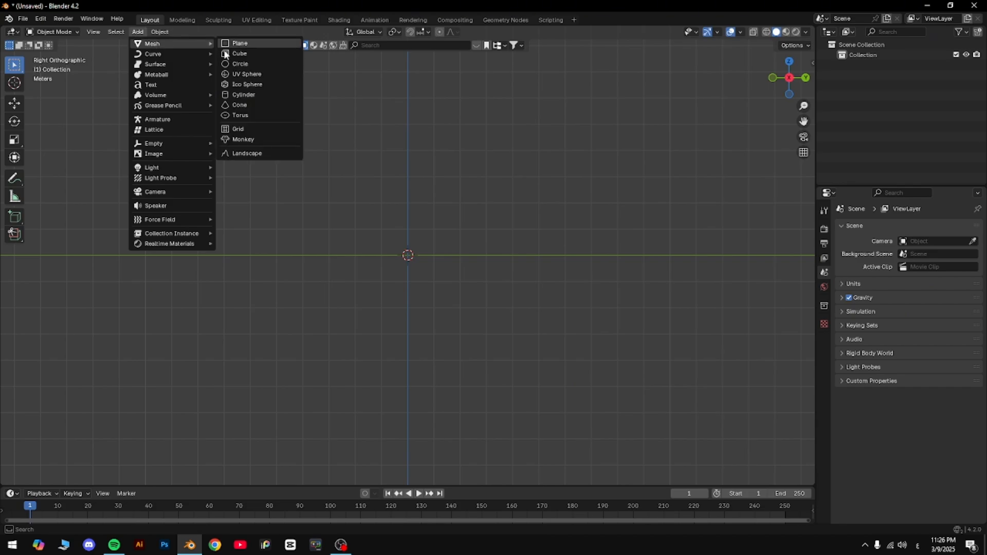
Add a cylinder mesh at the world origin
{"action": "left_click", "coordinate": [238, 94]}
{"action": "scroll", "coordinate": [519, 265], "scroll_direction": "up", "scroll_amount": 6}
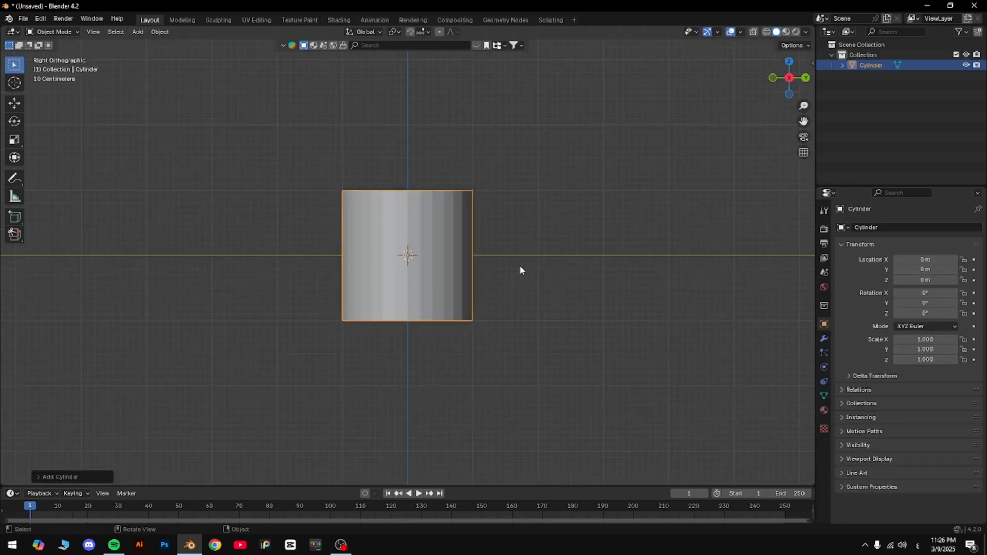
{"action": "scroll", "coordinate": [519, 265], "scroll_direction": "down", "scroll_amount": 3}
{"action": "scroll", "coordinate": [518, 264], "scroll_direction": "down", "scroll_amount": 1}
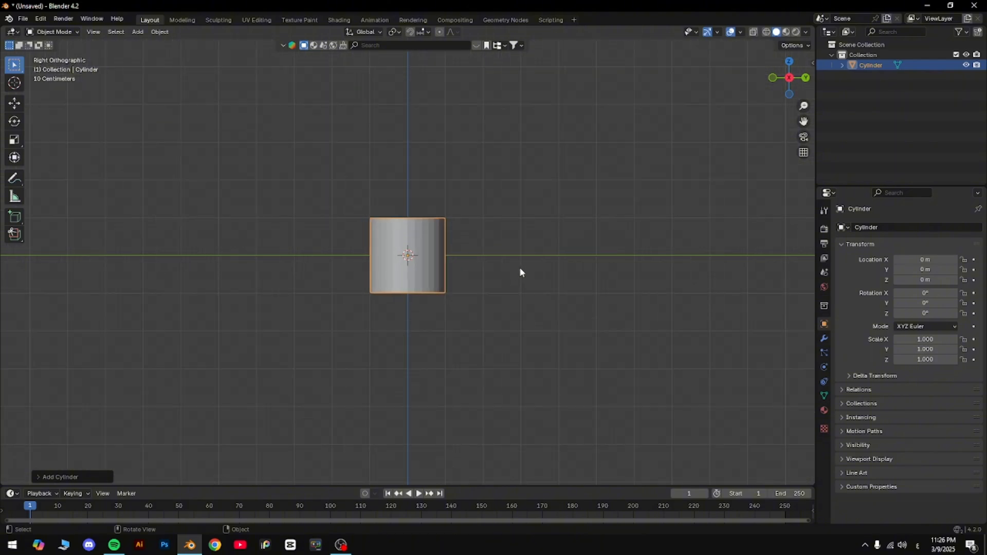
{"action": "scroll", "coordinate": [519, 267], "scroll_direction": "up", "scroll_amount": 4}
{"action": "scroll", "coordinate": [519, 267], "scroll_direction": "down", "scroll_amount": 2}
{"action": "scroll", "coordinate": [519, 266], "scroll_direction": "up", "scroll_amount": 2}
{"action": "scroll", "coordinate": [520, 269], "scroll_direction": "up", "scroll_amount": 1}
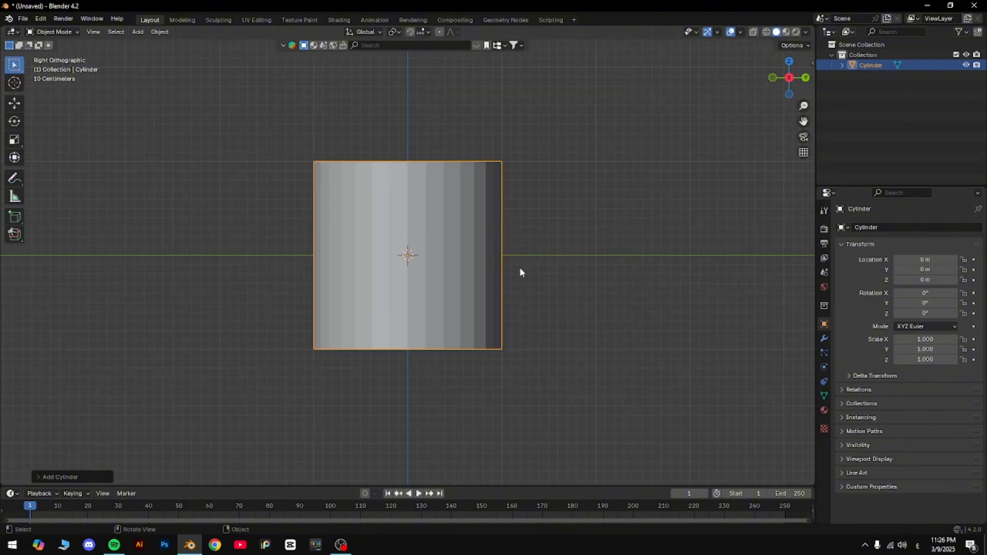
Stretch the cylinder along Z, then shrink it uniformly to a scale of about 0.591 in X and Y and 1.020 in Z
{"action": "key", "text": "s"}
{"action": "key", "text": "Escape"}
{"action": "key", "text": "s"}
{"action": "key", "text": "z"}
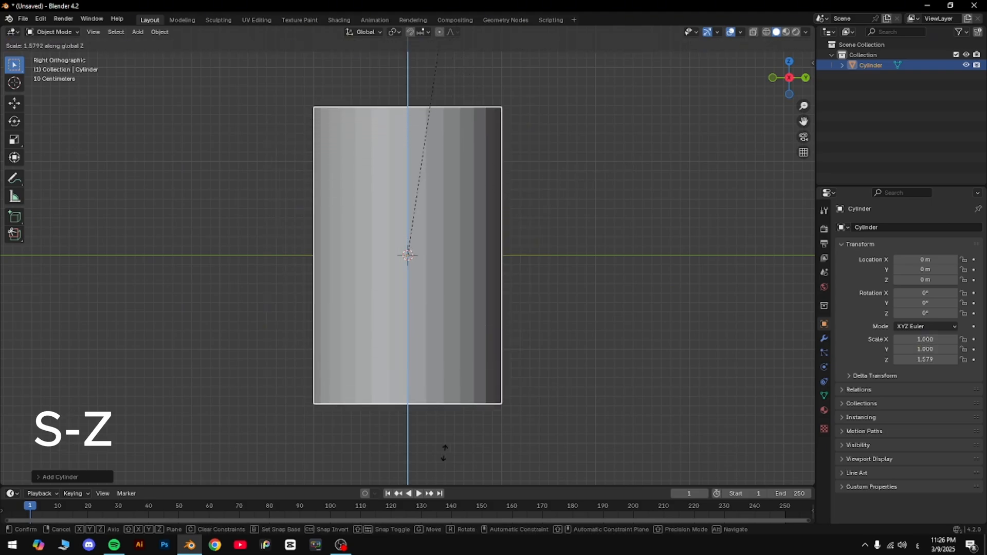
{"action": "left_click", "coordinate": [613, 430]}
{"action": "key", "text": "s"}
{"action": "left_click", "coordinate": [503, 386]}
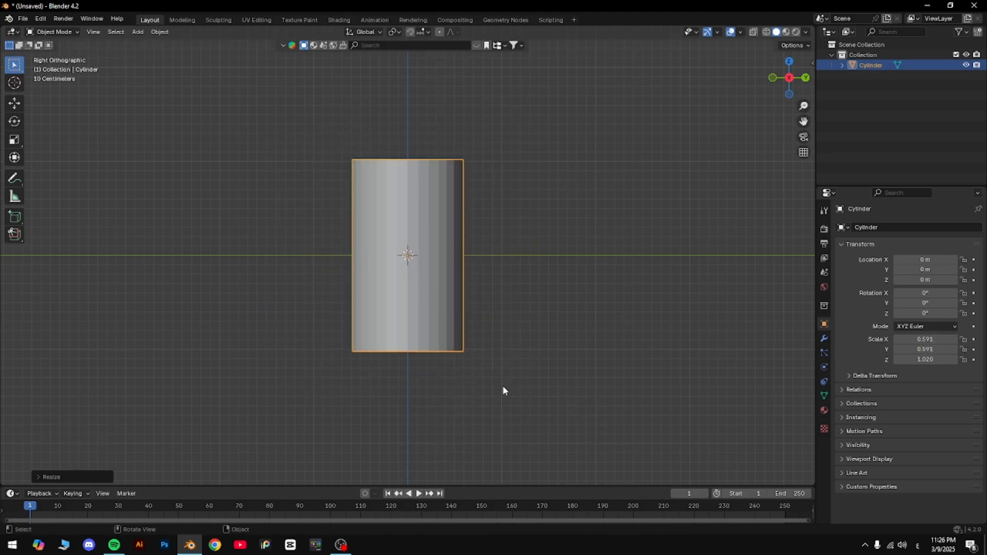
Deselect the cylinder and show it in wireframe shading from the right orthographic view
{"action": "left_click", "coordinate": [550, 332]}
{"action": "middle_click_drag", "start_coordinate": [550, 332], "coordinate": [593, 267]}
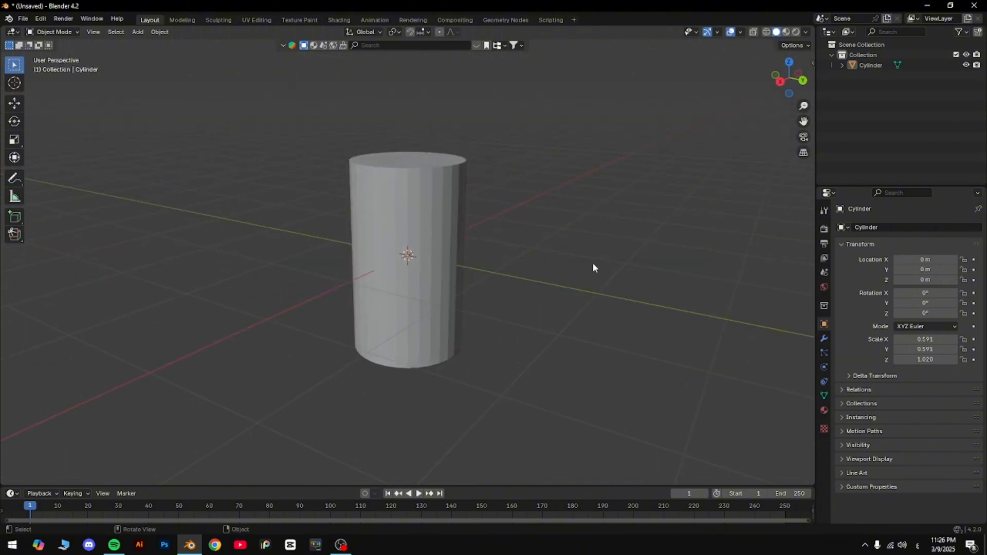
{"action": "left_click", "coordinate": [780, 82]}
{"action": "left_click", "coordinate": [766, 32]}
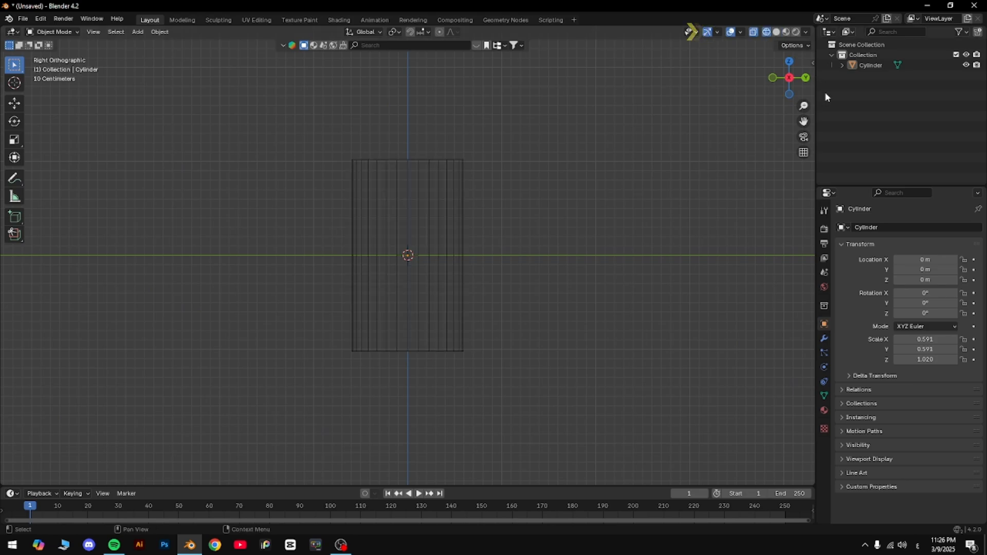
{"action": "left_click_drag", "start_coordinate": [805, 122], "coordinate": [842, 158]}
{"action": "scroll", "coordinate": [559, 207], "scroll_direction": "up", "scroll_amount": 4}
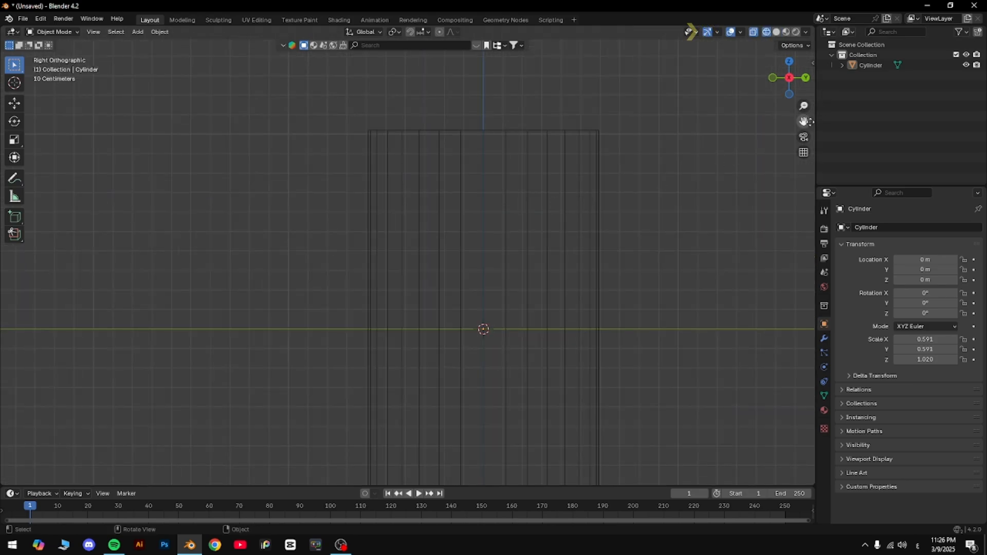
{"action": "left_click_drag", "start_coordinate": [807, 122], "coordinate": [760, 100]}
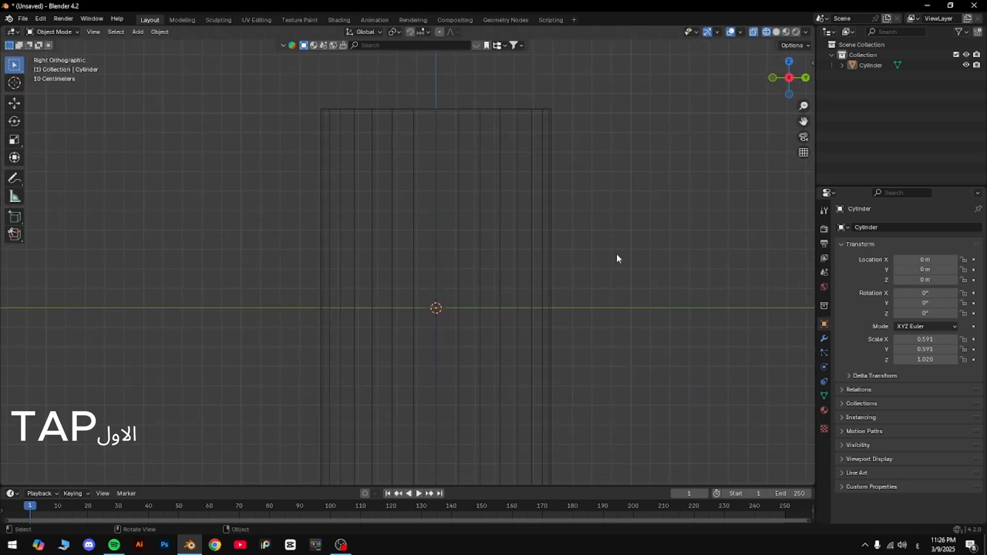
In Edit Mode, add five closely spaced horizontal loop cuts just below the cylinder's top edge
{"action": "key", "text": "Tab"}
{"action": "key", "text": "ctrl+r"}
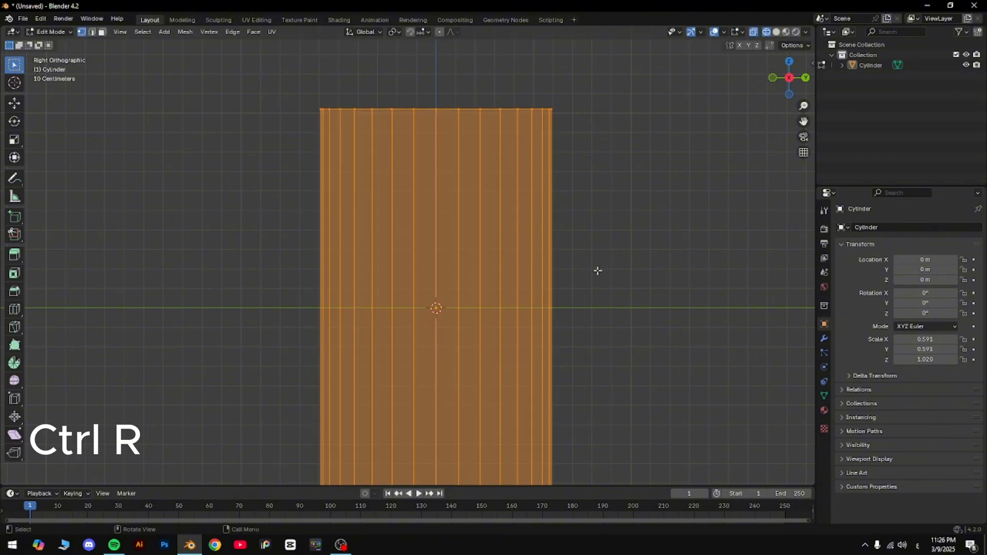
{"action": "left_click", "coordinate": [539, 291]}
{"action": "left_click_drag", "start_coordinate": [534, 245], "coordinate": [526, 118]}
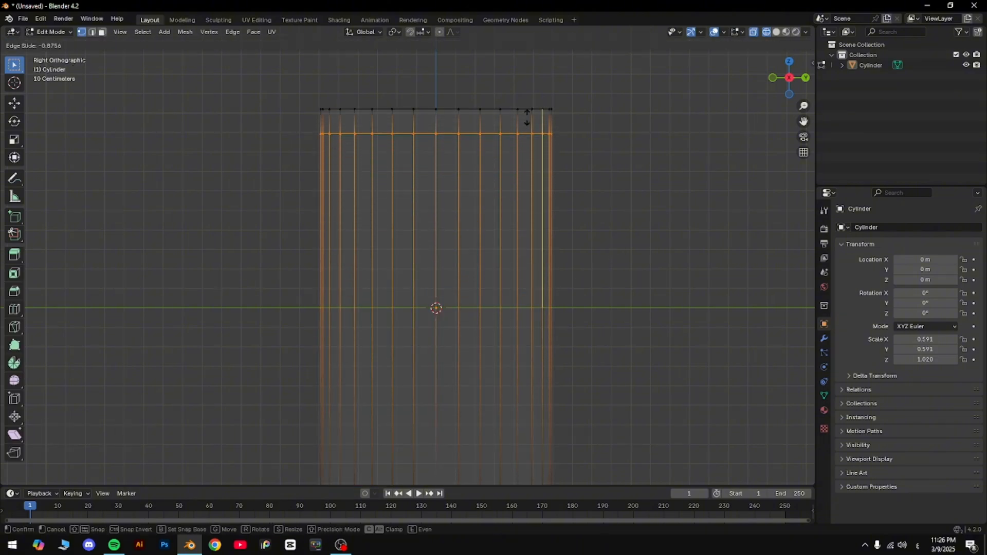
{"action": "left_click", "coordinate": [527, 106]}
{"action": "key", "text": "g"}
{"action": "key", "text": "g"}
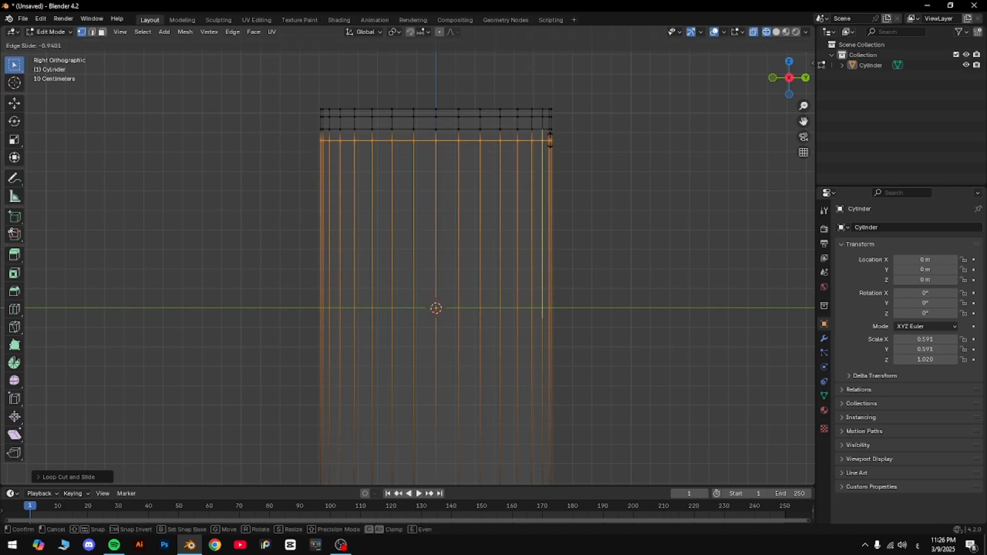
{"action": "left_click", "coordinate": [547, 139]}
{"action": "key", "text": "g"}
{"action": "key", "text": "g"}
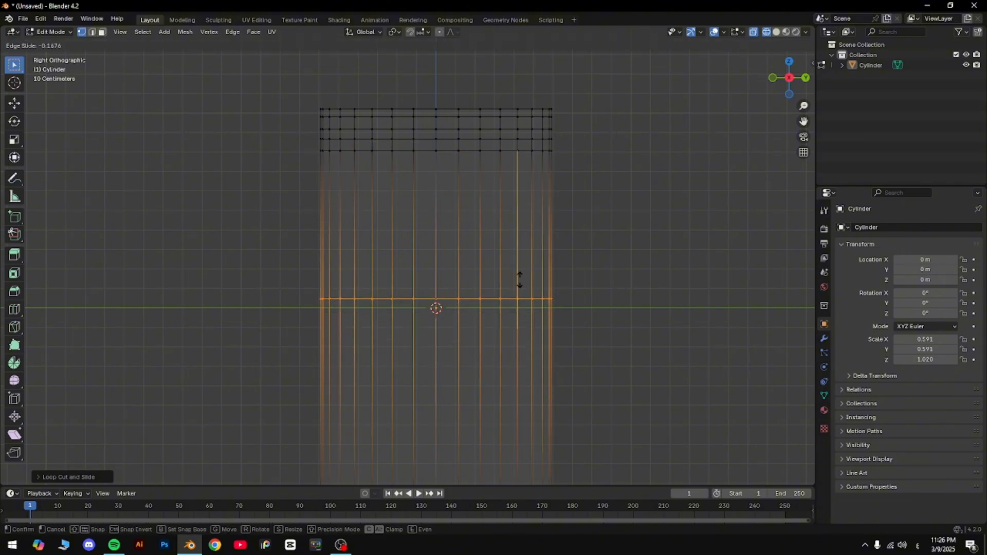
{"action": "left_click", "coordinate": [548, 148]}
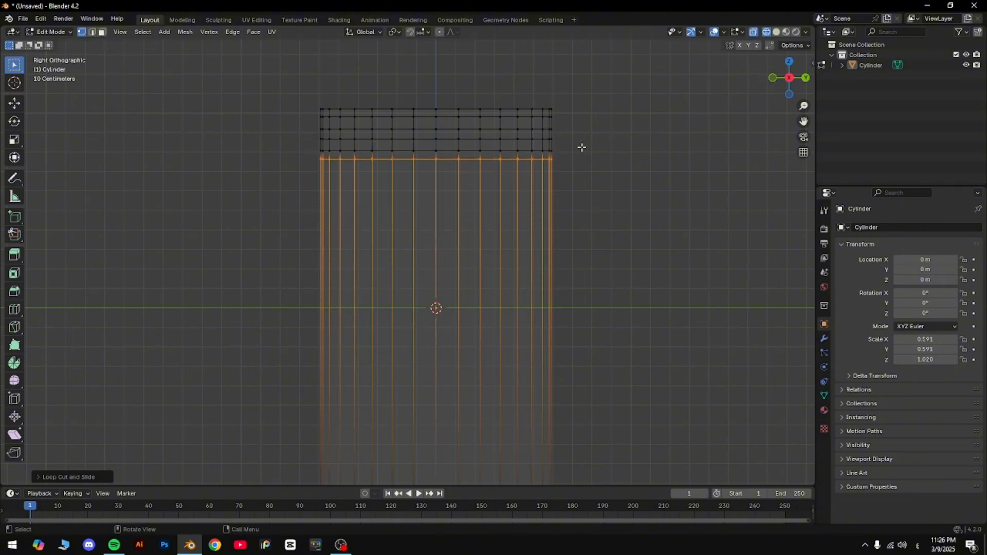
Select the first edge loop below the cylinder's top edge and scale it inward to about 0.93
{"action": "left_click", "coordinate": [588, 147]}
{"action": "scroll", "coordinate": [648, 155], "scroll_direction": "up", "scroll_amount": 4}
{"action": "left_click_drag", "start_coordinate": [804, 121], "coordinate": [740, 350]}
{"action": "left_click_drag", "start_coordinate": [240, 192], "coordinate": [701, 214]}
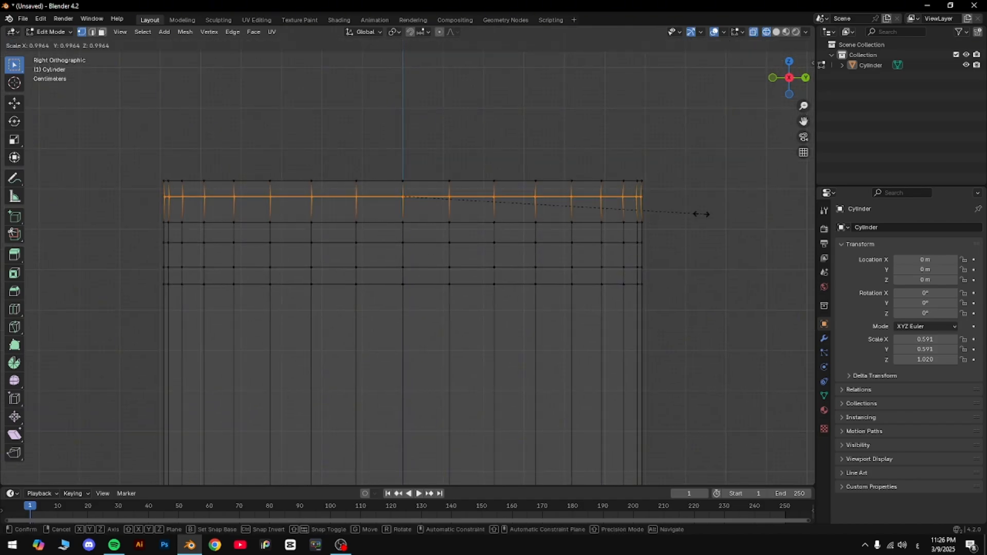
{"action": "key", "text": "s"}
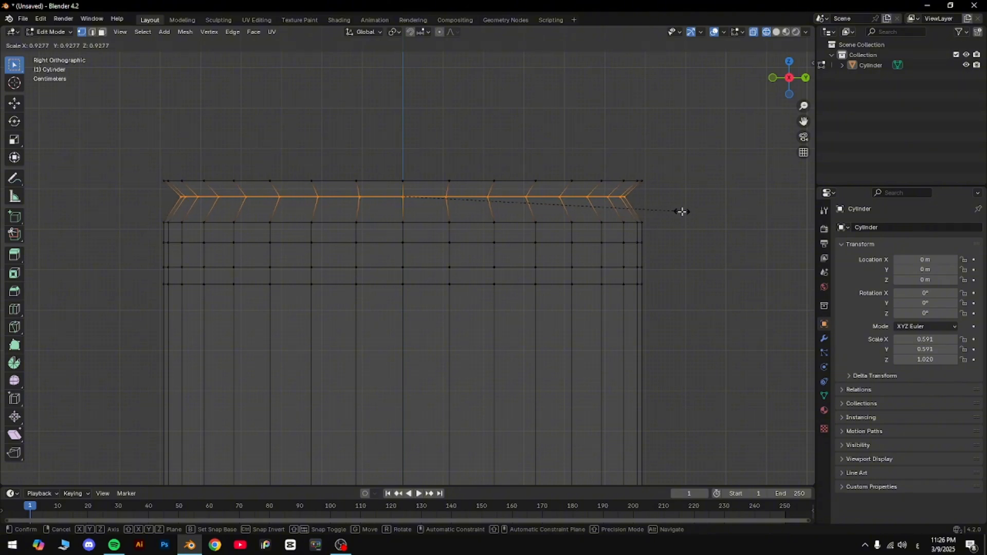
{"action": "left_click", "coordinate": [682, 211]}
Select the third edge loop below the cylinder's top edge and scale it inward to about 0.88
{"action": "left_click_drag", "start_coordinate": [148, 238], "coordinate": [647, 265]}
{"action": "key", "text": "s"}
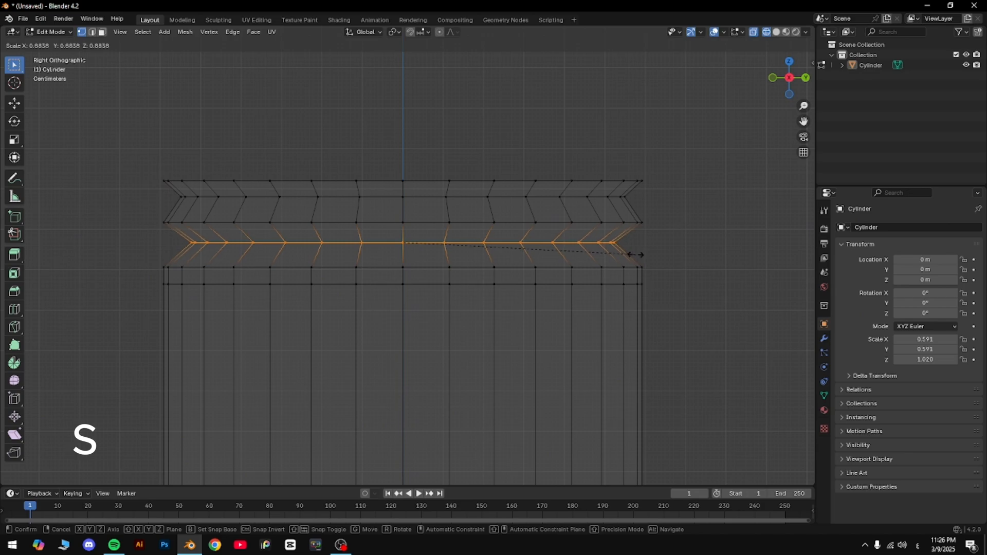
{"action": "left_click", "coordinate": [633, 255]}
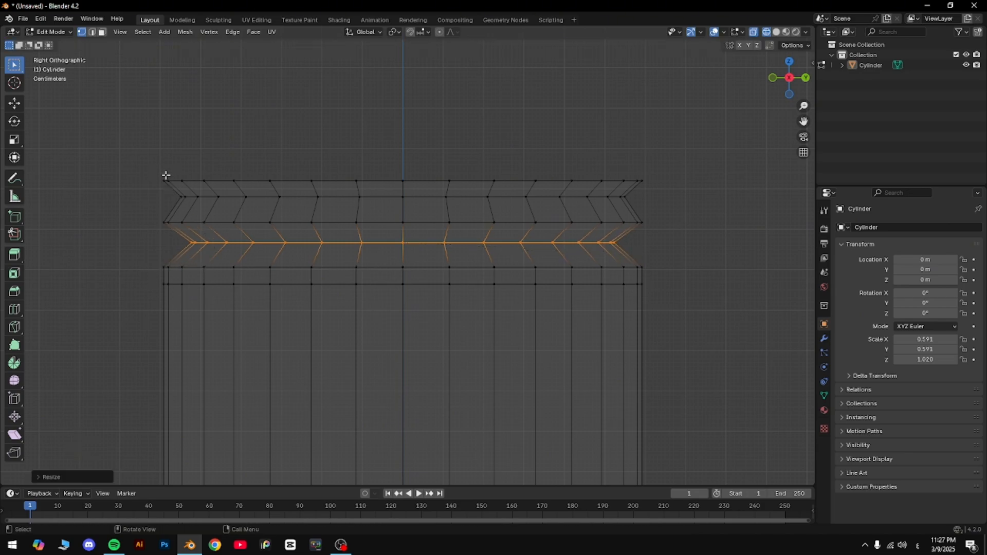
Select the cylinder's top ring, extrude it upward about 0.015 m and scale it inward to about 0.91
{"action": "left_click_drag", "start_coordinate": [140, 172], "coordinate": [753, 201]}
{"action": "key", "text": "alt+a"}
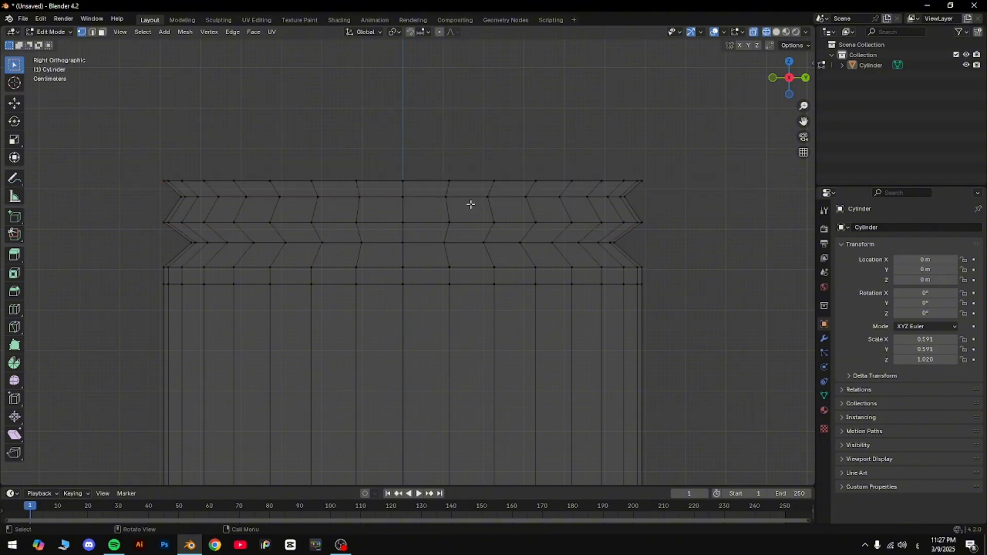
{"action": "left_click_drag", "start_coordinate": [128, 155], "coordinate": [671, 193]}
{"action": "key", "text": "e"}
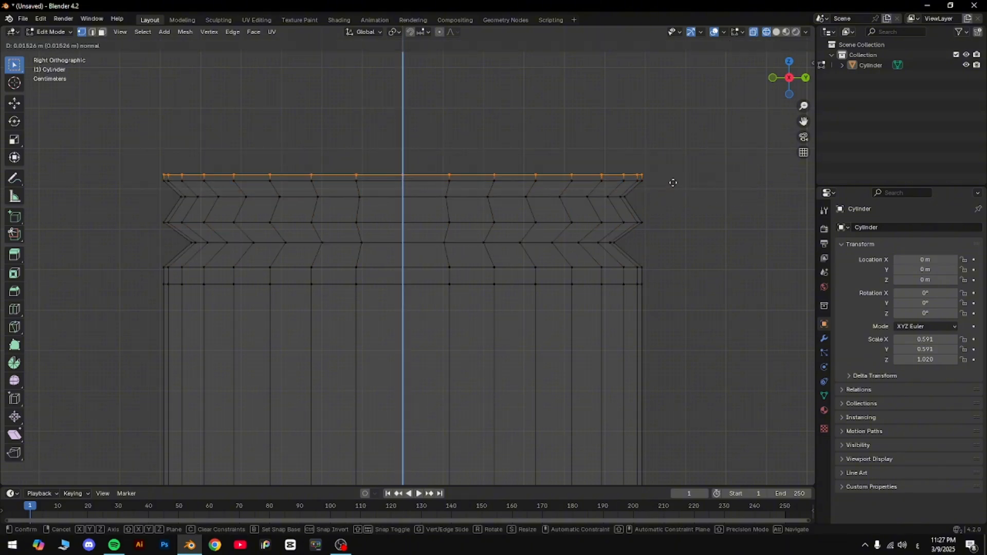
{"action": "left_click", "coordinate": [672, 182]}
{"action": "key", "text": "s"}
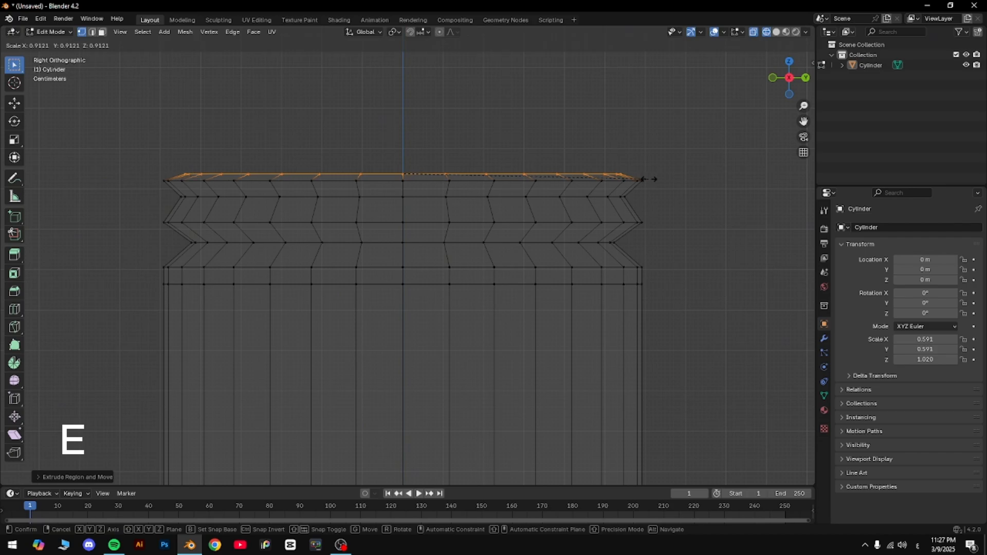
{"action": "left_click", "coordinate": [651, 179]}
Return to Object Mode and switch the viewport to solid shading
{"action": "key", "text": "Tab"}
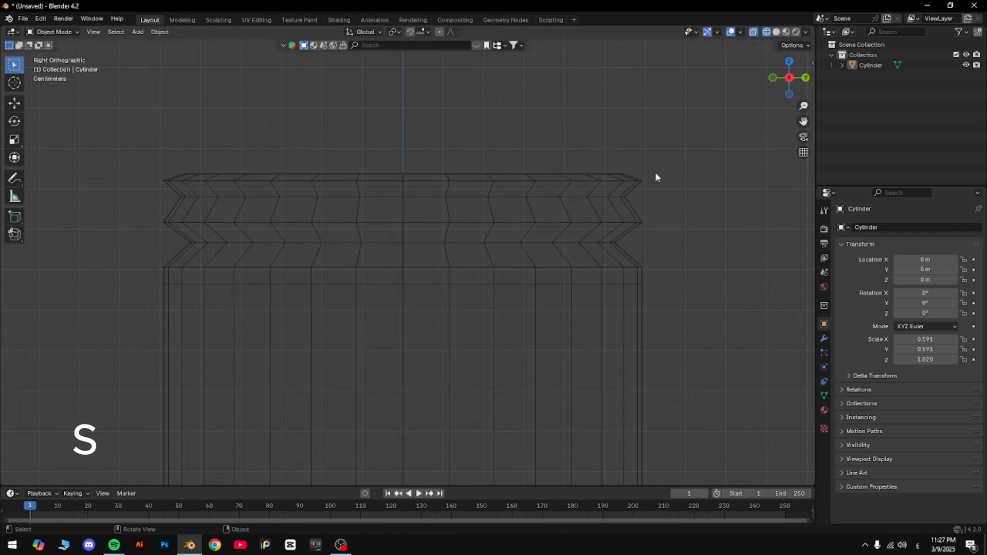
{"action": "left_click", "coordinate": [776, 33]}
{"action": "scroll", "coordinate": [603, 176], "scroll_direction": "down", "scroll_amount": 3}
{"action": "mouse_move", "coordinate": [602, 176]}
{"action": "middle_mouse_down"}
{"action": "mouse_move", "coordinate": [507, 233]}
{"action": "mouse_move", "coordinate": [478, 235]}
{"action": "mouse_move", "coordinate": [501, 156]}
{"action": "mouse_move", "coordinate": [540, 229]}
{"action": "middle_mouse_up"}
{"action": "scroll", "coordinate": [501, 156], "scroll_direction": "down", "scroll_amount": 2}
{"action": "scroll", "coordinate": [515, 167], "scroll_direction": "up", "scroll_amount": 4}
Delete the cylinder's top cap face in Edit Mode using face selection, then return to Object Mode
{"action": "left_click", "coordinate": [435, 243]}
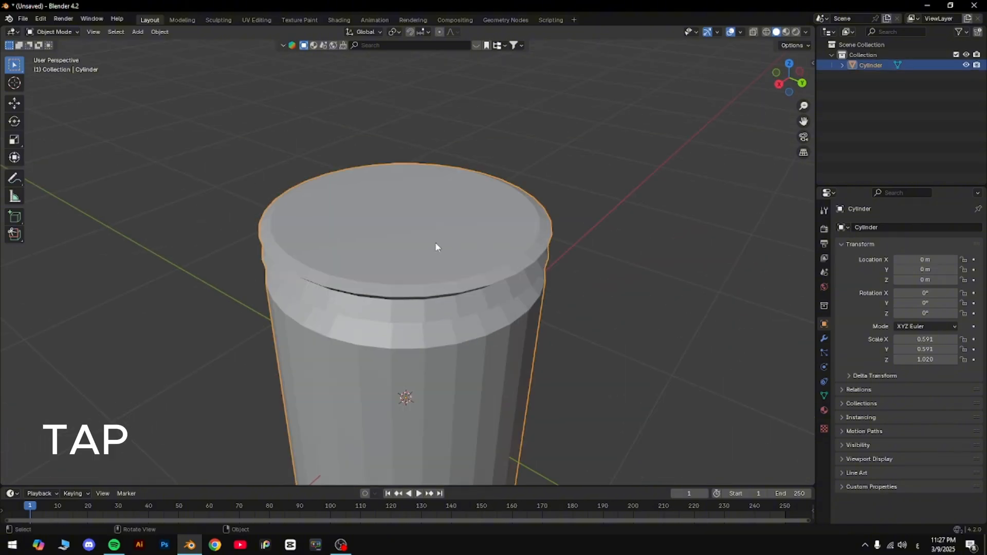
{"action": "key", "text": "Tab"}
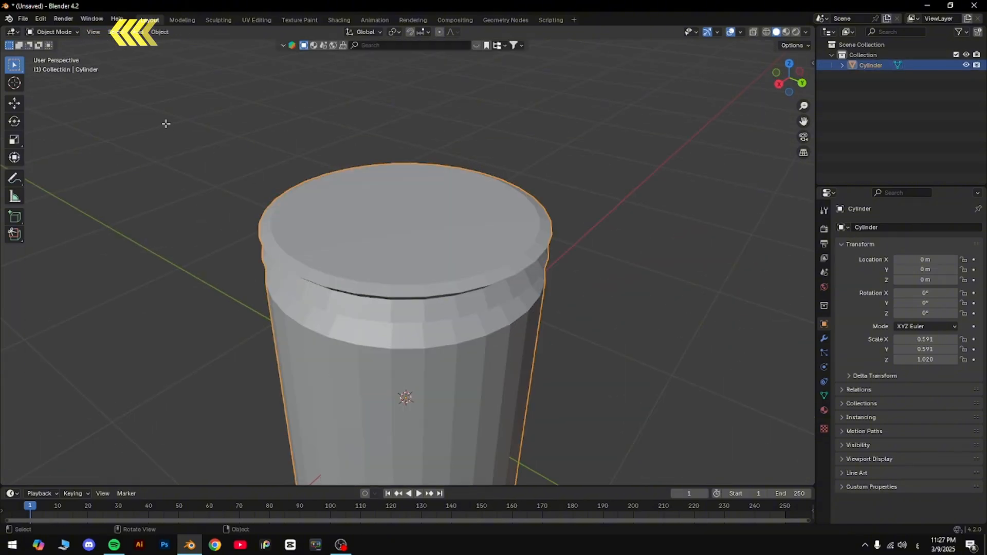
{"action": "left_click", "coordinate": [108, 53]}
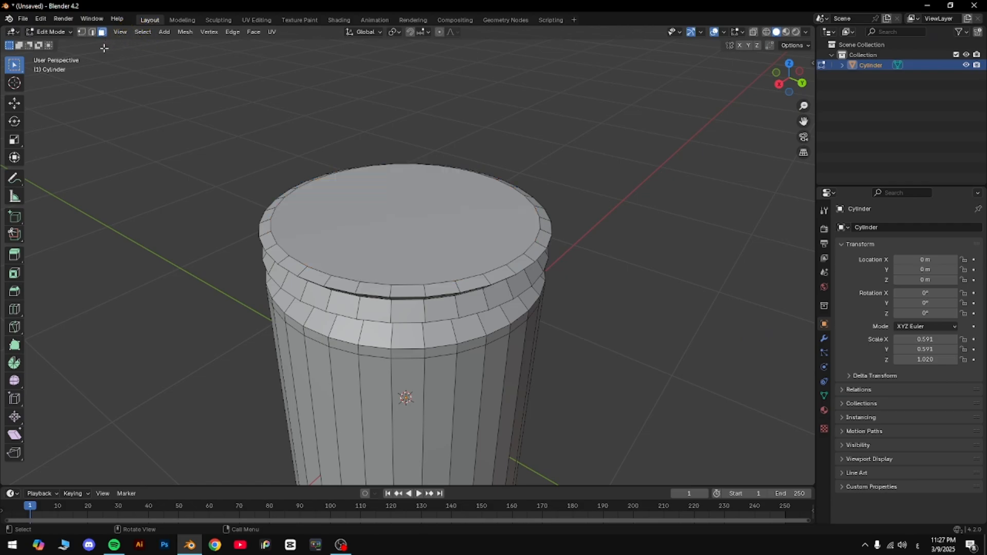
{"action": "left_click", "coordinate": [365, 237]}
{"action": "middle_click_drag", "start_coordinate": [366, 237], "coordinate": [342, 258]}
{"action": "key", "text": "x"}
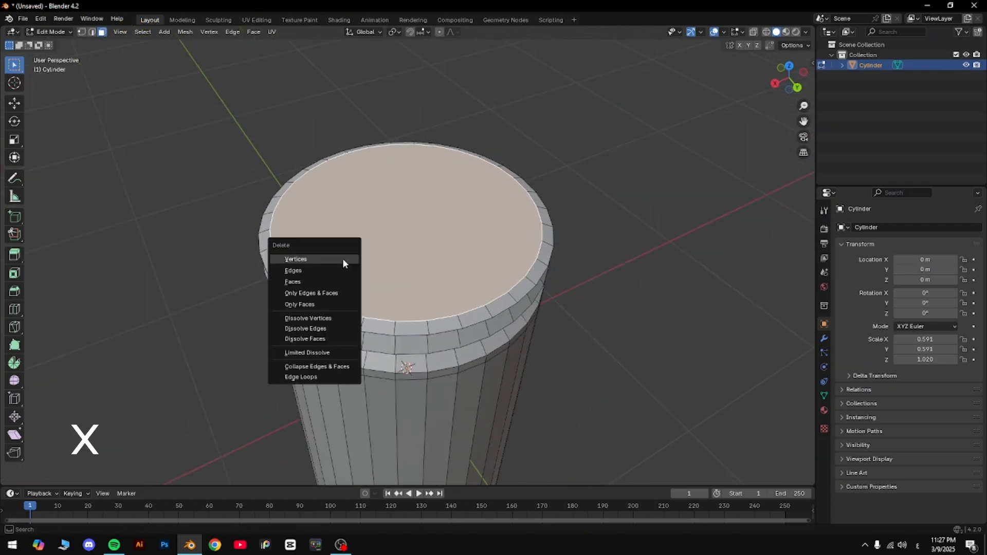
{"action": "right_click", "coordinate": [395, 242]}
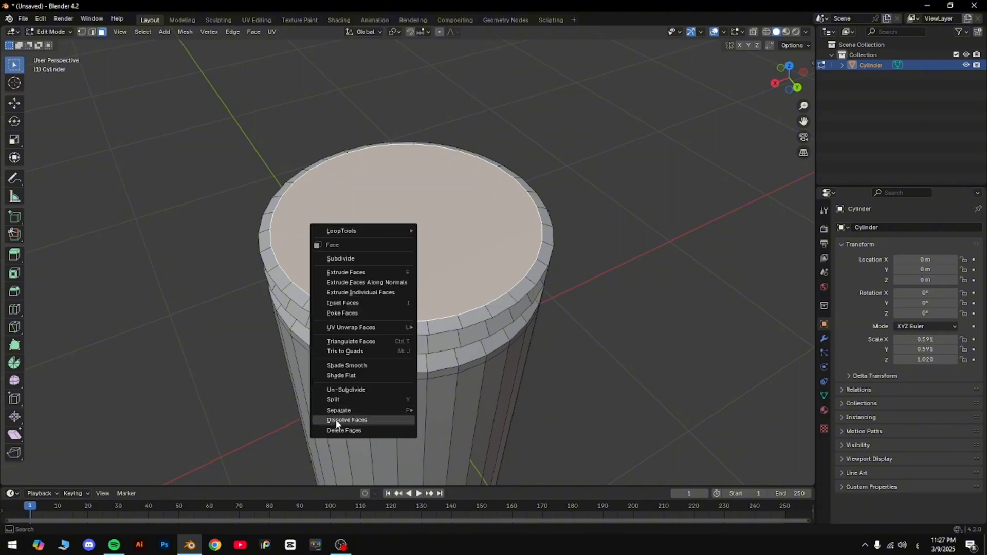
{"action": "left_click", "coordinate": [344, 431]}
{"action": "key", "text": "Tab"}
{"action": "scroll", "coordinate": [466, 236], "scroll_direction": "down", "scroll_amount": 5}
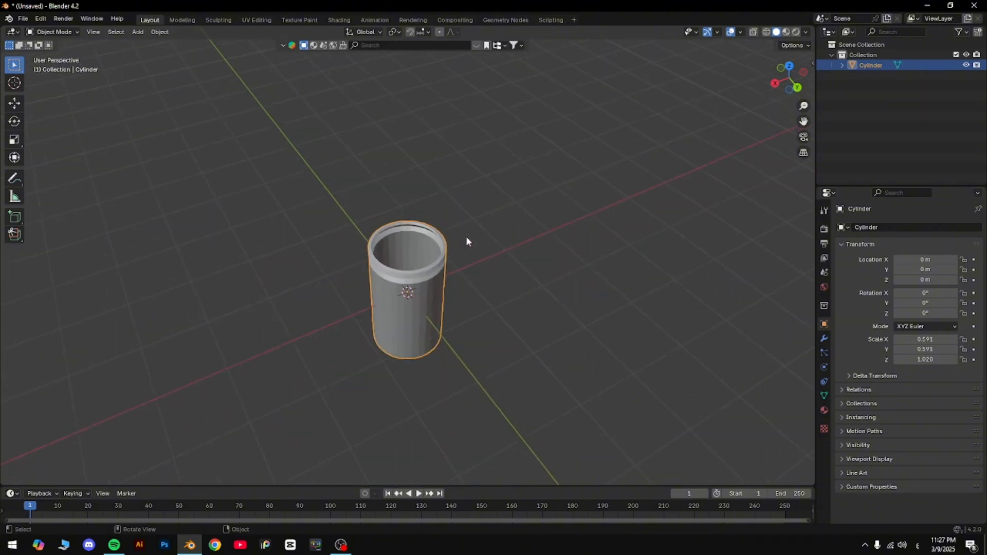
{"action": "middle_click_drag", "start_coordinate": [466, 235], "coordinate": [501, 249]}
{"action": "scroll", "coordinate": [500, 249], "scroll_direction": "up", "scroll_amount": 4}
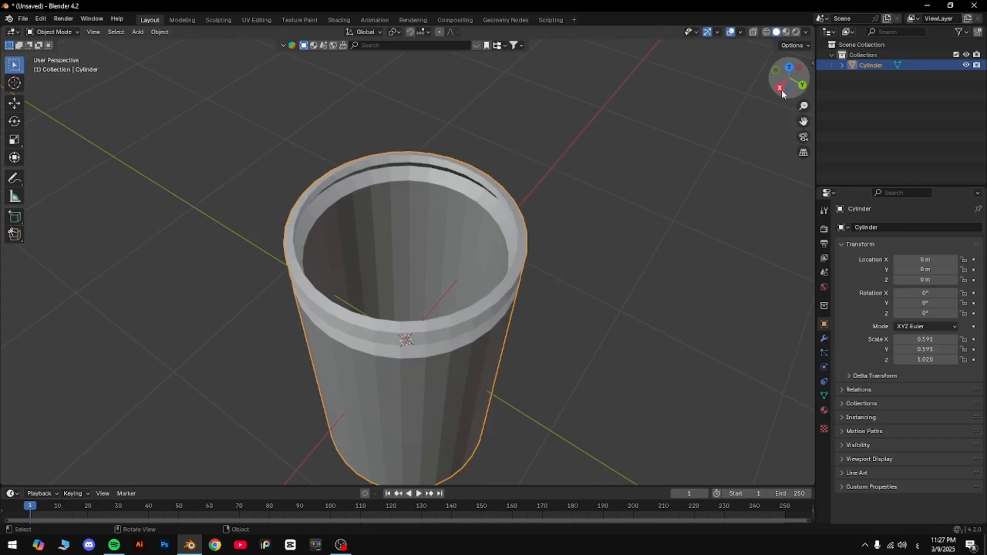
Add a second cylinder in the right orthographic view and move it up along Z to about 1.105 m
{"action": "left_click", "coordinate": [780, 90]}
{"action": "scroll", "coordinate": [661, 133], "scroll_direction": "down", "scroll_amount": 4}
{"action": "scroll", "coordinate": [486, 178], "scroll_direction": "up", "scroll_amount": 4}
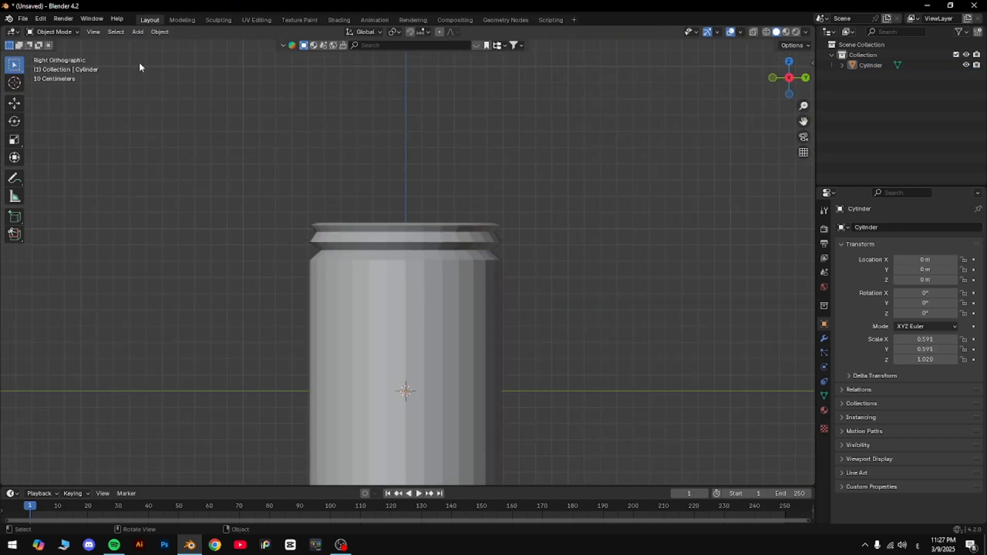
{"action": "left_click", "coordinate": [132, 33]}
{"action": "mouse_move", "coordinate": [149, 44]}
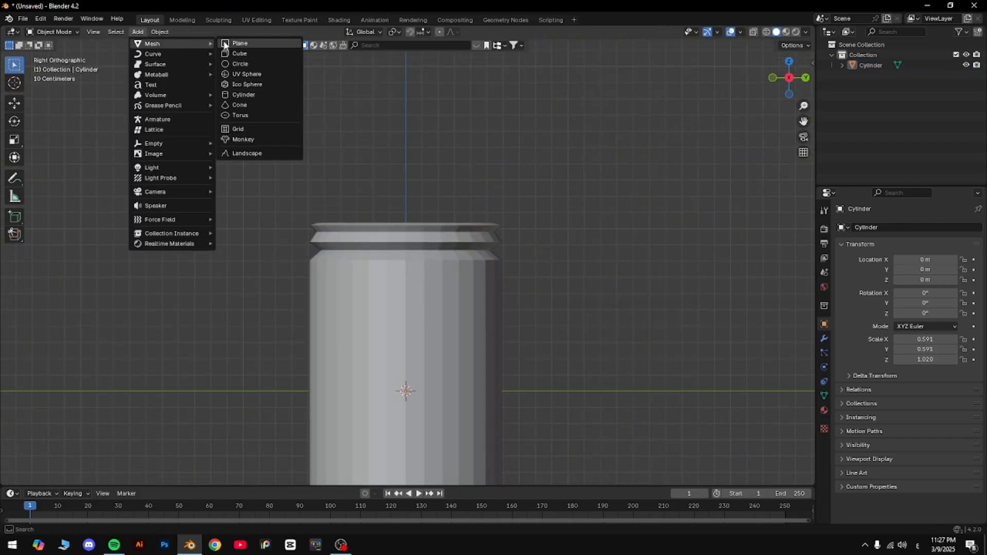
{"action": "left_click", "coordinate": [230, 95]}
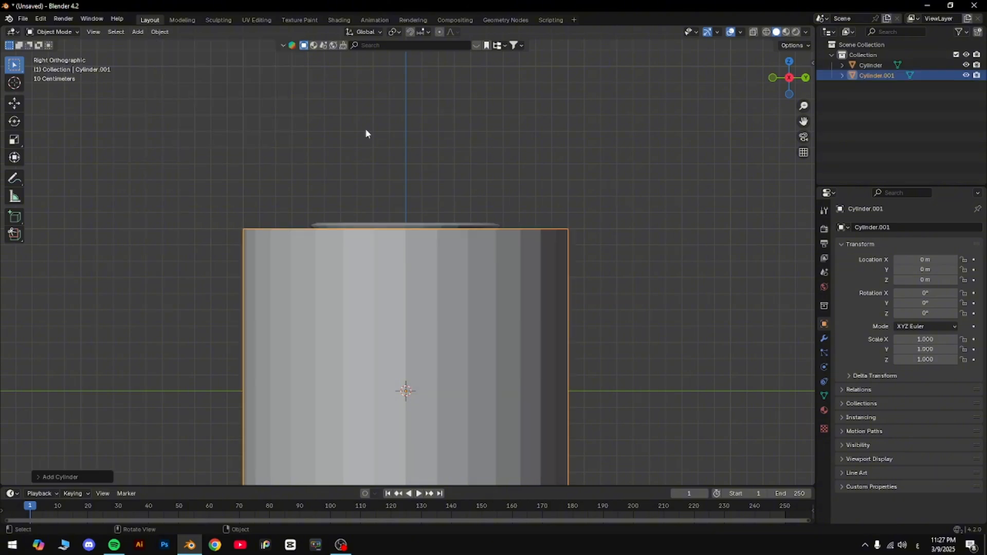
{"action": "key", "text": "g"}
{"action": "key", "text": "z"}
{"action": "left_click", "coordinate": [618, 135]}
Scale the second cylinder uniformly to about 0.596, matching the first cylinder's width, with X-ray display turned on
{"action": "key", "text": "s"}
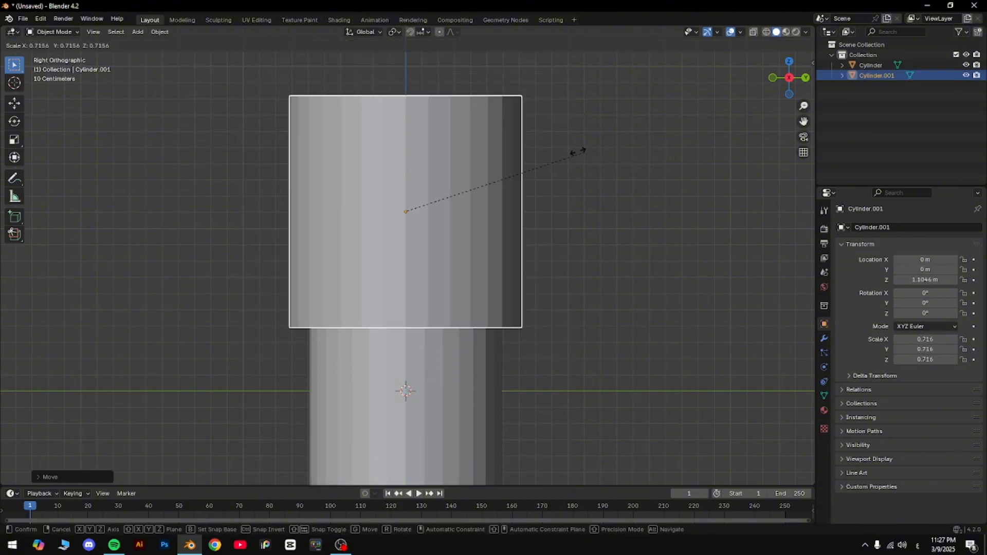
{"action": "left_click", "coordinate": [564, 159]}
{"action": "left_click", "coordinate": [754, 33]}
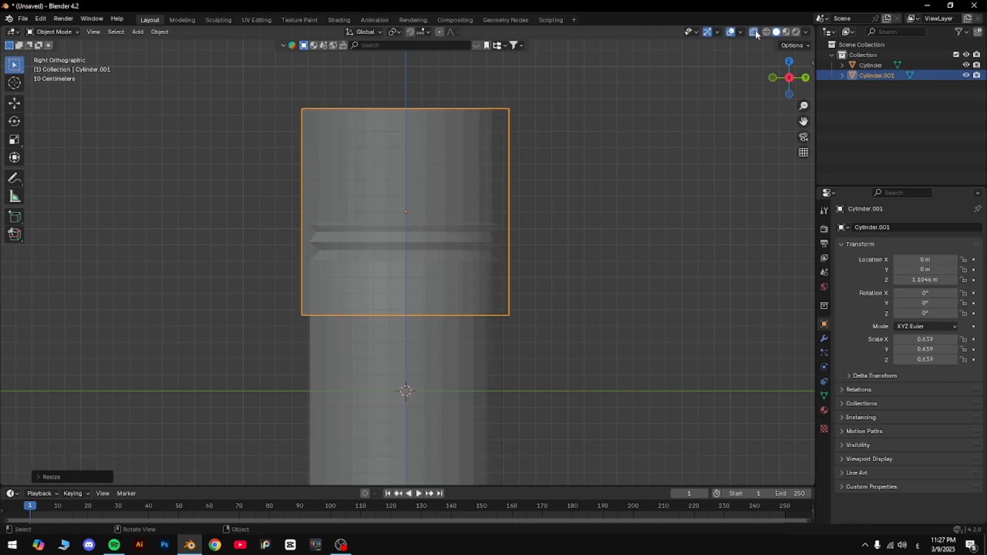
{"action": "key", "text": "s"}
{"action": "left_click", "coordinate": [632, 197]}
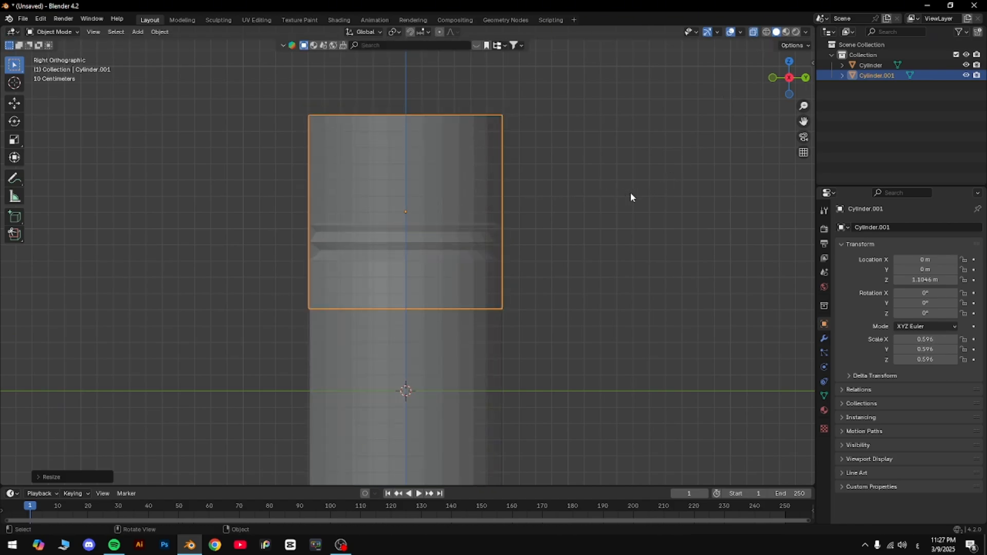
Flatten the second cylinder along Z to a scale of about 0.210
{"action": "key", "text": "s"}
{"action": "key", "text": "z"}
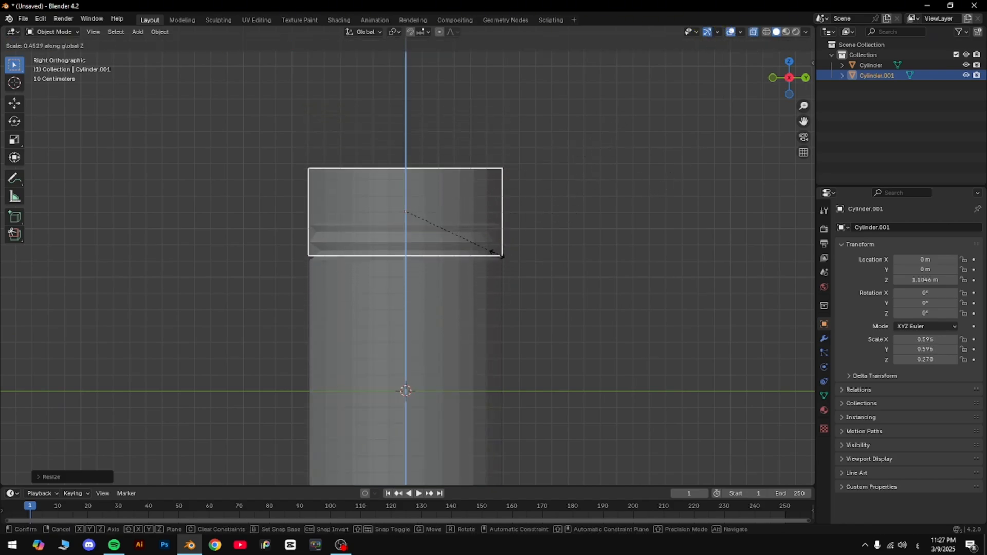
{"action": "left_click", "coordinate": [483, 238]}
{"action": "key", "text": "s"}
{"action": "key", "text": "z"}
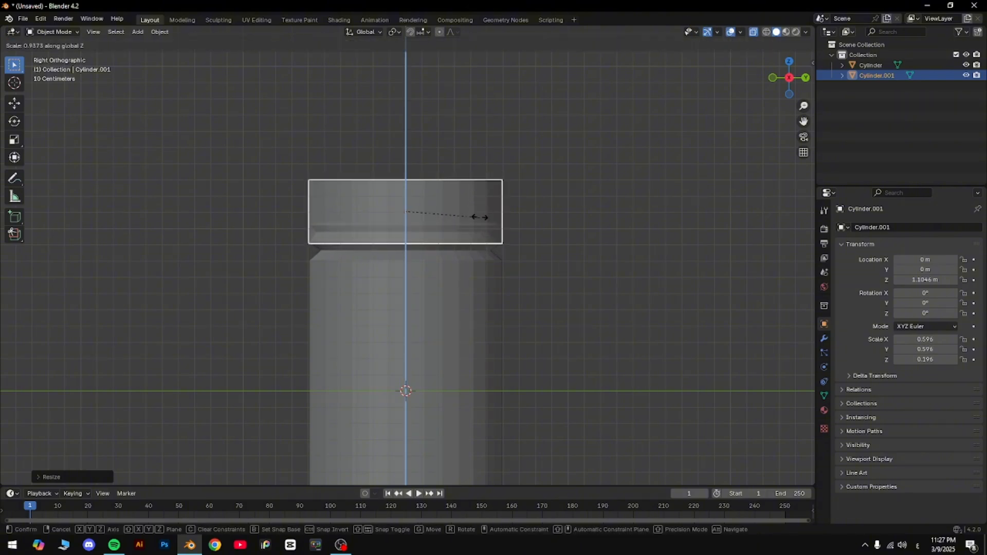
{"action": "key", "text": "Escape"}
Lower the flattened cylinder along Z to about 1.041 m and turn off X-ray display
{"action": "key", "text": "g"}
{"action": "key", "text": "z"}
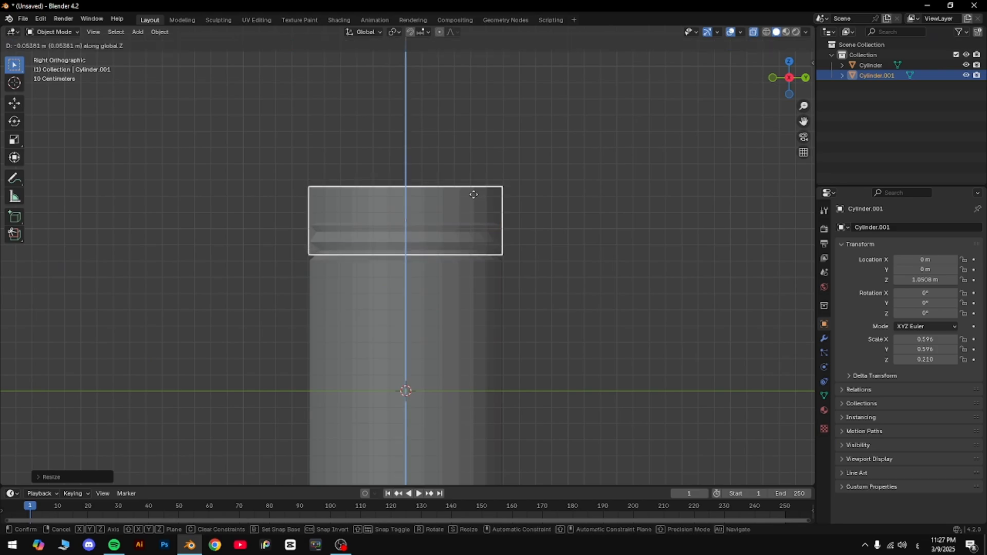
{"action": "left_click", "coordinate": [475, 196]}
{"action": "left_click", "coordinate": [566, 165]}
{"action": "middle_click_drag", "start_coordinate": [566, 165], "coordinate": [538, 162]}
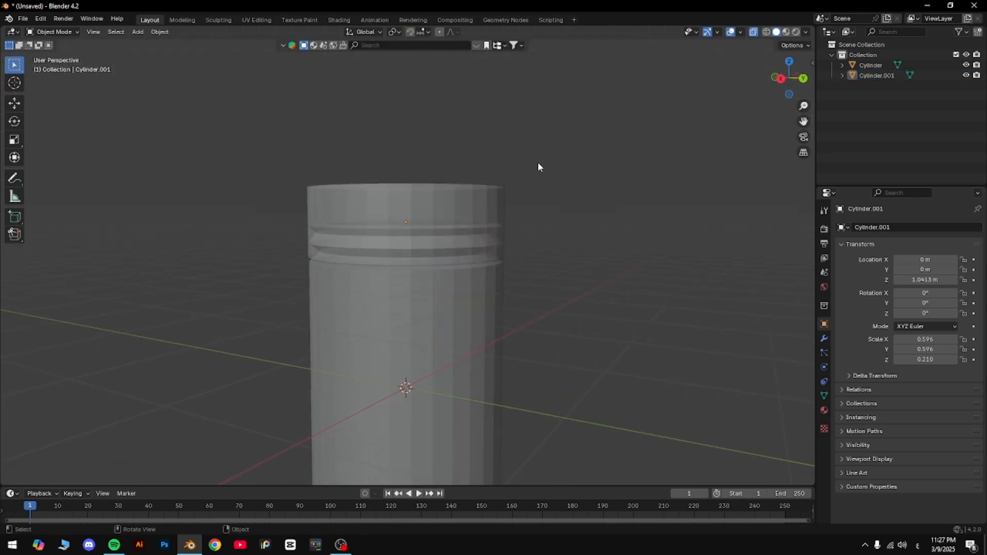
{"action": "left_click", "coordinate": [753, 33]}
Select the lid cylinder and isolate it in local view from the right orthographic direction
{"action": "scroll", "coordinate": [581, 113], "scroll_direction": "down", "scroll_amount": 5}
{"action": "middle_click_drag", "start_coordinate": [575, 114], "coordinate": [614, 153]}
{"action": "scroll", "coordinate": [577, 155], "scroll_direction": "up", "scroll_amount": 4}
{"action": "left_click", "coordinate": [434, 220]}
{"action": "middle_click_drag", "start_coordinate": [434, 220], "coordinate": [478, 198]}
{"action": "scroll", "coordinate": [556, 167], "scroll_direction": "down", "scroll_amount": 2}
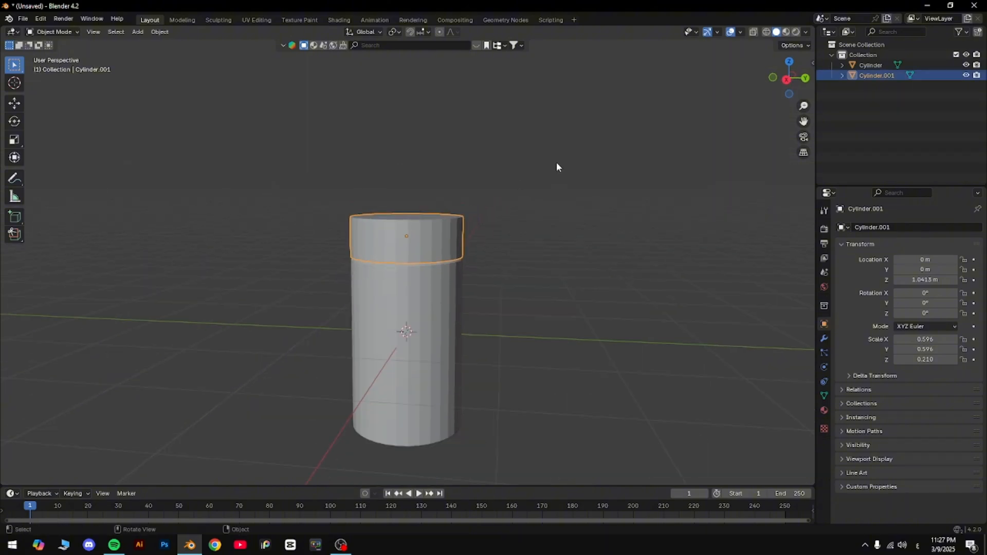
{"action": "left_click", "coordinate": [786, 81]}
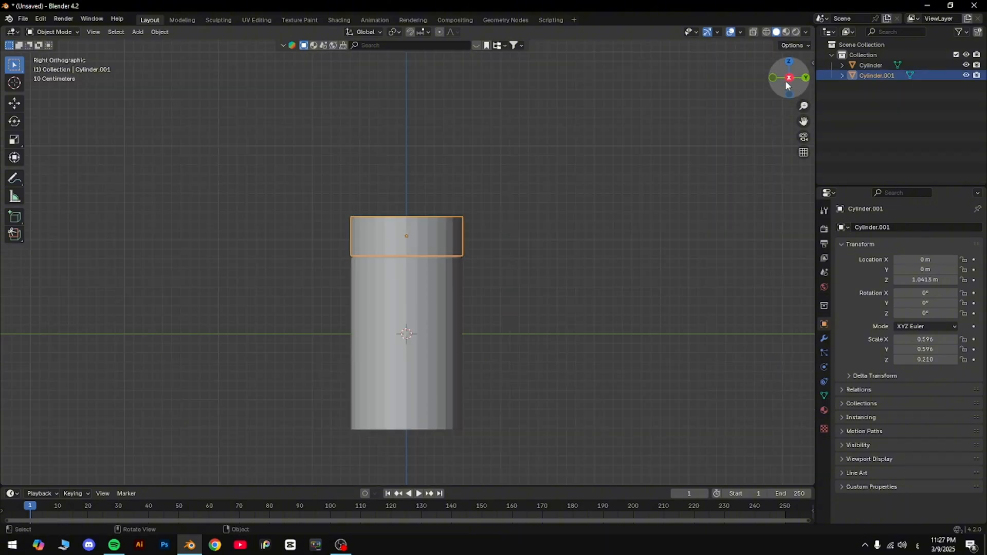
{"action": "key", "text": "KP_Divide"}
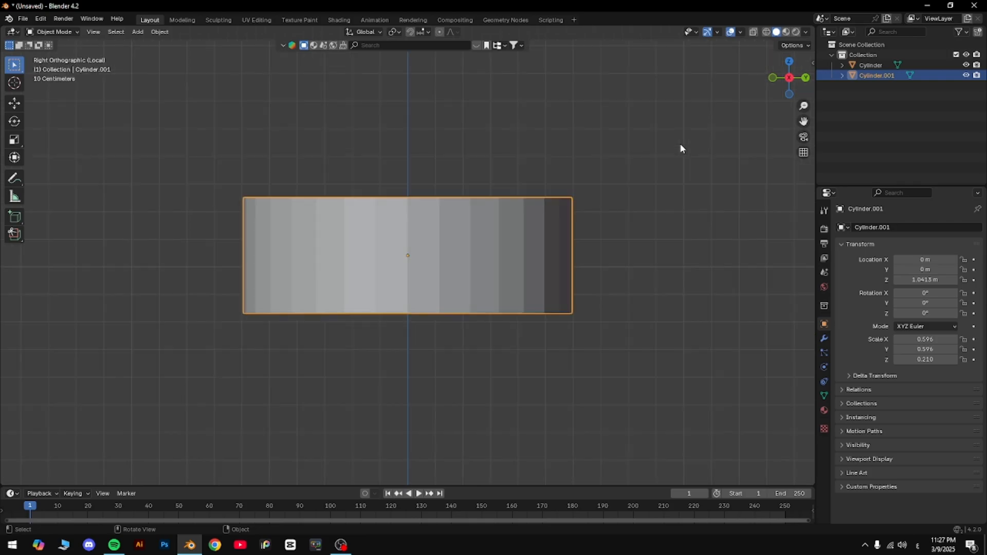
Enter Edit Mode on the lid in wireframe shading and select its bottom ring of vertices
{"action": "key", "text": "Tab"}
{"action": "left_click", "coordinate": [766, 32]}
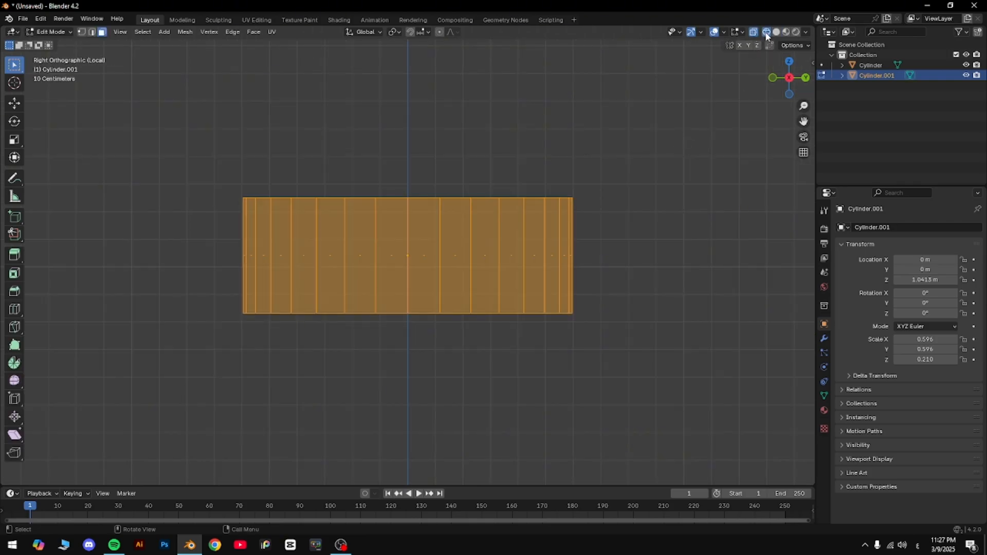
{"action": "left_click", "coordinate": [174, 341]}
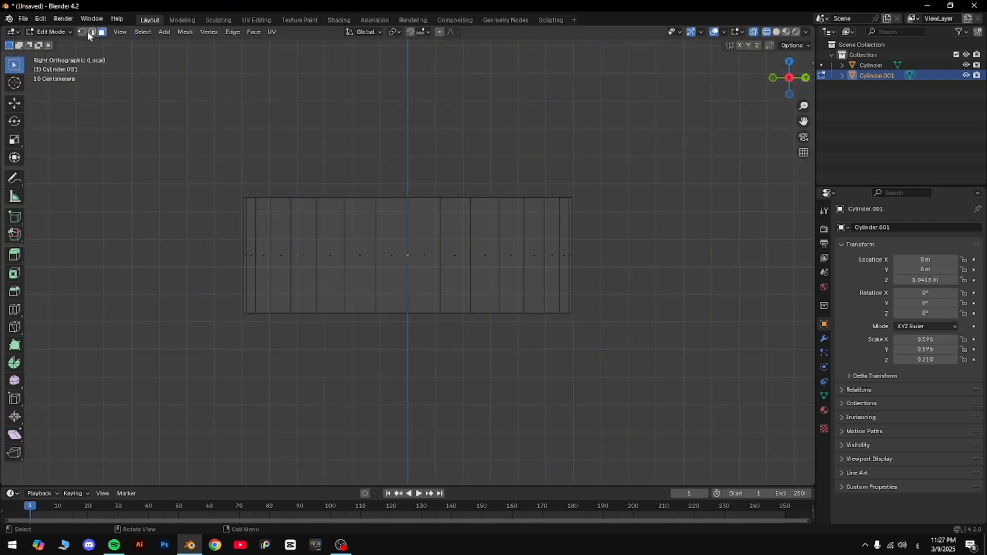
{"action": "left_click_drag", "start_coordinate": [102, 305], "coordinate": [697, 370]}
{"action": "key", "text": "s"}
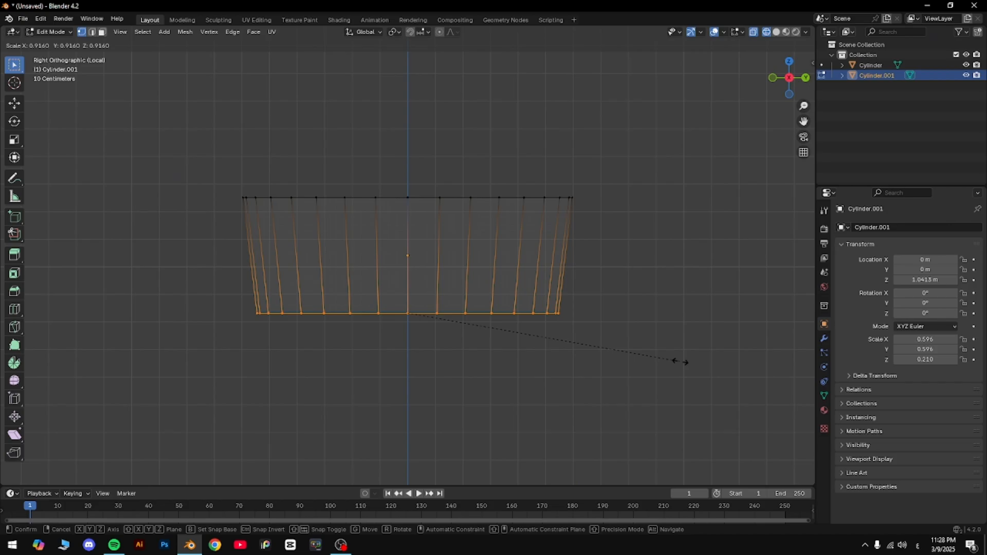
{"action": "right_click", "coordinate": [680, 361]}
{"action": "key", "text": "Tab"}
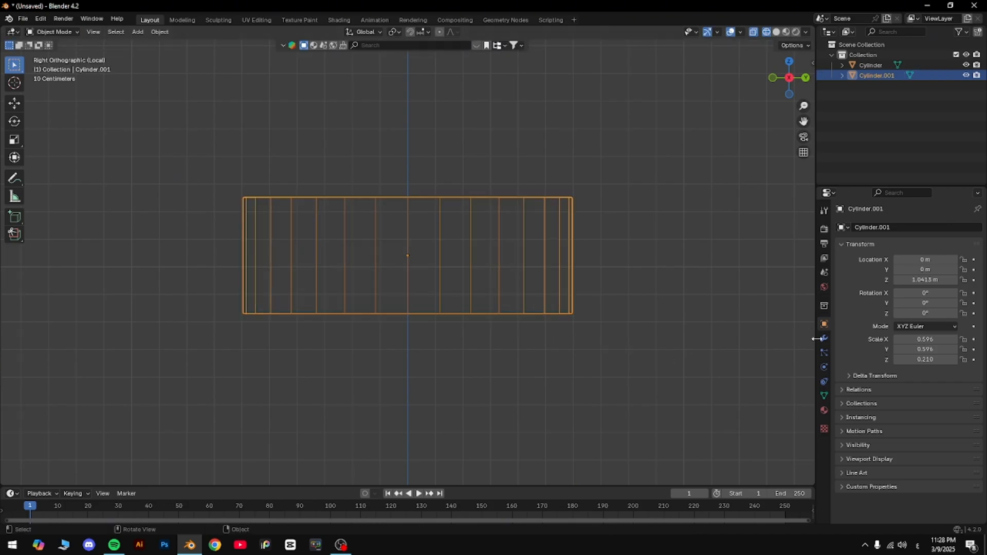
{"action": "left_click", "coordinate": [823, 340]}
{"action": "key", "text": "Tab"}
{"action": "key", "text": "Tab"}
{"action": "key", "text": "Tab"}
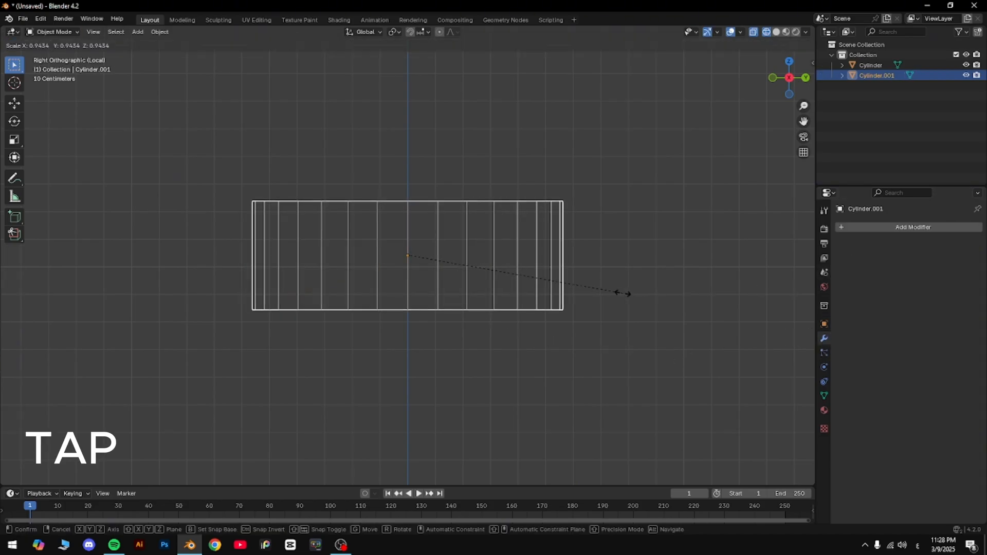
Scale the lid's bottom vertex ring inward to about 0.91 and return to Object Mode
{"action": "key", "text": "s"}
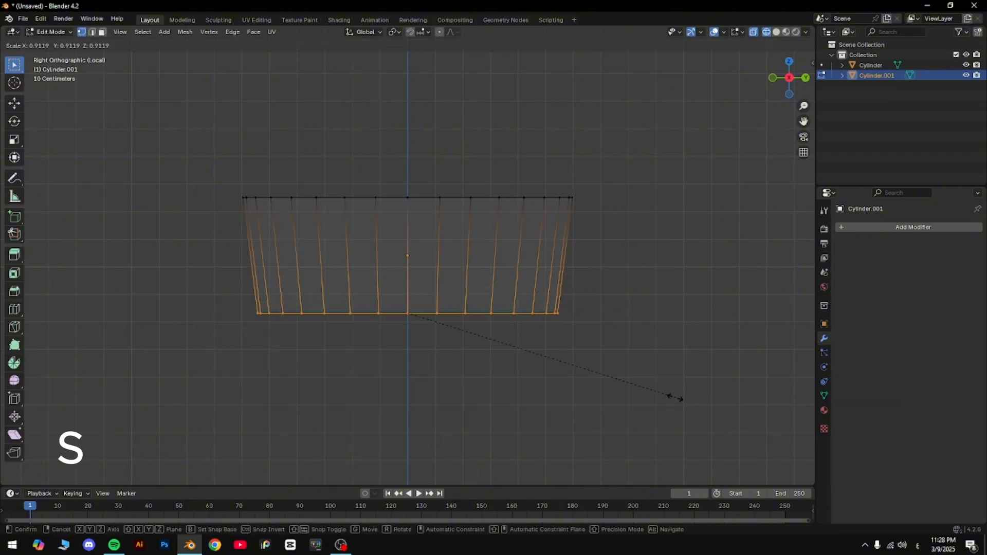
{"action": "left_click", "coordinate": [668, 394]}
{"action": "key", "text": "Tab"}
Leave local view, restore solid shading, and scale the tapered lid up uniformly by about 1.09
{"action": "middle_click_drag", "start_coordinate": [665, 390], "coordinate": [625, 399]}
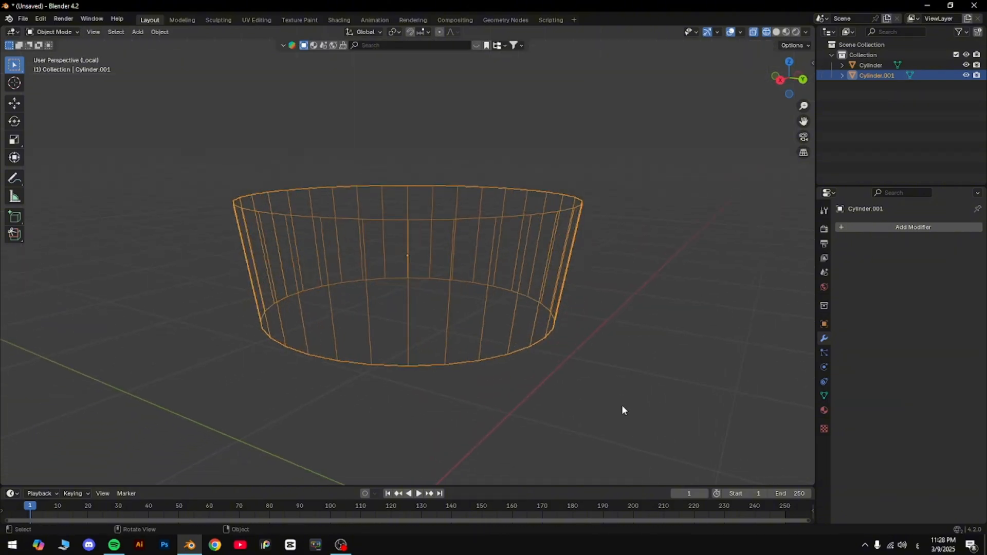
{"action": "key", "text": "KP_3"}
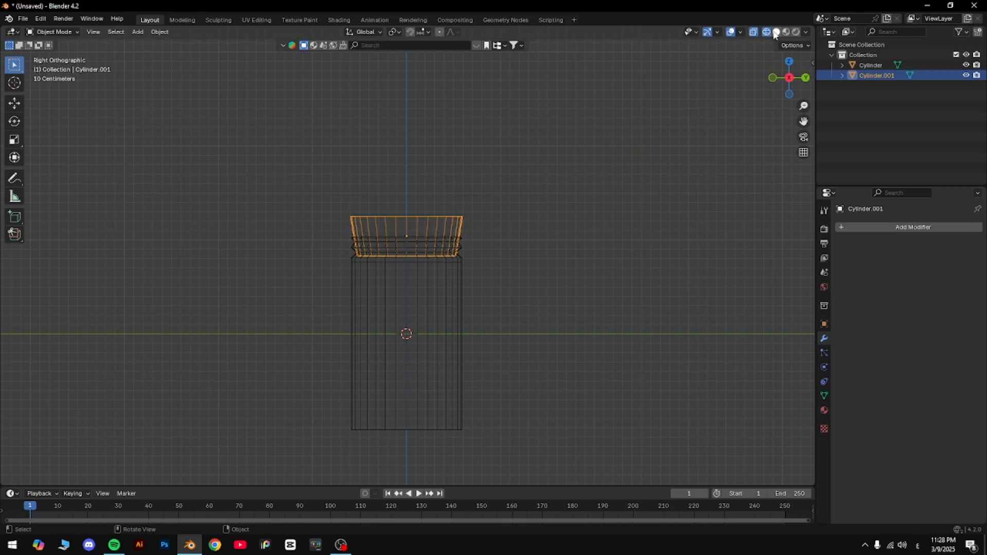
{"action": "left_click", "coordinate": [776, 32]}
{"action": "scroll", "coordinate": [710, 98], "scroll_direction": "up", "scroll_amount": 3}
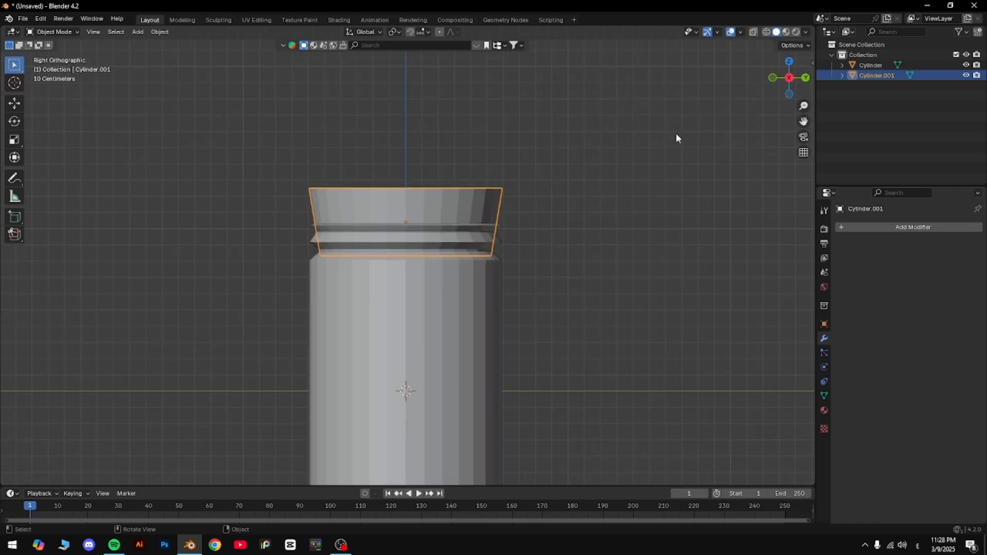
{"action": "key", "text": "s"}
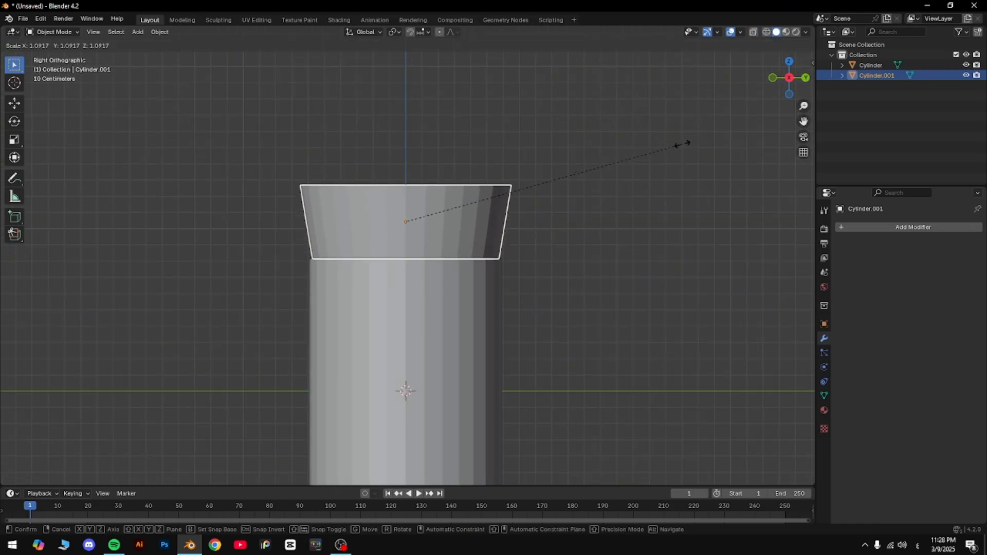
{"action": "left_click", "coordinate": [683, 144]}
{"action": "middle_click_drag", "start_coordinate": [683, 144], "coordinate": [548, 213]}
{"action": "left_click", "coordinate": [591, 185]}
{"action": "scroll", "coordinate": [591, 184], "scroll_direction": "down", "scroll_amount": 4}
{"action": "scroll", "coordinate": [583, 218], "scroll_direction": "up", "scroll_amount": 7}
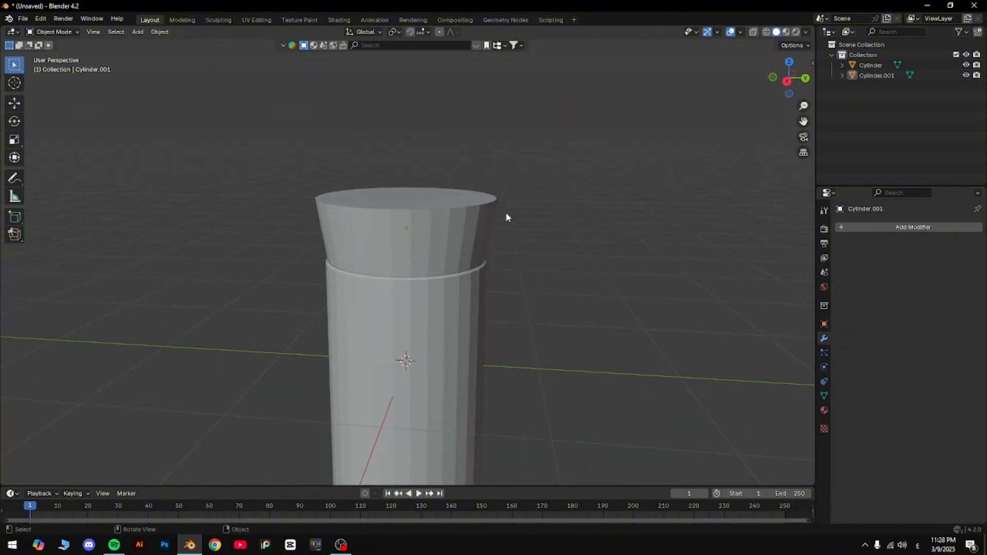
Add a horizontal loop cut around the lid's side in Edit Mode, slid up toward the top rim
{"action": "left_click", "coordinate": [484, 213]}
{"action": "key", "text": "Tab"}
{"action": "scroll", "coordinate": [536, 204], "scroll_direction": "up", "scroll_amount": 1}
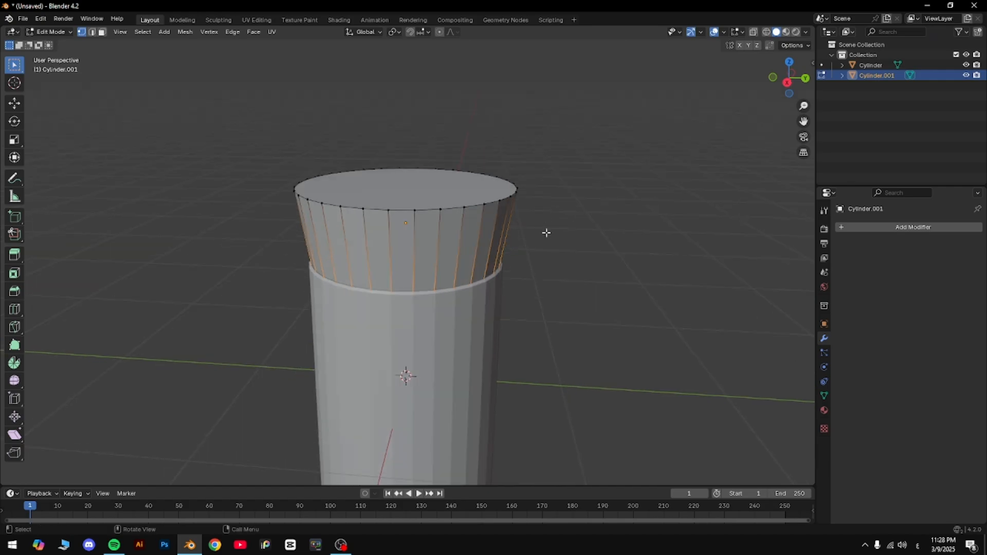
{"action": "key", "text": "ctrl+r"}
{"action": "left_click", "coordinate": [513, 260]}
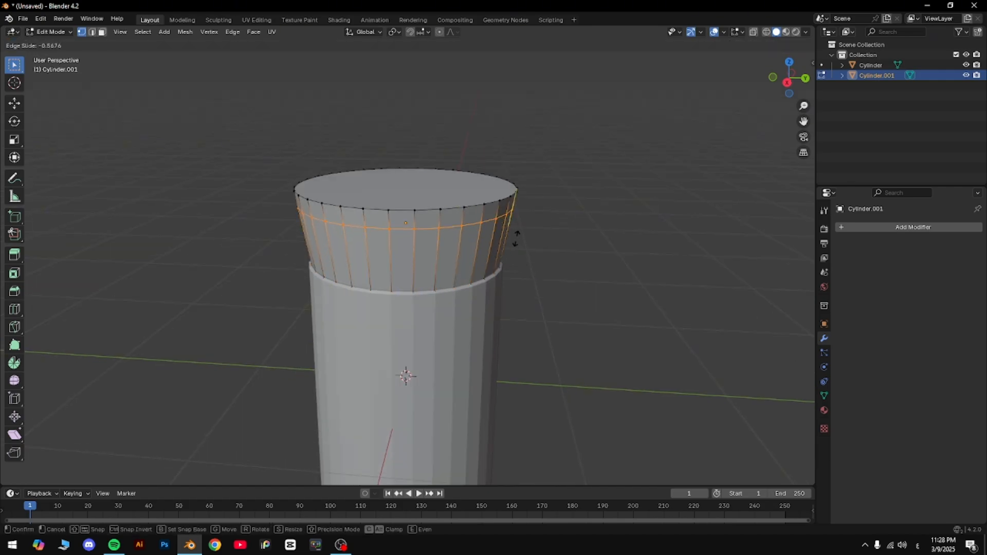
{"action": "left_click", "coordinate": [515, 238]}
Scale the new edge loop slightly inward so the lid's rim flares out, and return to Object Mode
{"action": "key", "text": "s"}
{"action": "key", "text": "Escape"}
{"action": "key", "text": "s"}
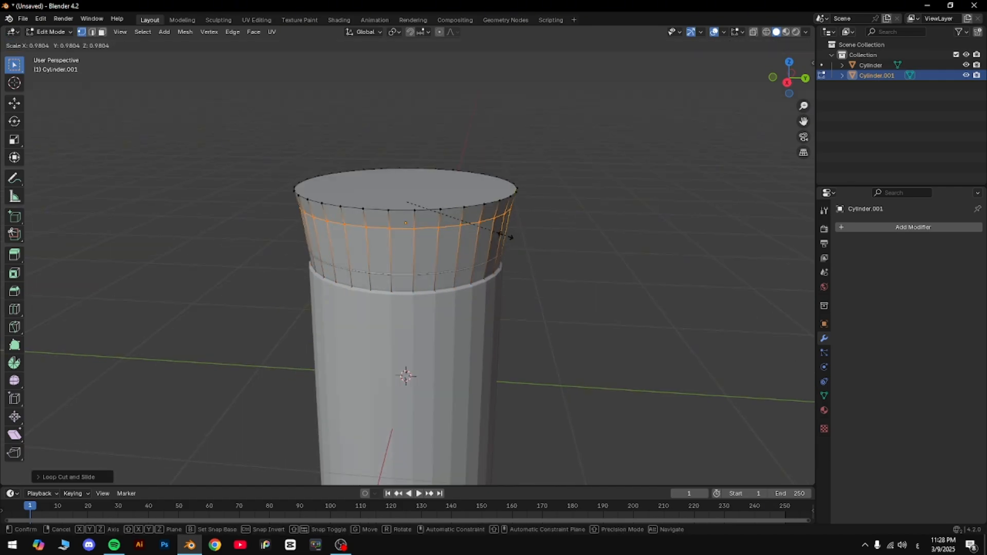
{"action": "left_click", "coordinate": [507, 220]}
{"action": "middle_click_drag", "start_coordinate": [507, 220], "coordinate": [553, 203]}
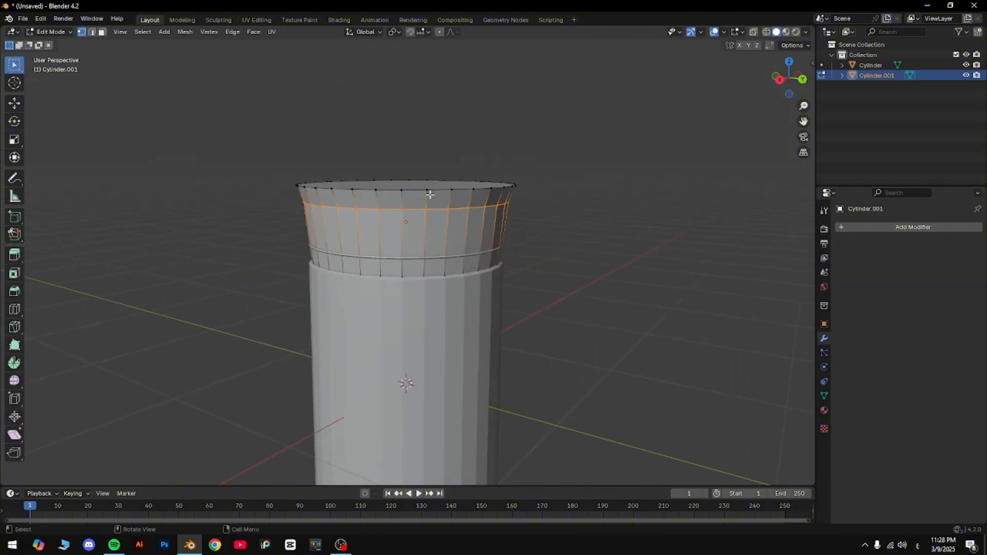
{"action": "key", "text": "Tab"}
Scale the whole lid up uniformly by about 1.014 so its base fits over the container
{"action": "scroll", "coordinate": [519, 154], "scroll_direction": "down", "scroll_amount": 1}
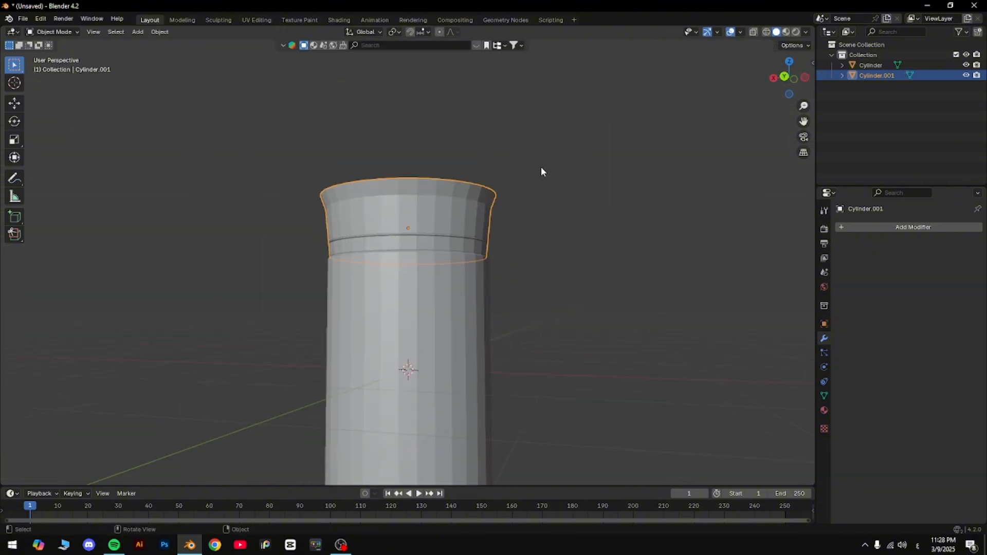
{"action": "scroll", "coordinate": [541, 169], "scroll_direction": "up", "scroll_amount": 3}
{"action": "key", "text": "s"}
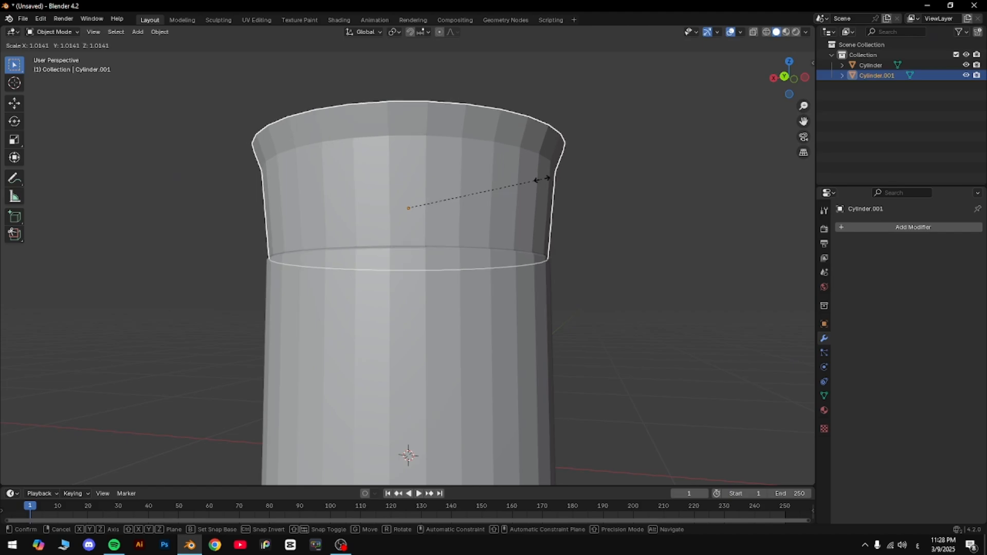
{"action": "left_click", "coordinate": [544, 178]}
{"action": "left_click", "coordinate": [616, 188]}
{"action": "scroll", "coordinate": [616, 188], "scroll_direction": "down", "scroll_amount": 5}
{"action": "middle_click_drag", "start_coordinate": [611, 188], "coordinate": [491, 230]}
{"action": "scroll", "coordinate": [492, 227], "scroll_direction": "up", "scroll_amount": 2}
Isolate the lid in local view and show it in Edit Mode as a see-through wireframe from the left orthographic direction
{"action": "left_click", "coordinate": [457, 246]}
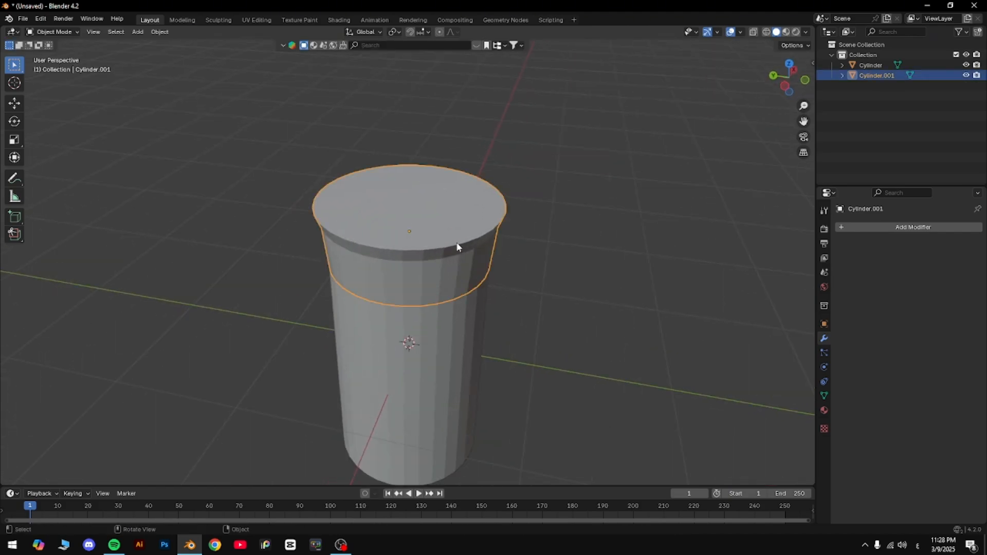
{"action": "key", "text": "KP_Divide"}
{"action": "key", "text": "Tab"}
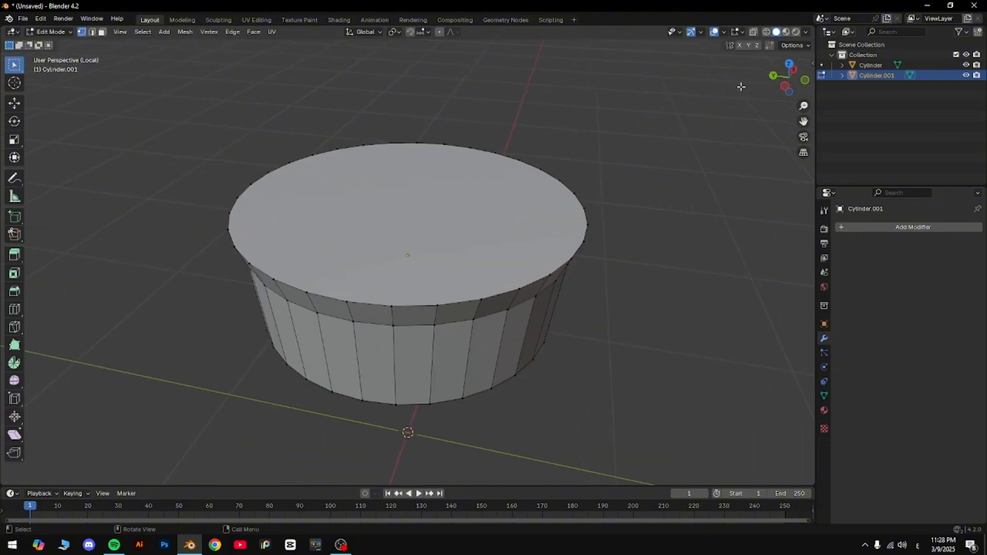
{"action": "left_click", "coordinate": [787, 88]}
{"action": "left_click", "coordinate": [753, 32]}
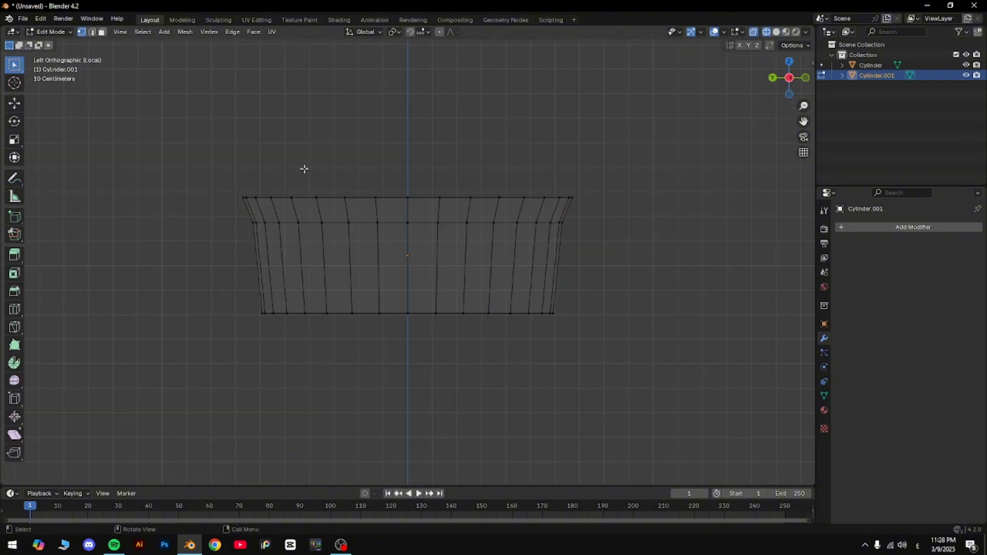
Scale the lid's top vertex ring inward to about 0.96
{"action": "left_click_drag", "start_coordinate": [153, 171], "coordinate": [570, 201]}
{"action": "key", "text": "s"}
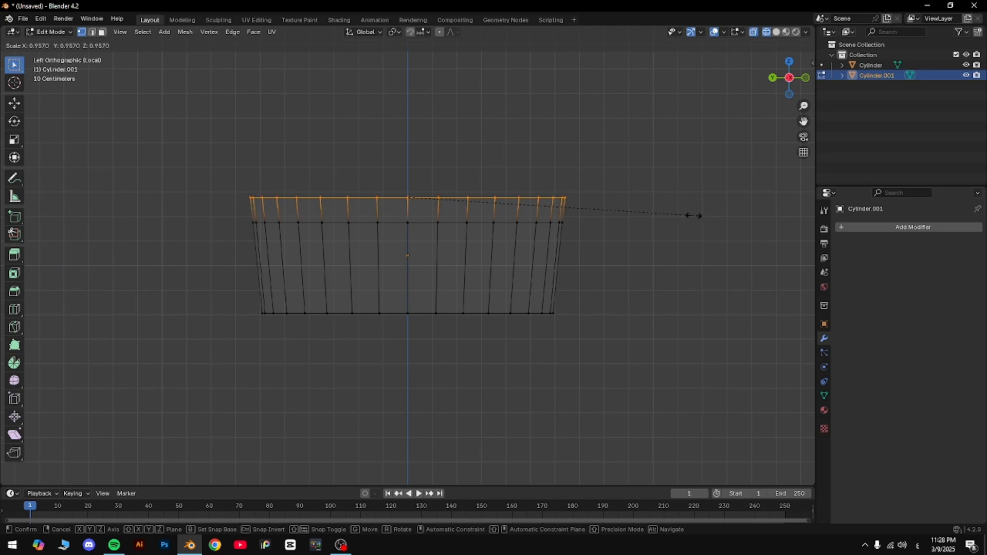
{"action": "left_click", "coordinate": [697, 215]}
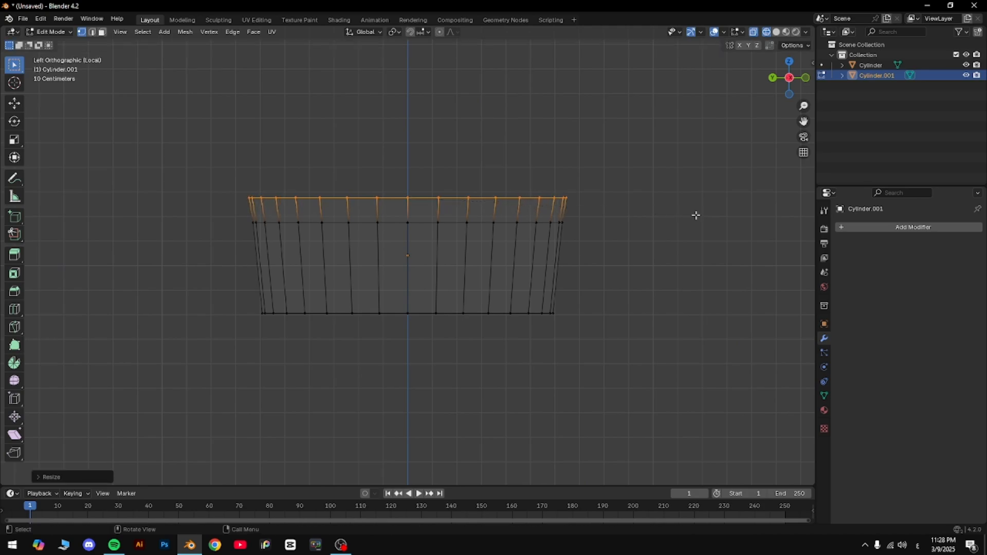
{"action": "key", "text": "Tab"}
{"action": "key", "text": "Tab"}
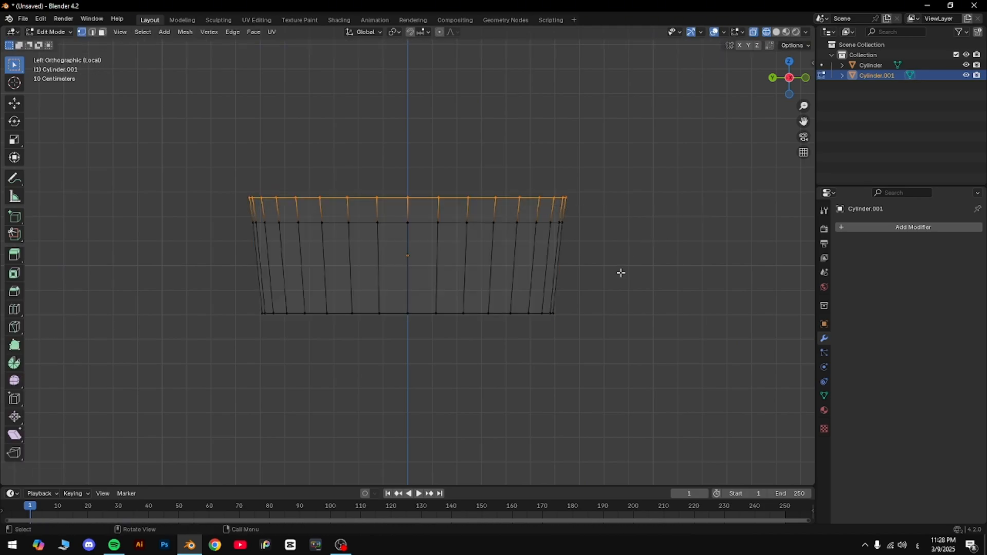
Add a horizontal loop cut midway between the lid's existing upper loop and its bottom edge
{"action": "left_click", "coordinate": [583, 284]}
{"action": "key", "text": "ctrl+r"}
{"action": "left_click", "coordinate": [579, 283]}
{"action": "left_click", "coordinate": [571, 284]}
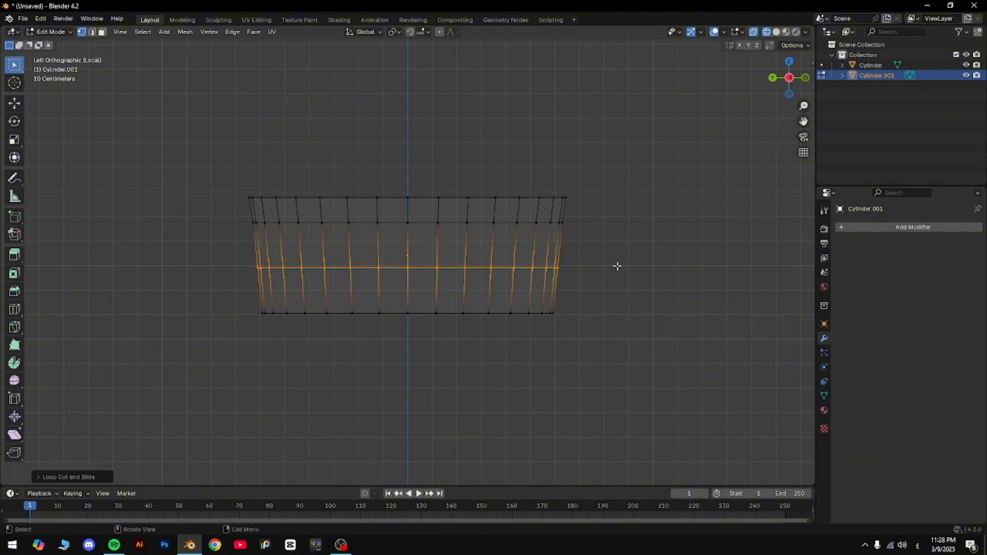
Return to Object Mode, leave local view, and restore solid shading with X-ray display off
{"action": "key", "text": "Tab"}
{"action": "mouse_move", "coordinate": [606, 265]}
{"action": "middle_mouse_down"}
{"action": "mouse_move", "coordinate": [575, 276]}
{"action": "mouse_move", "coordinate": [572, 289]}
{"action": "middle_mouse_up"}
{"action": "key", "text": "KP_Divide"}
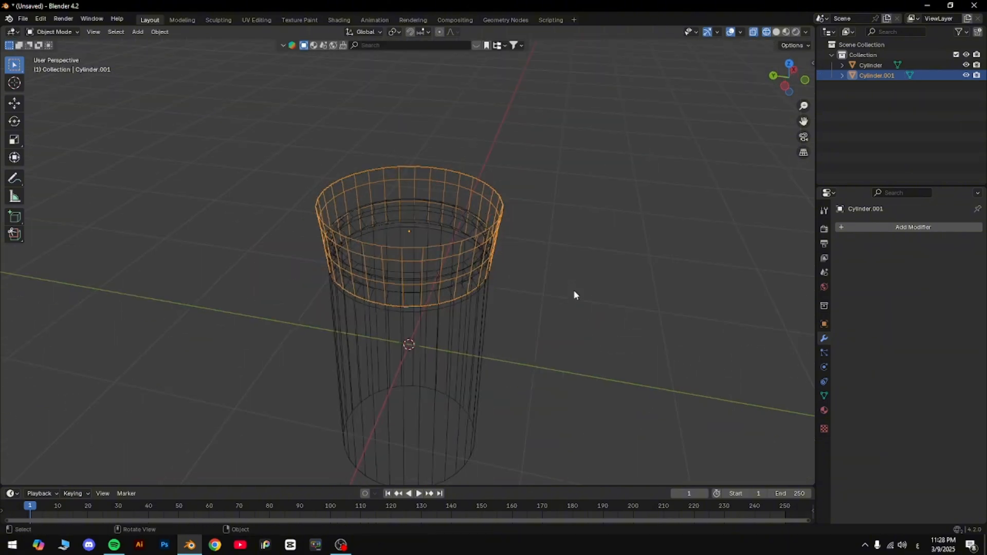
{"action": "left_click", "coordinate": [777, 33]}
{"action": "left_click", "coordinate": [756, 35]}
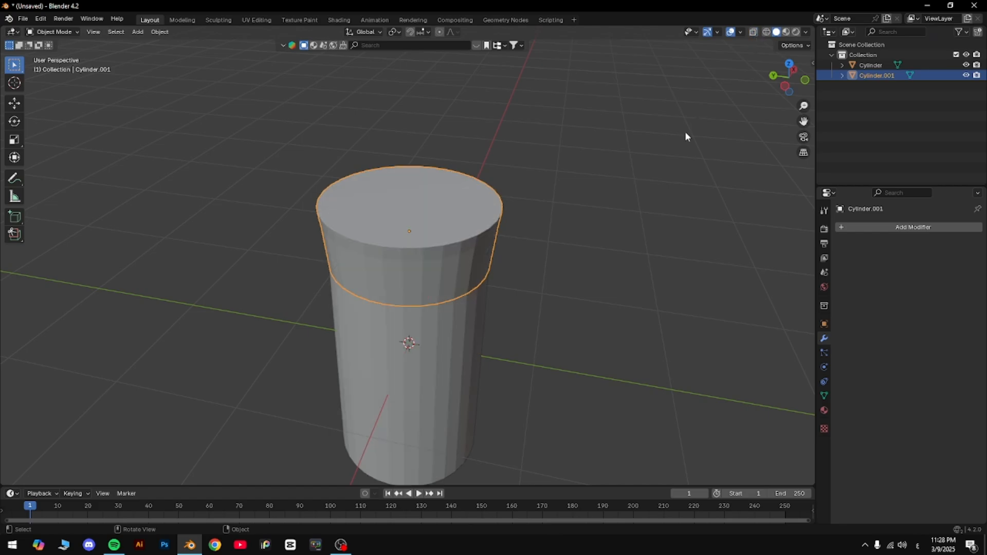
Apply Shade Auto Smooth to the container body and to the lid
{"action": "left_click", "coordinate": [685, 132]}
{"action": "middle_click_drag", "start_coordinate": [684, 133], "coordinate": [512, 260]}
{"action": "scroll", "coordinate": [614, 104], "scroll_direction": "down", "scroll_amount": 6}
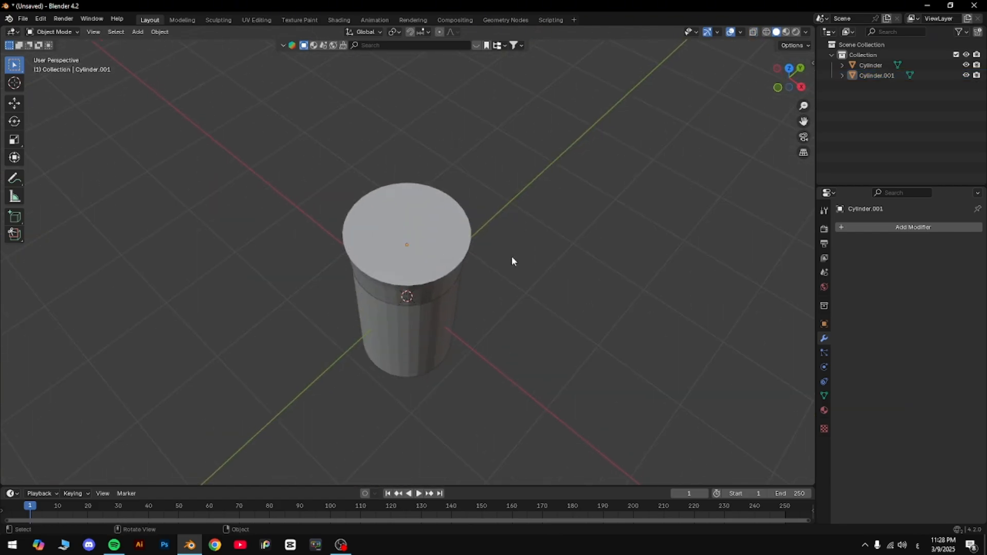
{"action": "middle_click_drag", "start_coordinate": [466, 285], "coordinate": [414, 325]}
{"action": "left_click", "coordinate": [399, 327]}
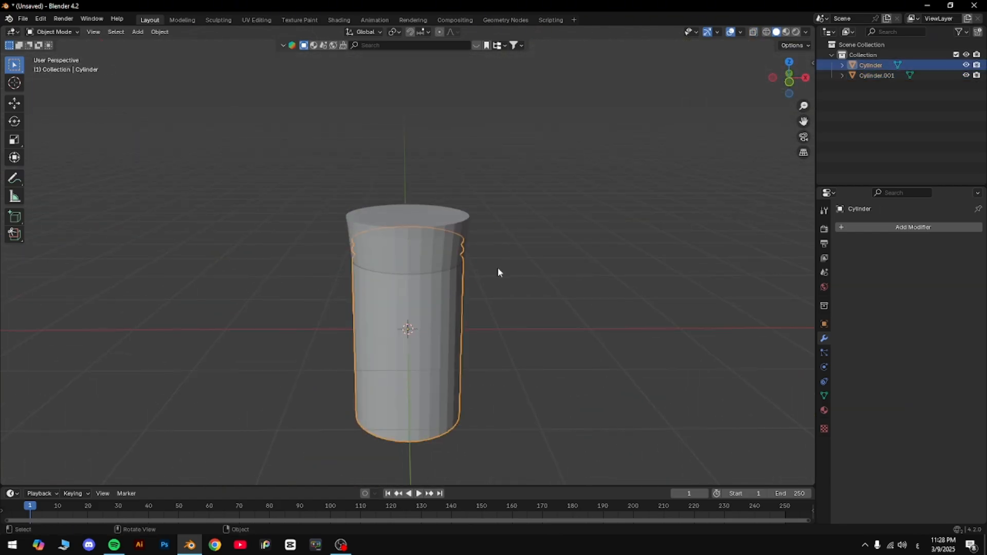
{"action": "right_click", "coordinate": [395, 339]}
{"action": "left_click", "coordinate": [359, 344]}
{"action": "left_click", "coordinate": [425, 214]}
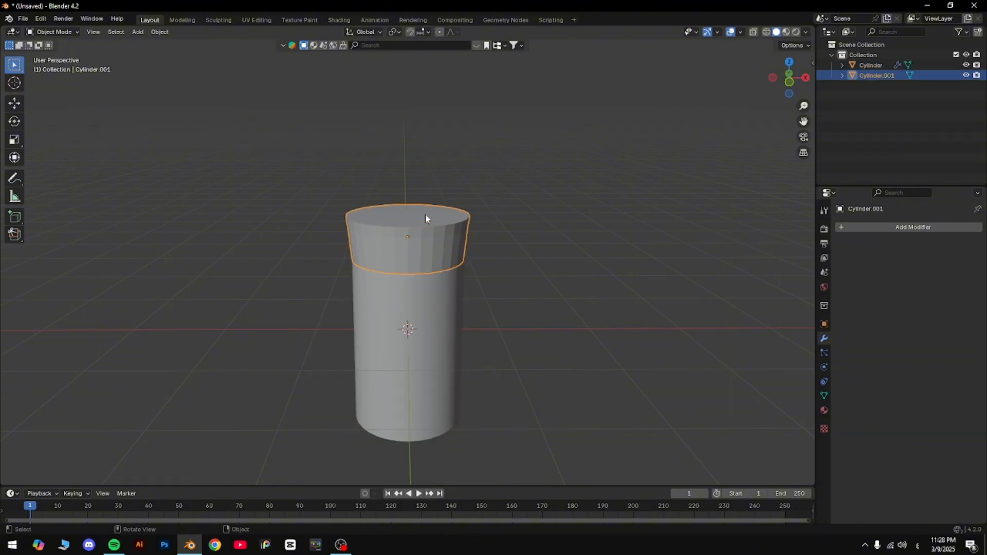
{"action": "right_click", "coordinate": [425, 214]}
{"action": "left_click", "coordinate": [406, 214]}
Raise the lid along the Z axis until it floats clear above the container's grooved rim
{"action": "middle_click_drag", "start_coordinate": [572, 220], "coordinate": [477, 288]}
{"action": "scroll", "coordinate": [503, 230], "scroll_direction": "up", "scroll_amount": 3}
{"action": "left_click", "coordinate": [425, 228]}
{"action": "key", "text": "g"}
{"action": "key", "text": "z"}
{"action": "left_click", "coordinate": [432, 163]}
{"action": "scroll", "coordinate": [474, 183], "scroll_direction": "up", "scroll_amount": 6}
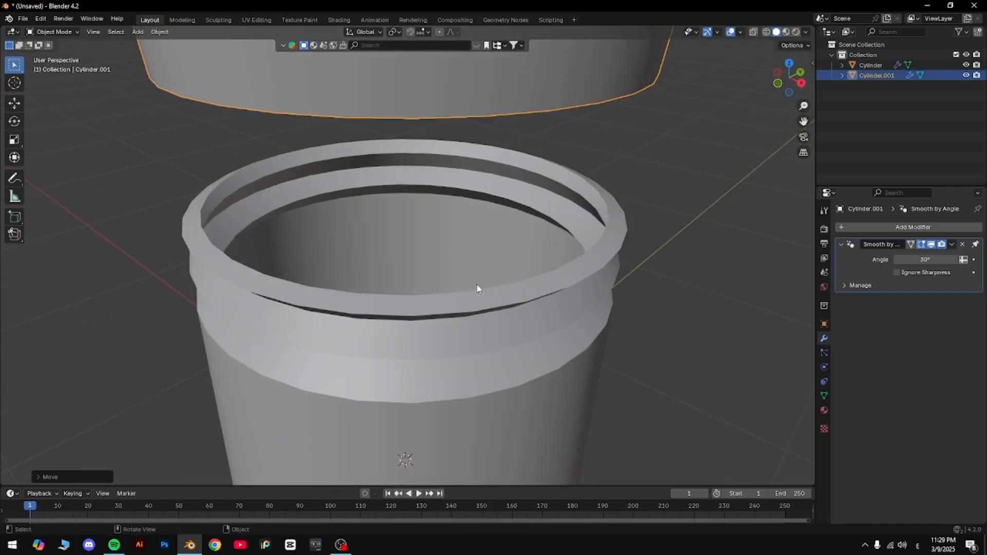
{"action": "middle_click_drag", "start_coordinate": [387, 247], "coordinate": [444, 235]}
{"action": "scroll", "coordinate": [480, 216], "scroll_direction": "down", "scroll_amount": 5}
{"action": "left_click", "coordinate": [887, 232]}
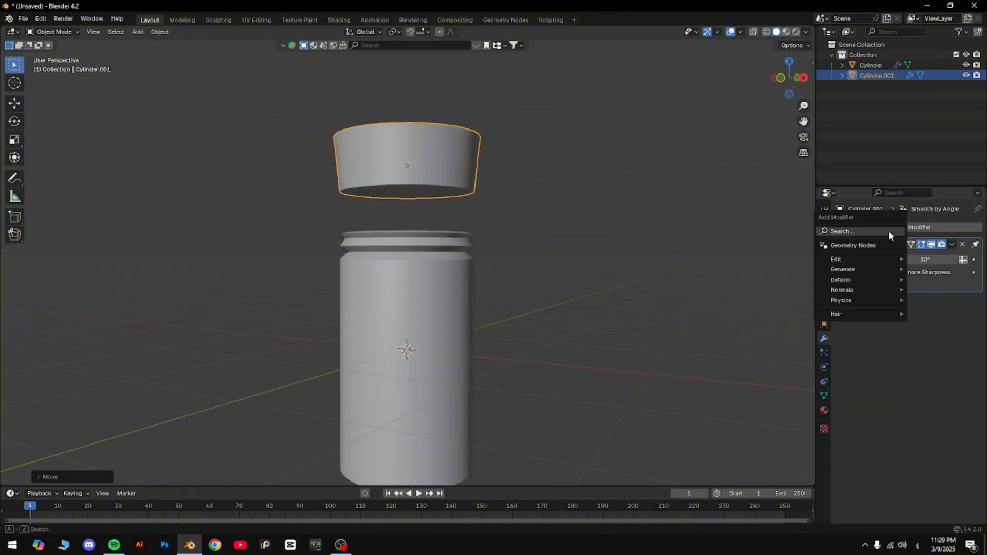
{"action": "mouse_move", "coordinate": [897, 248]}
{"action": "left_click", "coordinate": [776, 258]}
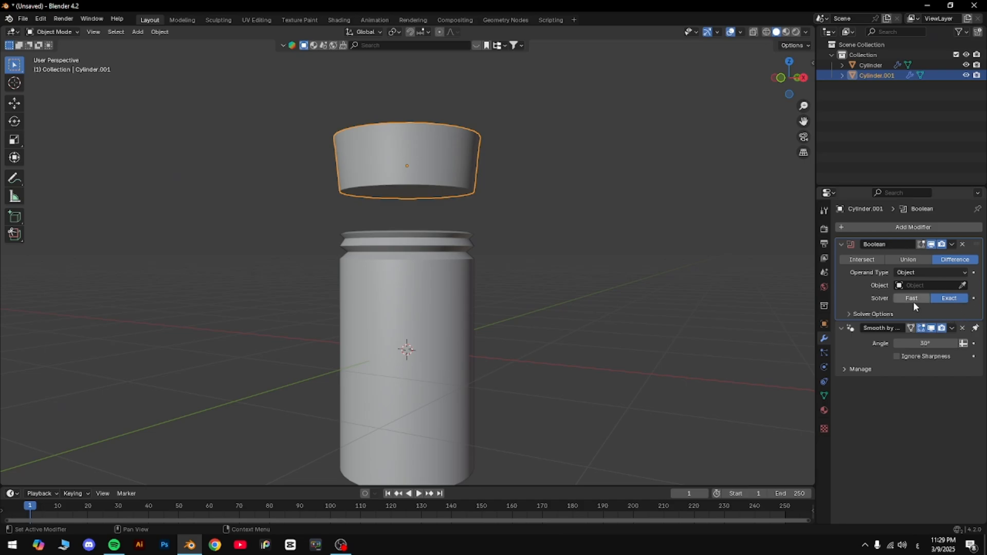
{"action": "left_click", "coordinate": [894, 229]}
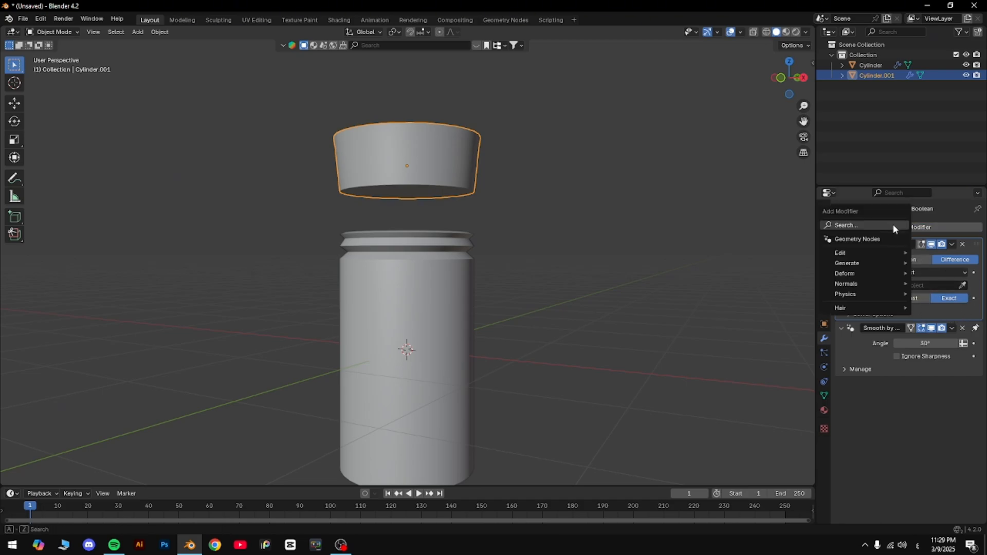
{"action": "key", "text": "space"}
{"action": "key", "text": "Escape"}
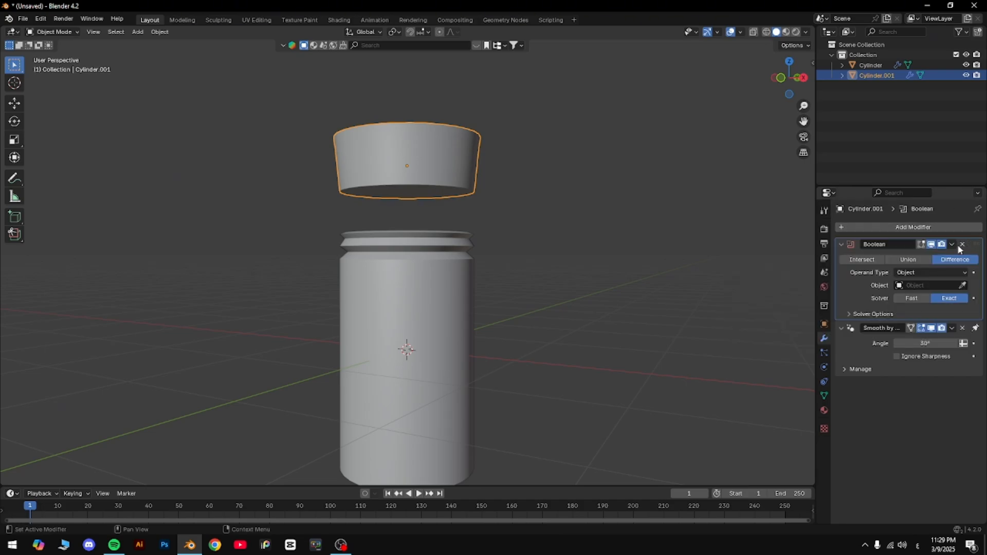
{"action": "left_click", "coordinate": [918, 226]}
{"action": "left_click", "coordinate": [962, 245]}
Add a Boolean Difference modifier to the lid with the Fast solver and the container body as its target object
{"action": "left_click", "coordinate": [939, 228]}
{"action": "left_click", "coordinate": [940, 228]}
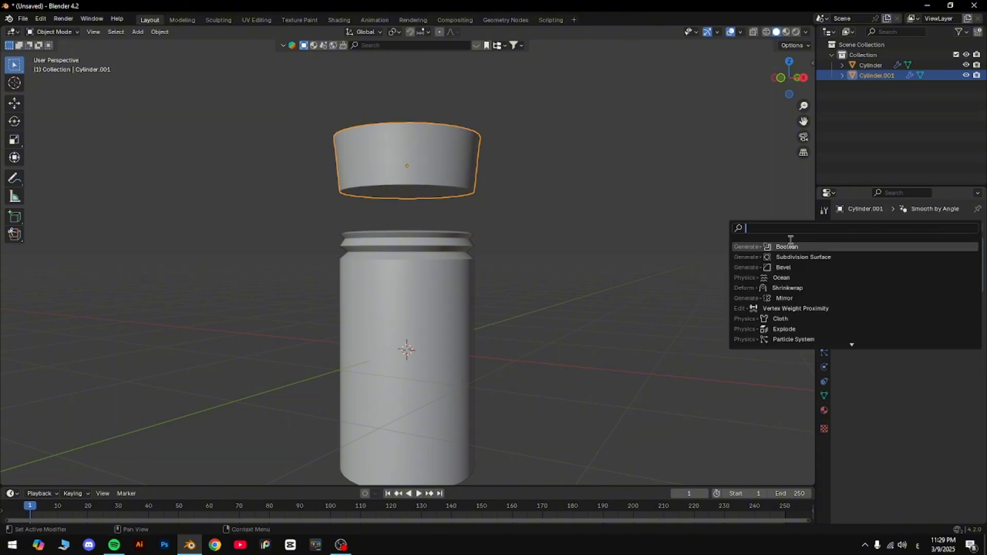
{"action": "type", "text": "J"}
{"action": "key", "text": "BackSpace"}
{"action": "key", "text": "alt+shift"}
{"action": "type", "text": "BO"}
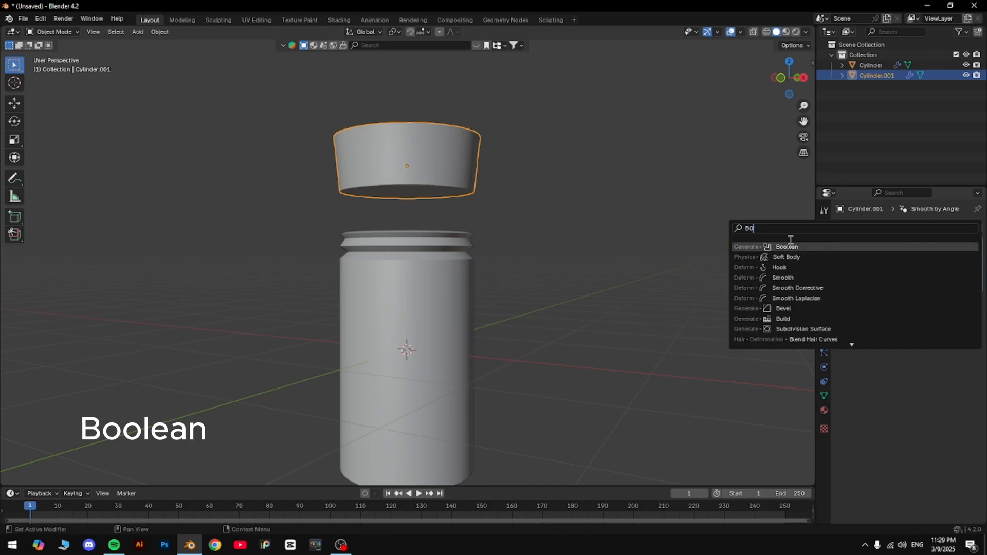
{"action": "left_click", "coordinate": [793, 245]}
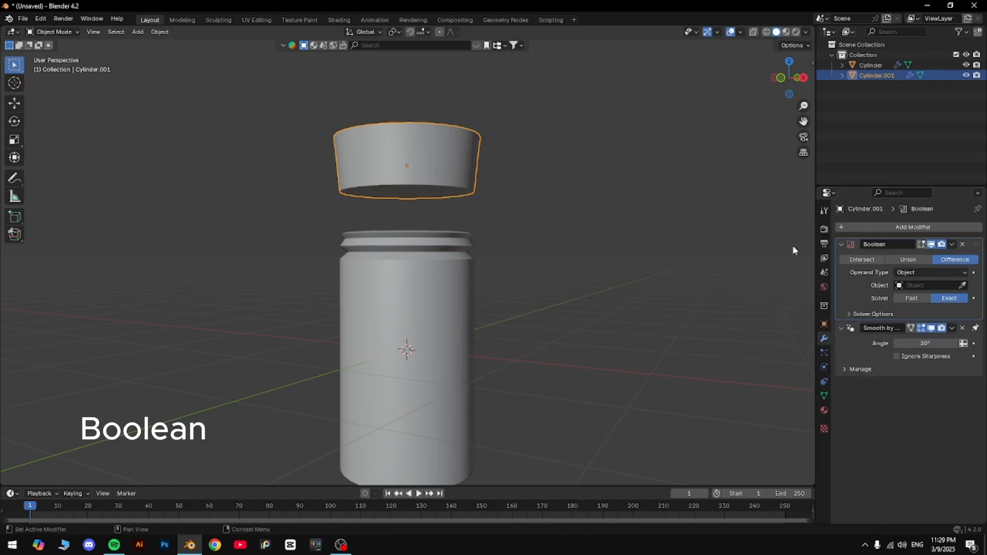
{"action": "left_click", "coordinate": [904, 300]}
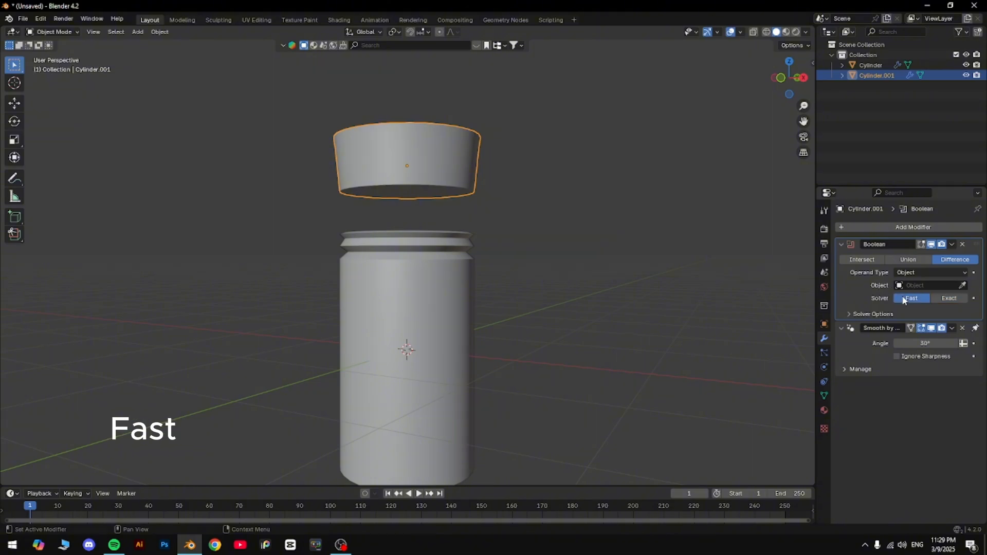
{"action": "left_click", "coordinate": [962, 286]}
{"action": "left_click", "coordinate": [454, 329]}
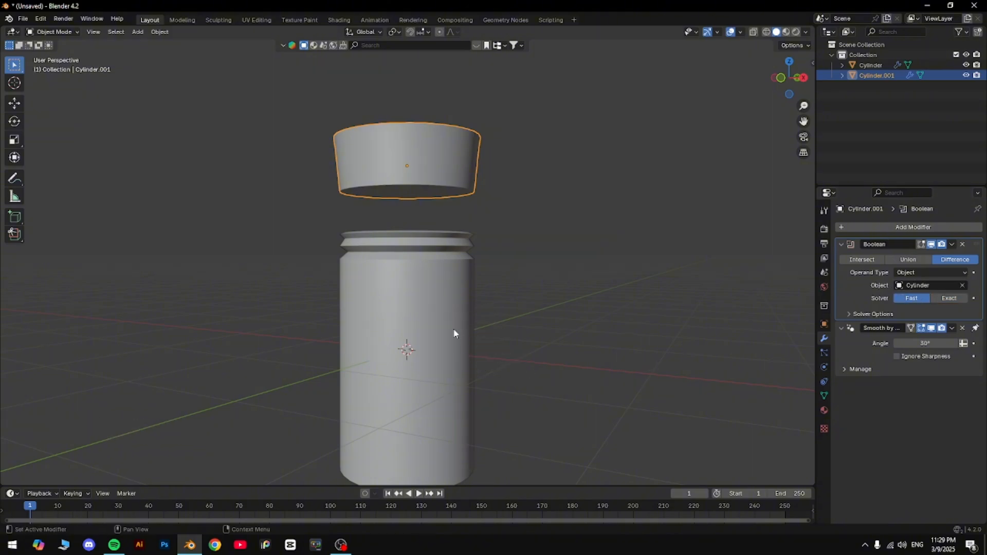
Lower the lid about 0.53 m along Z over the container's grooved rim
{"action": "key", "text": "g"}
{"action": "key", "text": "z"}
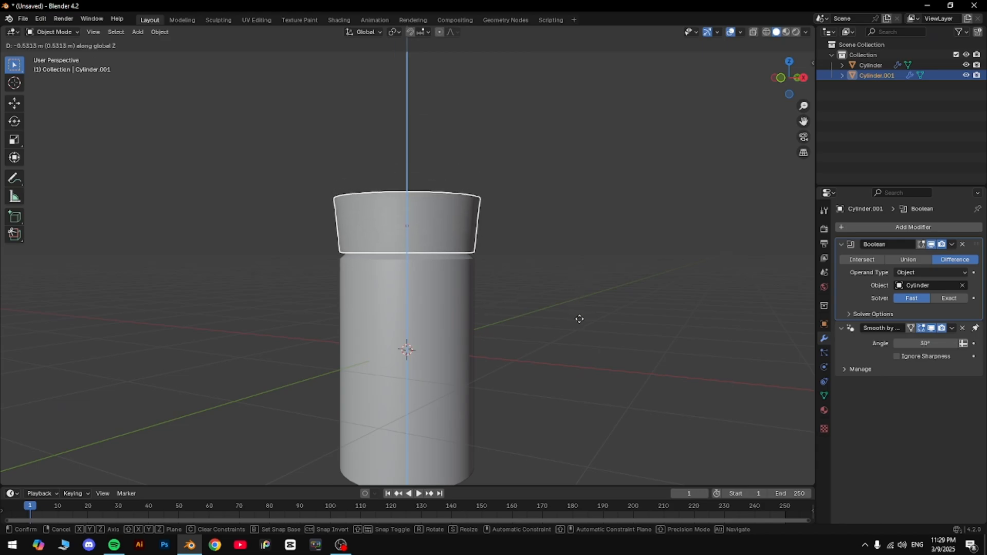
{"action": "left_click", "coordinate": [578, 313]}
{"action": "left_click", "coordinate": [571, 261]}
Lower the lid about another 0.02 m along Z to close the gap above the container's body
{"action": "scroll", "coordinate": [559, 263], "scroll_direction": "up", "scroll_amount": 5}
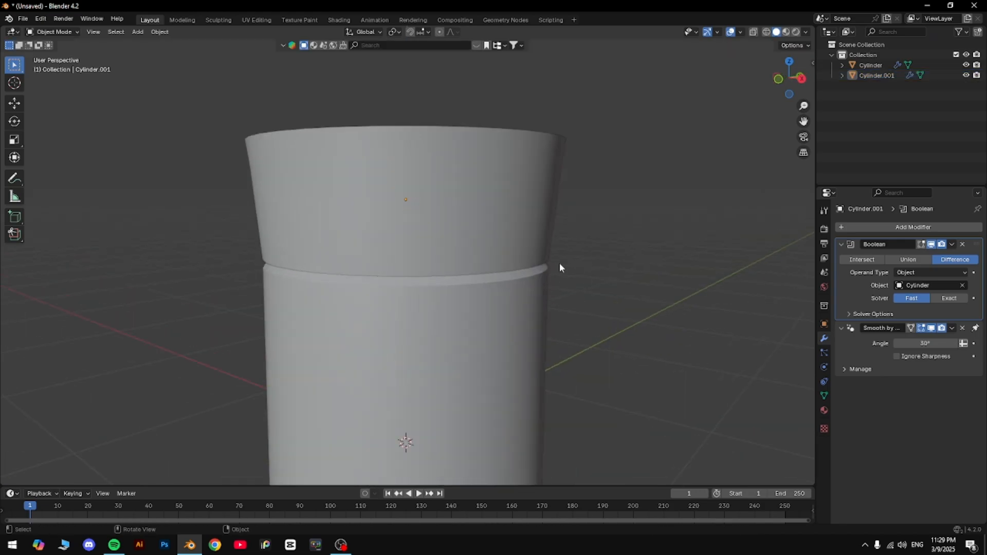
{"action": "left_click", "coordinate": [539, 228]}
{"action": "key", "text": "g"}
{"action": "key", "text": "z"}
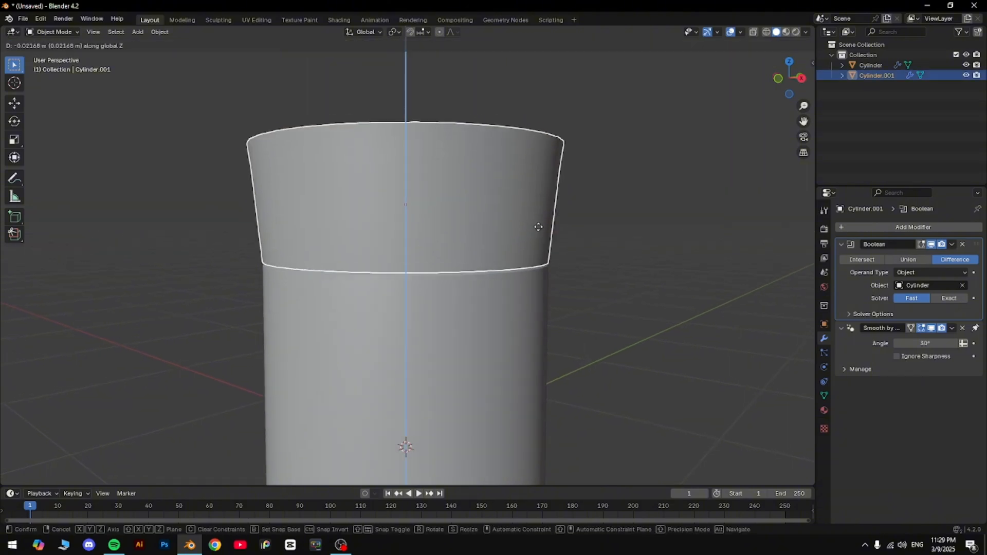
{"action": "left_click", "coordinate": [537, 230]}
{"action": "left_click", "coordinate": [606, 235]}
Apply the lid's Boolean modifier and raise the lid along Z clear of the rim to expose its hollowed underside
{"action": "left_click", "coordinate": [950, 248]}
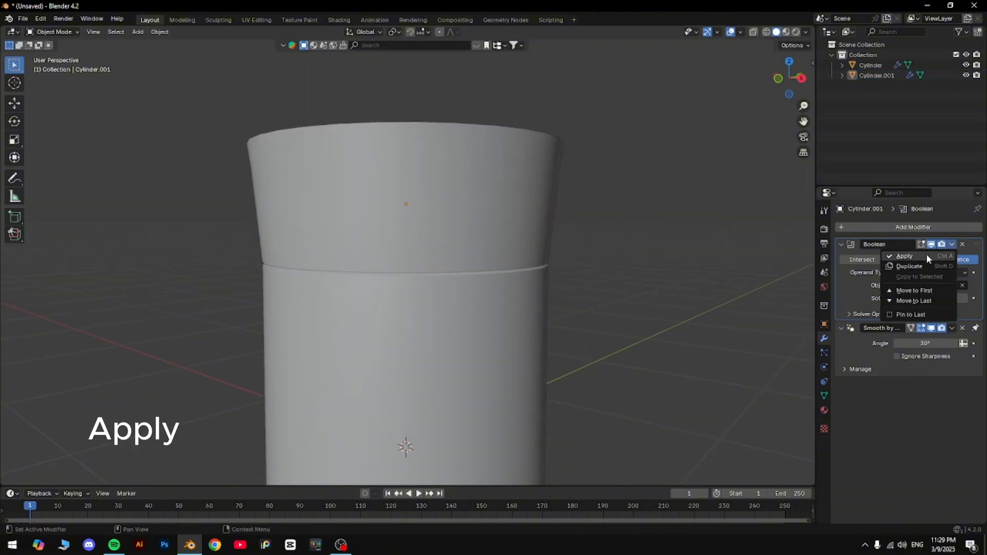
{"action": "left_click", "coordinate": [905, 258]}
{"action": "left_click", "coordinate": [436, 260]}
{"action": "key", "text": "g"}
{"action": "key", "text": "z"}
{"action": "left_click", "coordinate": [486, 137]}
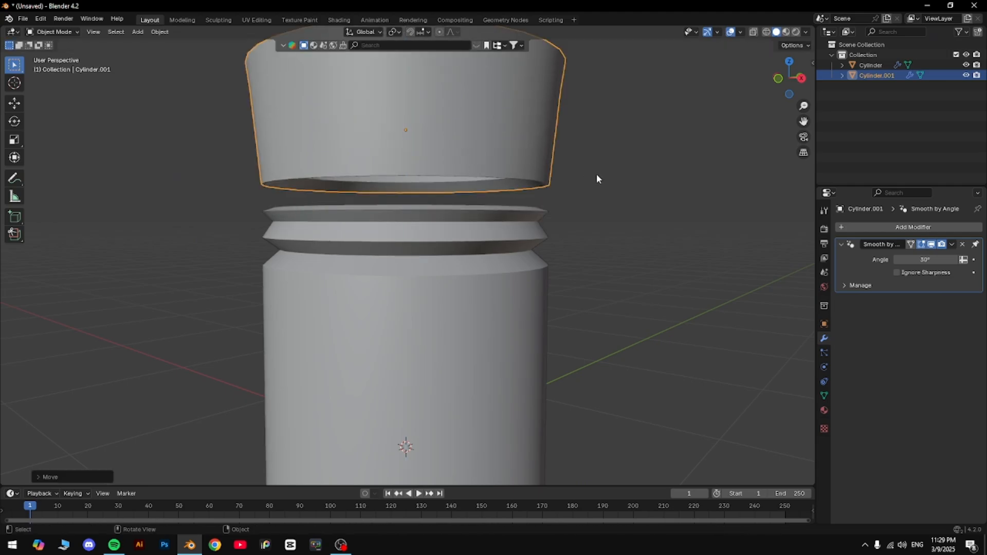
Lower the lid back along Z until it sits closed on the container
{"action": "middle_click_drag", "start_coordinate": [596, 174], "coordinate": [517, 161]}
{"action": "key", "text": "g"}
{"action": "key", "text": "z"}
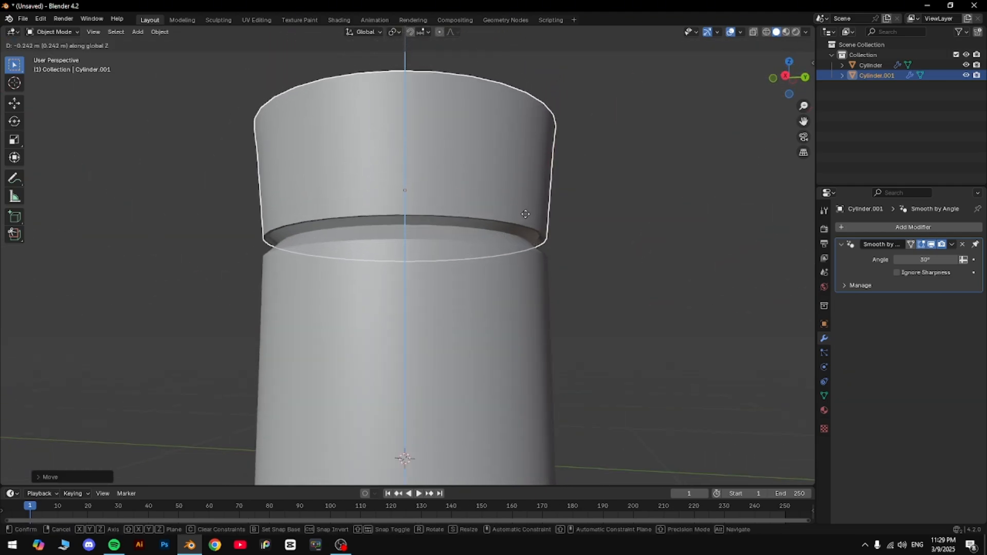
{"action": "left_click", "coordinate": [557, 229]}
{"action": "left_click", "coordinate": [557, 230]}
Show the model in back orthographic view and split the viewport into a narrow area beside two stacked areas
{"action": "scroll", "coordinate": [591, 218], "scroll_direction": "down", "scroll_amount": 4}
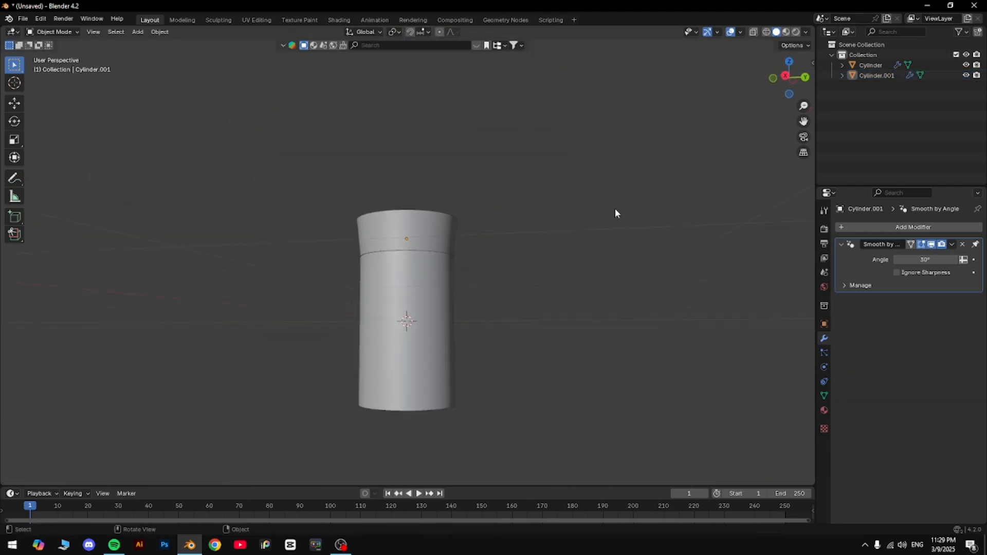
{"action": "middle_click_drag", "start_coordinate": [615, 211], "coordinate": [535, 282]}
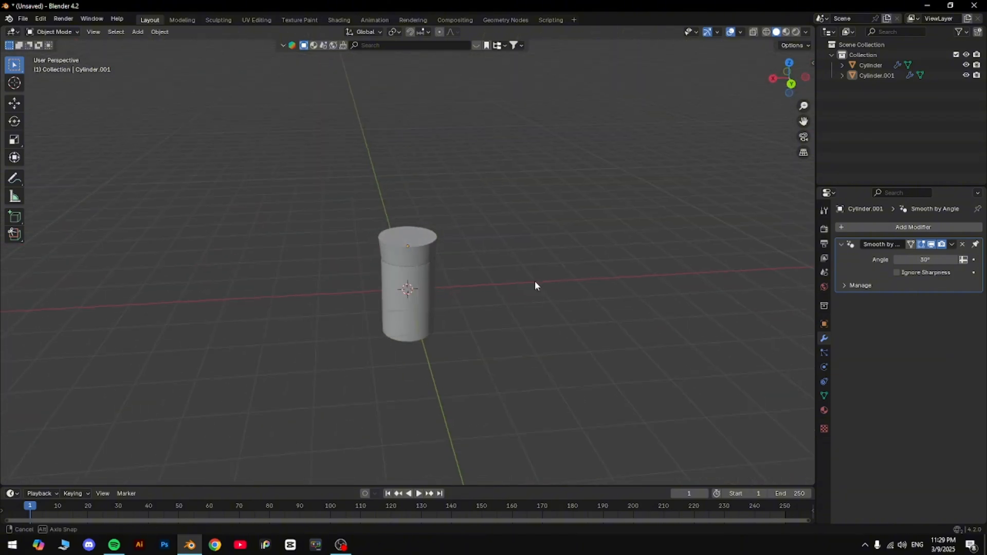
{"action": "scroll", "coordinate": [542, 276], "scroll_direction": "up", "scroll_amount": 5}
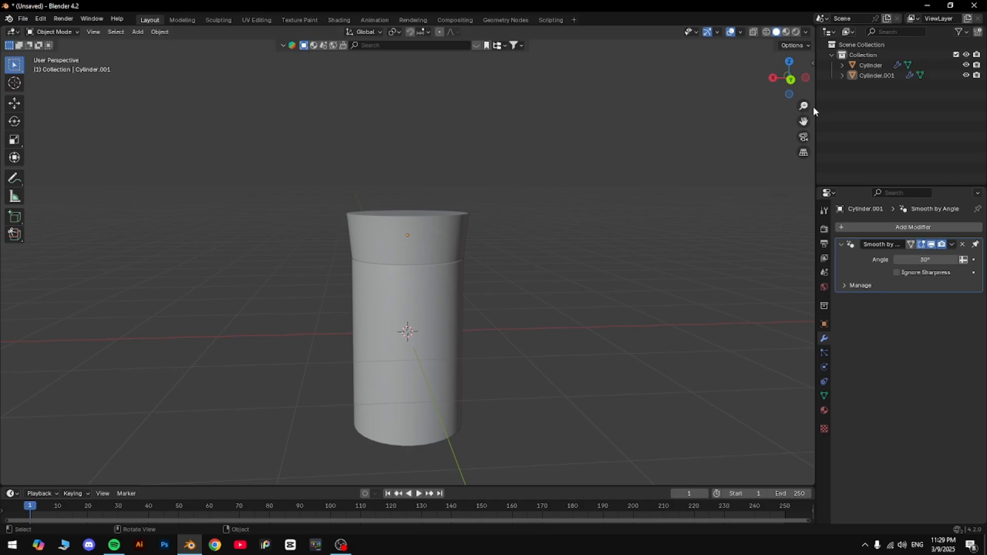
{"action": "left_click", "coordinate": [789, 80]}
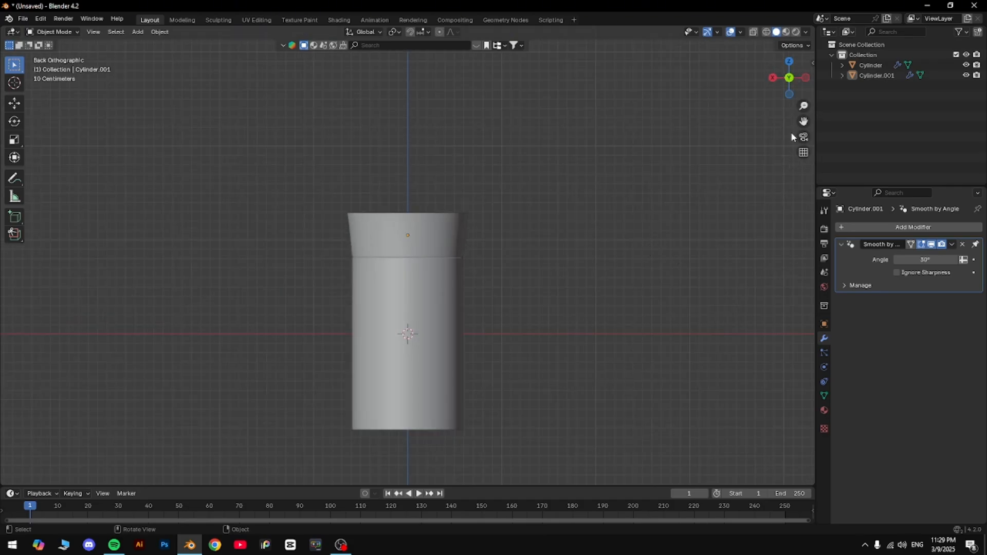
{"action": "left_click_drag", "start_coordinate": [804, 122], "coordinate": [804, 69]}
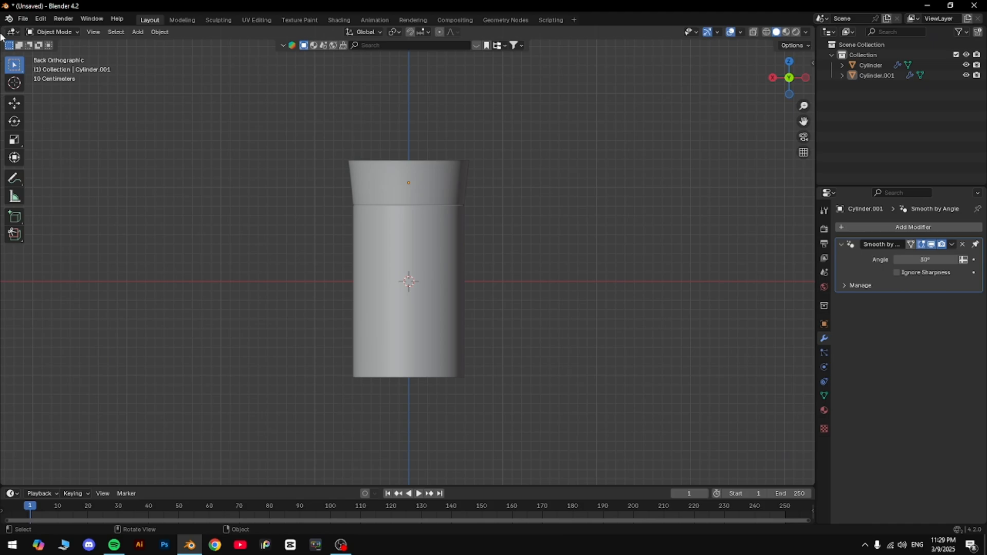
{"action": "left_click_drag", "start_coordinate": [12, 35], "coordinate": [237, 108]}
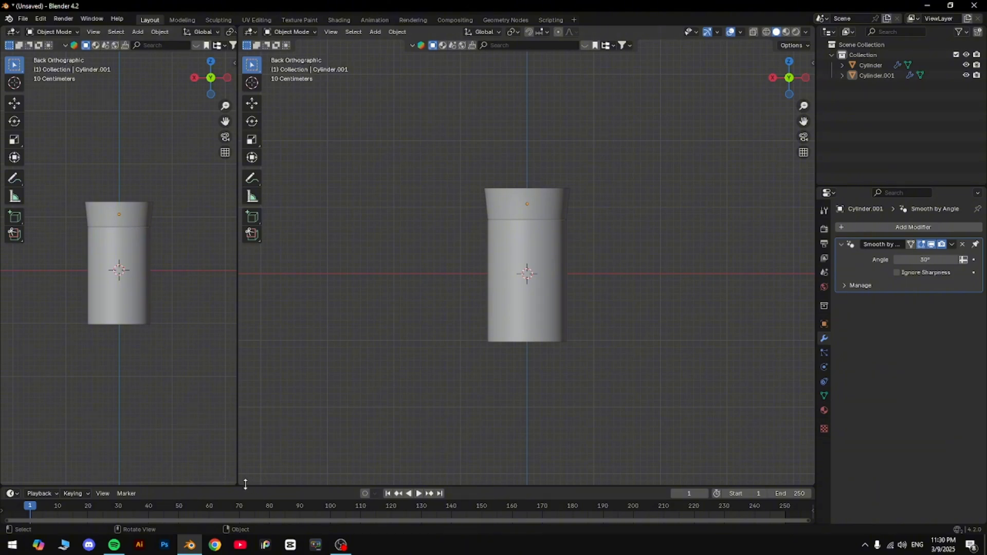
{"action": "left_click_drag", "start_coordinate": [239, 477], "coordinate": [250, 273]}
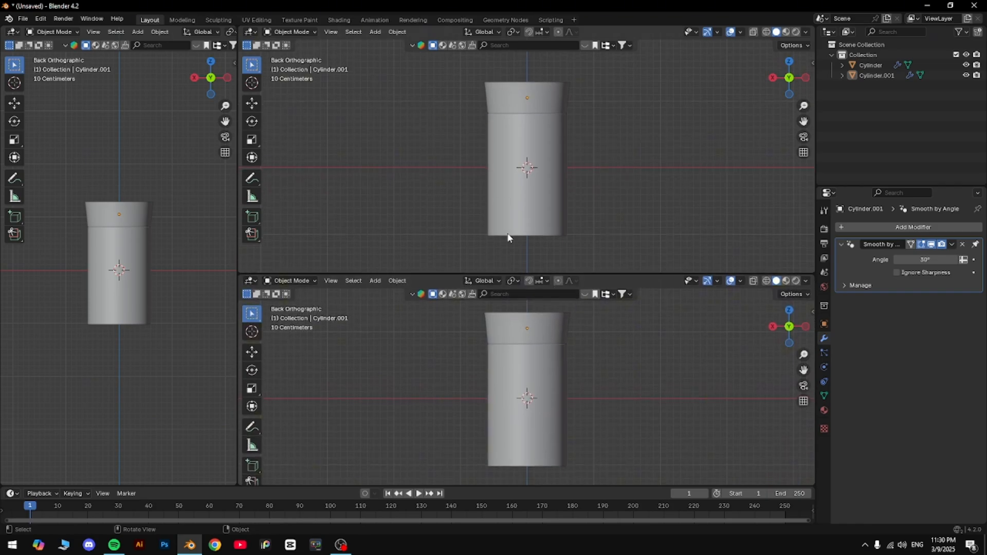
Display the render properties and change the lower stacked viewport into a Shader Editor
{"action": "left_click", "coordinate": [825, 230]}
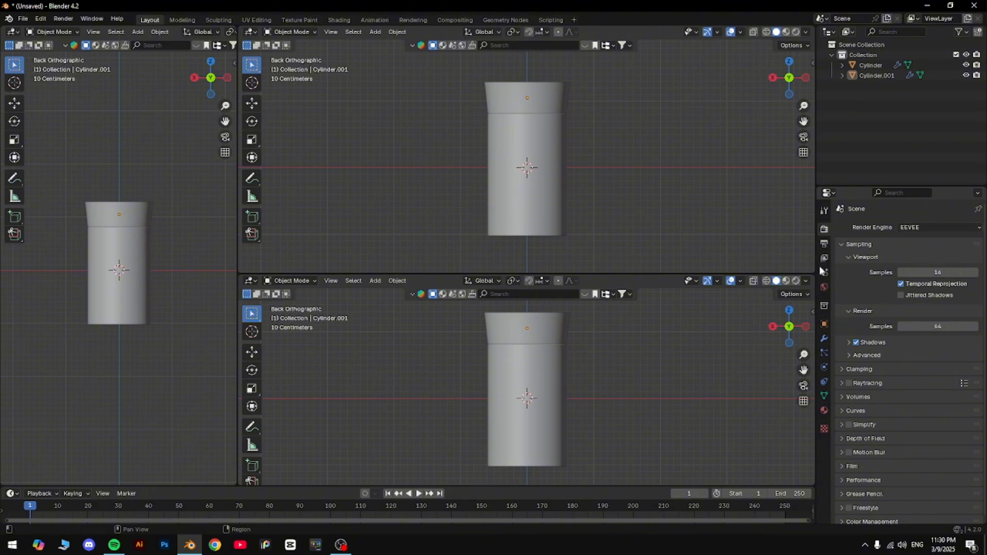
{"action": "scroll", "coordinate": [576, 159], "scroll_direction": "down", "scroll_amount": 2}
{"action": "scroll", "coordinate": [577, 159], "scroll_direction": "up", "scroll_amount": 2}
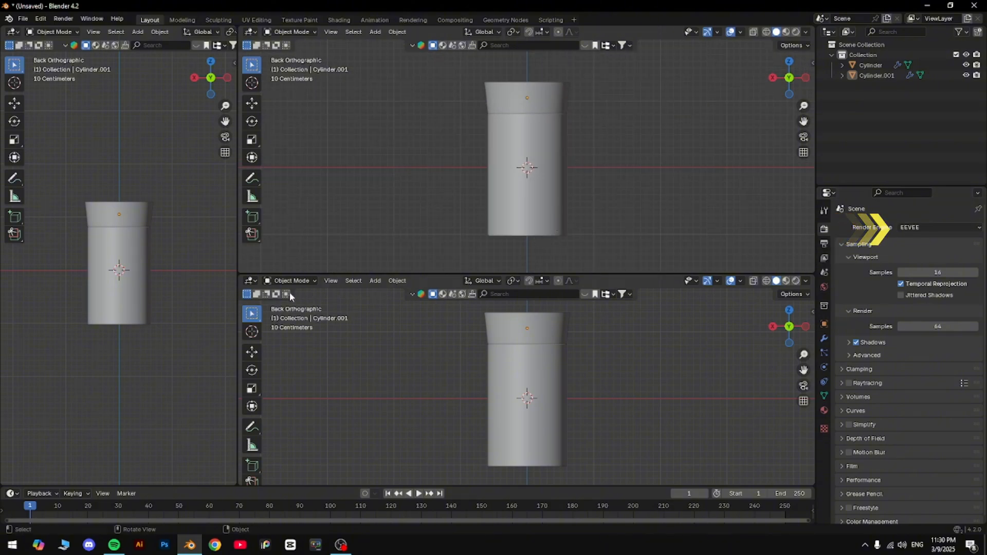
{"action": "left_click", "coordinate": [250, 281]}
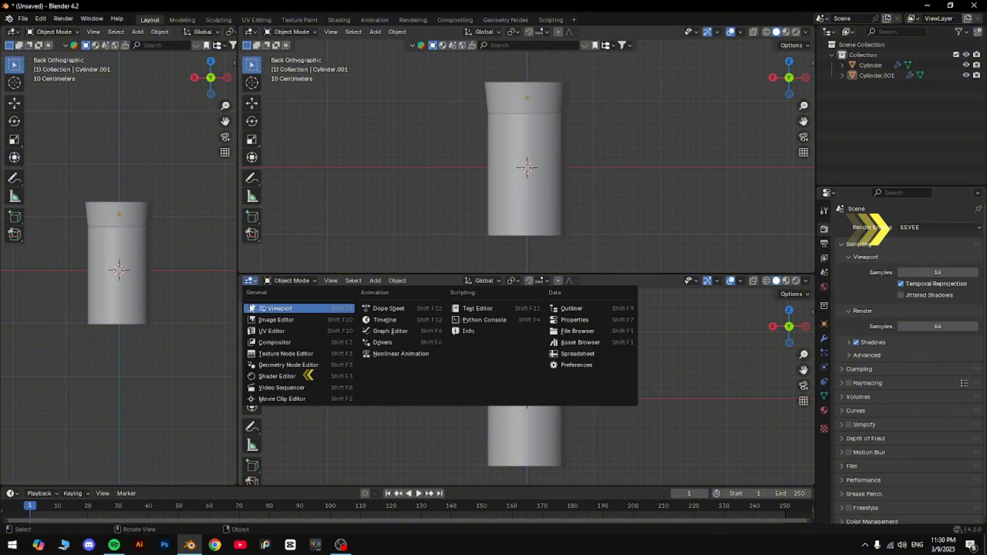
{"action": "left_click", "coordinate": [276, 377]}
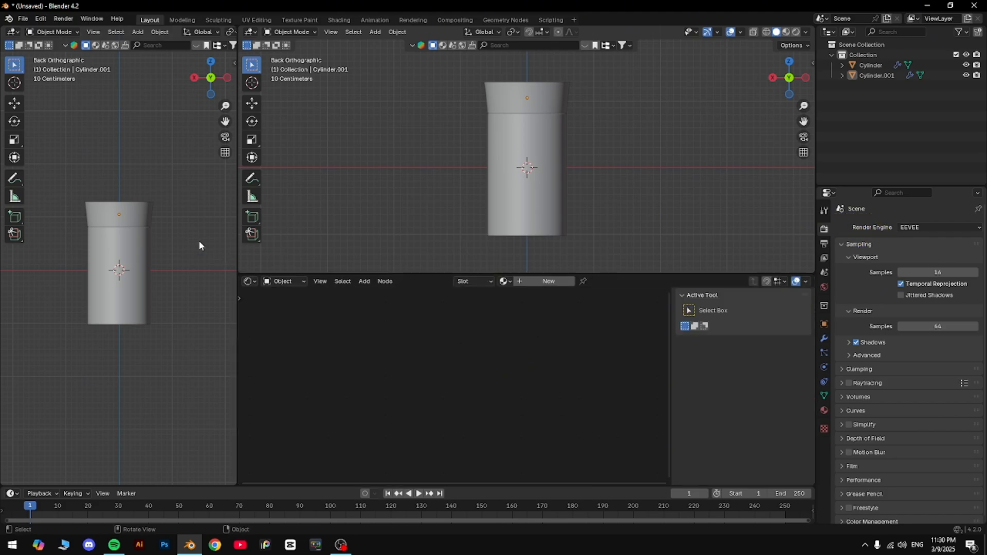
Set the narrow viewport to Rendered shading and disable Scene World so it is lit by the built-in HDRI
{"action": "left_click", "coordinate": [12, 32]}
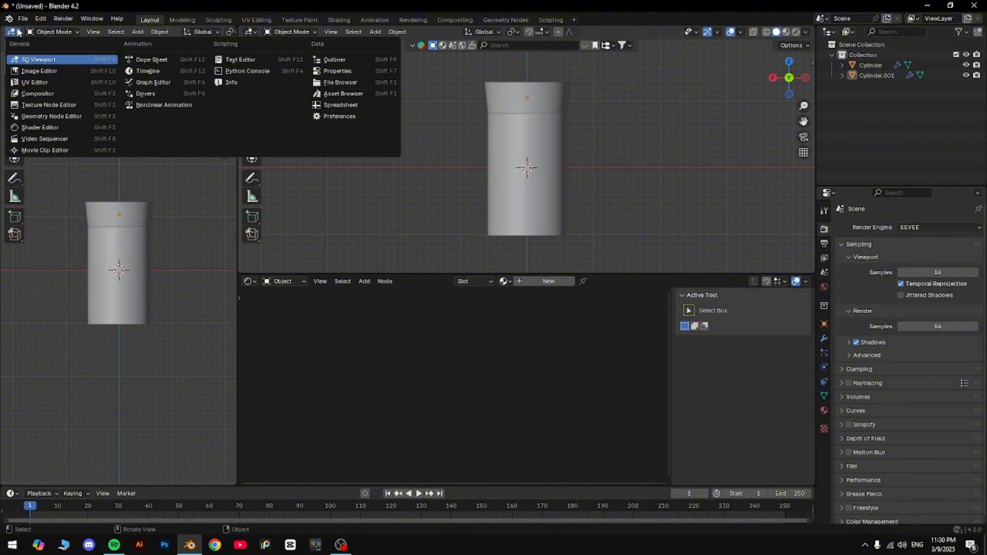
{"action": "left_click", "coordinate": [19, 32]}
{"action": "scroll", "coordinate": [157, 31], "scroll_direction": "down", "scroll_amount": 10}
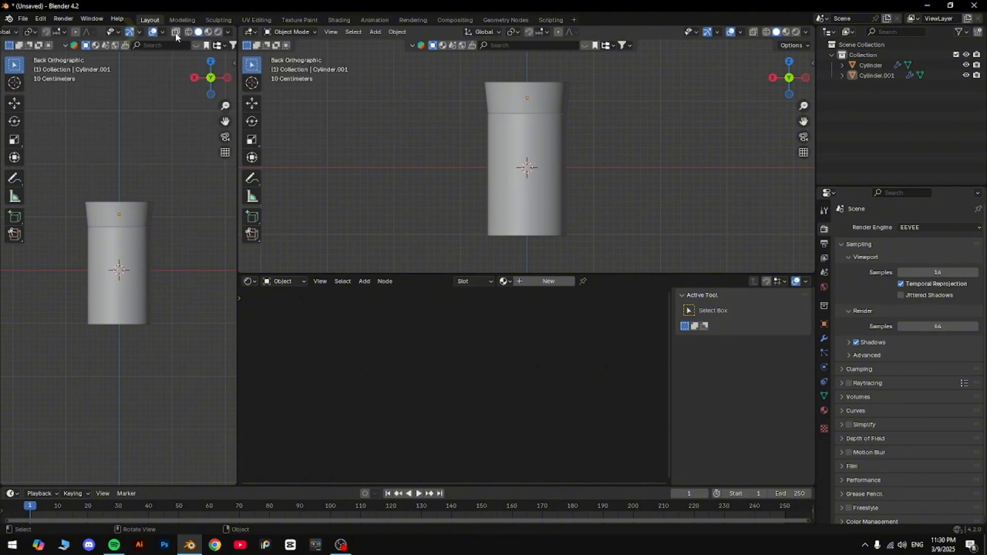
{"action": "left_click", "coordinate": [219, 33]}
{"action": "middle_click_drag", "start_coordinate": [147, 133], "coordinate": [126, 237]}
{"action": "left_click", "coordinate": [207, 83]}
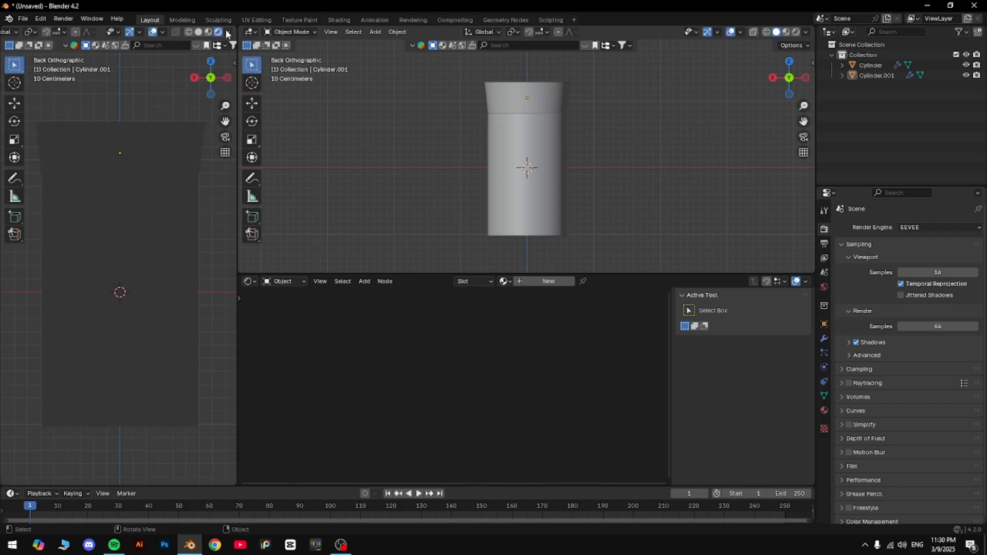
{"action": "left_click", "coordinate": [228, 32]}
{"action": "left_click", "coordinate": [169, 95]}
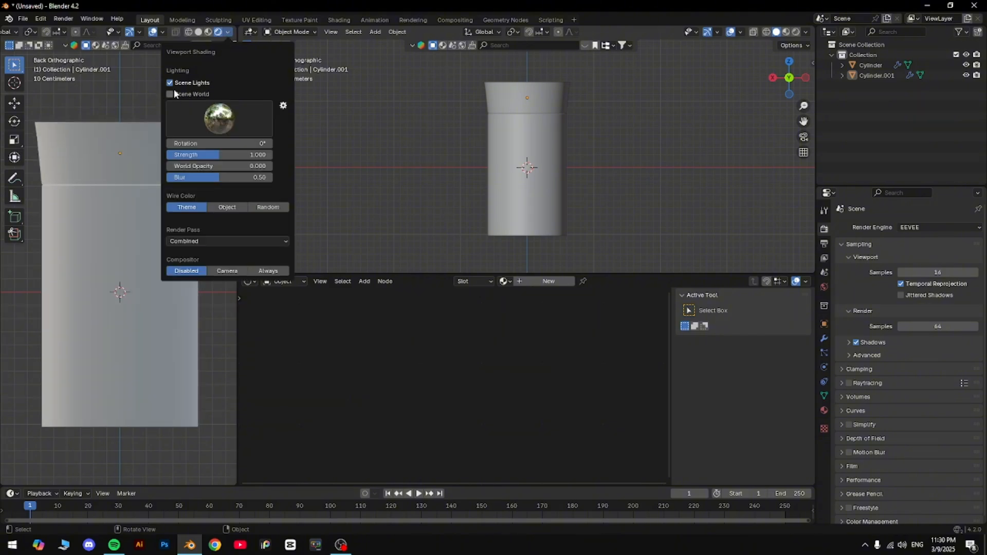
Create a new material for the lid in the Shader Editor
{"action": "mouse_move", "coordinate": [143, 91]}
{"action": "middle_mouse_down"}
{"action": "mouse_move", "coordinate": [143, 179]}
{"action": "mouse_move", "coordinate": [150, 172]}
{"action": "middle_mouse_up"}
{"action": "left_click", "coordinate": [549, 282]}
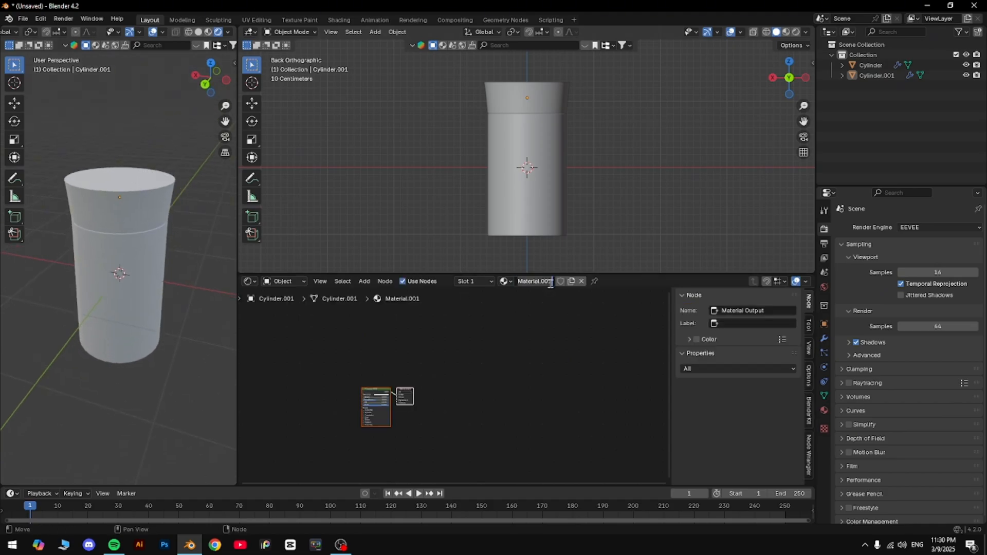
Show the upper viewport in wireframe and enter Edit Mode on the container body
{"action": "scroll", "coordinate": [445, 358], "scroll_direction": "up", "scroll_amount": 2}
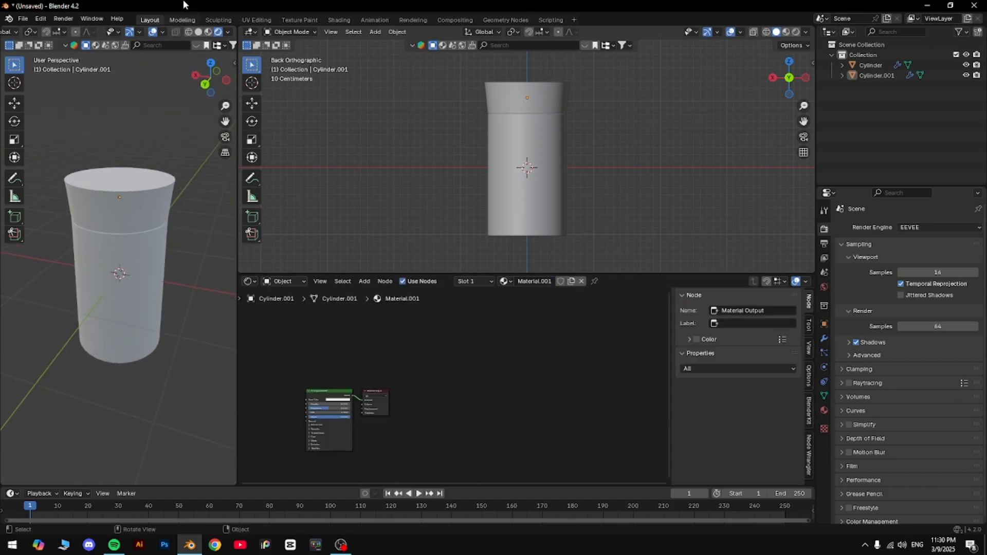
{"action": "scroll", "coordinate": [452, 341], "scroll_direction": "up", "scroll_amount": 5}
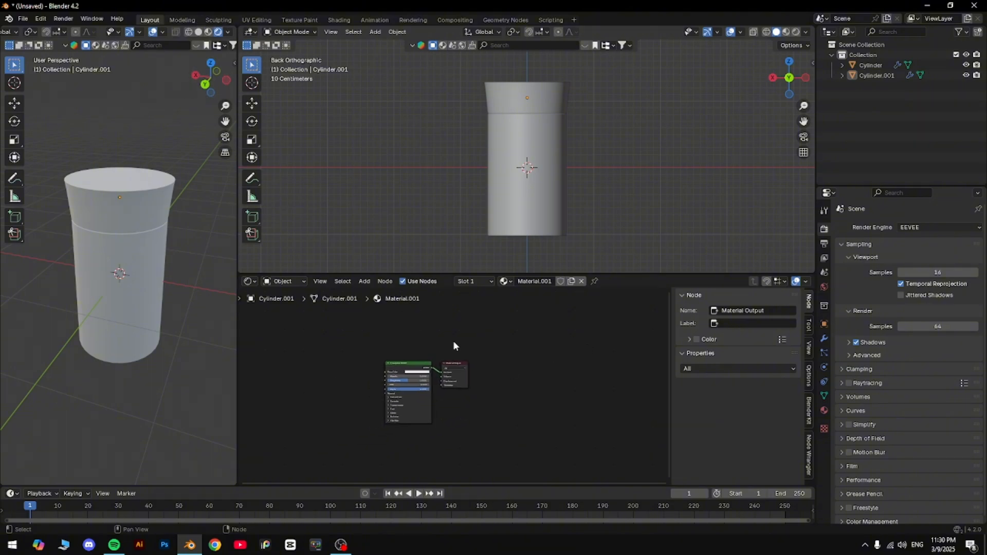
{"action": "middle_click_drag", "start_coordinate": [490, 392], "coordinate": [510, 395]}
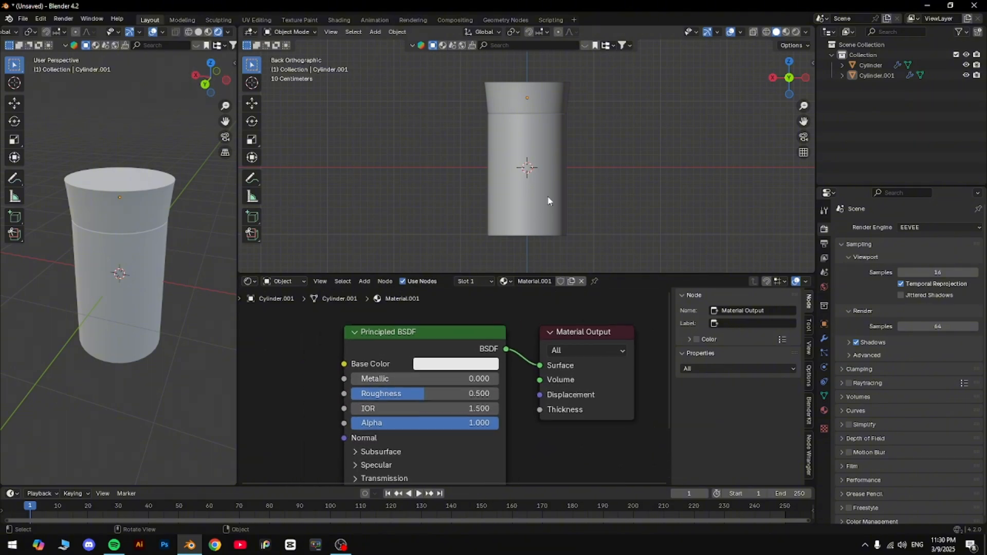
{"action": "left_click", "coordinate": [499, 204]}
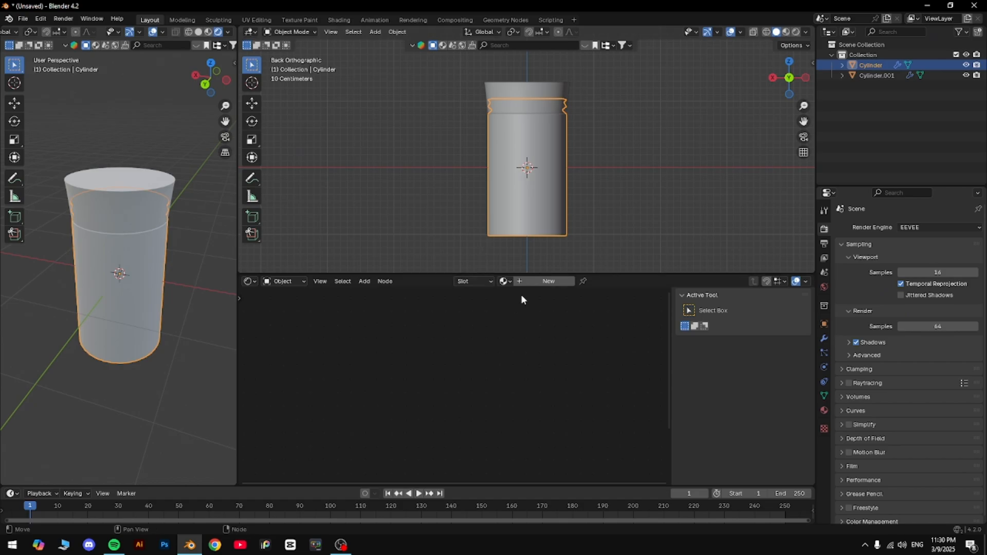
{"action": "left_click", "coordinate": [590, 208]}
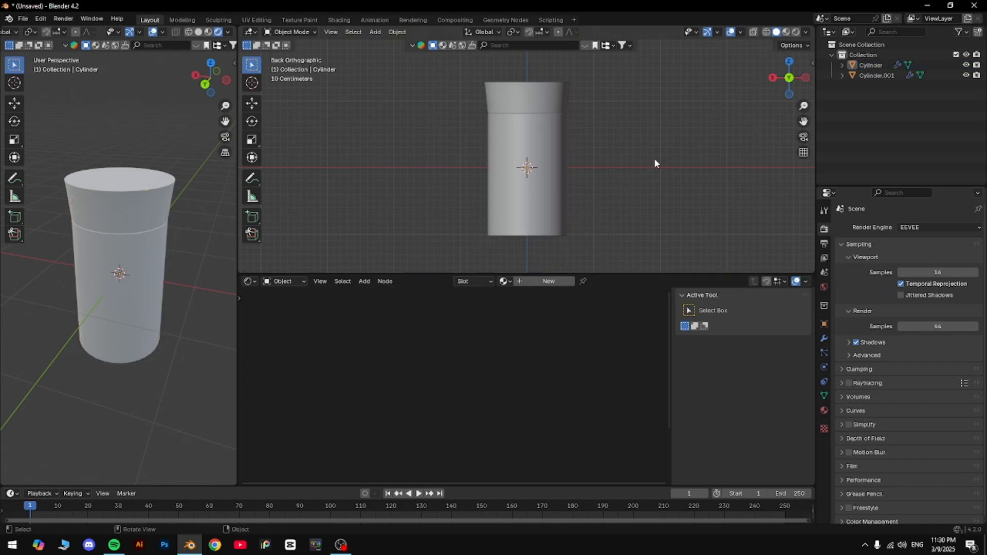
{"action": "scroll", "coordinate": [711, 203], "scroll_direction": "up", "scroll_amount": 5}
{"action": "left_click_drag", "start_coordinate": [803, 120], "coordinate": [790, 92]}
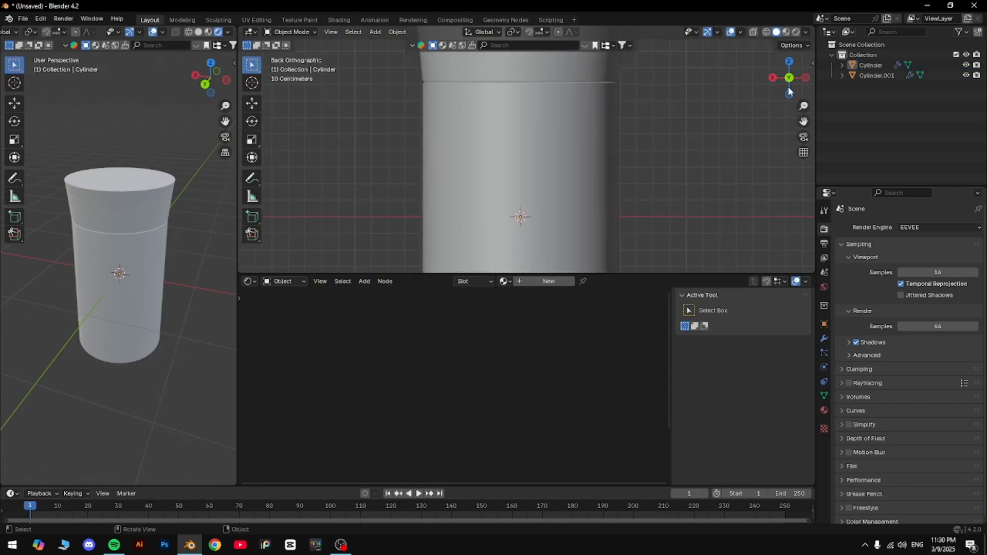
{"action": "left_click", "coordinate": [766, 32]}
{"action": "left_click", "coordinate": [533, 161]}
{"action": "key", "text": "Tab"}
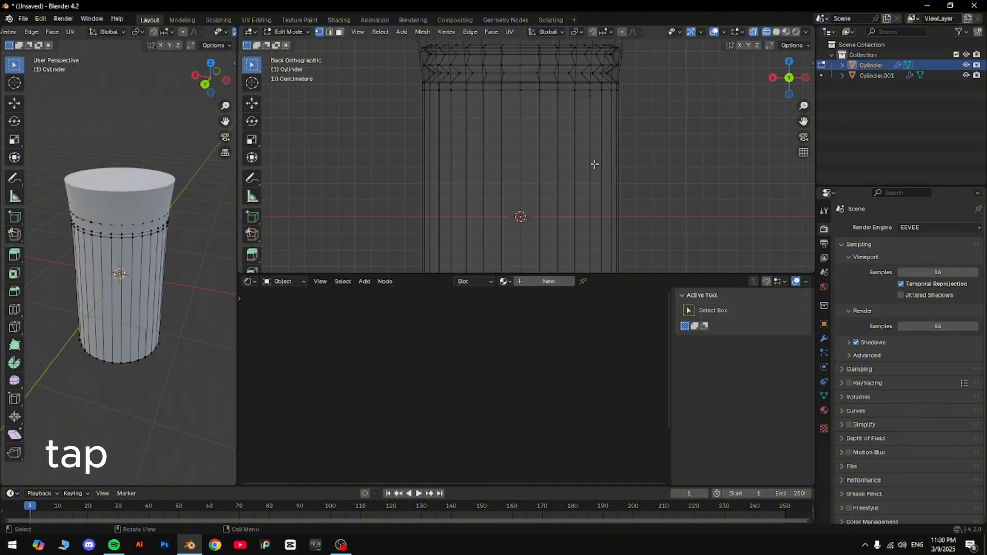
Cut two edge loops around the container body, closely spaced just below the grooved rim
{"action": "key", "text": "ctrl+r"}
{"action": "left_click", "coordinate": [605, 219]}
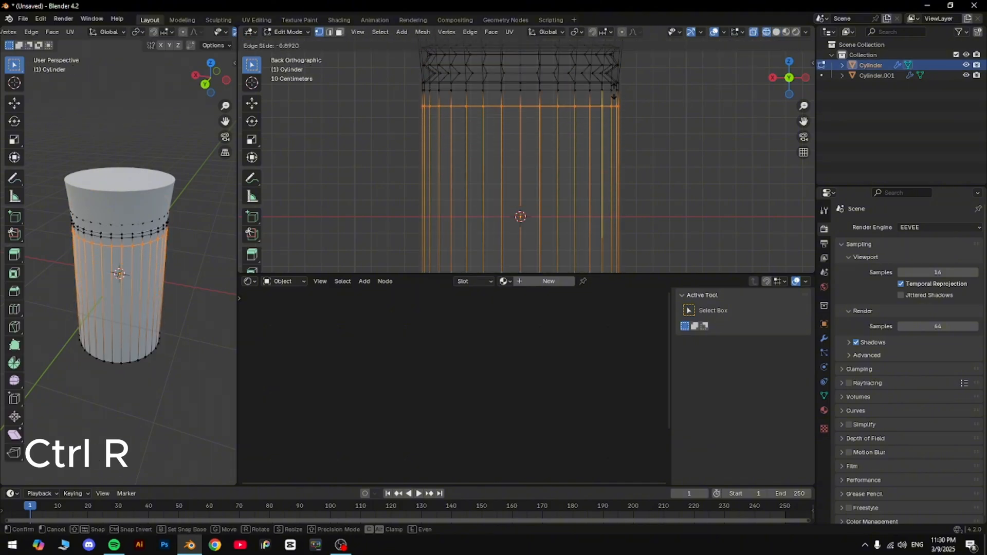
{"action": "left_click", "coordinate": [612, 95]}
{"action": "key", "text": "ctrl+r"}
{"action": "left_click", "coordinate": [615, 210]}
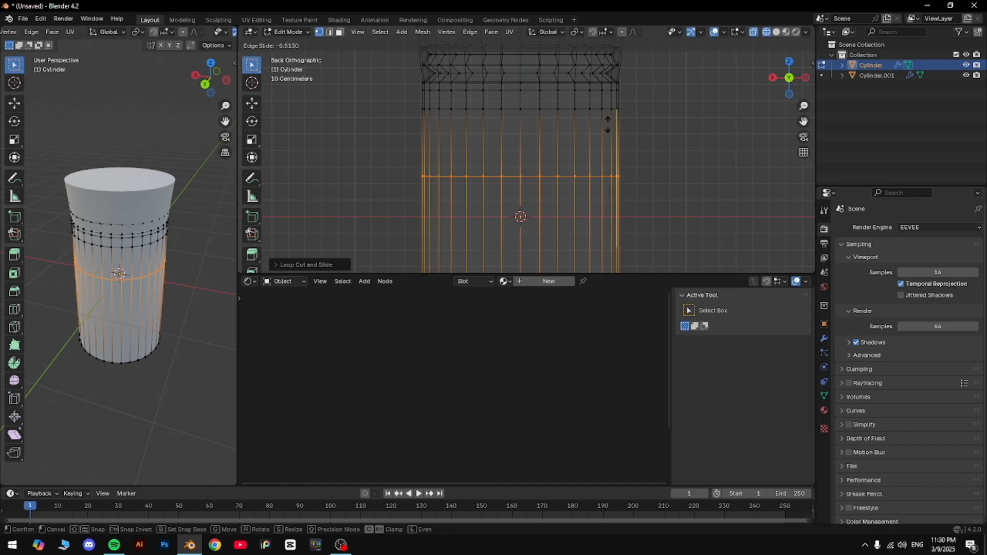
{"action": "left_click", "coordinate": [616, 92]}
{"action": "left_click", "coordinate": [663, 106]}
Select the ring of faces between the two new edge loops in face select mode, including the hidden far side
{"action": "scroll", "coordinate": [720, 114], "scroll_direction": "up", "scroll_amount": 3}
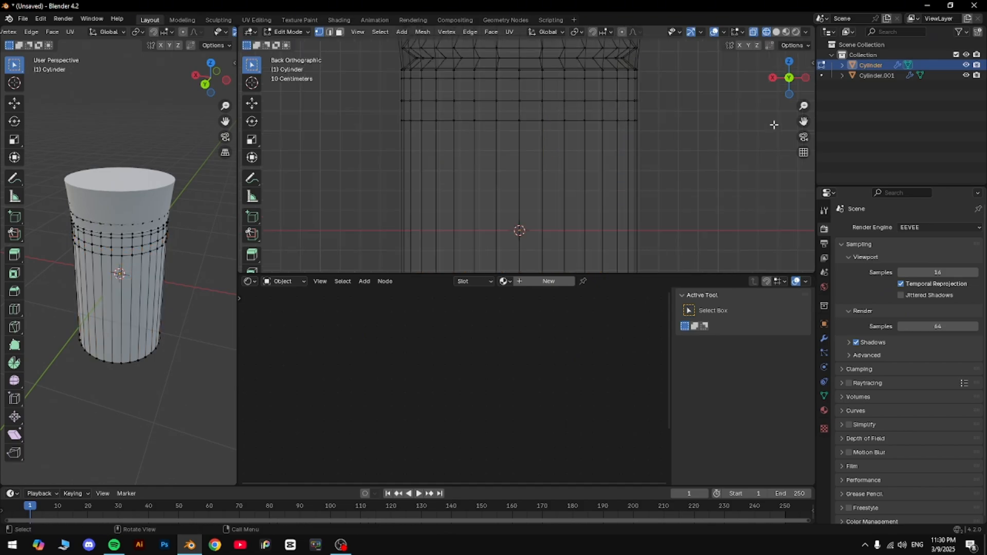
{"action": "middle_click_drag", "start_coordinate": [666, 60], "coordinate": [660, 132], "text": "shift"}
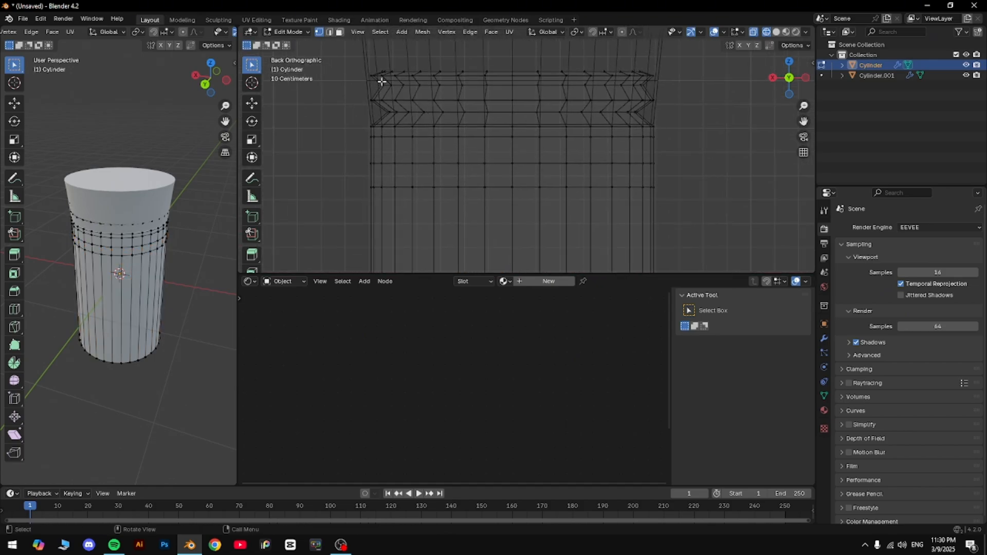
{"action": "left_click", "coordinate": [339, 32]}
{"action": "left_click_drag", "start_coordinate": [329, 176], "coordinate": [771, 185]}
{"action": "left_click_drag", "start_coordinate": [268, 166], "coordinate": [714, 185]}
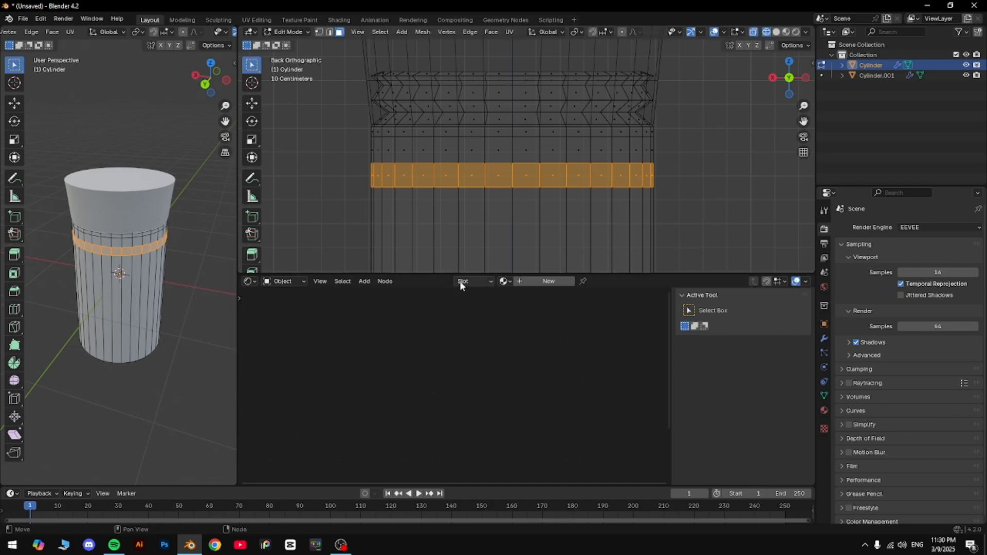
Create a base material for the body, then add a second slot with a new material and assign it to the selected band
{"action": "left_click", "coordinate": [531, 283]}
{"action": "left_click", "coordinate": [474, 281]}
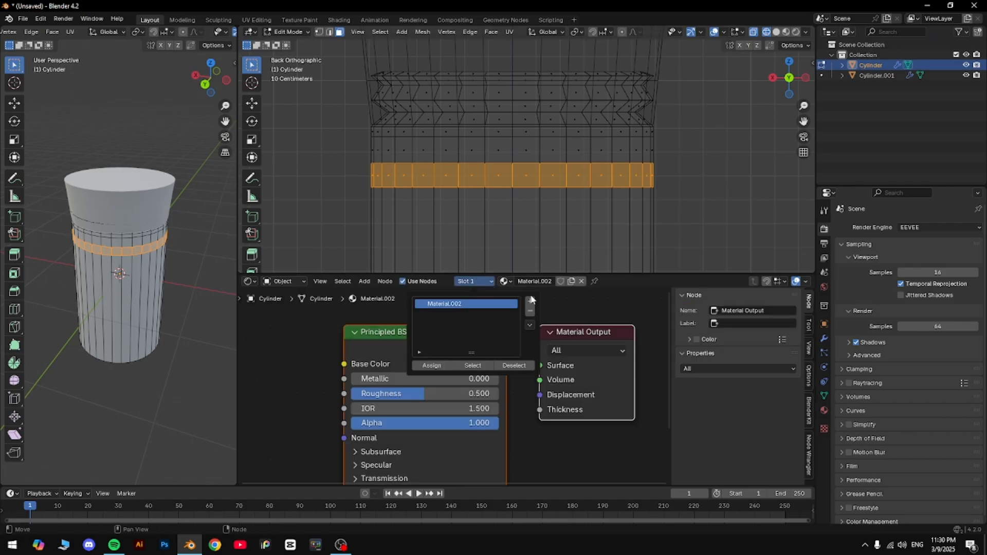
{"action": "left_click", "coordinate": [530, 303]}
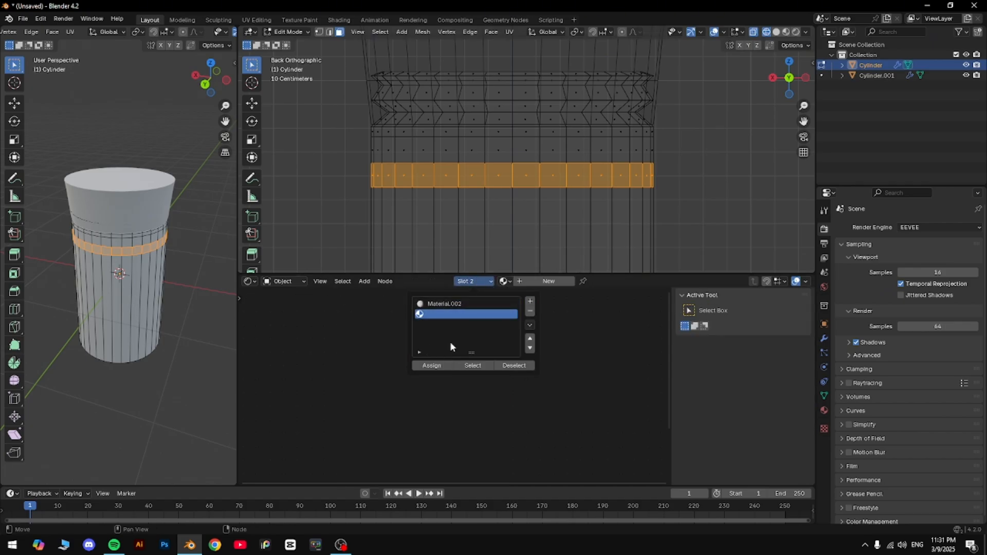
{"action": "left_click", "coordinate": [560, 283]}
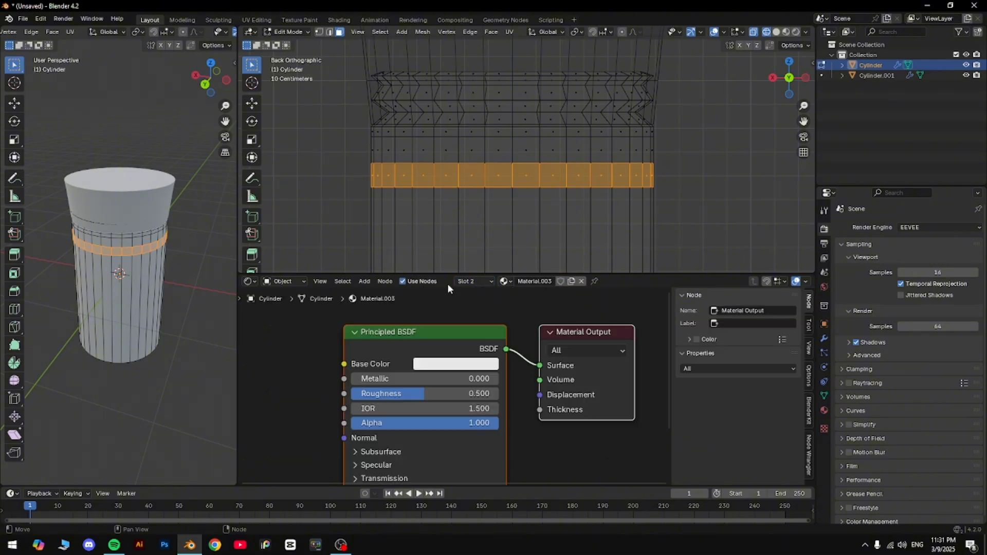
{"action": "left_click", "coordinate": [470, 281]}
{"action": "key", "text": "alt+a"}
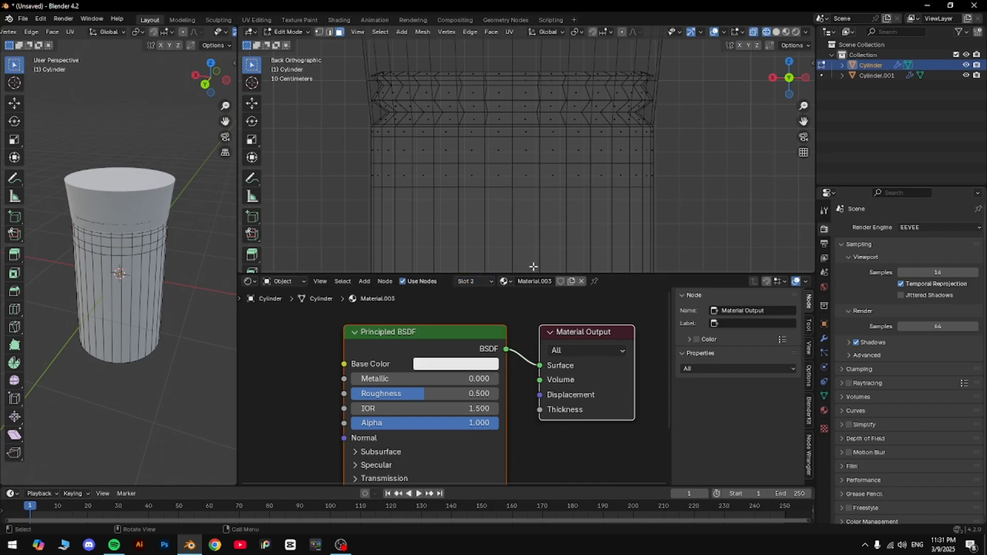
Set the band material's base color to black and return to Object Mode
{"action": "left_click", "coordinate": [455, 364]}
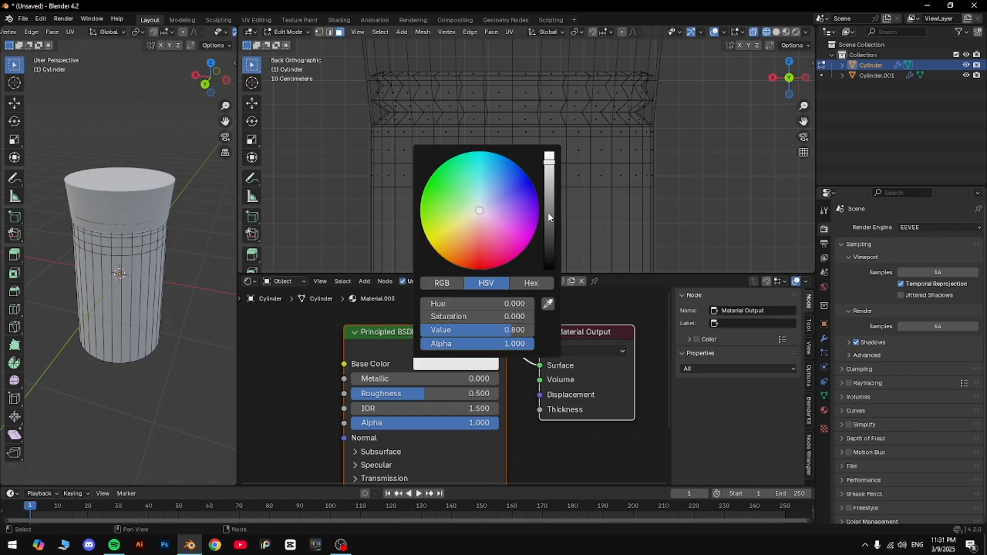
{"action": "left_click_drag", "start_coordinate": [548, 216], "coordinate": [549, 269]}
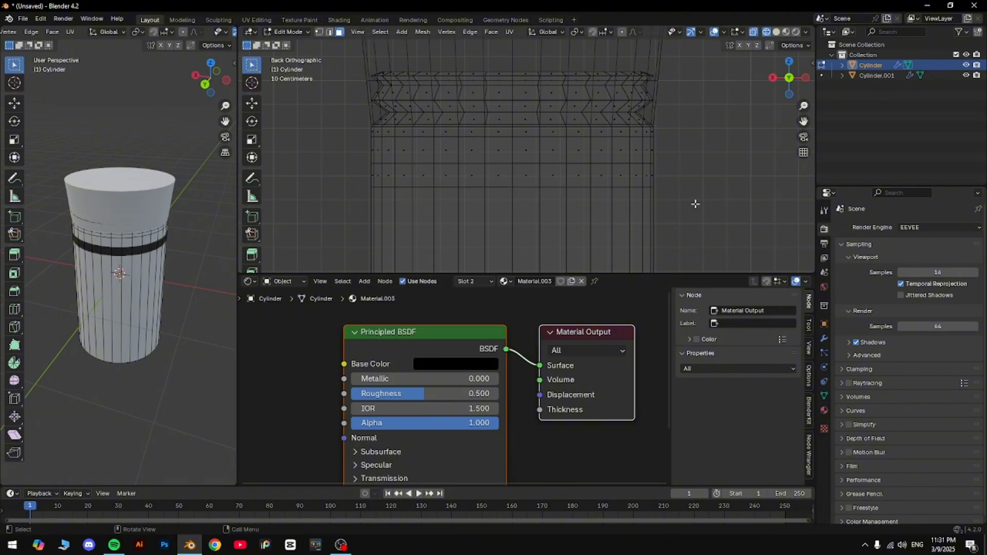
{"action": "key", "text": "Tab"}
{"action": "scroll", "coordinate": [695, 178], "scroll_direction": "down", "scroll_amount": 5}
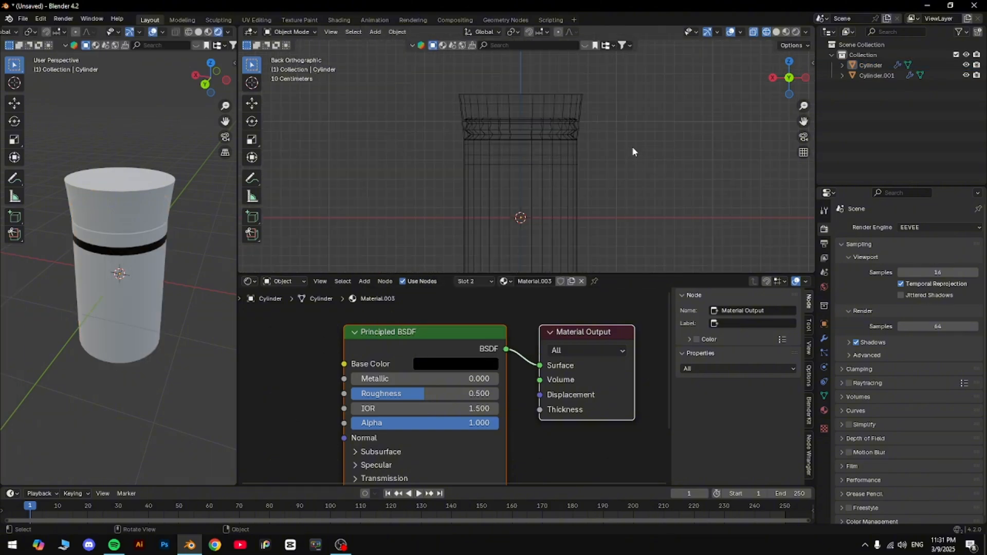
Return the upper viewport to opaque Solid shading and isolate the lid in Local View
{"action": "middle_click_drag", "start_coordinate": [597, 96], "coordinate": [732, 59]}
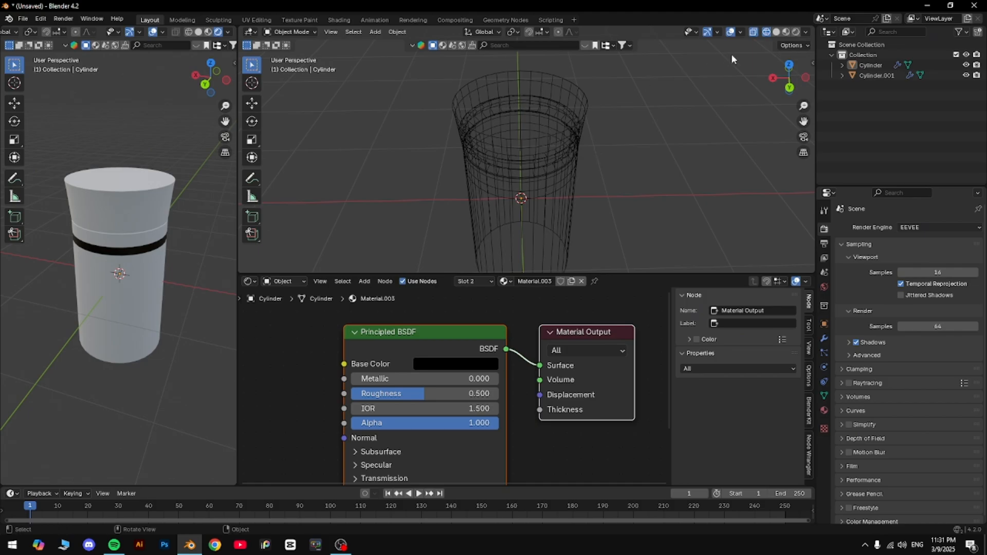
{"action": "left_click", "coordinate": [775, 32]}
{"action": "left_click", "coordinate": [754, 31]}
{"action": "left_click", "coordinate": [506, 120]}
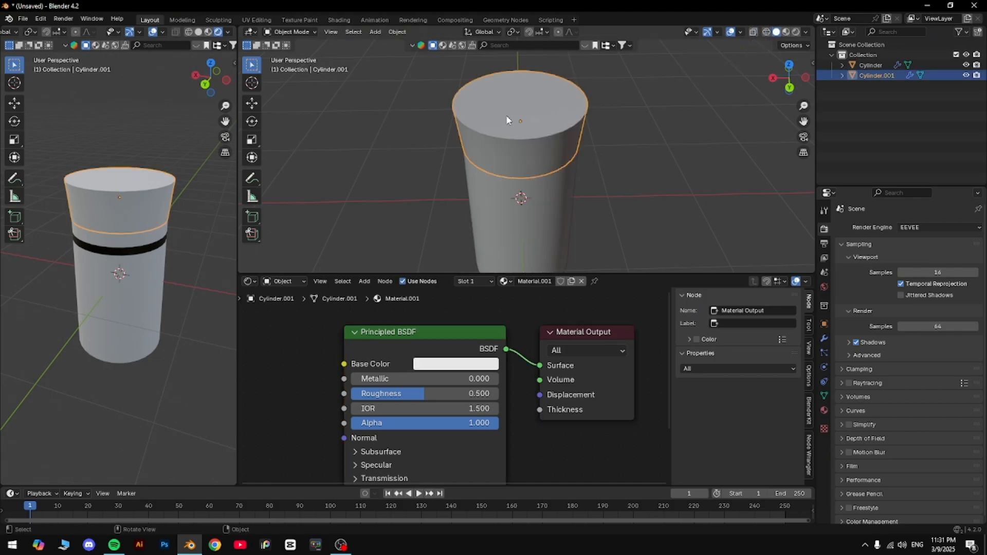
{"action": "key", "text": "KP_Divide"}
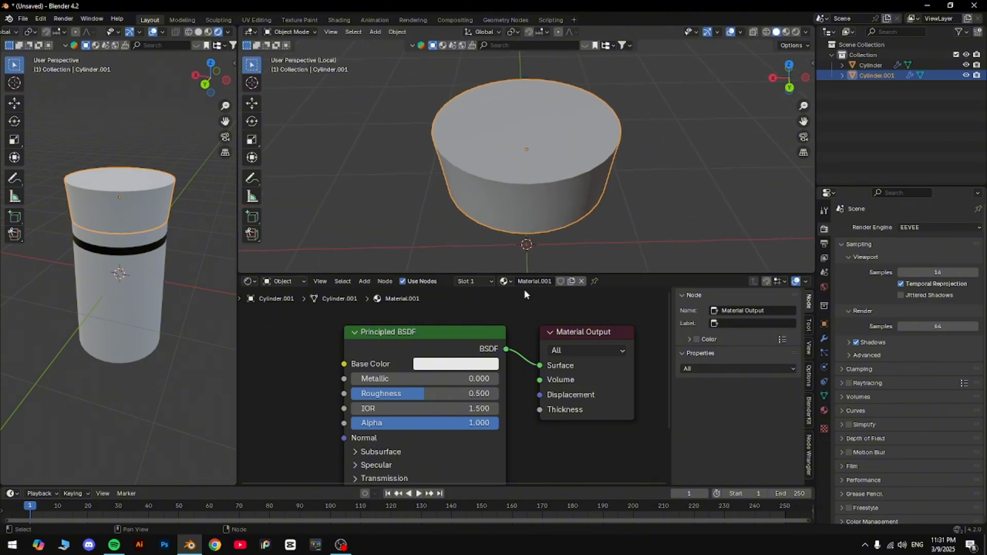
Add a second material slot to the lid and extrude its top face in place, scaling it inward to about 0.7
{"action": "left_click", "coordinate": [492, 280]}
{"action": "left_click", "coordinate": [530, 302]}
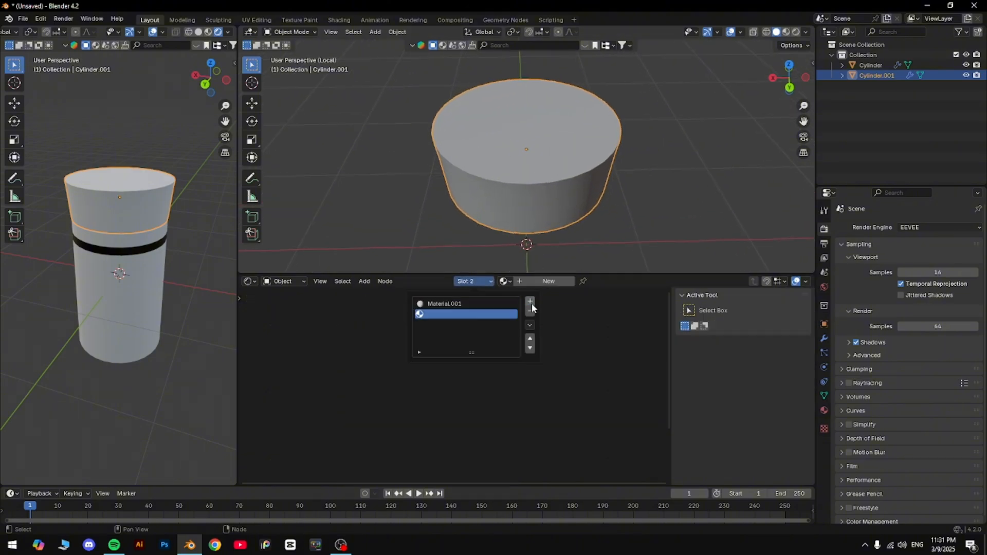
{"action": "key", "text": "Tab"}
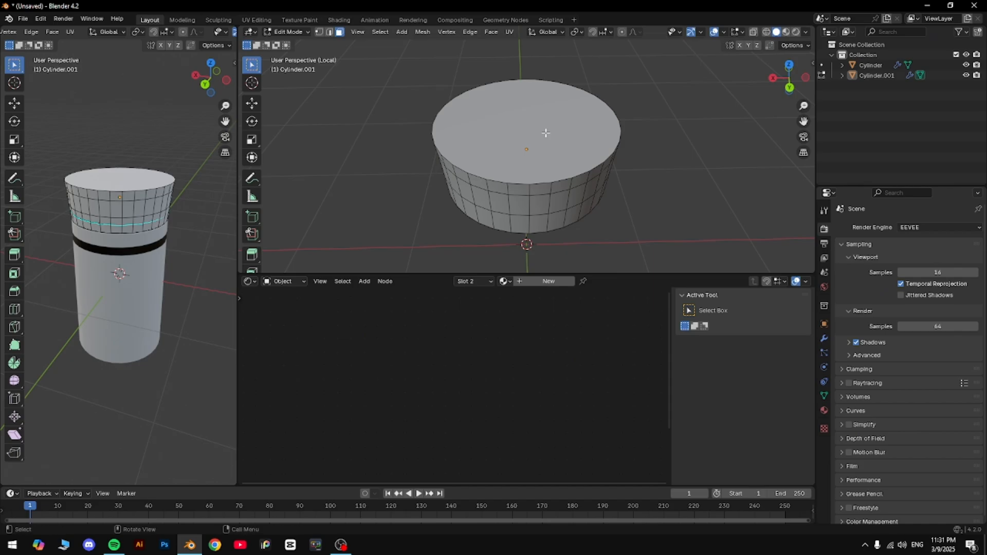
{"action": "left_click", "coordinate": [542, 138]}
{"action": "key", "text": "e"}
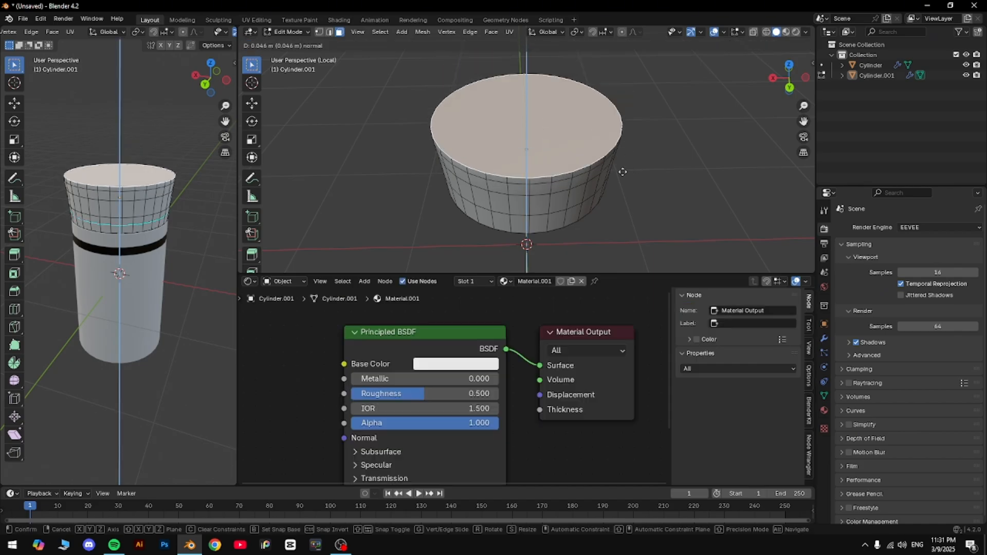
{"action": "right_click", "coordinate": [638, 162]}
{"action": "key", "text": "s"}
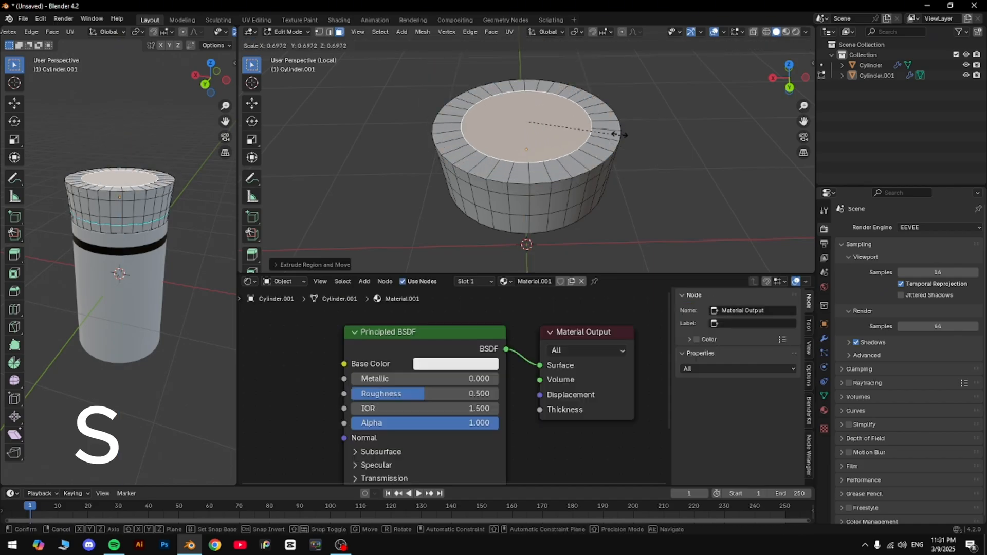
{"action": "left_click", "coordinate": [606, 172]}
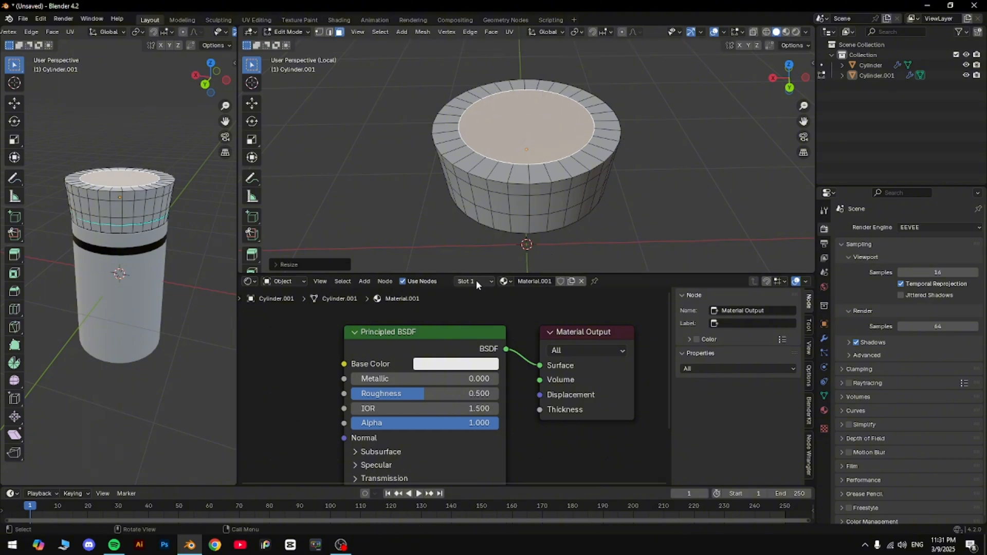
Assign the lid's second material slot to the inner top face and create a new material in it
{"action": "left_click", "coordinate": [476, 282]}
{"action": "left_click", "coordinate": [529, 300]}
{"action": "left_click", "coordinate": [437, 367]}
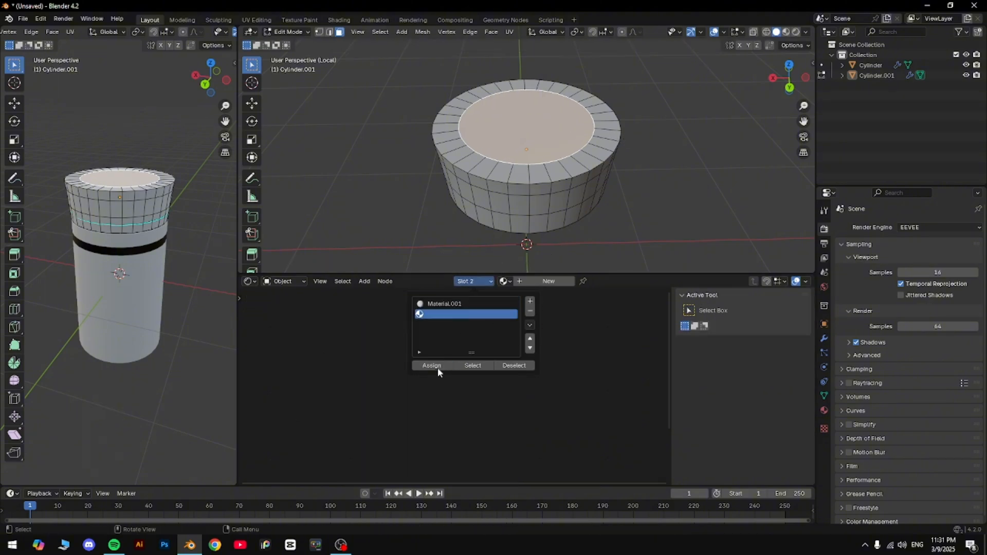
{"action": "left_click", "coordinate": [548, 281]}
Set the base color of the lid's inner top material to black and leave Edit Mode
{"action": "left_click", "coordinate": [457, 365]}
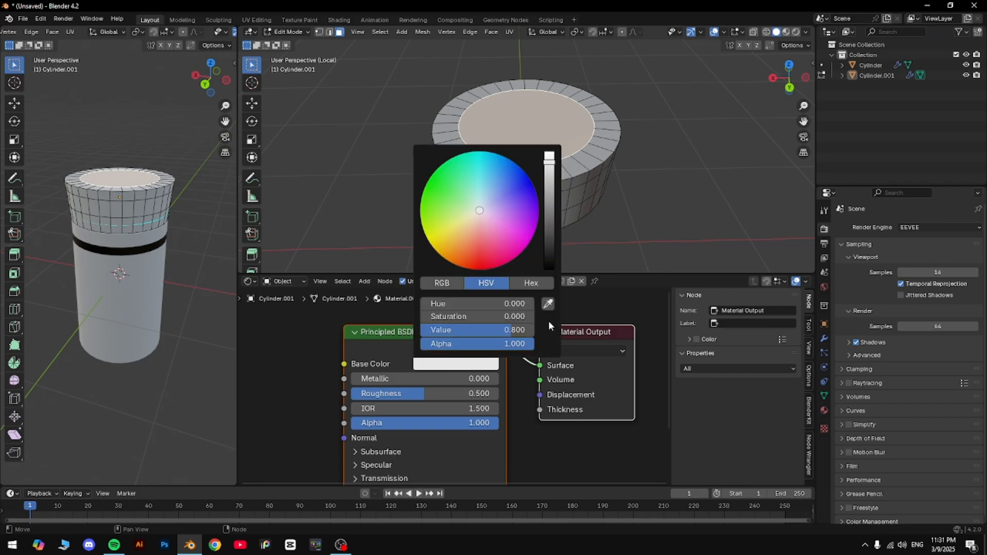
{"action": "left_click", "coordinate": [549, 267]}
{"action": "left_click", "coordinate": [710, 157]}
{"action": "key", "text": "Tab"}
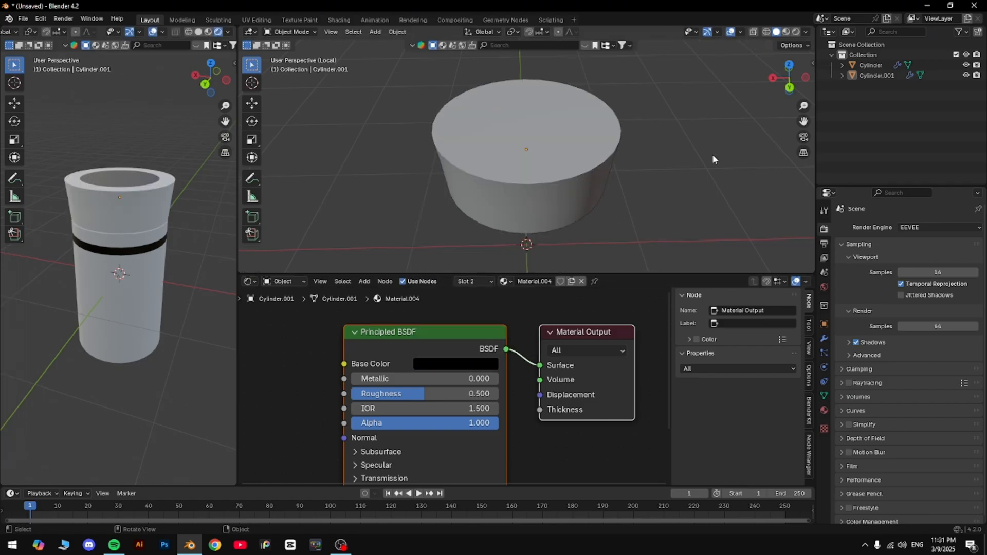
Exit Local View to show the lid together with the container body again
{"action": "middle_click_drag", "start_coordinate": [213, 205], "coordinate": [128, 245]}
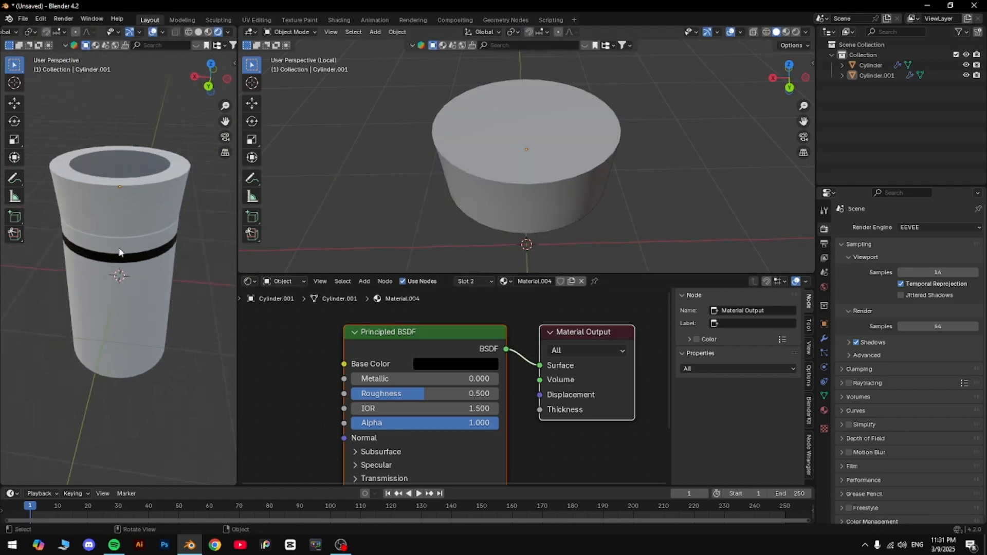
{"action": "scroll", "coordinate": [128, 246], "scroll_direction": "down", "scroll_amount": 3}
{"action": "scroll", "coordinate": [597, 195], "scroll_direction": "down", "scroll_amount": 2}
{"action": "middle_click_drag", "start_coordinate": [597, 196], "coordinate": [606, 168]}
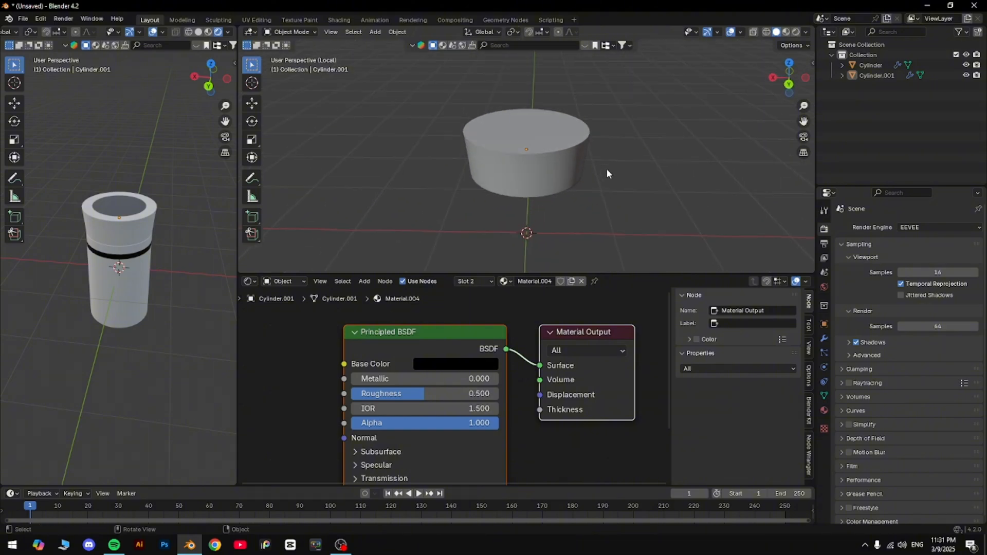
{"action": "key", "text": "slash"}
{"action": "scroll", "coordinate": [637, 153], "scroll_direction": "down", "scroll_amount": 4}
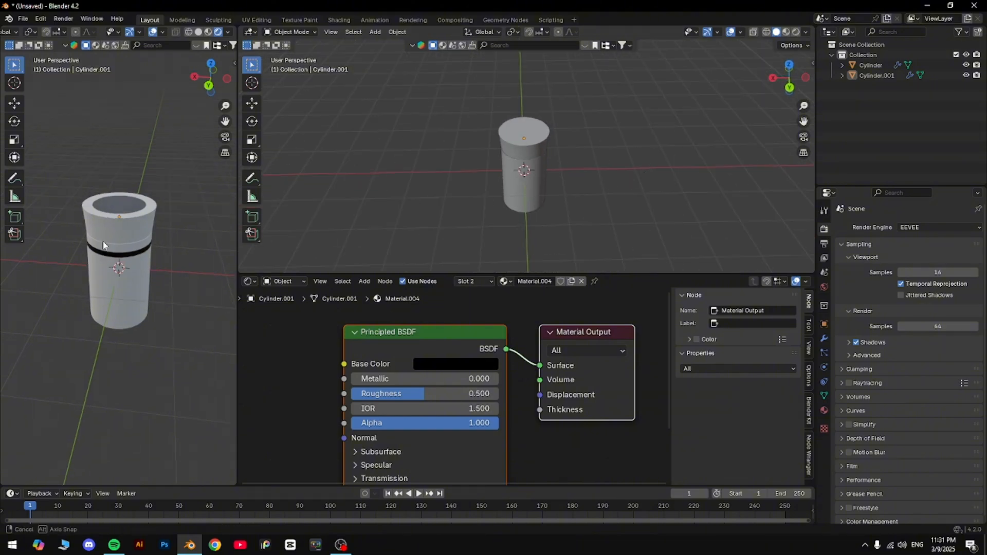
On the container body's first material slot, set the base color to bright blue and the roughness to 1.000
{"action": "middle_click_drag", "start_coordinate": [103, 242], "coordinate": [108, 198]}
{"action": "scroll", "coordinate": [603, 149], "scroll_direction": "up", "scroll_amount": 5}
{"action": "left_click", "coordinate": [551, 188]}
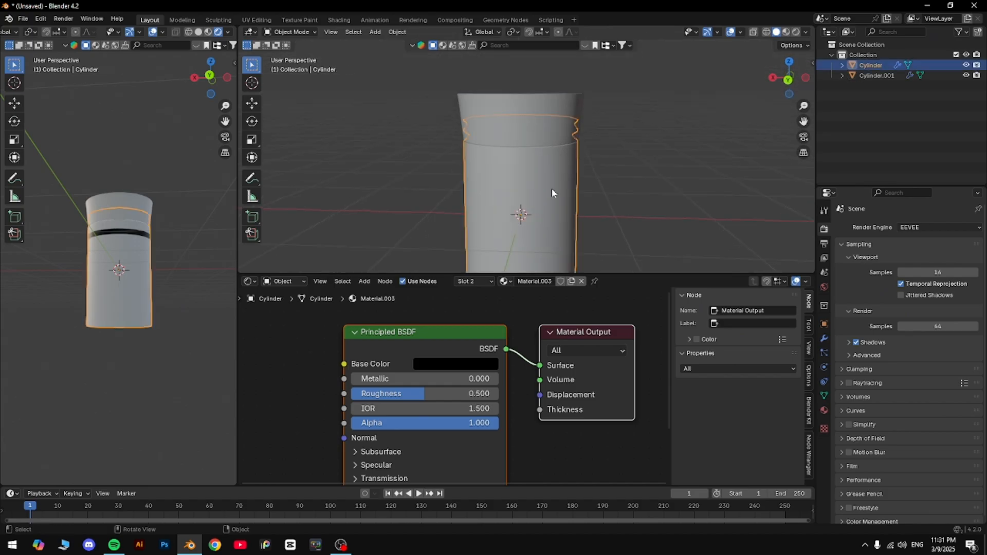
{"action": "middle_click_drag", "start_coordinate": [177, 301], "coordinate": [180, 281]}
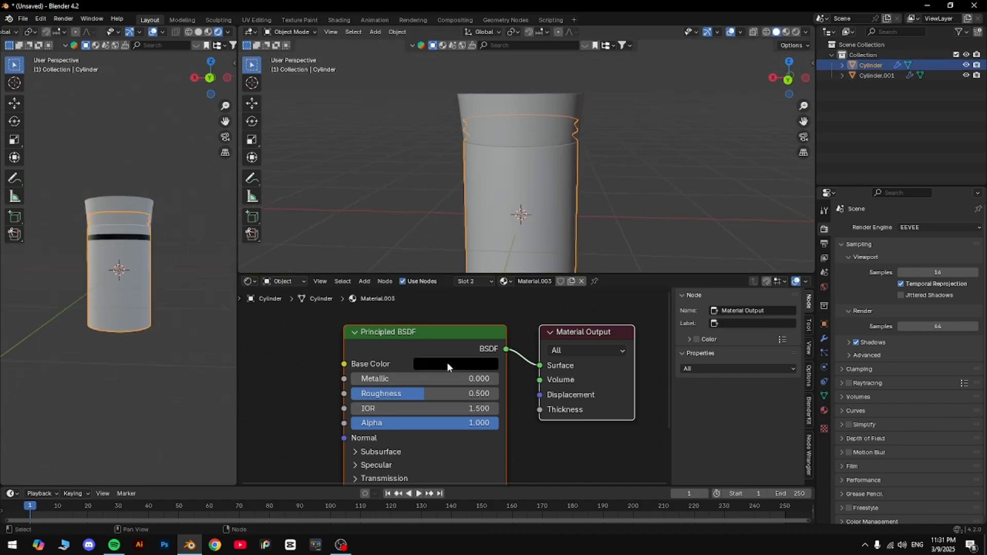
{"action": "left_click", "coordinate": [473, 281]}
{"action": "left_click", "coordinate": [453, 304]}
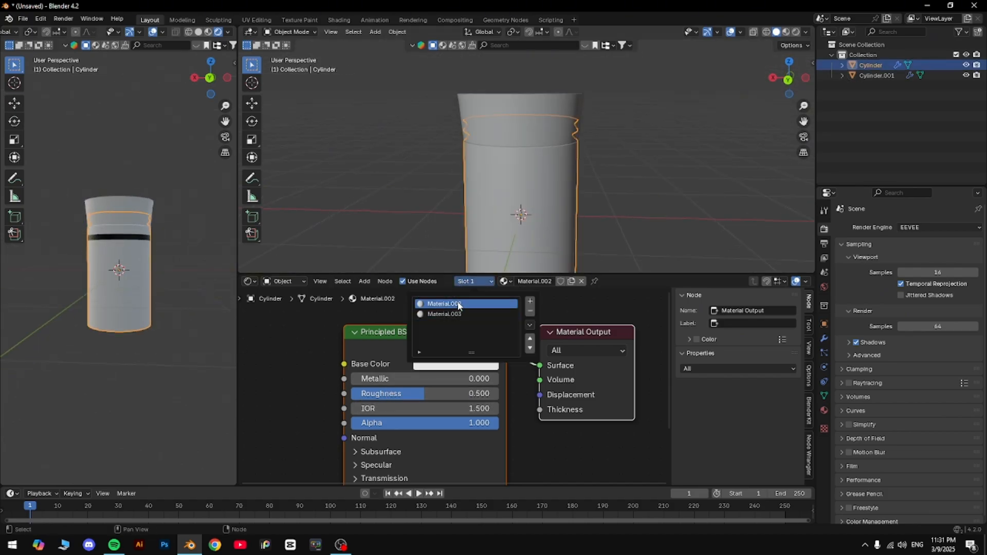
{"action": "left_click", "coordinate": [424, 363]}
{"action": "mouse_move", "coordinate": [495, 206]}
{"action": "left_mouse_down"}
{"action": "mouse_move", "coordinate": [514, 175]}
{"action": "mouse_move", "coordinate": [530, 179]}
{"action": "mouse_move", "coordinate": [497, 154]}
{"action": "left_mouse_up"}
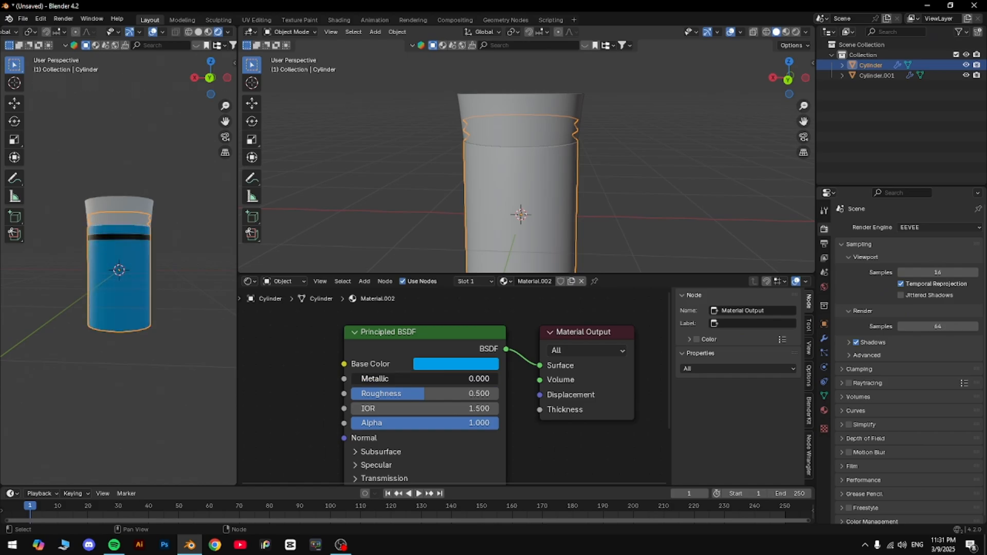
{"action": "left_click_drag", "start_coordinate": [415, 394], "coordinate": [499, 393]}
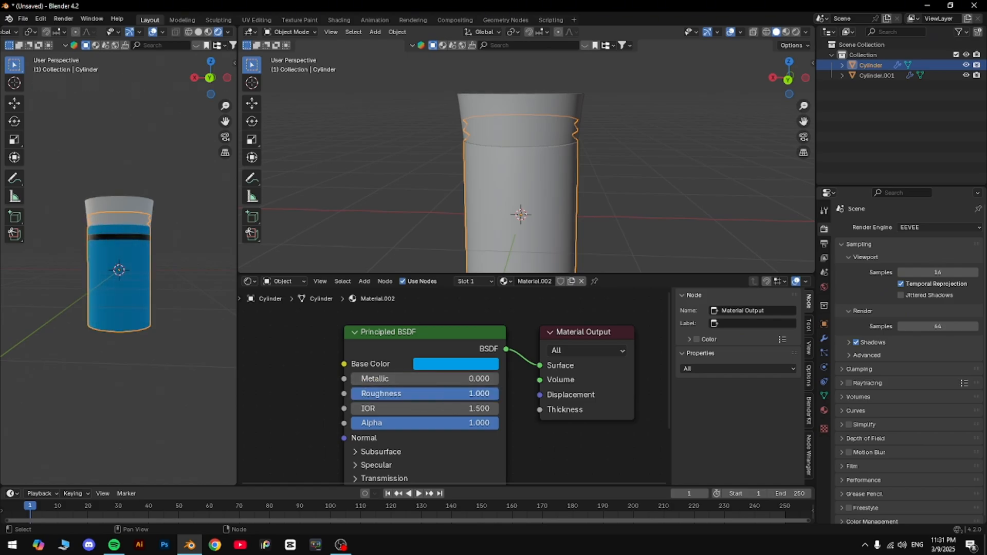
Select the lid and assign the body's blue Material.002 to its first material slot
{"action": "middle_click_drag", "start_coordinate": [112, 217], "coordinate": [109, 237]}
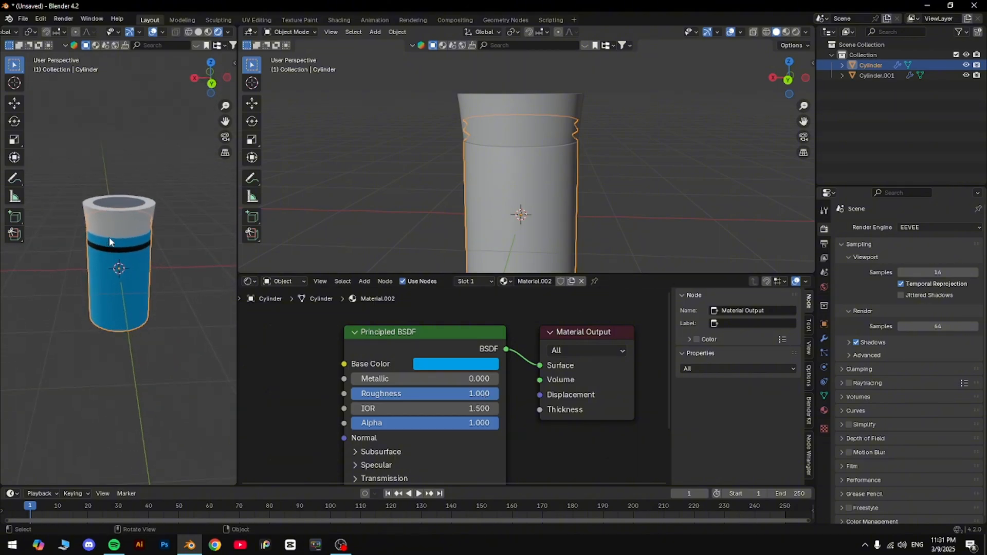
{"action": "left_click", "coordinate": [509, 123]}
{"action": "left_click", "coordinate": [469, 281]}
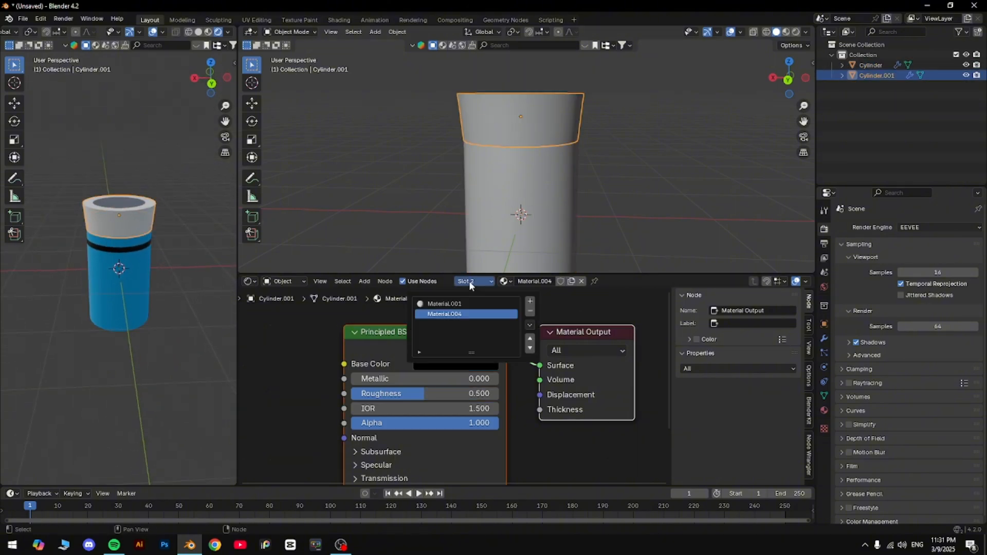
{"action": "left_click", "coordinate": [464, 305]}
{"action": "left_click", "coordinate": [507, 281]}
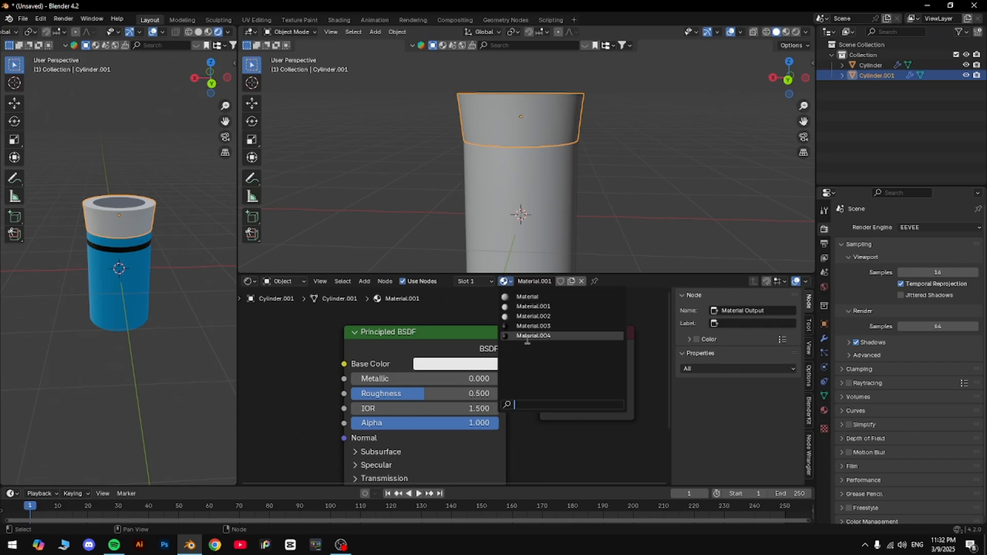
{"action": "left_click", "coordinate": [527, 307]}
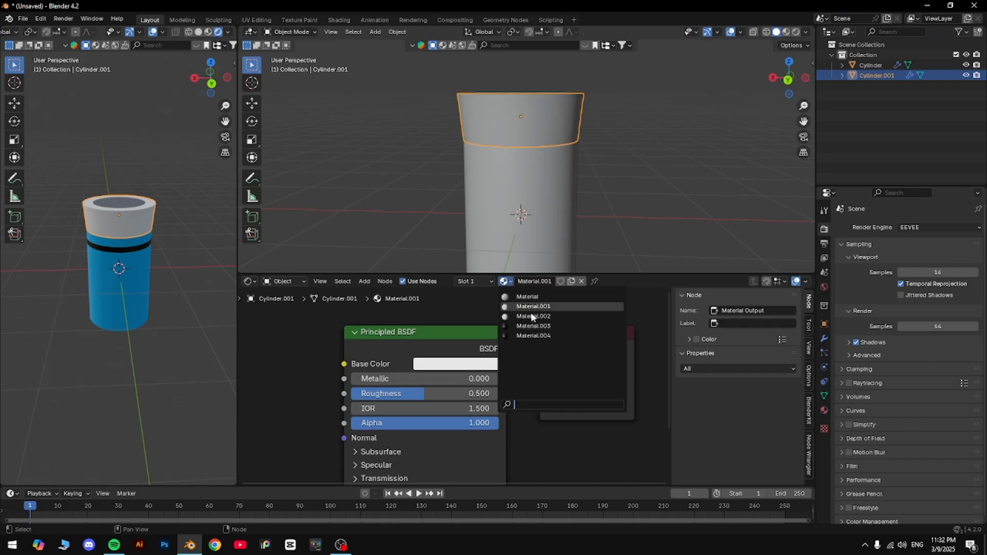
{"action": "left_click", "coordinate": [506, 282]}
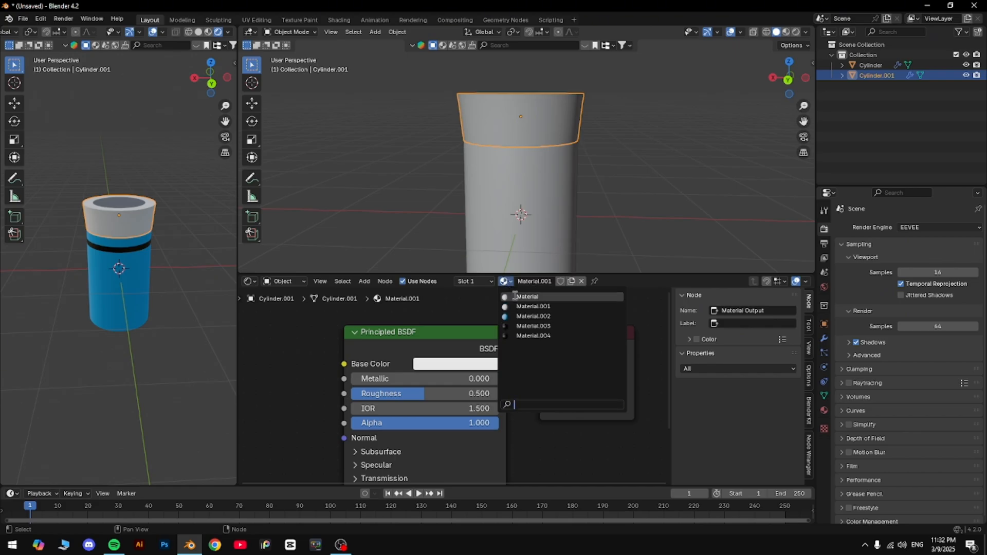
{"action": "left_click", "coordinate": [532, 305]}
{"action": "left_click", "coordinate": [506, 281]}
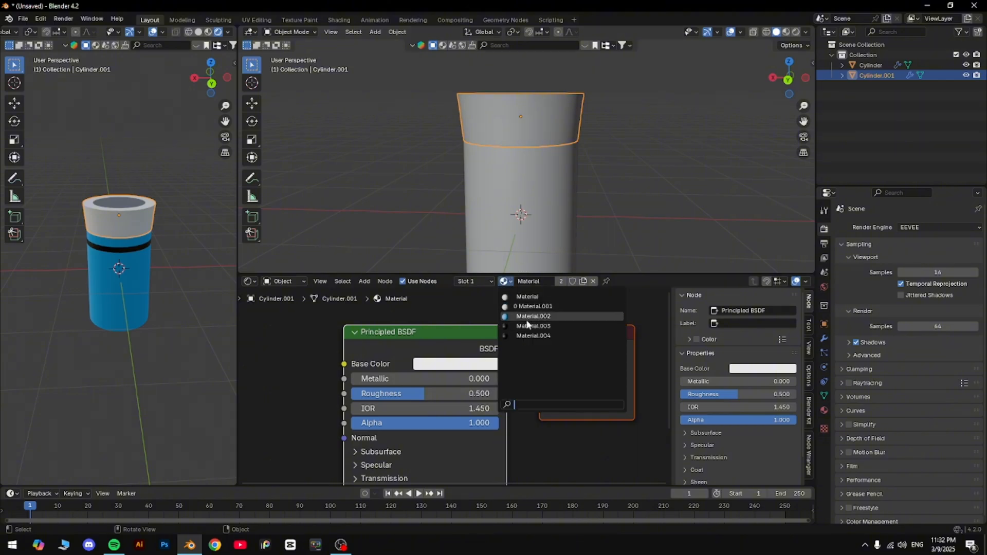
{"action": "left_click", "coordinate": [529, 315]}
{"action": "left_click", "coordinate": [624, 206]}
Hide the rendered viewport's toolbar and inspect the colored container and lid up close and from different angles
{"action": "scroll", "coordinate": [139, 252], "scroll_direction": "down", "scroll_amount": 5}
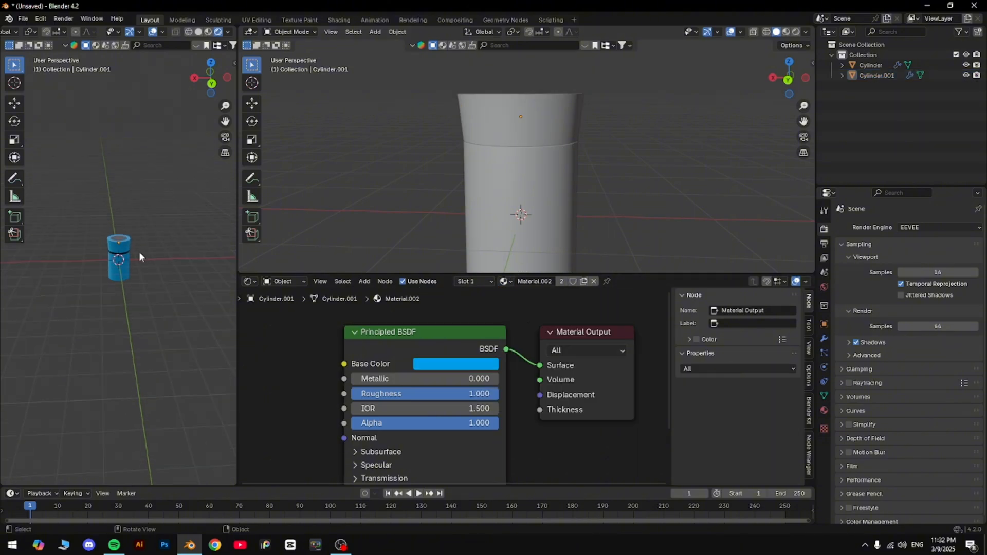
{"action": "scroll", "coordinate": [153, 248], "scroll_direction": "up", "scroll_amount": 8}
{"action": "key", "text": "t"}
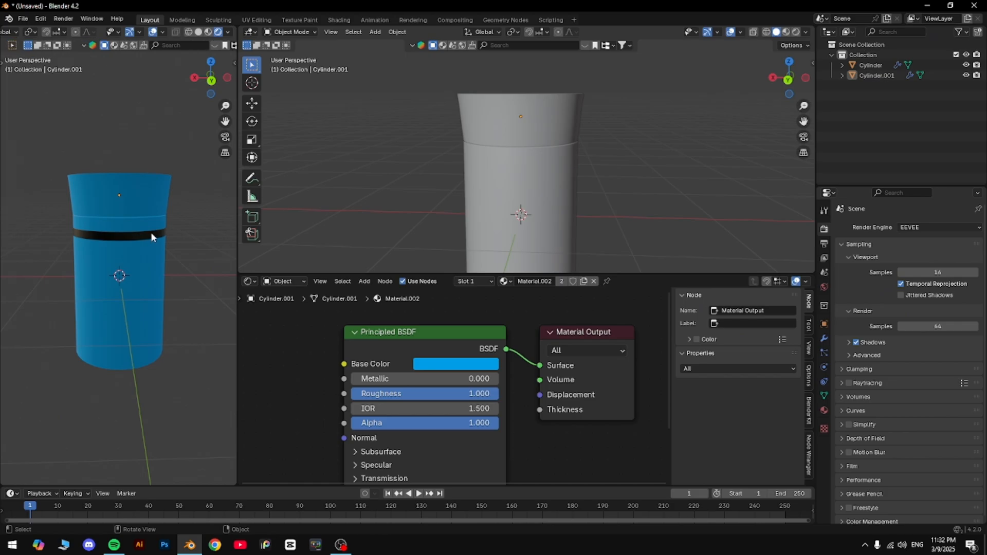
{"action": "scroll", "coordinate": [152, 236], "scroll_direction": "down", "scroll_amount": 7}
{"action": "middle_click_drag", "start_coordinate": [152, 236], "coordinate": [117, 233]}
{"action": "scroll", "coordinate": [143, 295], "scroll_direction": "up", "scroll_amount": 6}
{"action": "scroll", "coordinate": [581, 381], "scroll_direction": "down", "scroll_amount": 3}
{"action": "scroll", "coordinate": [445, 346], "scroll_direction": "up", "scroll_amount": 7}
{"action": "middle_click_drag", "start_coordinate": [581, 382], "coordinate": [607, 408]}
{"action": "scroll", "coordinate": [633, 175], "scroll_direction": "down", "scroll_amount": 3}
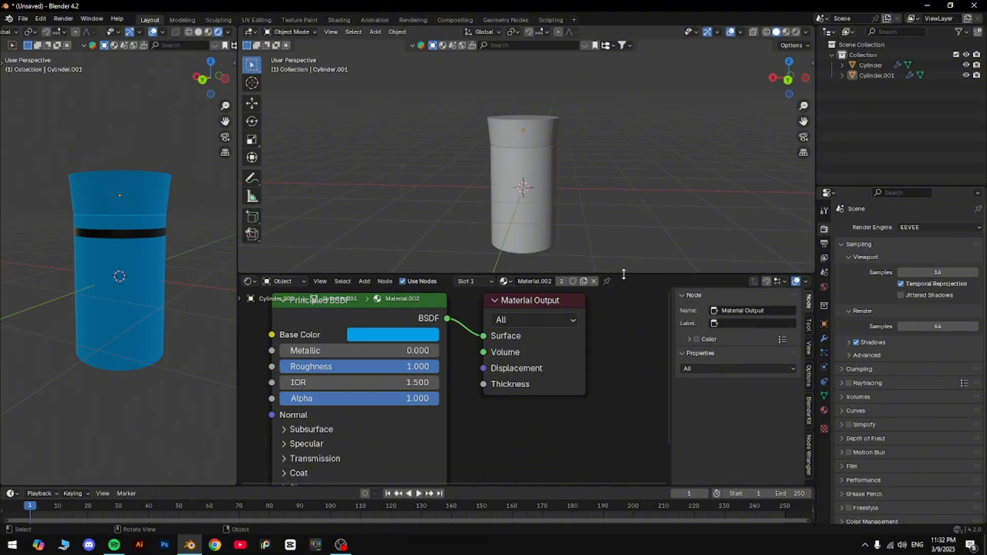
Enlarge the main 3D viewport and, in the back view, duplicate the body and lid together about 1.4 m beside the original
{"action": "left_click_drag", "start_coordinate": [615, 275], "coordinate": [615, 371]}
{"action": "scroll", "coordinate": [591, 298], "scroll_direction": "down", "scroll_amount": 4}
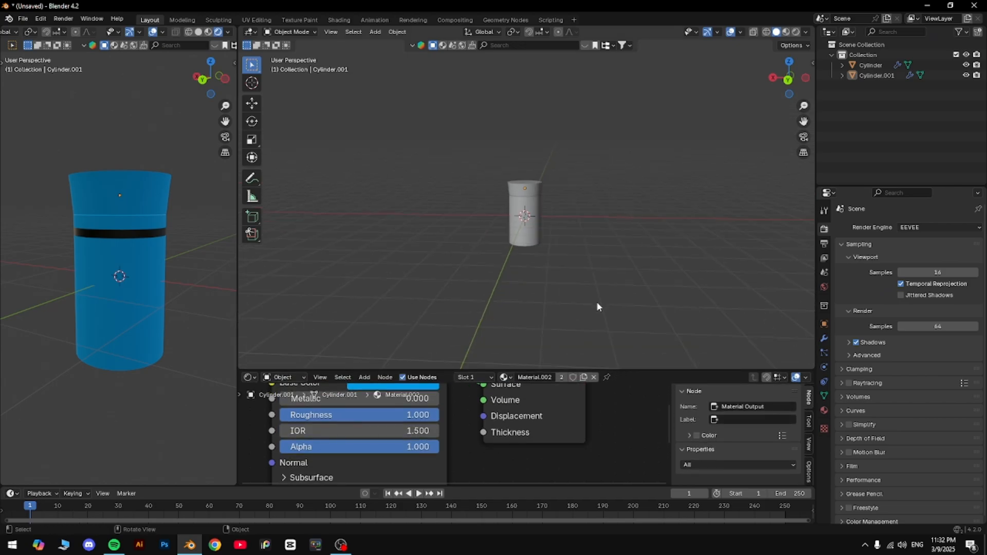
{"action": "left_click", "coordinate": [787, 81]}
{"action": "left_click_drag", "start_coordinate": [388, 161], "coordinate": [640, 236]}
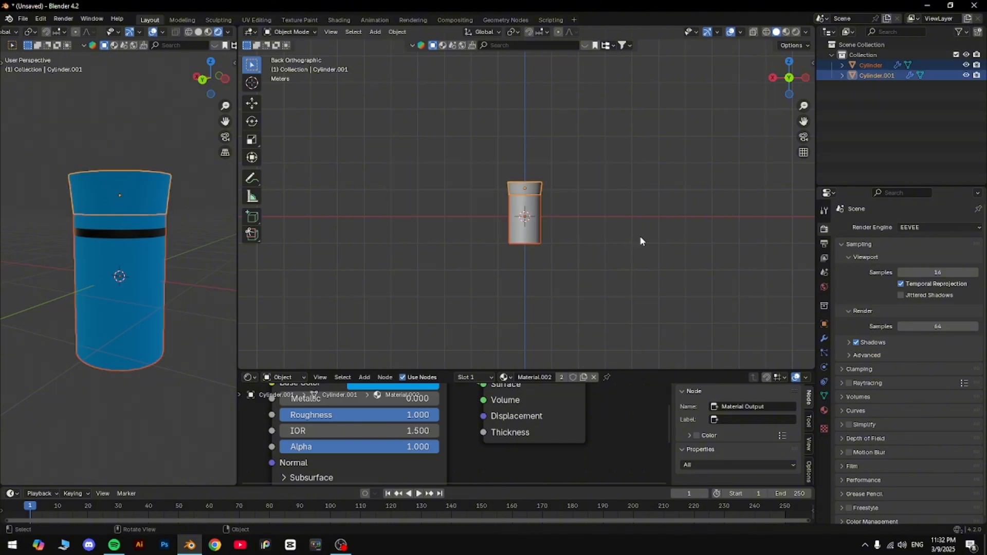
{"action": "key", "text": "shift+d"}
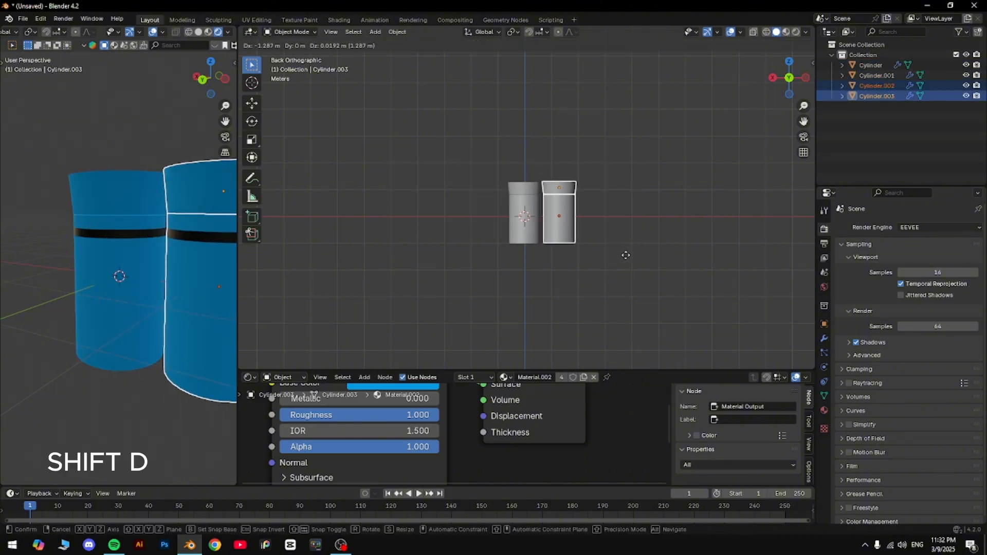
{"action": "left_click", "coordinate": [629, 255]}
Duplicate the container and lid in place, and duplicate them again about 3 m along X to the original's other side
{"action": "key", "text": "shift+d"}
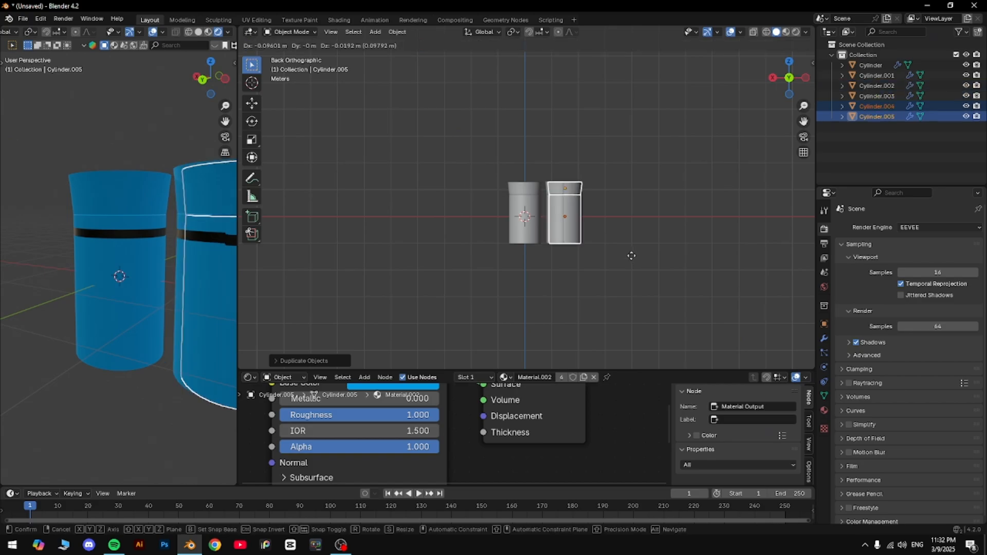
{"action": "right_click", "coordinate": [543, 255]}
{"action": "scroll", "coordinate": [581, 245], "scroll_direction": "up", "scroll_amount": 4}
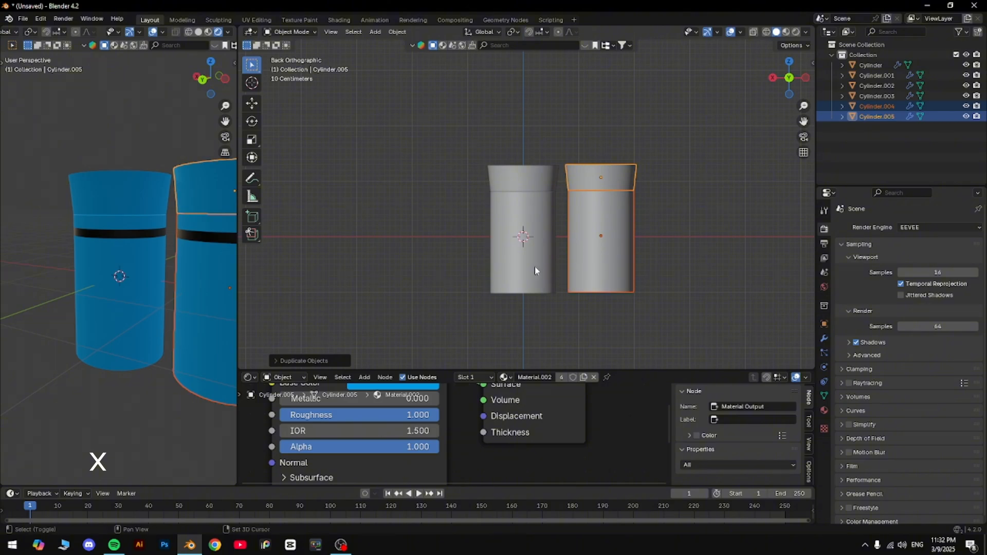
{"action": "key", "text": "shift+d"}
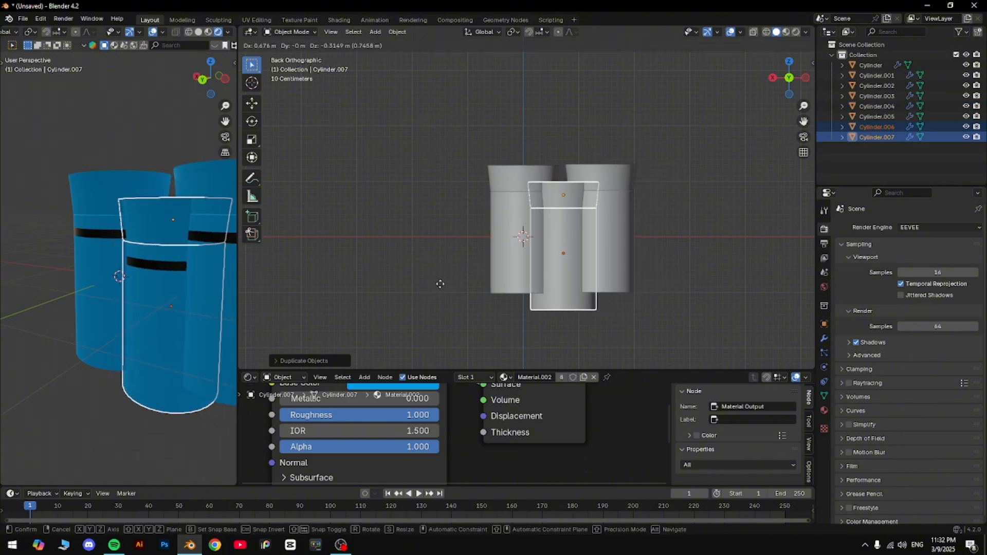
{"action": "key", "text": "x"}
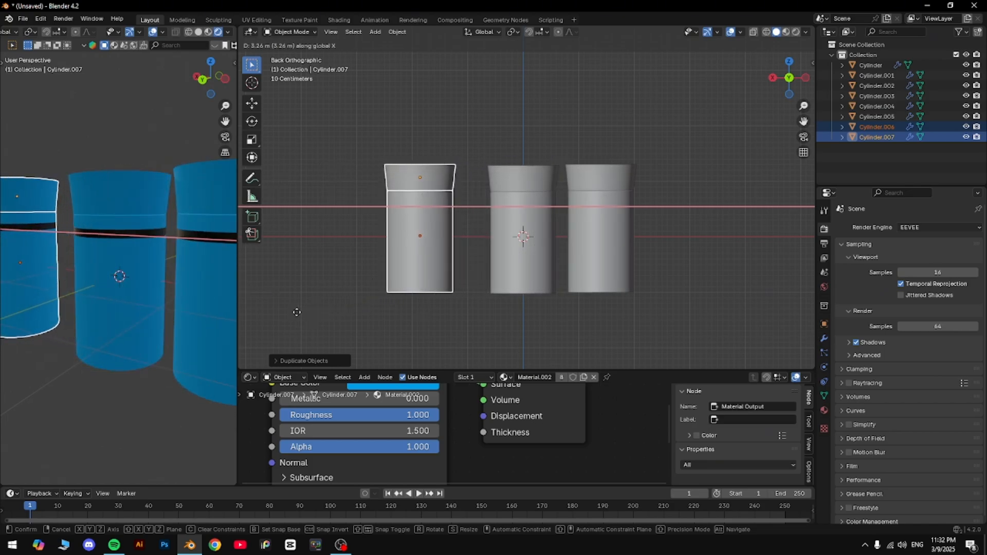
{"action": "left_click", "coordinate": [310, 315]}
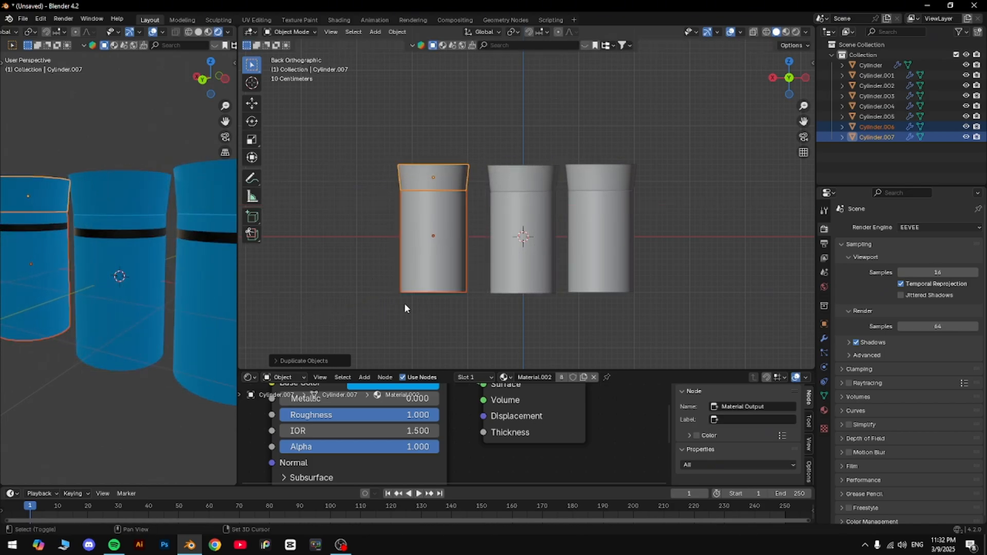
Duplicate the newest container and lid once more about 1.8 m outward along X, extending the row to four
{"action": "key", "text": "shift+d"}
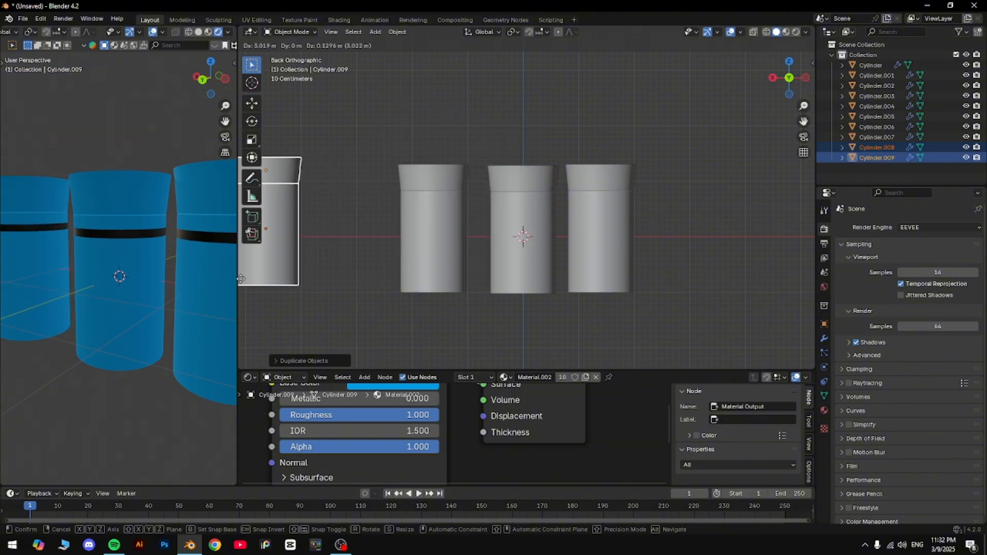
{"action": "key", "text": "x"}
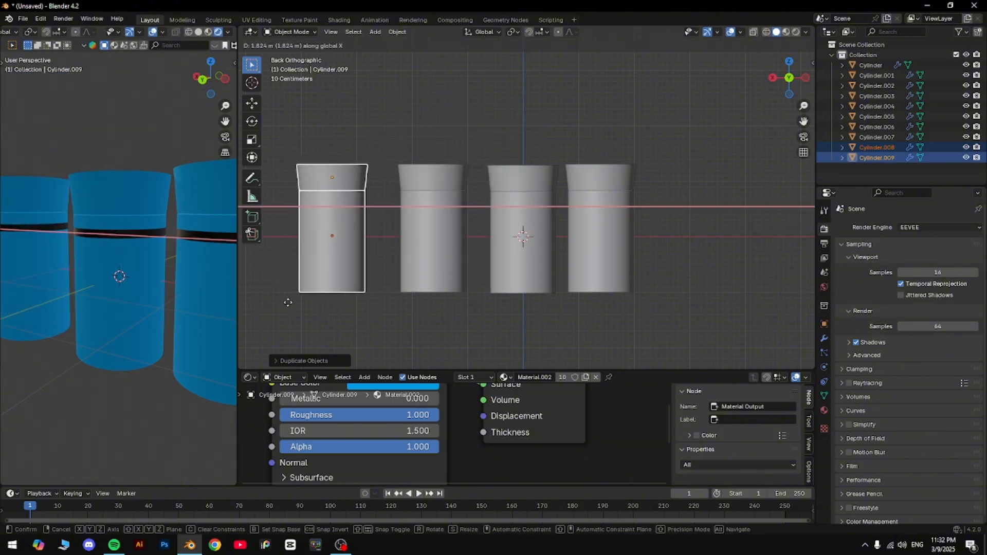
{"action": "left_click", "coordinate": [291, 307]}
{"action": "left_click", "coordinate": [644, 99]}
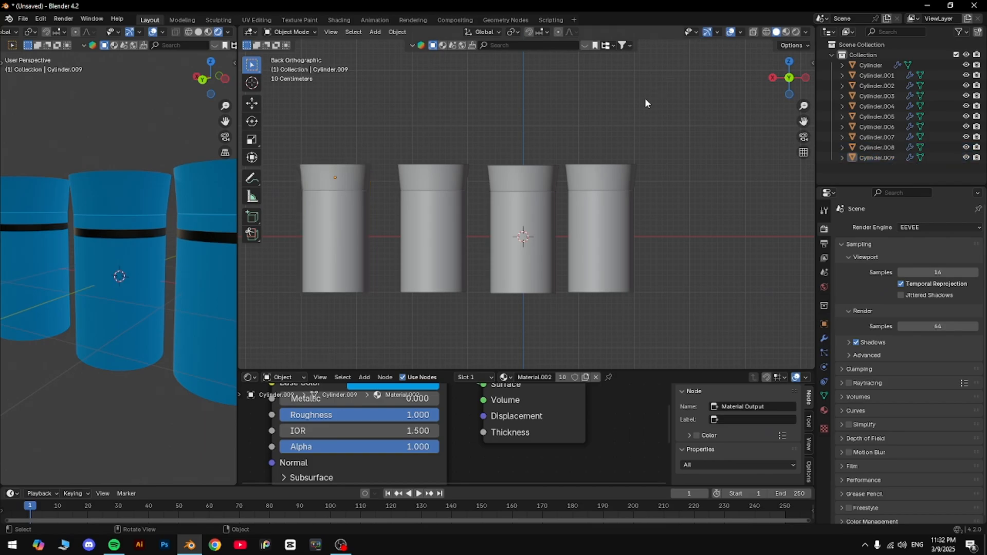
Move the outermost container copy and its lid slightly along X, closer to its neighbor in the row
{"action": "scroll", "coordinate": [637, 108], "scroll_direction": "down", "scroll_amount": 2}
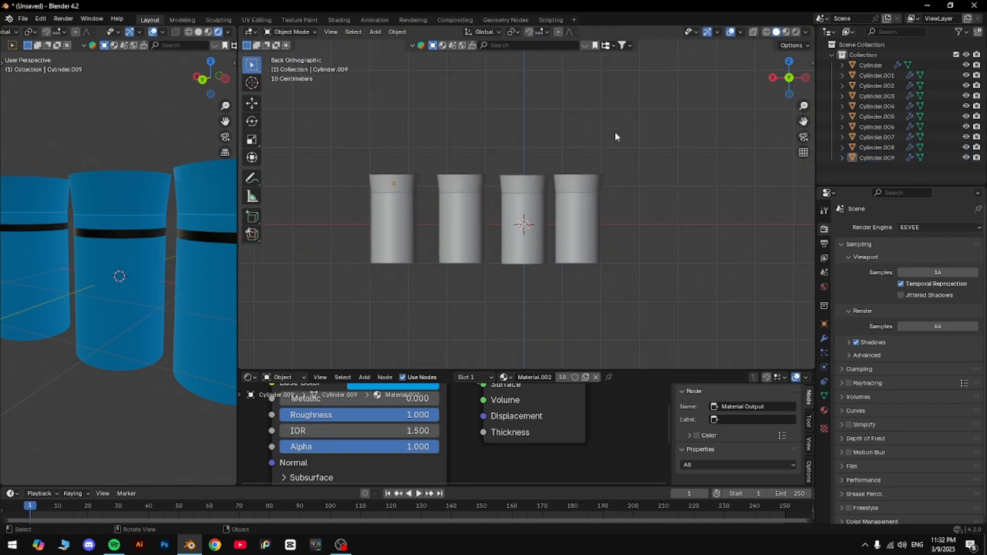
{"action": "scroll", "coordinate": [615, 134], "scroll_direction": "down", "scroll_amount": 2}
{"action": "left_click", "coordinate": [423, 202]}
{"action": "left_click_drag", "start_coordinate": [424, 153], "coordinate": [451, 250]}
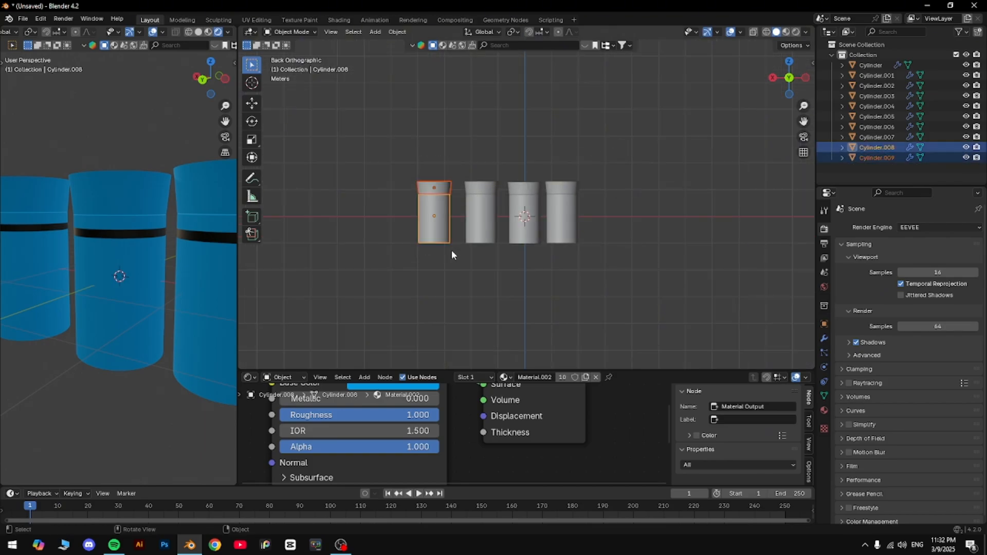
{"action": "key", "text": "g"}
{"action": "key", "text": "x"}
{"action": "left_click", "coordinate": [456, 247]}
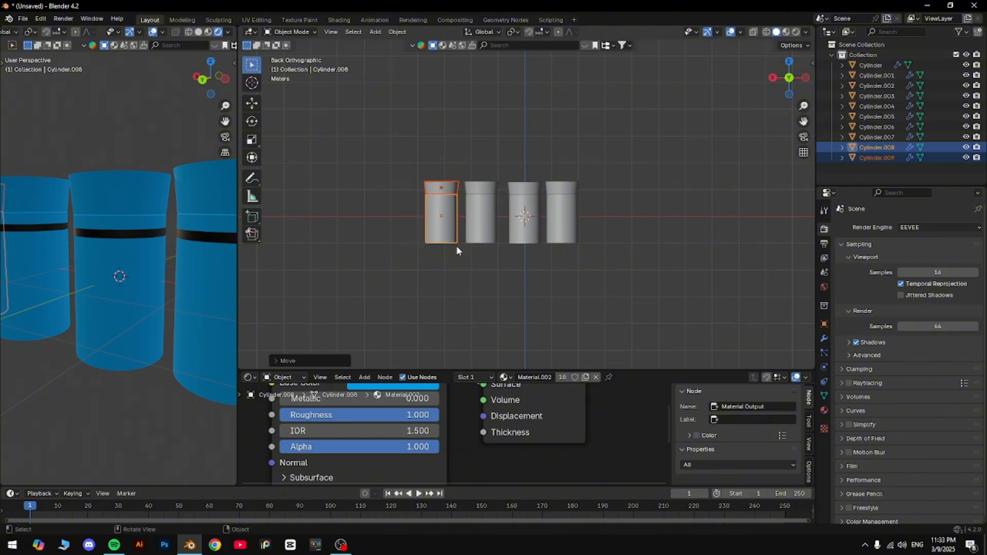
{"action": "key", "text": "x"}
{"action": "left_click", "coordinate": [688, 202]}
{"action": "scroll", "coordinate": [668, 202], "scroll_direction": "up", "scroll_amount": 4}
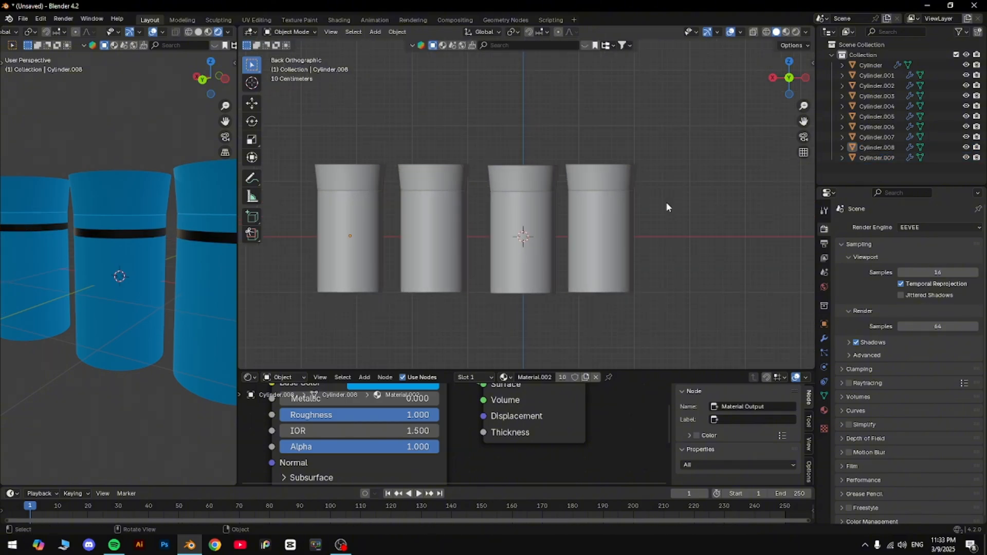
Add a cube-shaped empty at the 3D cursor in the back view
{"action": "left_click_drag", "start_coordinate": [804, 121], "coordinate": [848, 86]}
{"action": "middle_click_drag", "start_coordinate": [734, 171], "coordinate": [699, 160]}
{"action": "left_click", "coordinate": [782, 77]}
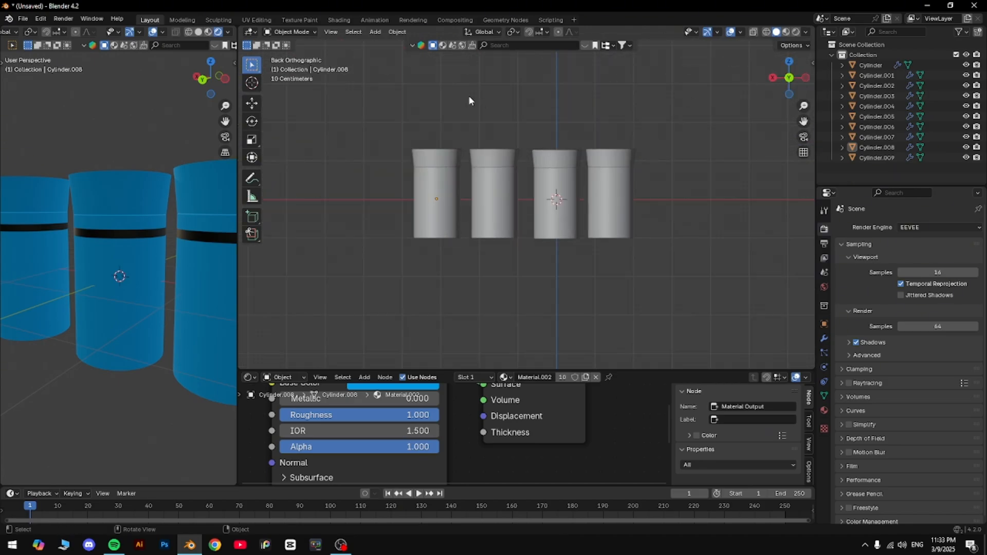
{"action": "left_click", "coordinate": [376, 32]}
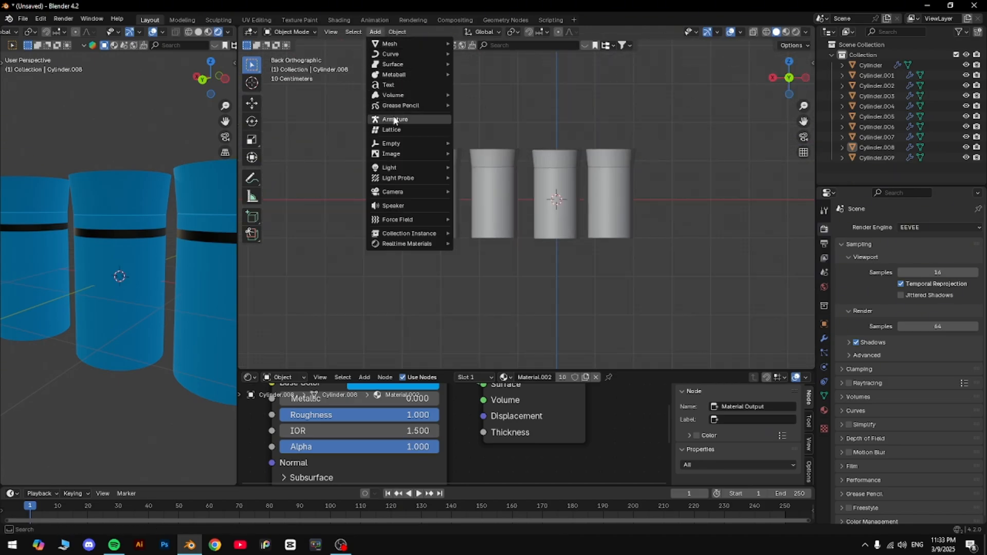
{"action": "mouse_move", "coordinate": [404, 146]}
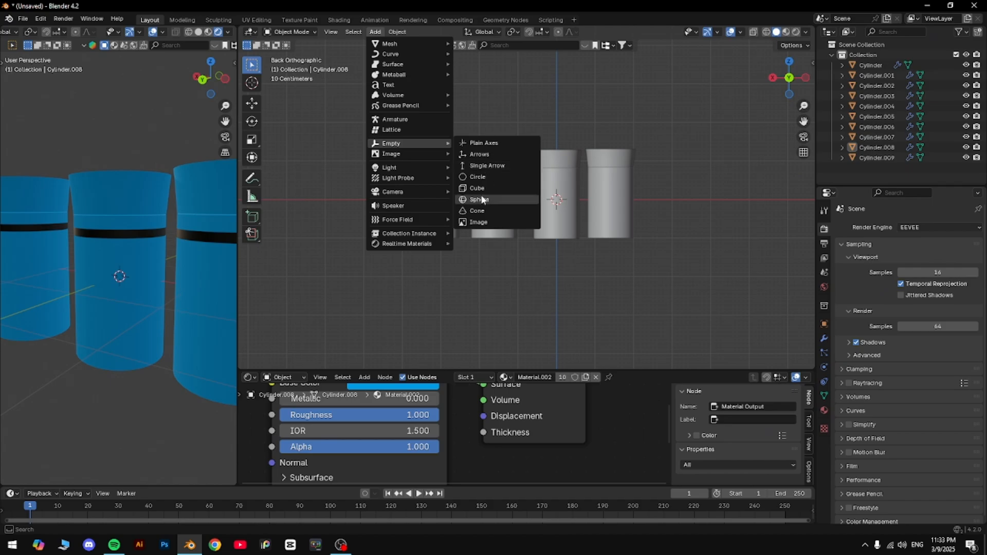
{"action": "left_click", "coordinate": [486, 188]}
Stretch the cube empty along X, center it on the row and scale it slightly to span all four containers
{"action": "key", "text": "s"}
{"action": "key", "text": "x"}
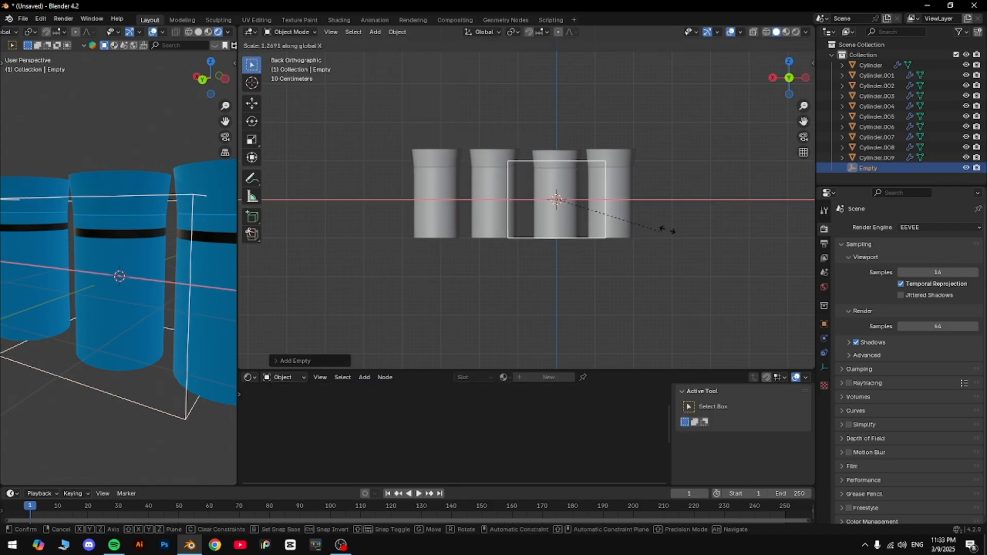
{"action": "left_click", "coordinate": [805, 218]}
{"action": "key", "text": "g"}
{"action": "left_click", "coordinate": [769, 215]}
{"action": "key", "text": "s"}
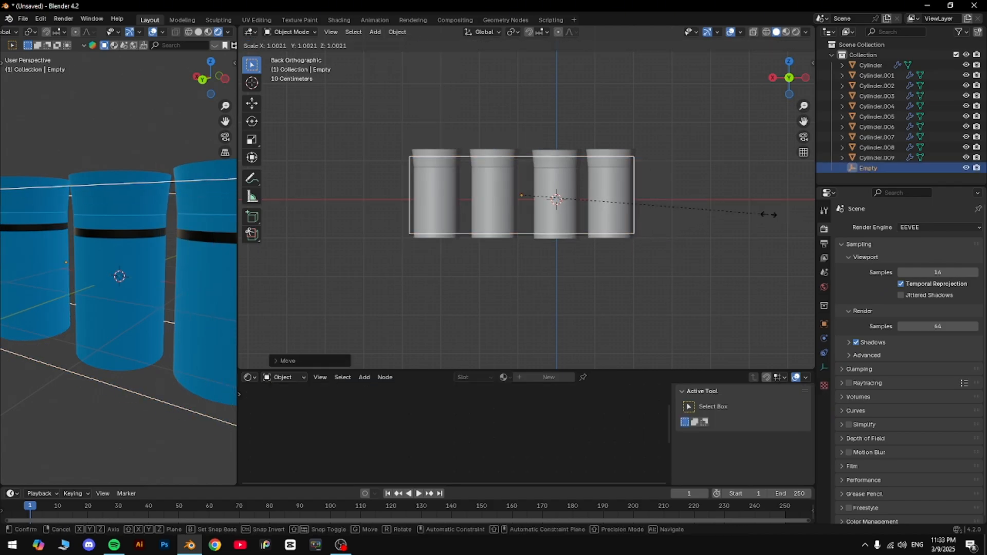
{"action": "left_click", "coordinate": [773, 215]}
Parent all the containers and lids to the cube empty and check the link by trying to move the empty
{"action": "left_click_drag", "start_coordinate": [730, 271], "coordinate": [338, 121]}
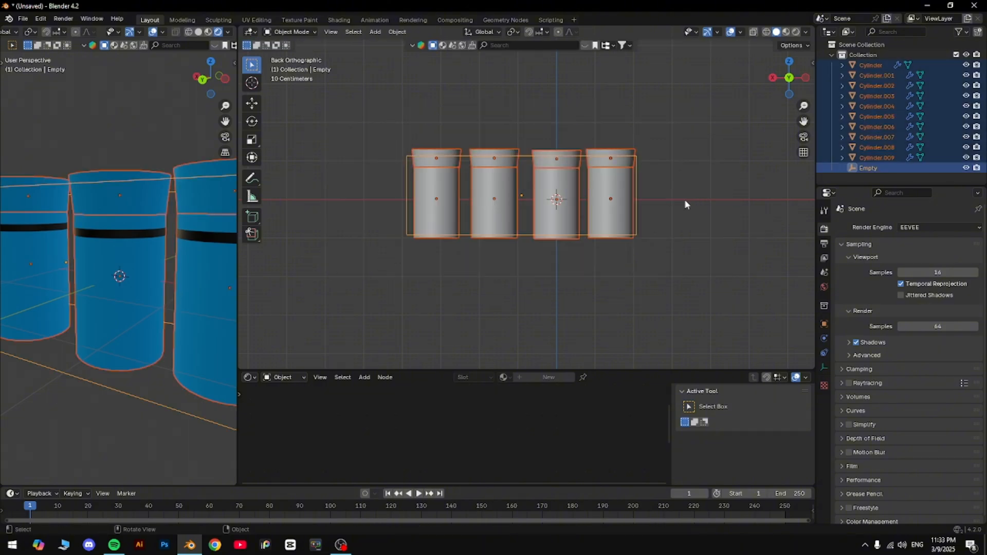
{"action": "key", "text": "shift+p"}
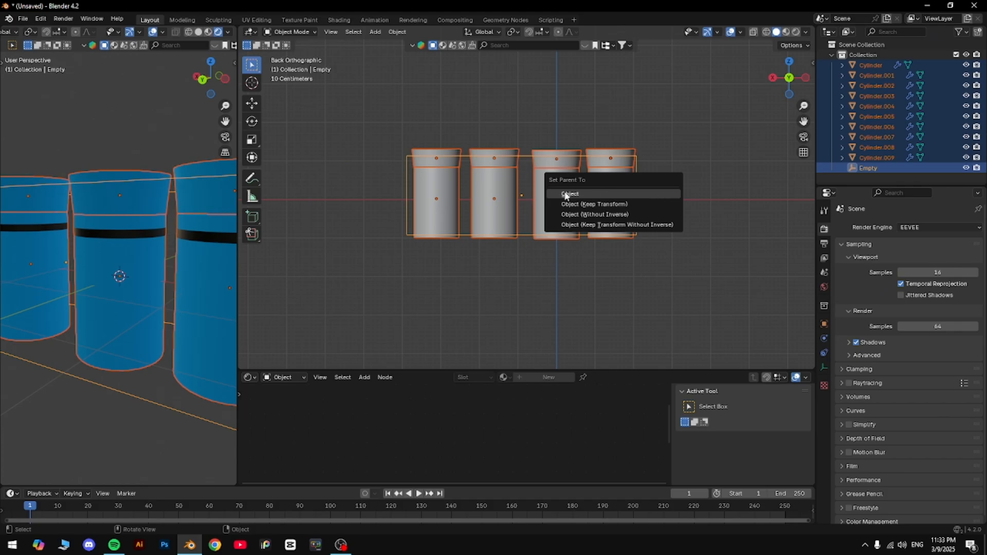
{"action": "left_click", "coordinate": [596, 215]}
{"action": "left_click", "coordinate": [708, 187]}
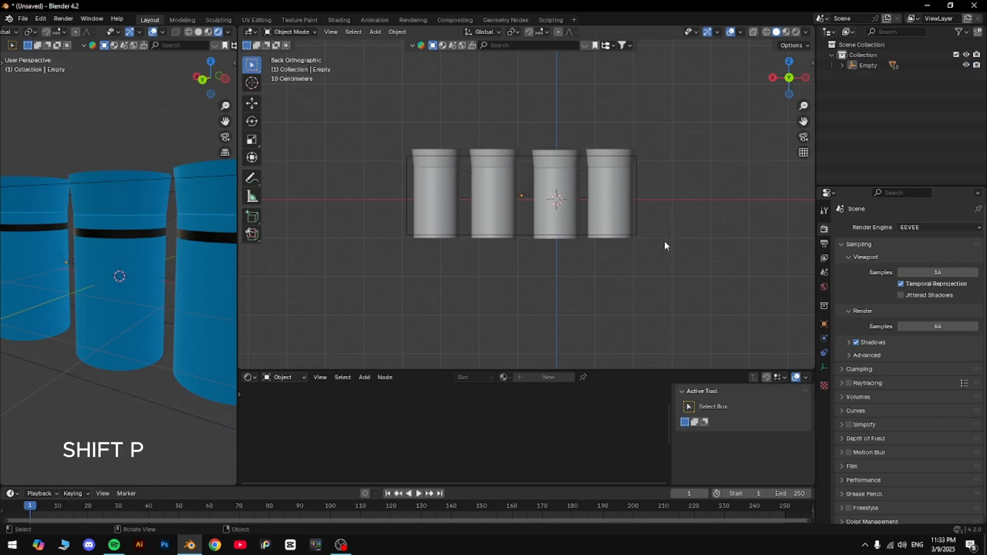
{"action": "middle_click_drag", "start_coordinate": [664, 241], "coordinate": [637, 221]}
{"action": "left_click", "coordinate": [649, 202]}
{"action": "key", "text": "g"}
{"action": "right_click", "coordinate": [659, 184]}
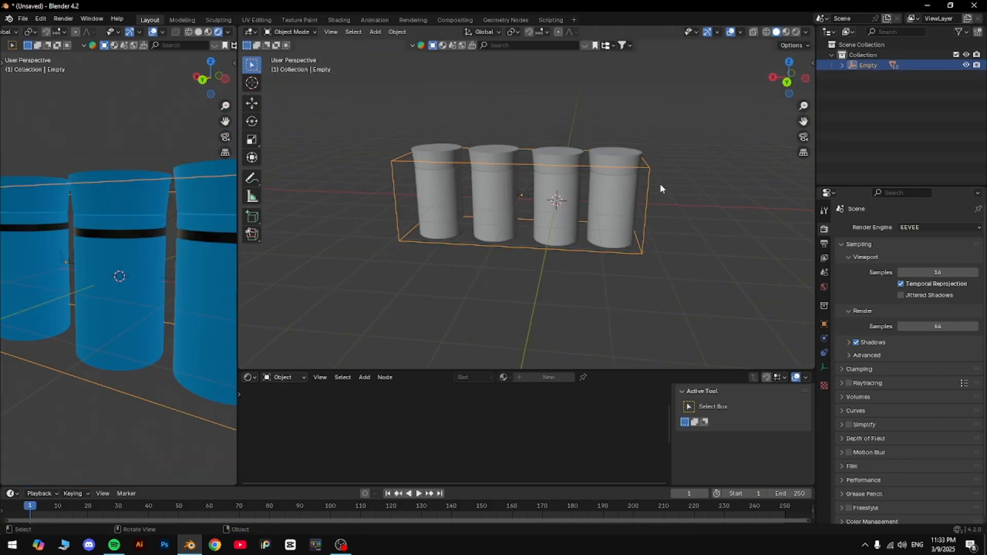
In the back view, tilt the cube empty with its row of containers counterclockwise and nudge the row slightly sideways and up
{"action": "left_click", "coordinate": [202, 79]}
{"action": "scroll", "coordinate": [138, 209], "scroll_direction": "down", "scroll_amount": 4}
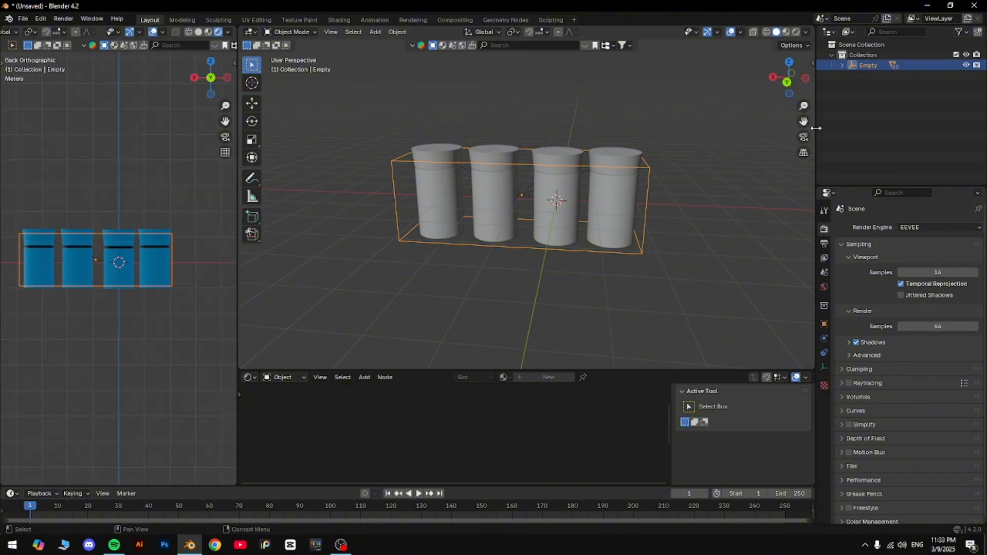
{"action": "left_click", "coordinate": [786, 82]}
{"action": "key", "text": "r"}
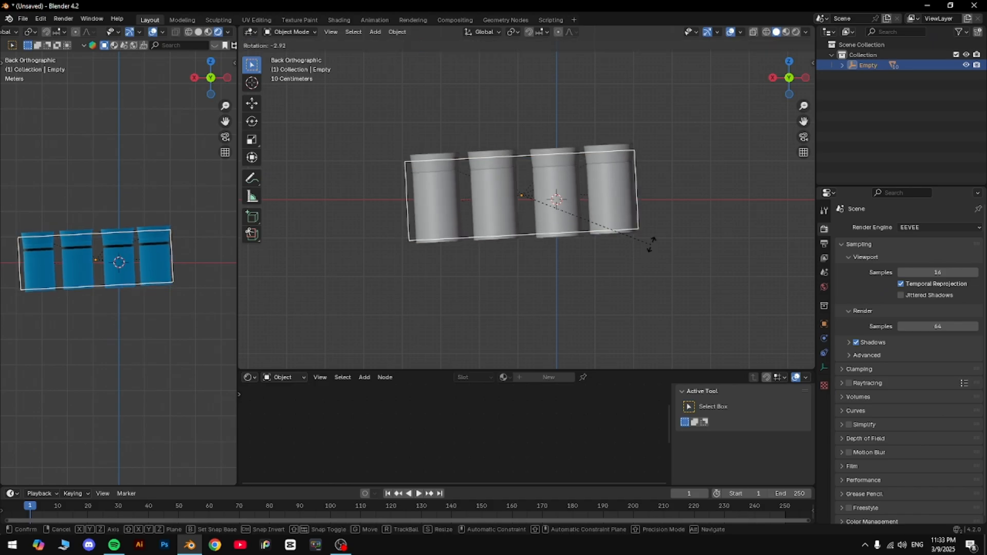
{"action": "left_click", "coordinate": [650, 233]}
{"action": "key", "text": "g"}
{"action": "left_click", "coordinate": [660, 230]}
{"action": "key", "text": "r"}
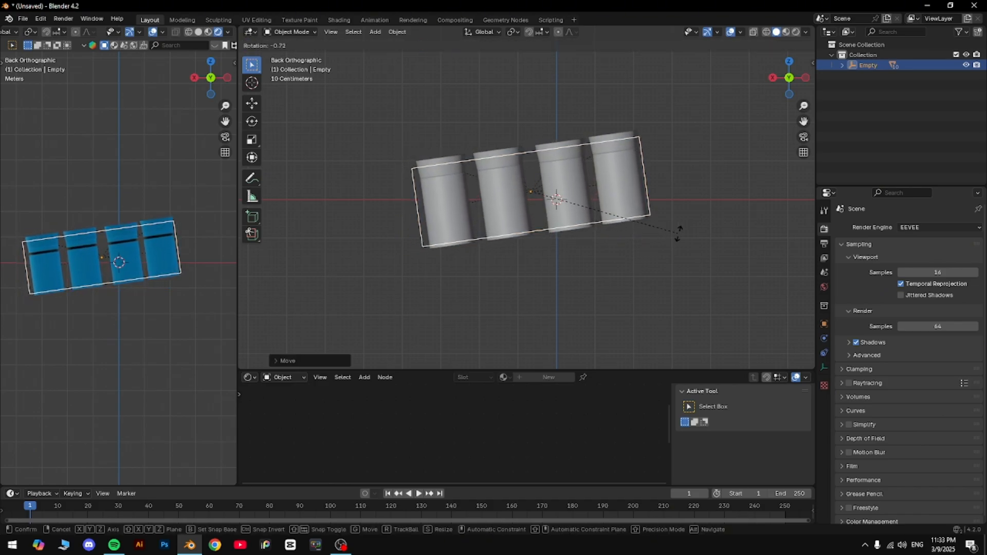
{"action": "left_click", "coordinate": [675, 231]}
Rotate the cube empty about the global X axis so the container lids tip toward the viewer
{"action": "middle_click_drag", "start_coordinate": [674, 230], "coordinate": [636, 272]}
{"action": "key", "text": "r"}
{"action": "key", "text": "x"}
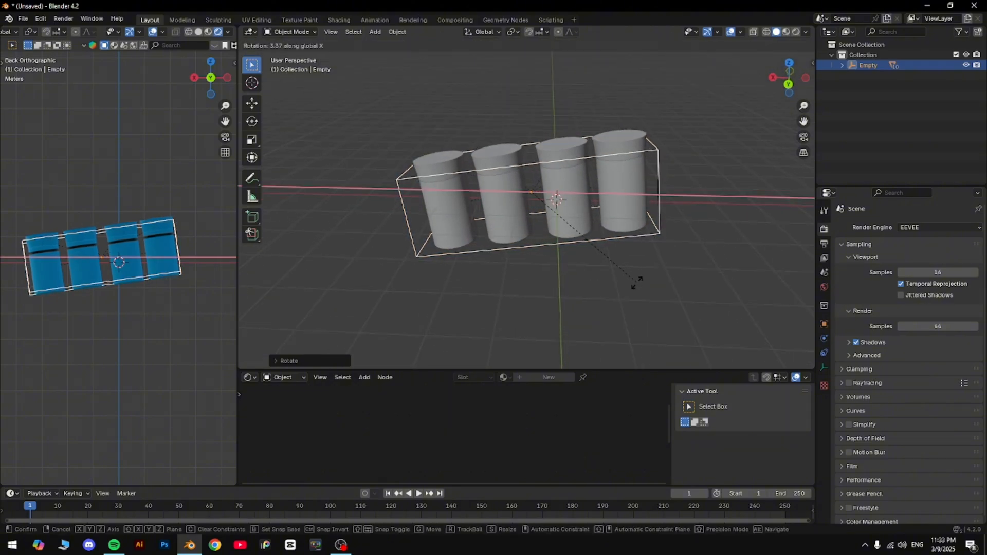
{"action": "left_click", "coordinate": [639, 242]}
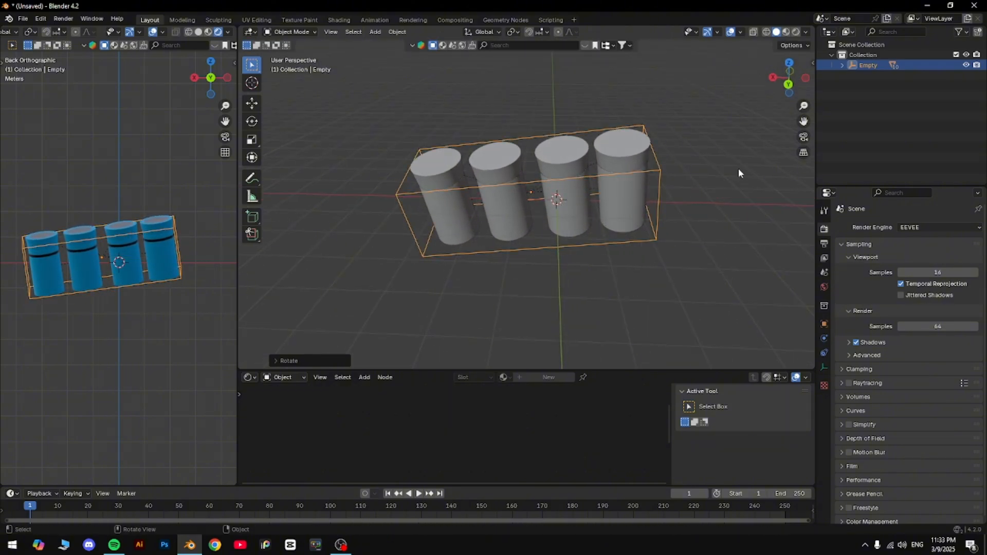
{"action": "left_click", "coordinate": [739, 168]}
Enlarge the main 3D viewport, add a plane at the 3D cursor and scale it up about 11 times as a floor
{"action": "middle_click_drag", "start_coordinate": [727, 172], "coordinate": [638, 190]}
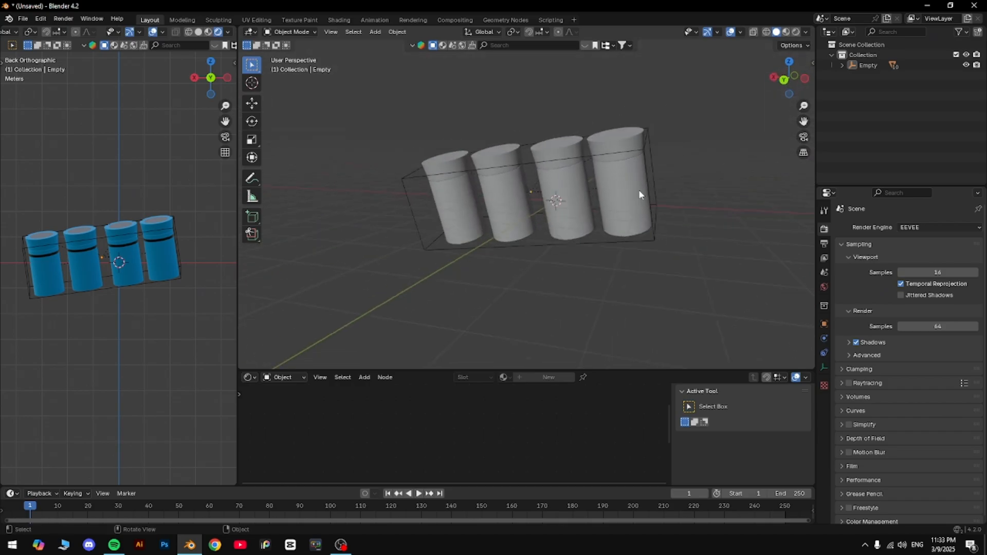
{"action": "scroll", "coordinate": [639, 192], "scroll_direction": "down", "scroll_amount": 3}
{"action": "scroll", "coordinate": [436, 77], "scroll_direction": "up", "scroll_amount": 5}
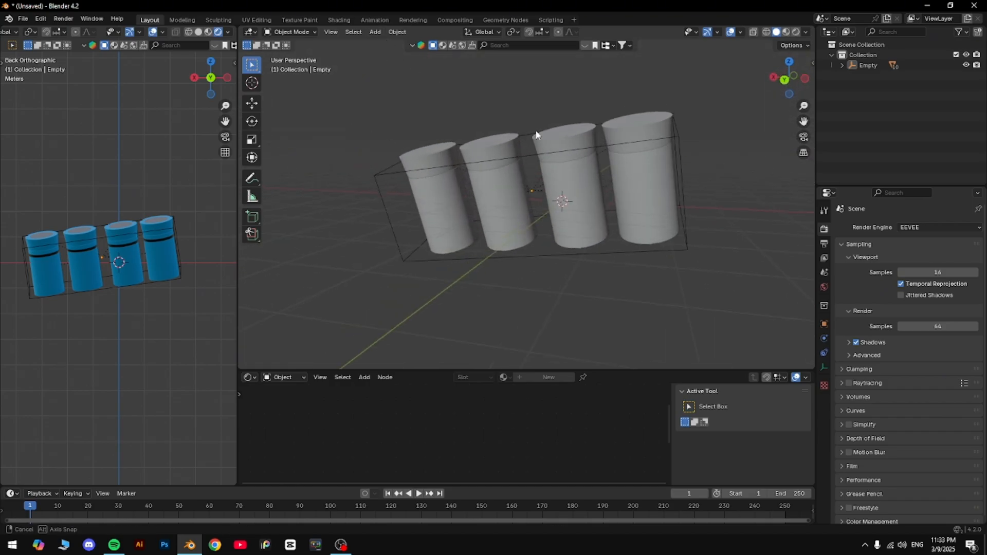
{"action": "scroll", "coordinate": [539, 163], "scroll_direction": "down", "scroll_amount": 4}
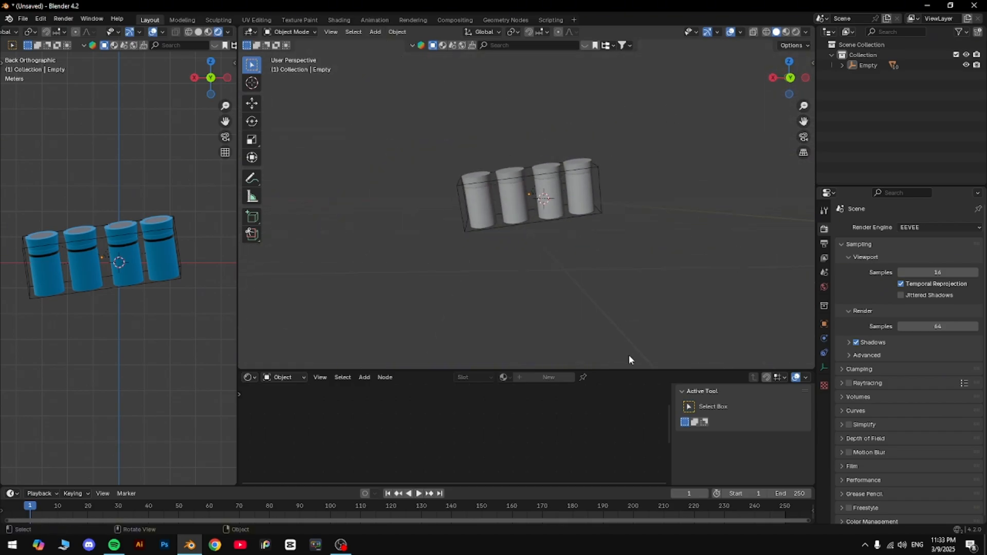
{"action": "left_click_drag", "start_coordinate": [613, 371], "coordinate": [617, 409]}
{"action": "middle_click_drag", "start_coordinate": [617, 393], "coordinate": [502, 242]}
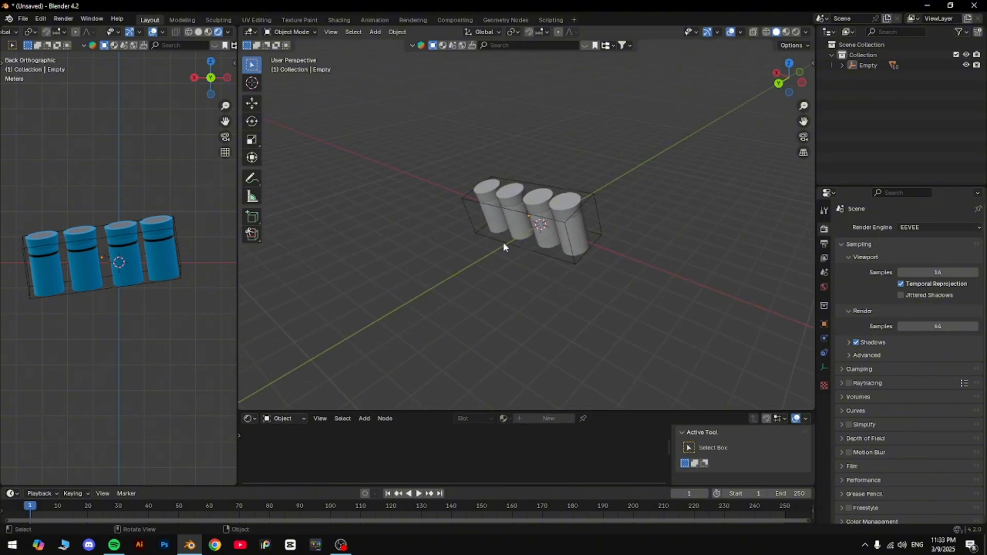
{"action": "left_click", "coordinate": [376, 31]}
{"action": "mouse_move", "coordinate": [380, 44]}
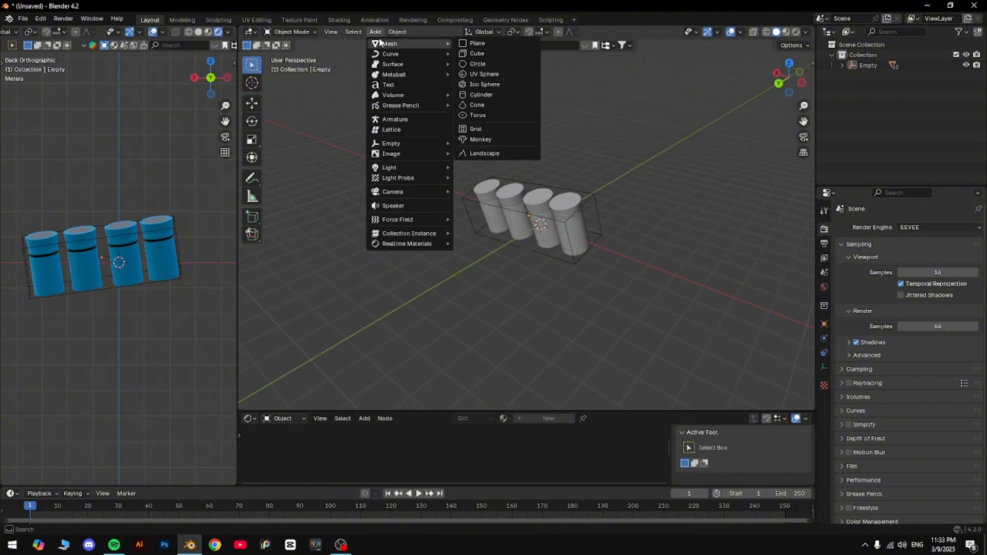
{"action": "left_click", "coordinate": [476, 43]}
{"action": "middle_click_drag", "start_coordinate": [494, 88], "coordinate": [514, 188]}
{"action": "key", "text": "s"}
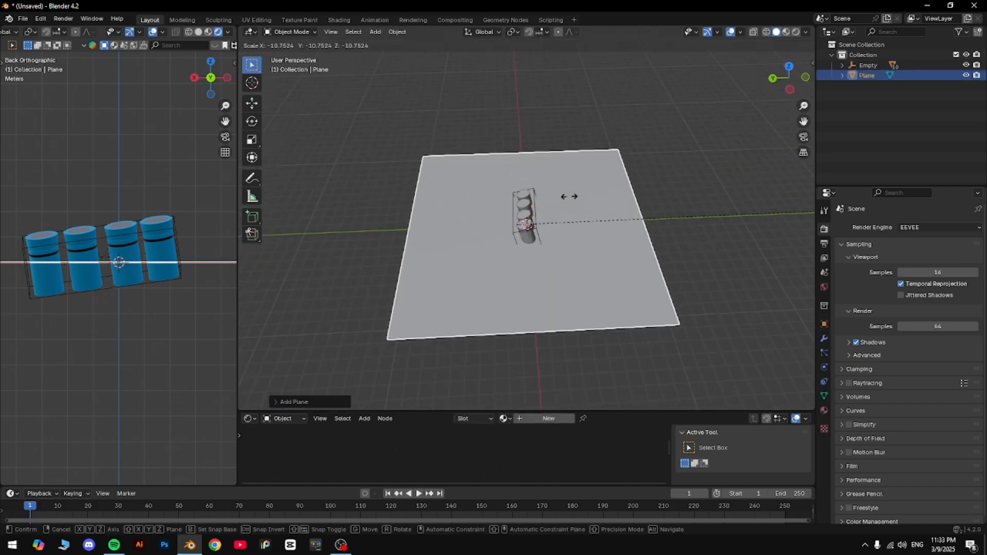
{"action": "left_click", "coordinate": [573, 191]}
Extrude one side edge of the floor plane straight up along Z to form a backdrop wall
{"action": "scroll", "coordinate": [586, 200], "scroll_direction": "up", "scroll_amount": 5}
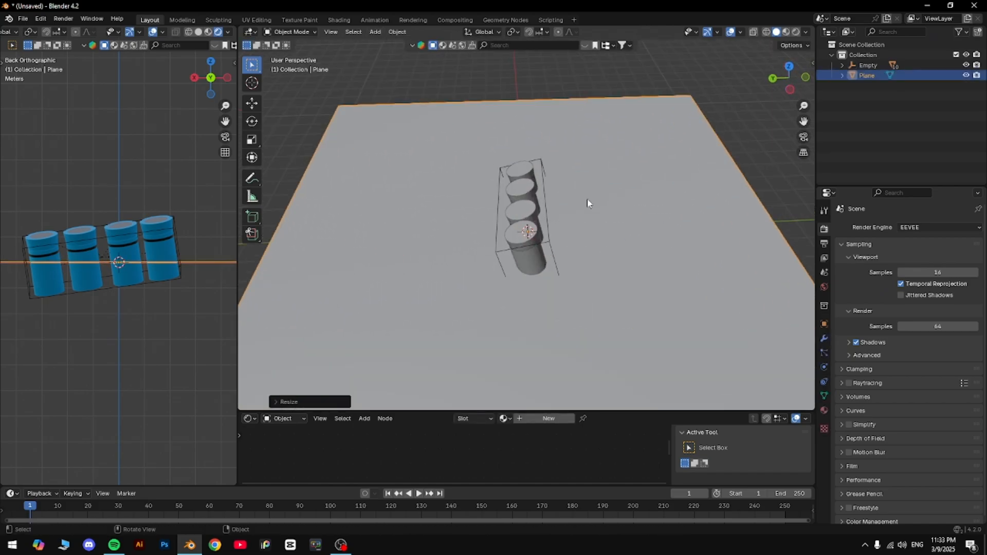
{"action": "middle_click_drag", "start_coordinate": [585, 200], "coordinate": [567, 198]}
{"action": "scroll", "coordinate": [567, 199], "scroll_direction": "down", "scroll_amount": 3}
{"action": "key", "text": "Tab"}
{"action": "key", "text": "2"}
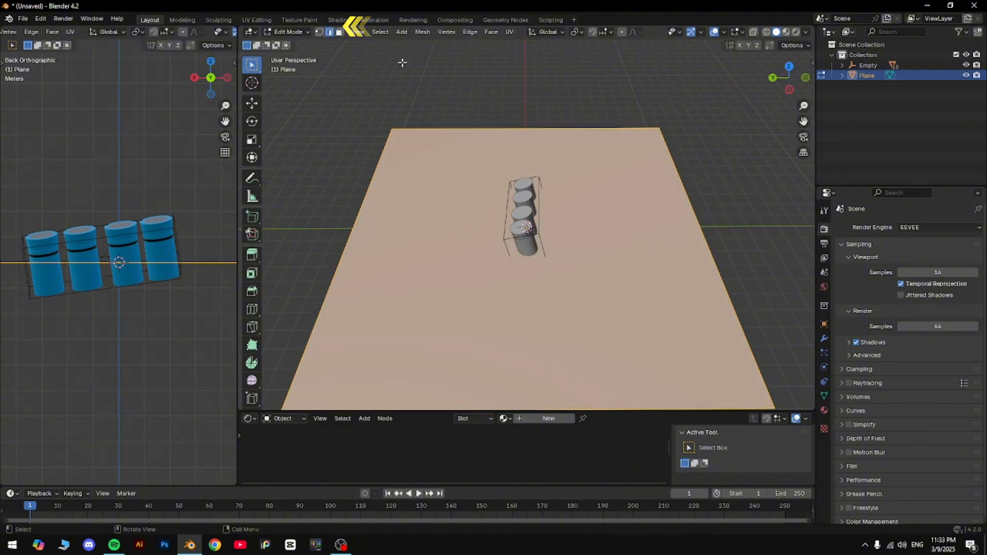
{"action": "left_click", "coordinate": [695, 178]}
{"action": "middle_click_drag", "start_coordinate": [694, 188], "coordinate": [650, 136]}
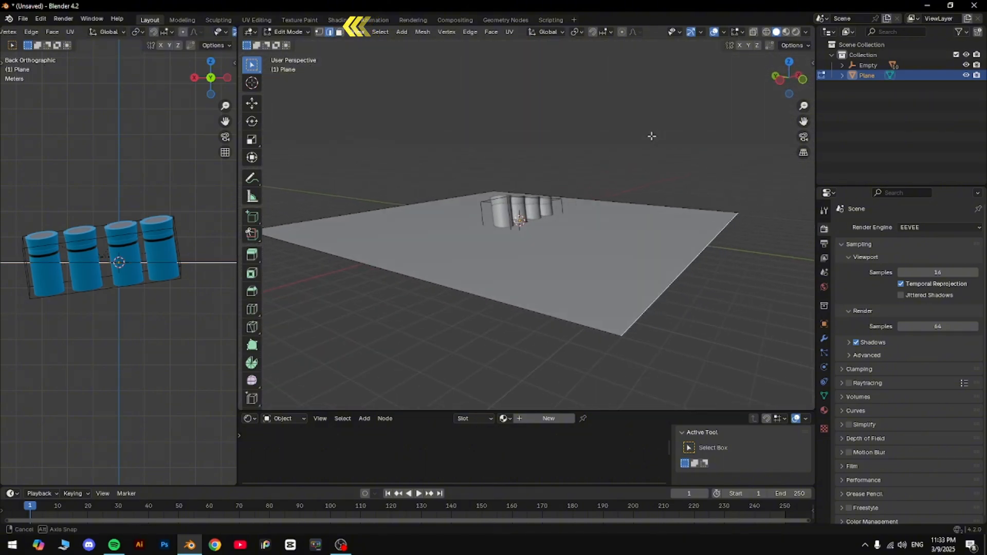
{"action": "key", "text": "e"}
{"action": "key", "text": "z"}
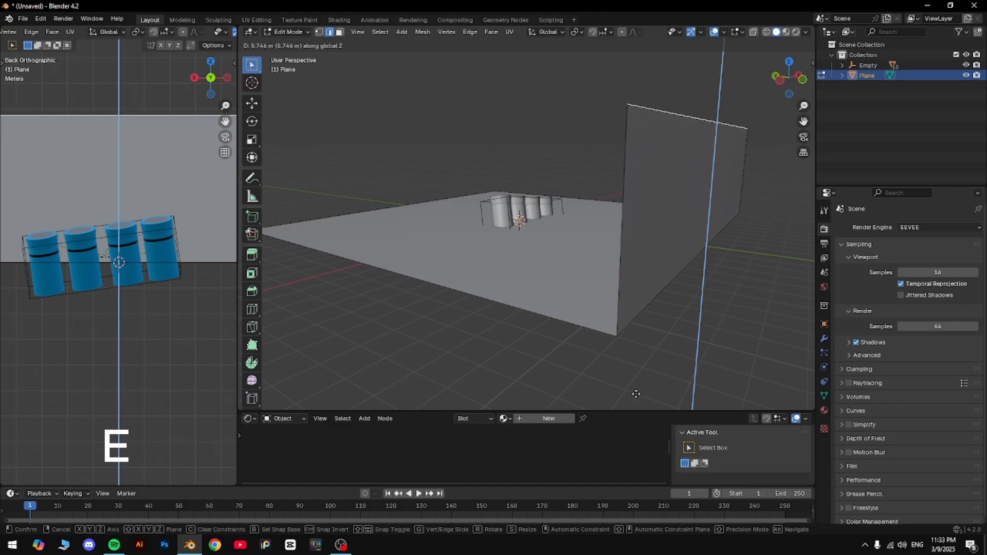
{"action": "left_click", "coordinate": [640, 324]}
Bevel the edge between the floor and the wall with multiple segments into a smooth curved backdrop, and return to Object Mode
{"action": "middle_click_drag", "start_coordinate": [641, 321], "coordinate": [696, 341]}
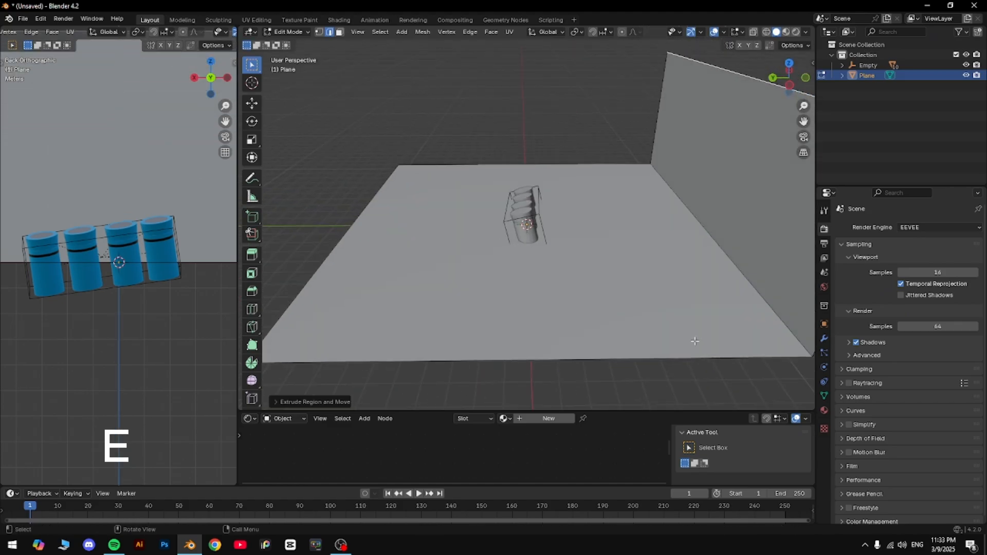
{"action": "left_click", "coordinate": [760, 302]}
{"action": "middle_click_drag", "start_coordinate": [800, 140], "coordinate": [729, 147], "text": "shift"}
{"action": "middle_click_drag", "start_coordinate": [784, 152], "coordinate": [758, 153]}
{"action": "middle_click_drag", "start_coordinate": [703, 199], "coordinate": [714, 200]}
{"action": "key", "text": "ctrl+b"}
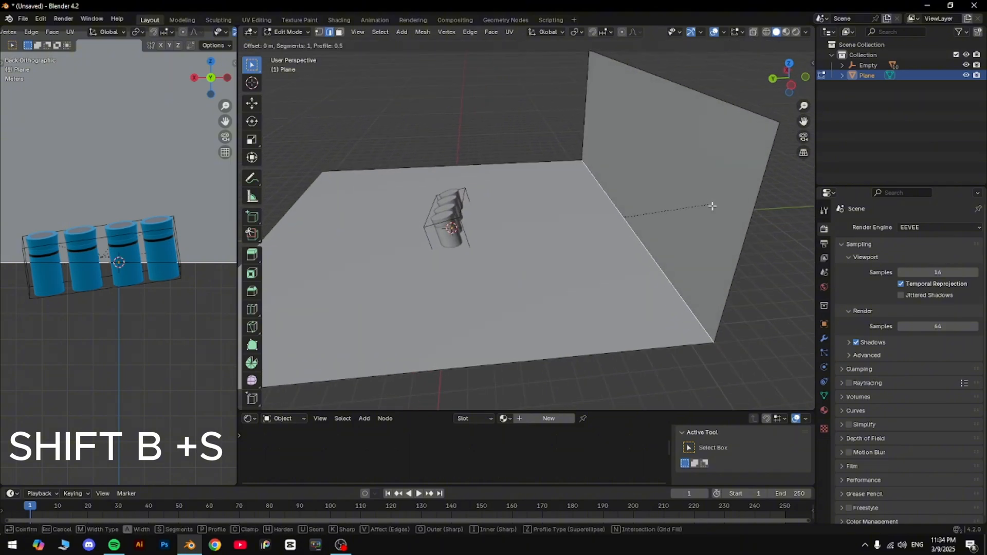
{"action": "key", "text": "s"}
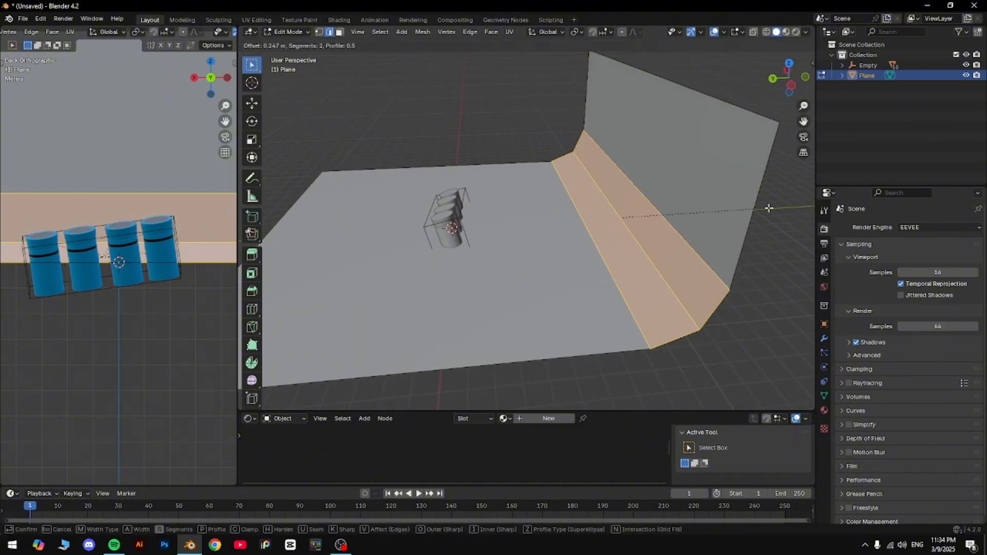
{"action": "left_click", "coordinate": [355, 183]}
{"action": "key", "text": "Tab"}
Raise the cube empty and its containers along Z until the whole row floats above the floor
{"action": "middle_click_drag", "start_coordinate": [386, 162], "coordinate": [516, 139]}
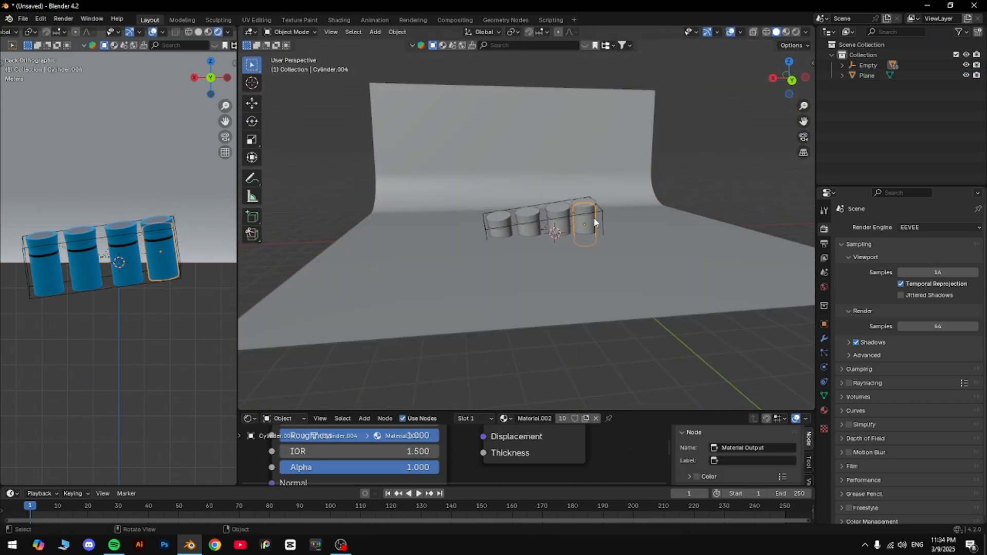
{"action": "left_click", "coordinate": [603, 208]}
{"action": "key", "text": "g"}
{"action": "key", "text": "z"}
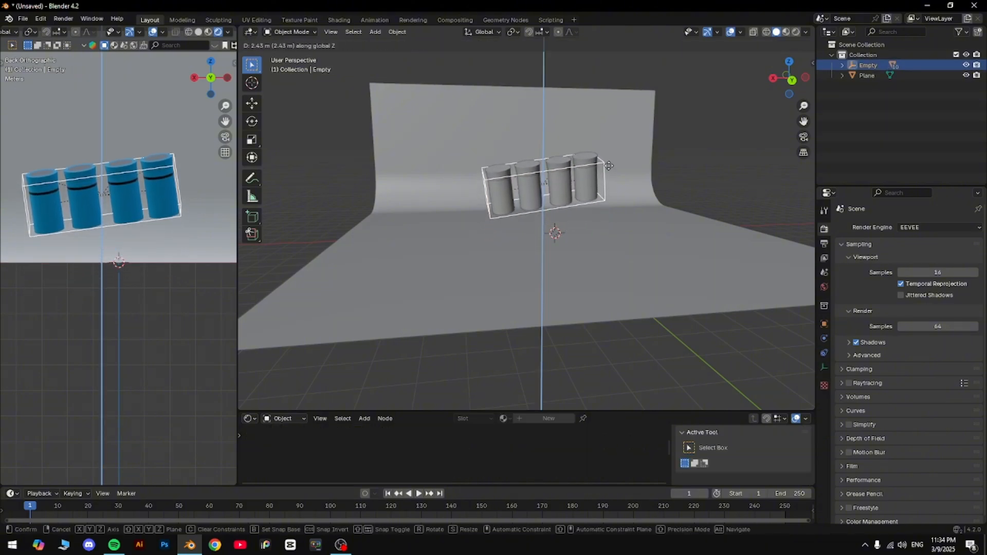
{"action": "left_click", "coordinate": [575, 177]}
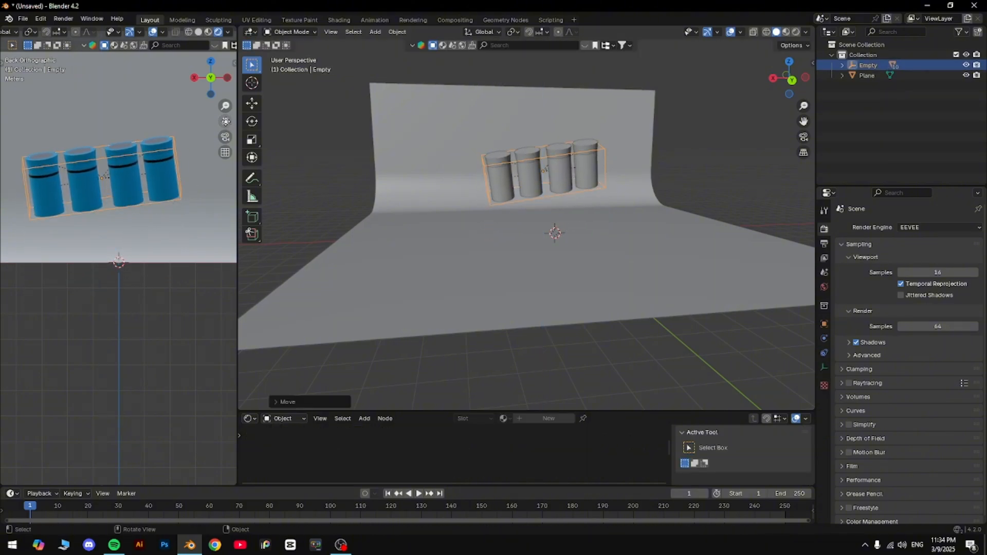
Add a camera to the scene at the 3D cursor
{"action": "left_click_drag", "start_coordinate": [225, 121], "coordinate": [230, 231]}
{"action": "left_click", "coordinate": [684, 114]}
{"action": "scroll", "coordinate": [647, 152], "scroll_direction": "up", "scroll_amount": 1}
{"action": "middle_click_drag", "start_coordinate": [646, 151], "coordinate": [629, 161]}
{"action": "scroll", "coordinate": [628, 182], "scroll_direction": "up", "scroll_amount": 1}
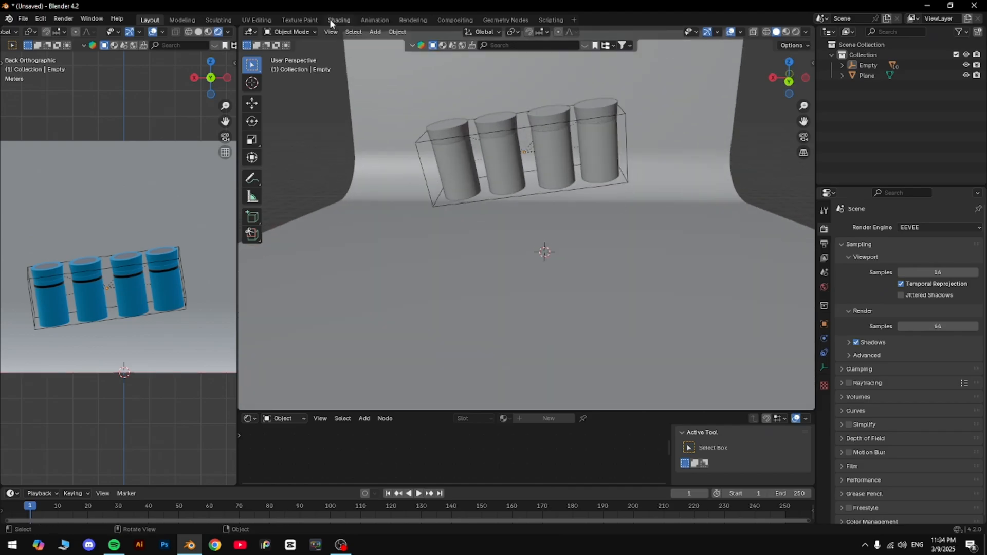
{"action": "left_click", "coordinate": [371, 33]}
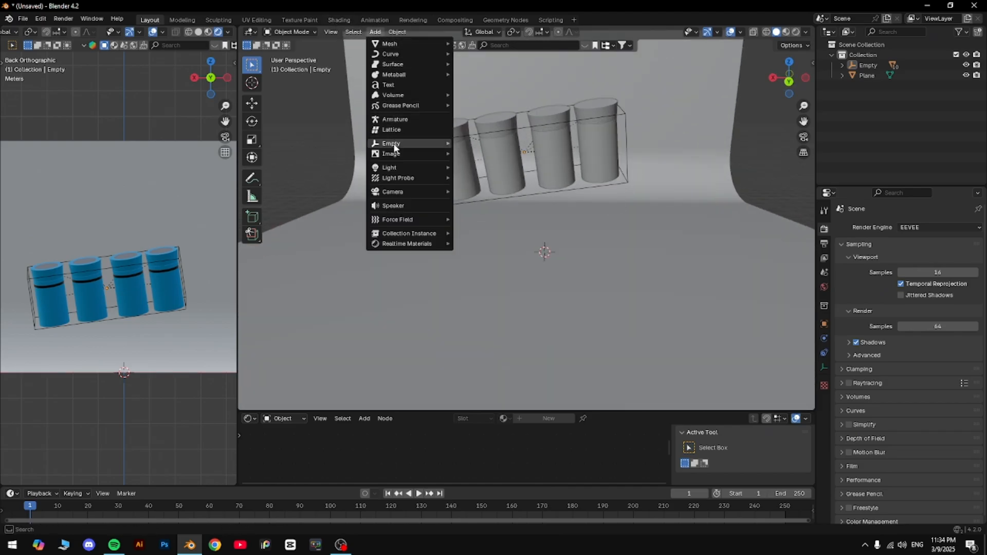
{"action": "mouse_move", "coordinate": [399, 189]}
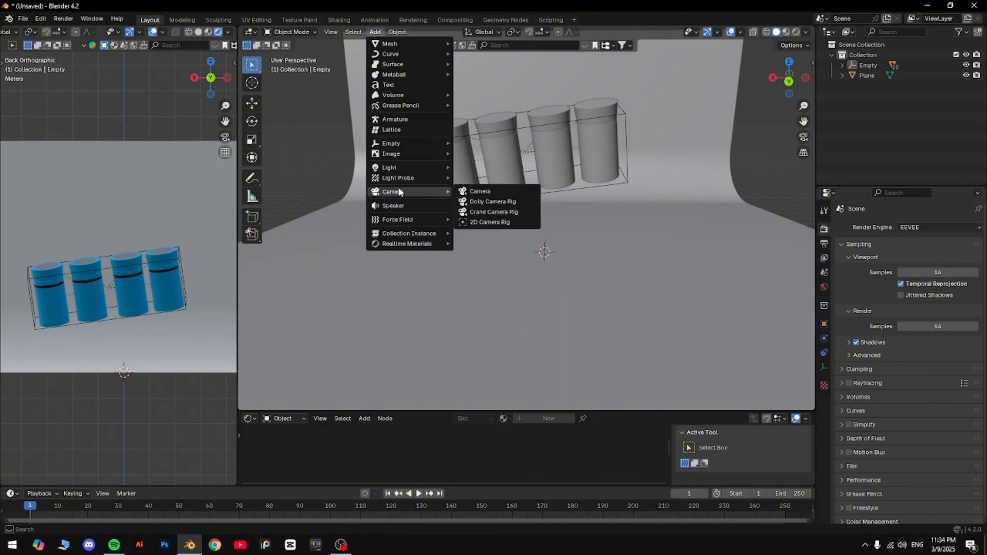
{"action": "left_click", "coordinate": [478, 191]}
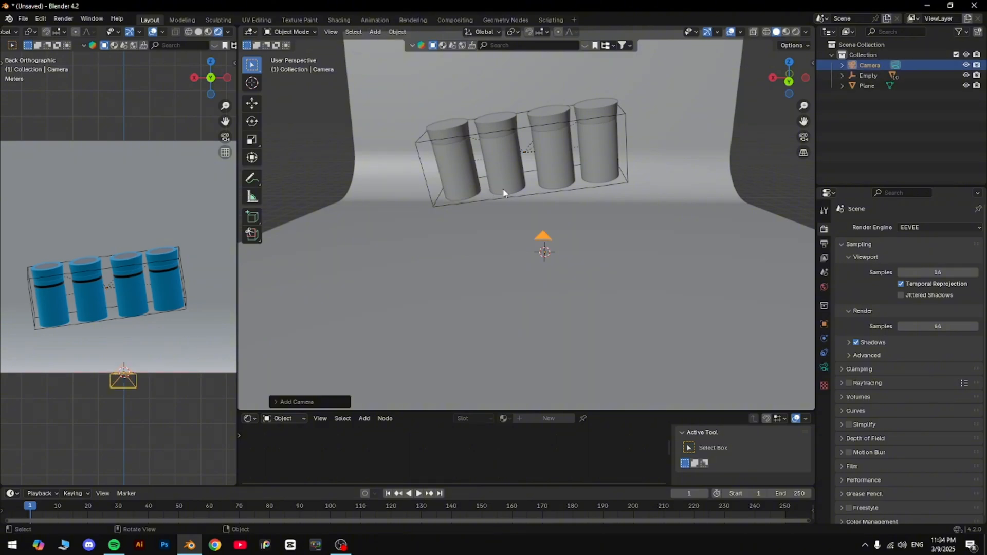
Frame the tilted container row from the back and align the camera to that view
{"action": "left_click", "coordinate": [789, 82]}
{"action": "left_click_drag", "start_coordinate": [803, 121], "coordinate": [779, 399]}
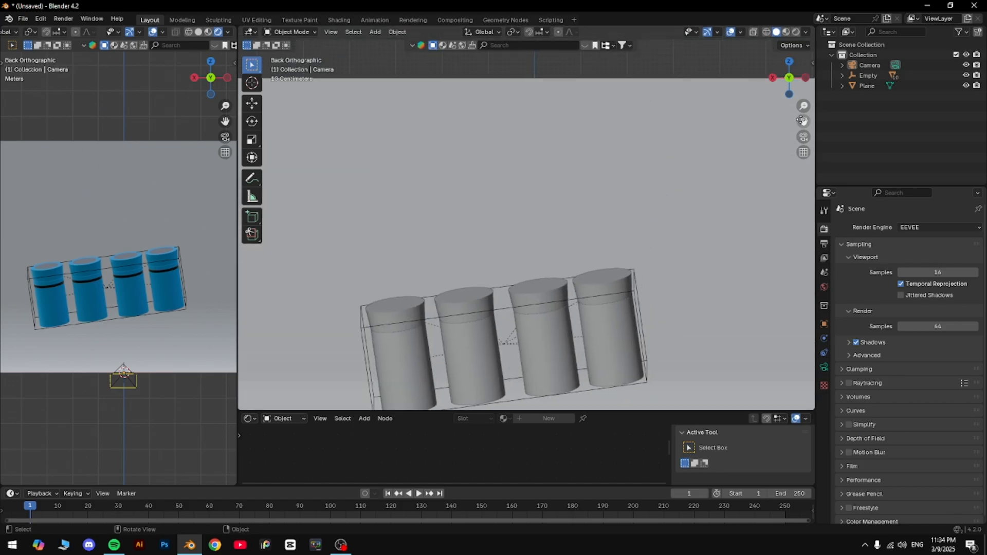
{"action": "left_click_drag", "start_coordinate": [803, 122], "coordinate": [821, 62]}
{"action": "middle_click_drag", "start_coordinate": [623, 224], "coordinate": [626, 241]}
{"action": "scroll", "coordinate": [625, 243], "scroll_direction": "up", "scroll_amount": 2}
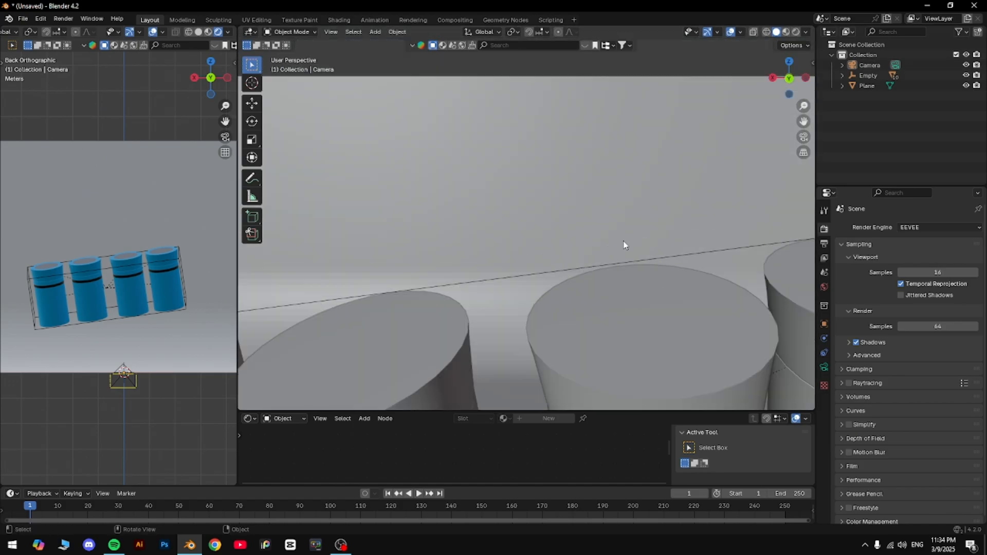
{"action": "scroll", "coordinate": [626, 243], "scroll_direction": "down", "scroll_amount": 4}
{"action": "left_click_drag", "start_coordinate": [804, 122], "coordinate": [815, 62]}
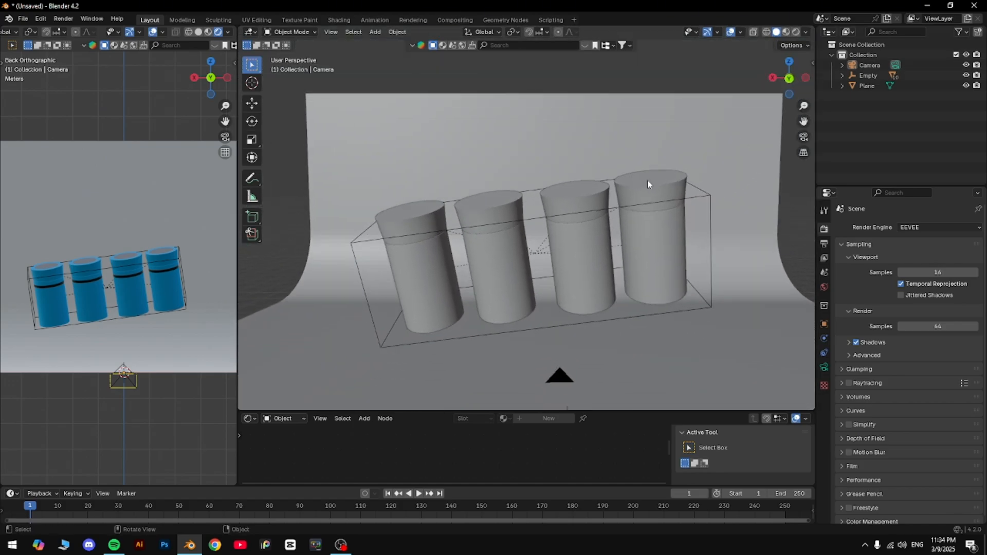
{"action": "middle_click_drag", "start_coordinate": [646, 180], "coordinate": [646, 177]}
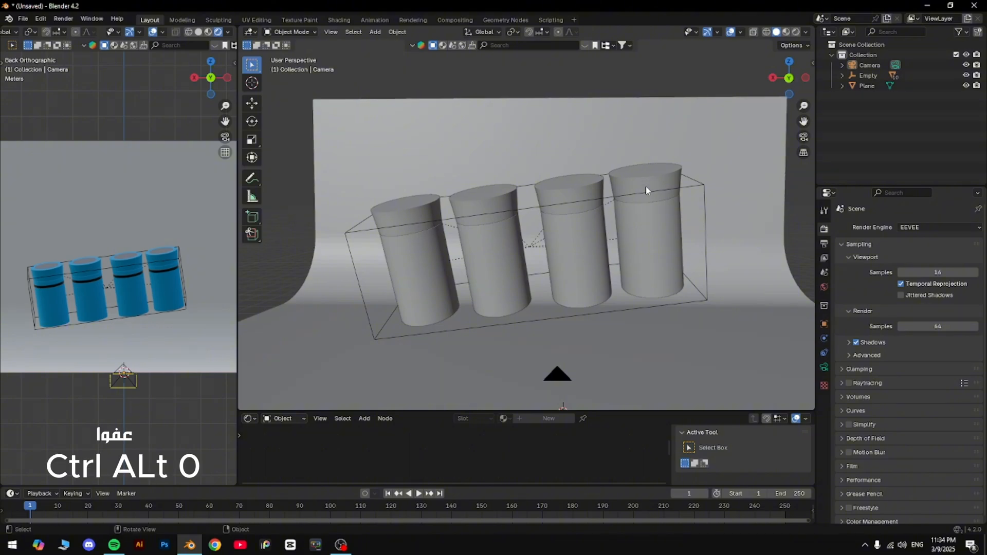
{"action": "key", "text": "ctrl+alt+KP_0"}
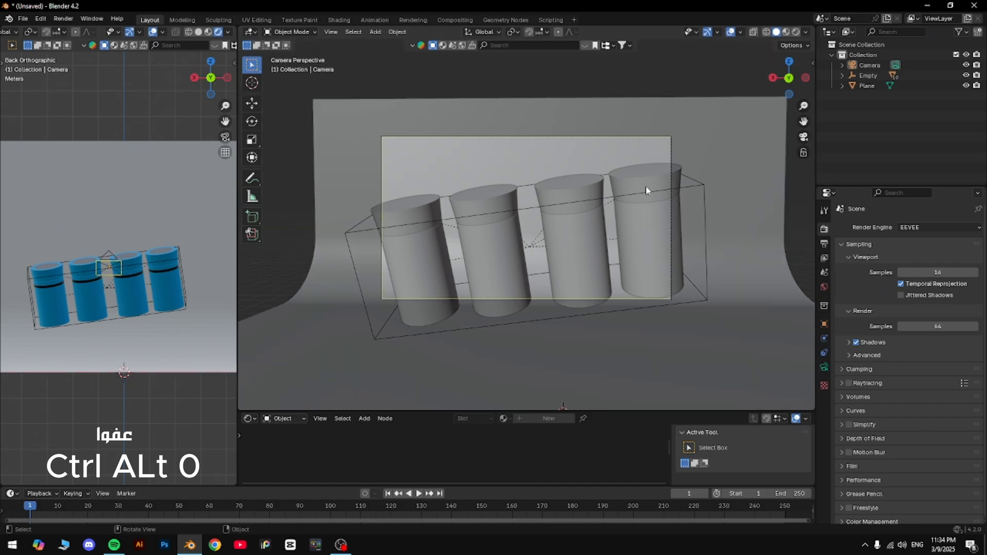
Show the camera view in the rendered side viewport while keeping the main viewport on the whole backdrop
{"action": "middle_click_drag", "start_coordinate": [698, 269], "coordinate": [689, 276]}
{"action": "scroll", "coordinate": [689, 276], "scroll_direction": "down", "scroll_amount": 5}
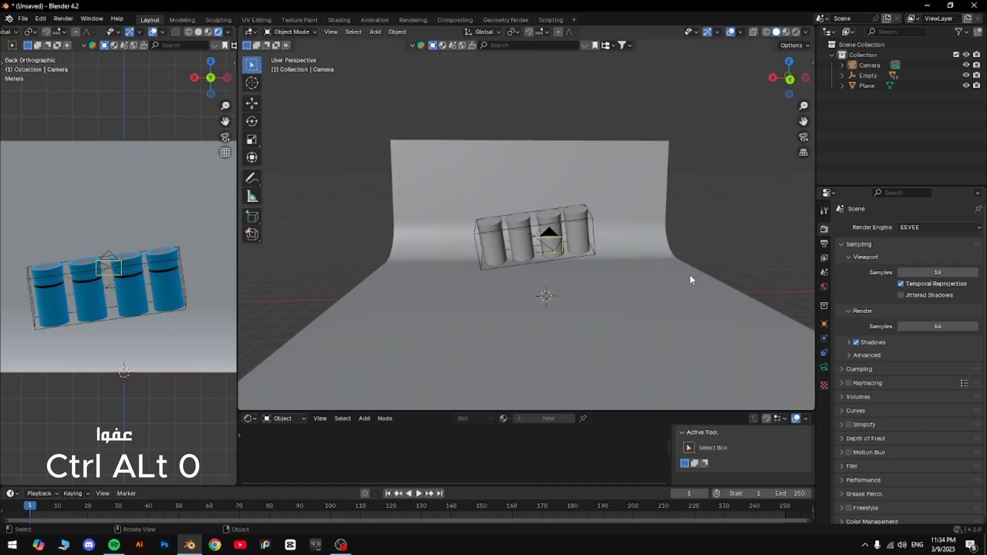
{"action": "scroll", "coordinate": [689, 276], "scroll_direction": "up", "scroll_amount": 1}
{"action": "left_click", "coordinate": [224, 137]}
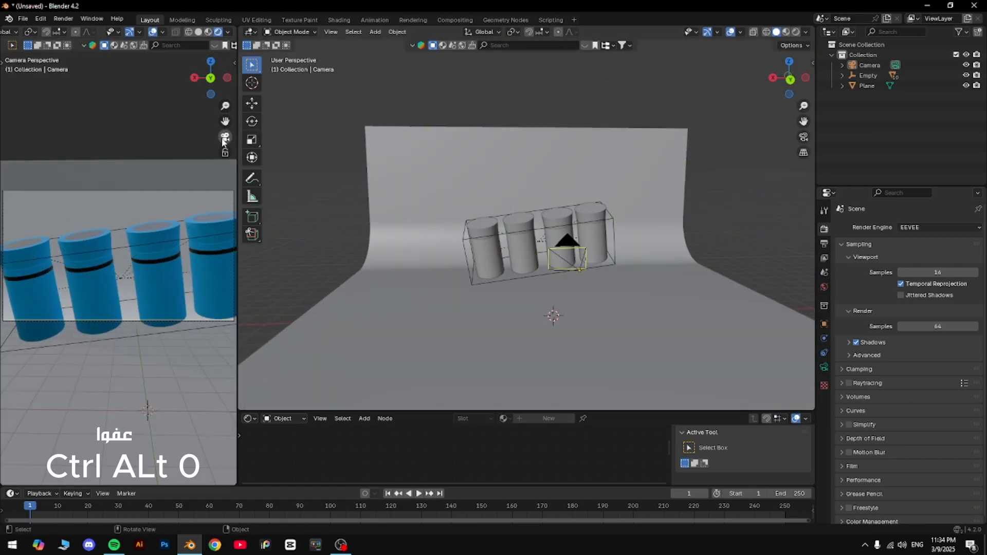
Move the camera about 2.1 m along Y, away from the containers, to fit more of the row in frame
{"action": "left_click", "coordinate": [582, 269]}
{"action": "middle_click_drag", "start_coordinate": [583, 269], "coordinate": [596, 280]}
{"action": "key", "text": "g"}
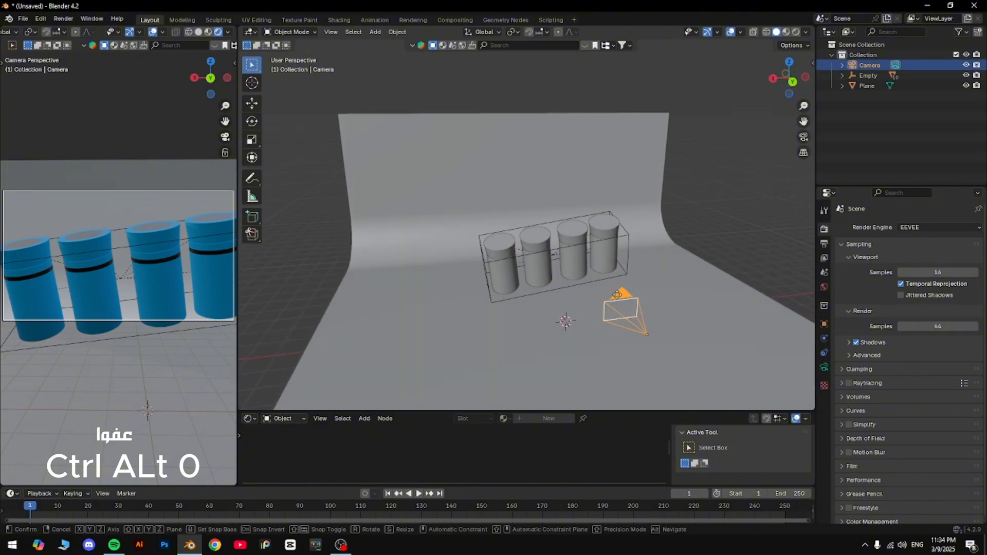
{"action": "key", "text": "x"}
{"action": "key", "text": "z"}
{"action": "left_click", "coordinate": [622, 298]}
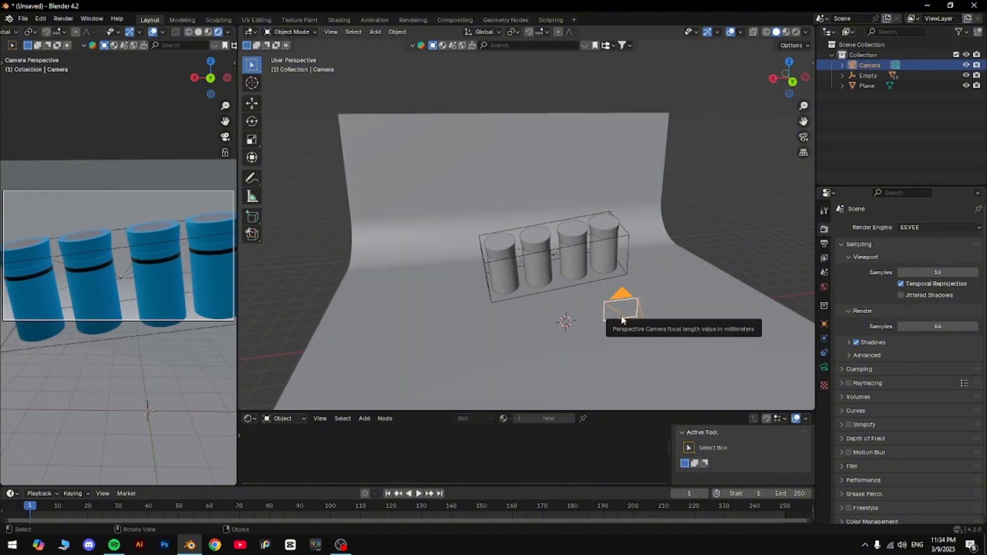
{"action": "key", "text": "g"}
{"action": "key", "text": "y"}
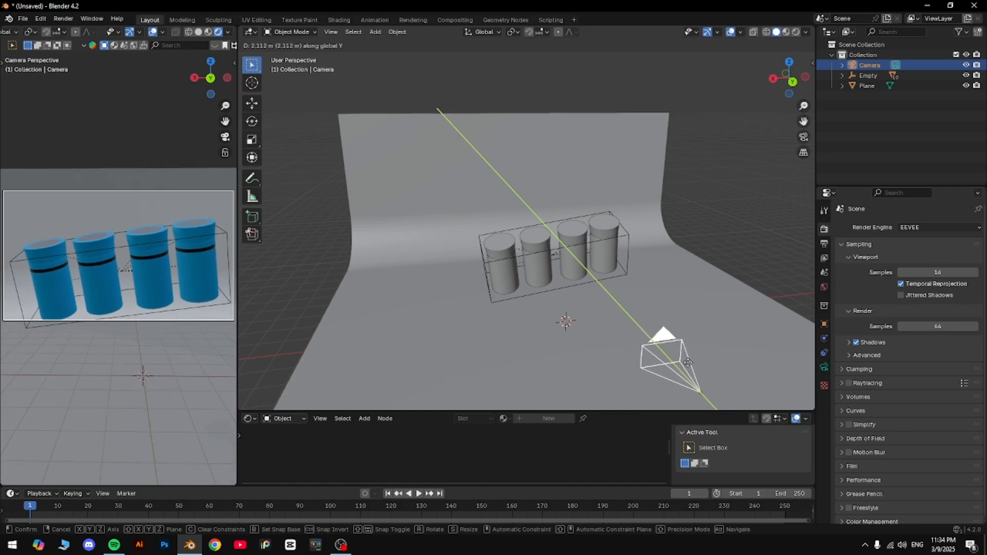
{"action": "left_click", "coordinate": [721, 201]}
Select the curved backdrop plane and begin moving it
{"action": "left_click", "coordinate": [722, 206]}
{"action": "left_click", "coordinate": [656, 199]}
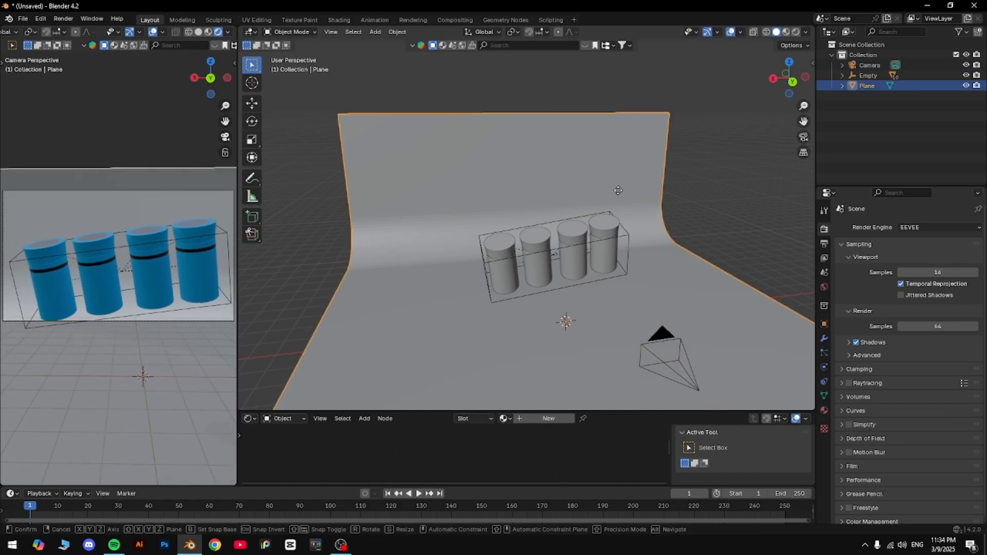
Adjust the curved backdrop plane's position along X and scale it up well beyond the cylinders
{"action": "key", "text": "g"}
{"action": "key", "text": "x"}
{"action": "left_click", "coordinate": [641, 268]}
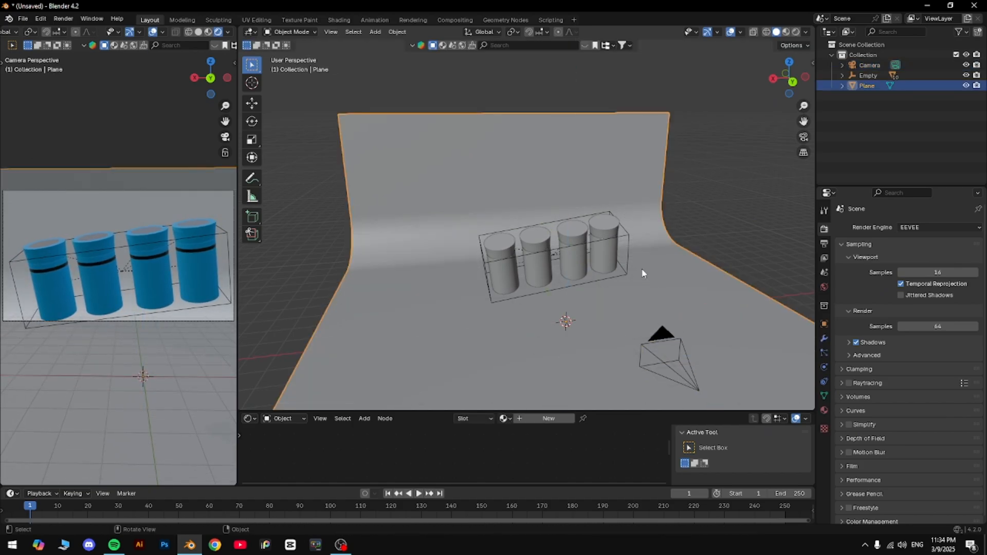
{"action": "key", "text": "s"}
{"action": "left_click", "coordinate": [734, 269]}
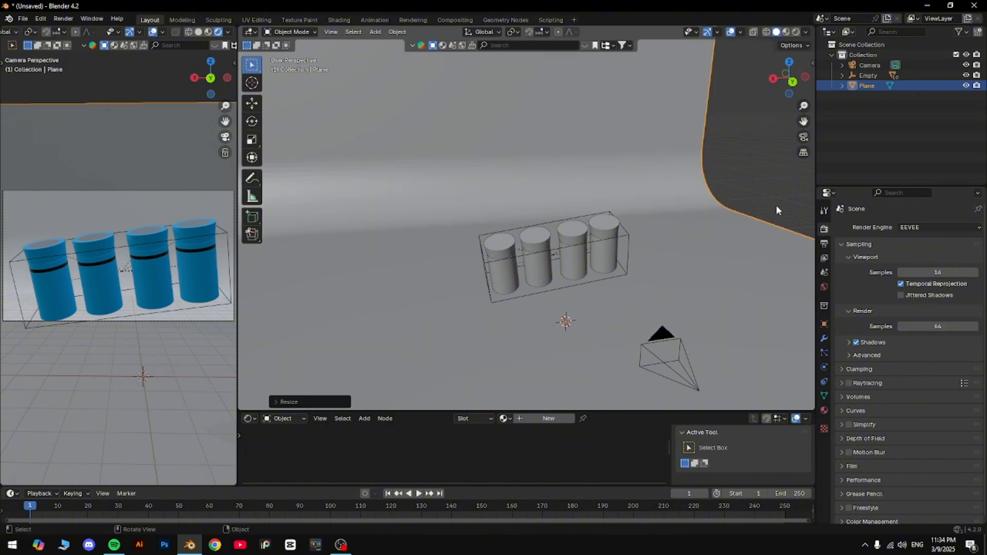
{"action": "left_click", "coordinate": [758, 177]}
Apply Shade Auto Smooth to the curved backdrop plane
{"action": "middle_click_drag", "start_coordinate": [576, 267], "coordinate": [633, 266]}
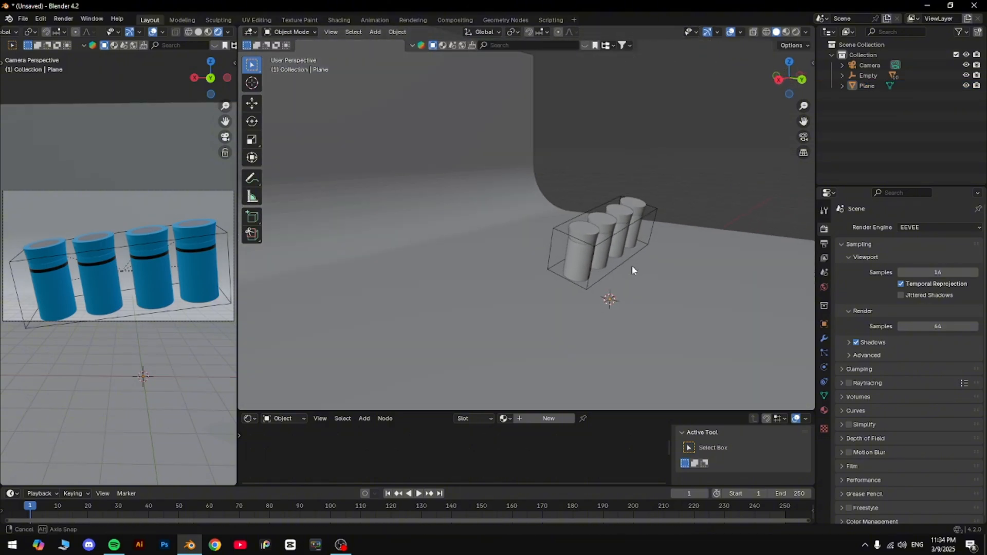
{"action": "left_click", "coordinate": [428, 233]}
{"action": "right_click", "coordinate": [428, 232]}
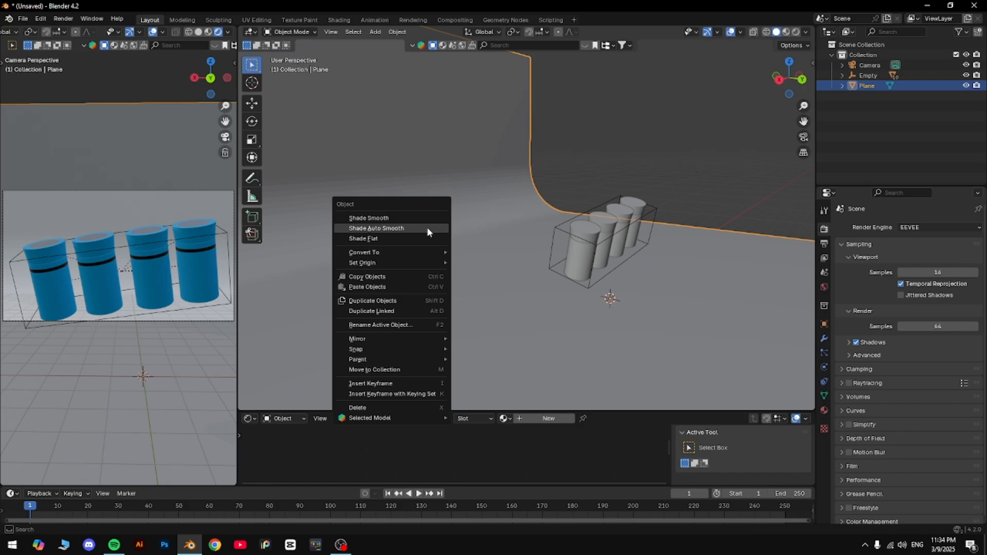
{"action": "right_click", "coordinate": [493, 227]}
{"action": "left_click", "coordinate": [493, 230]}
{"action": "left_click", "coordinate": [627, 145]}
{"action": "middle_click_drag", "start_coordinate": [627, 145], "coordinate": [609, 207]}
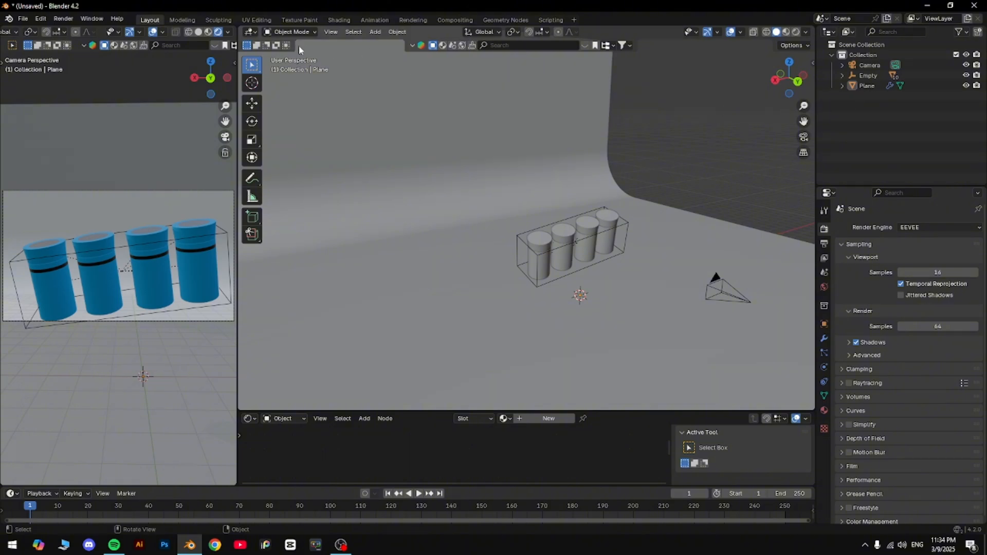
Enable Scene World lighting in the rendered camera viewport and set the world background strength to 0
{"action": "left_click", "coordinate": [824, 287]}
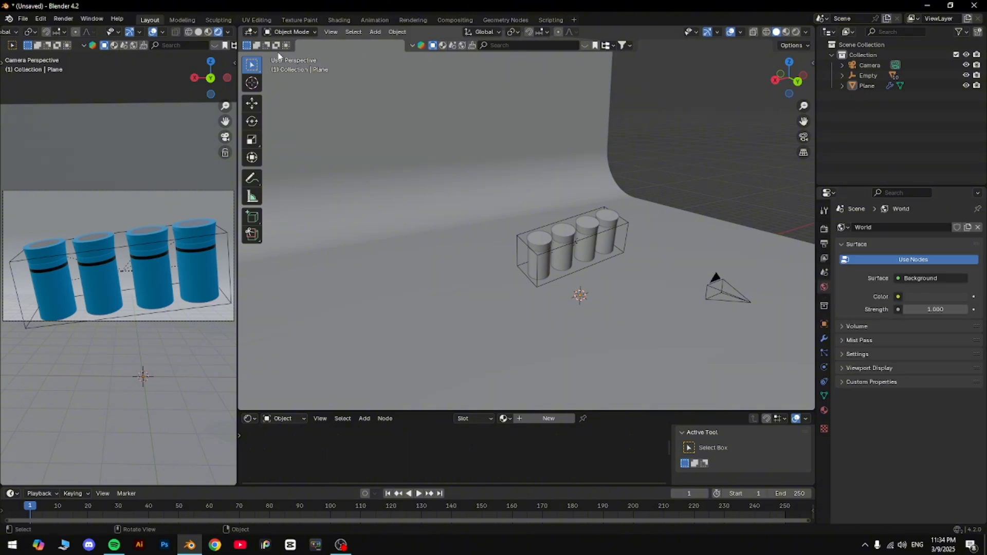
{"action": "left_click", "coordinate": [228, 32]}
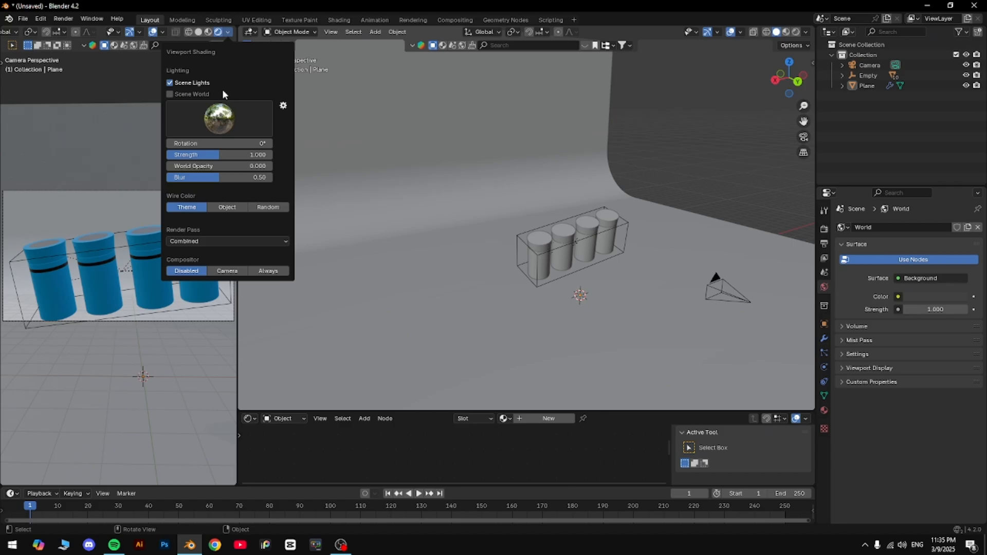
{"action": "left_click", "coordinate": [190, 97]}
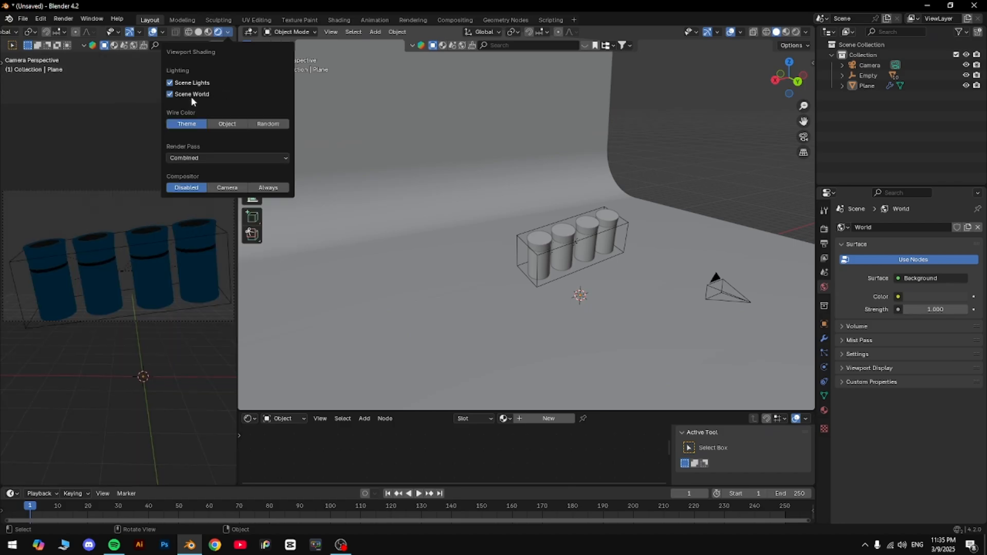
{"action": "left_click", "coordinate": [824, 324]}
{"action": "left_click", "coordinate": [825, 288]}
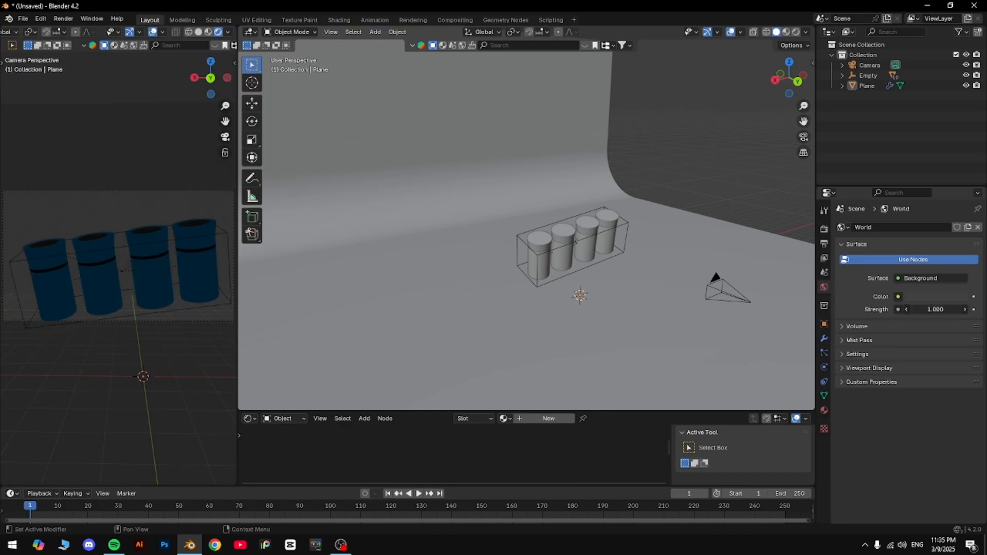
{"action": "left_click_drag", "start_coordinate": [935, 310], "coordinate": [873, 309]}
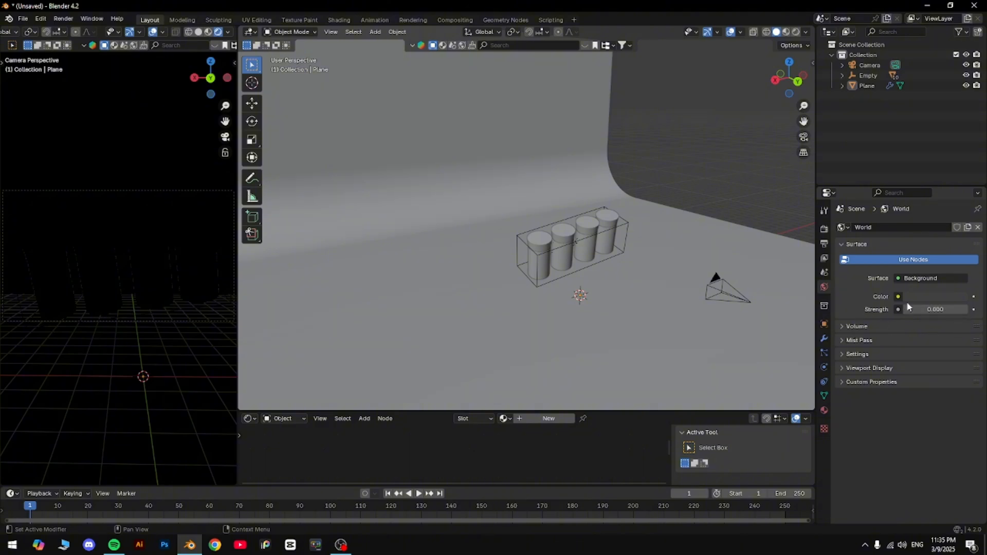
Show the solid-shaded main viewport through the scene camera
{"action": "middle_click_drag", "start_coordinate": [535, 223], "coordinate": [508, 227]}
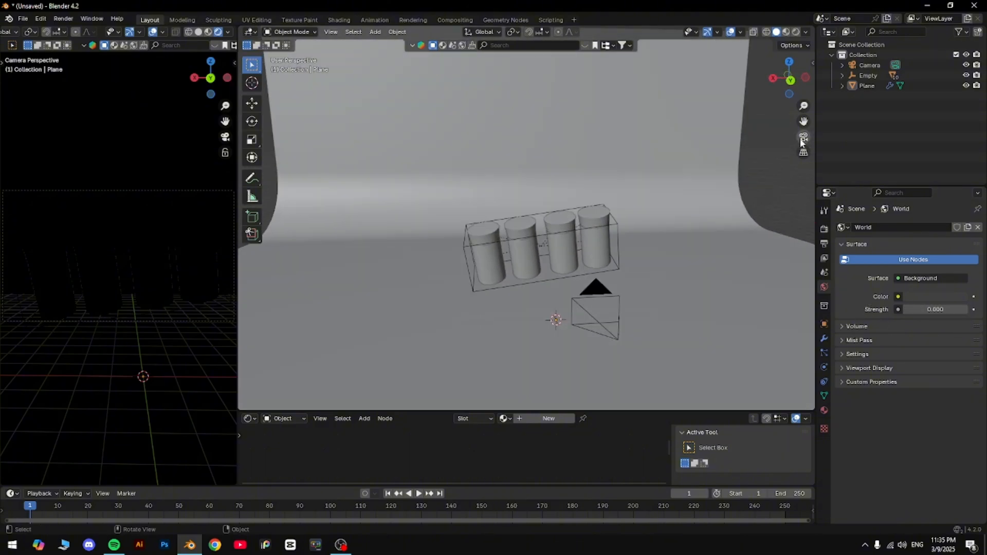
{"action": "left_click", "coordinate": [803, 136]}
{"action": "left_click", "coordinate": [375, 32]}
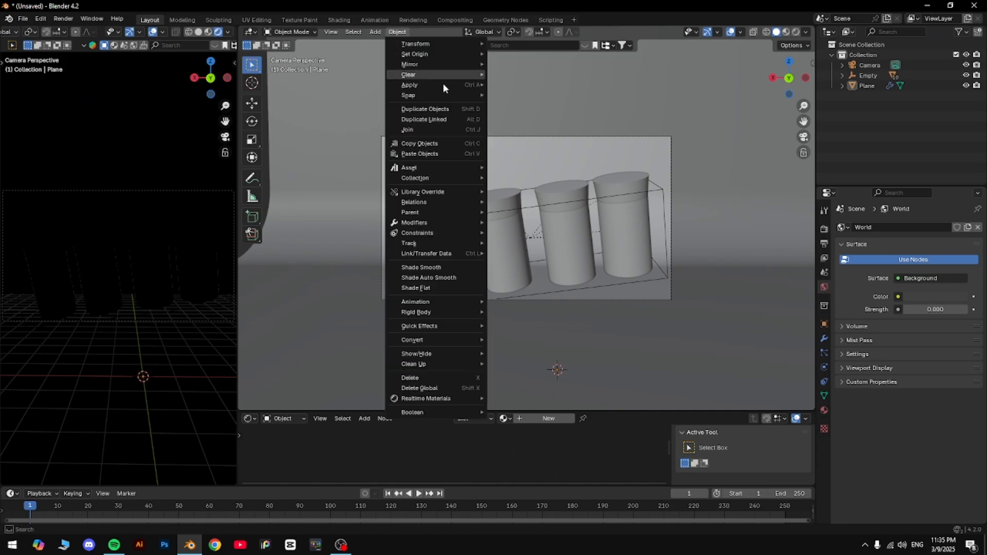
{"action": "left_click", "coordinate": [375, 32]}
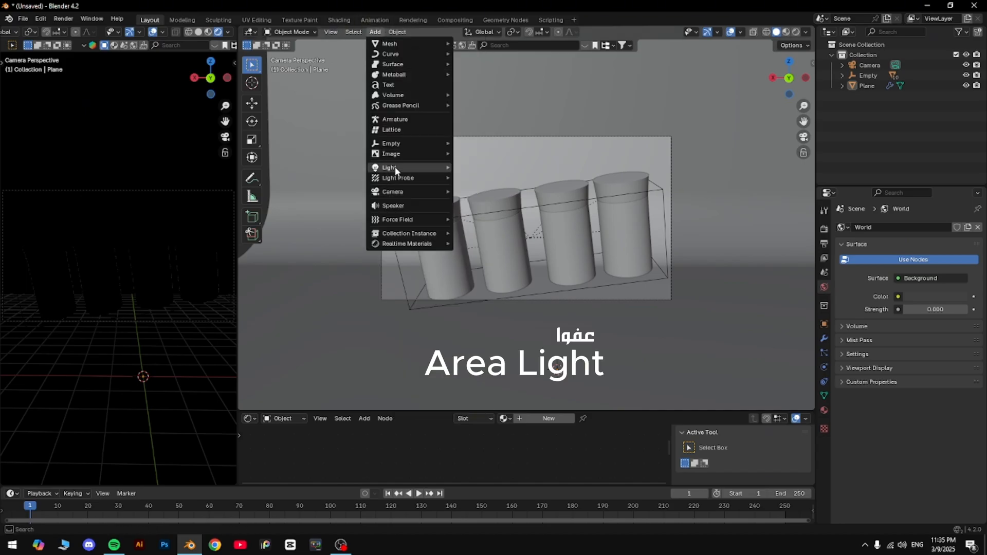
{"action": "mouse_move", "coordinate": [411, 168]}
{"action": "left_click", "coordinate": [470, 194]}
{"action": "right_click", "coordinate": [410, 212]}
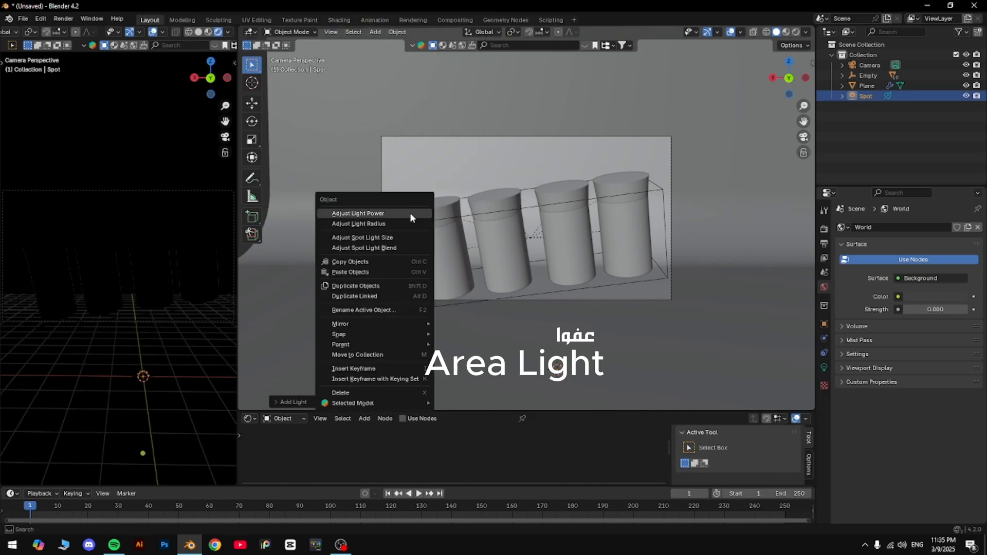
{"action": "left_click", "coordinate": [374, 393]}
Add an area light, scale it up and raise it above the row of cylinders
{"action": "left_click", "coordinate": [378, 33]}
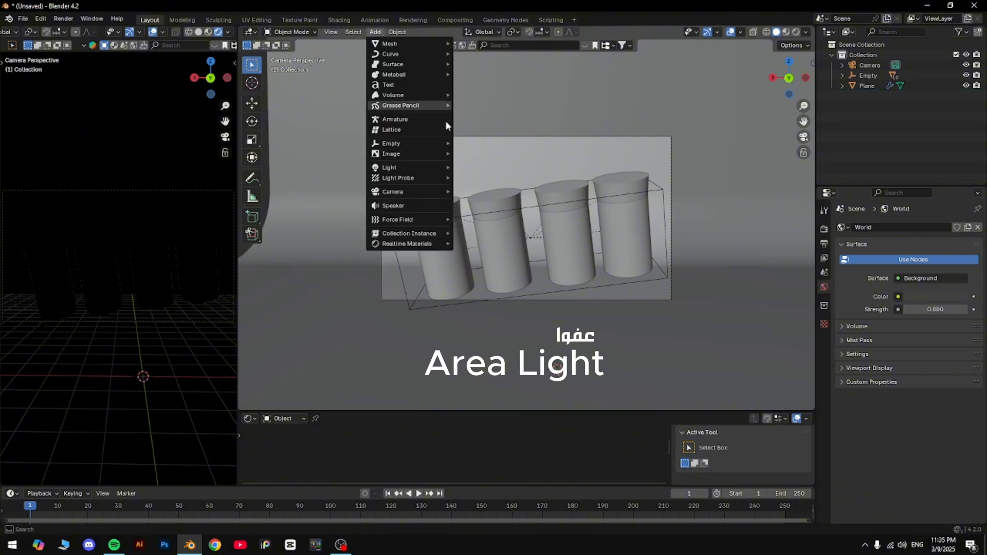
{"action": "mouse_move", "coordinate": [419, 169]}
{"action": "left_click", "coordinate": [491, 201]}
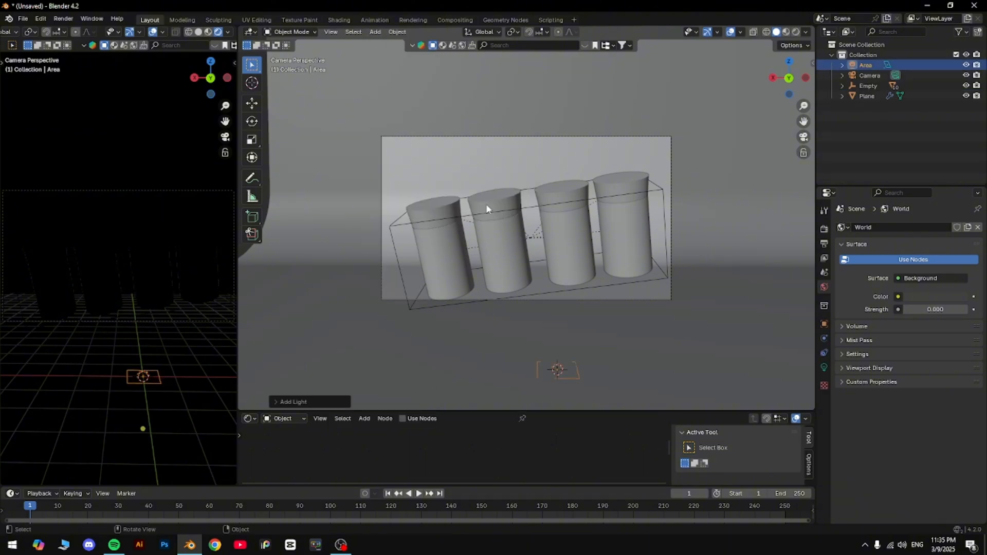
{"action": "key", "text": "s"}
{"action": "left_click", "coordinate": [467, 248]}
{"action": "left_click", "coordinate": [445, 51]}
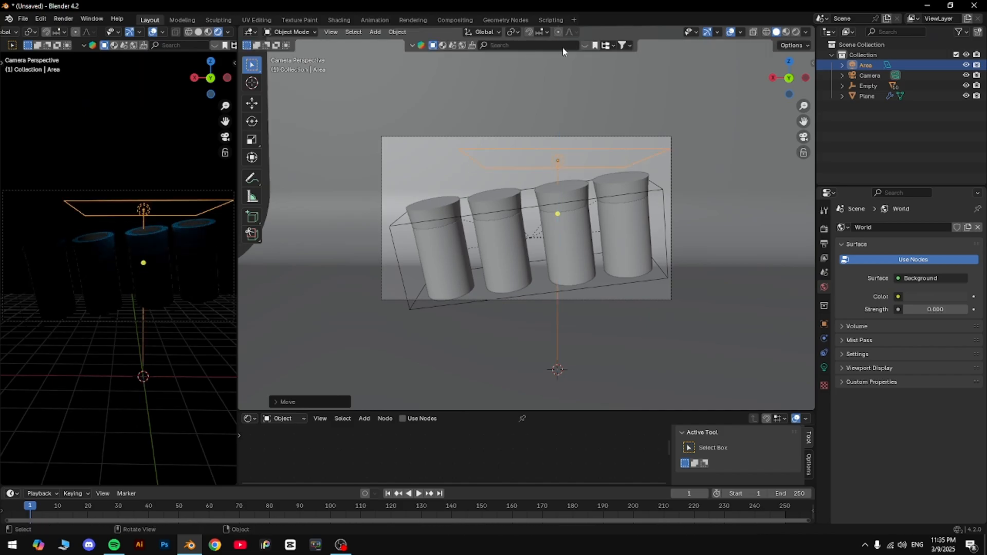
Set the area light's power to 9000 W
{"action": "left_click", "coordinate": [824, 367]}
{"action": "left_click", "coordinate": [902, 297]}
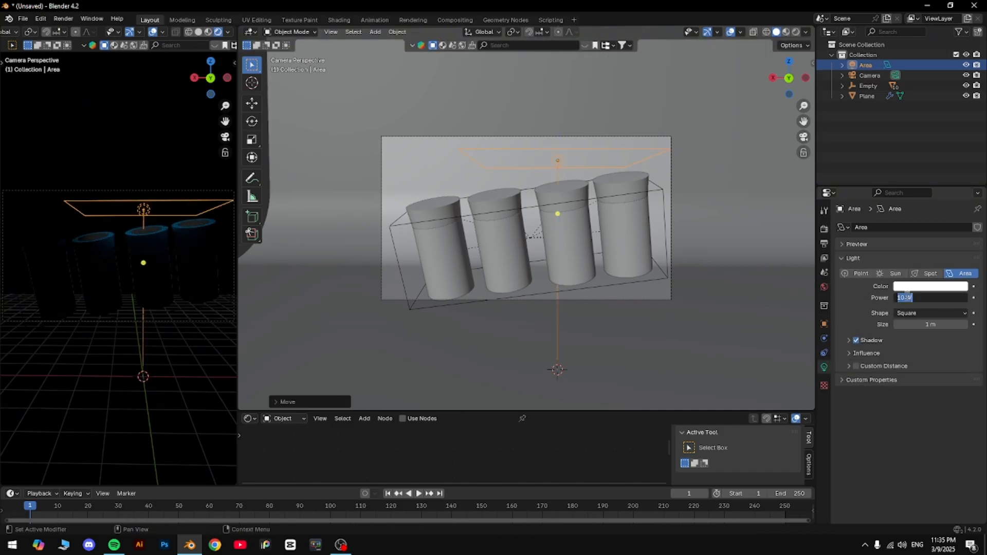
{"action": "key", "text": "Return"}
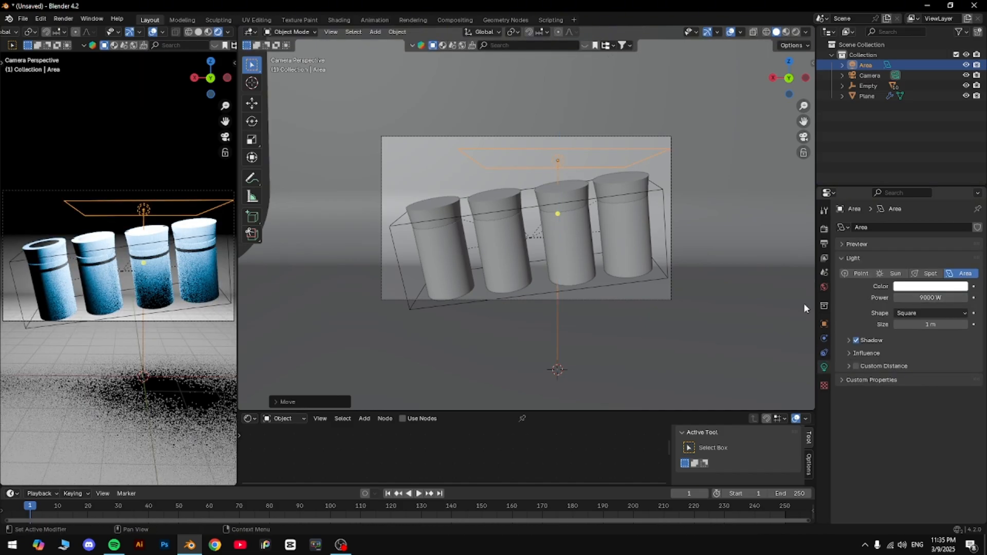
Move the area light to the upper left of the cylinders, tilt it toward them and stretch it along X
{"action": "key", "text": "g"}
{"action": "key", "text": "r"}
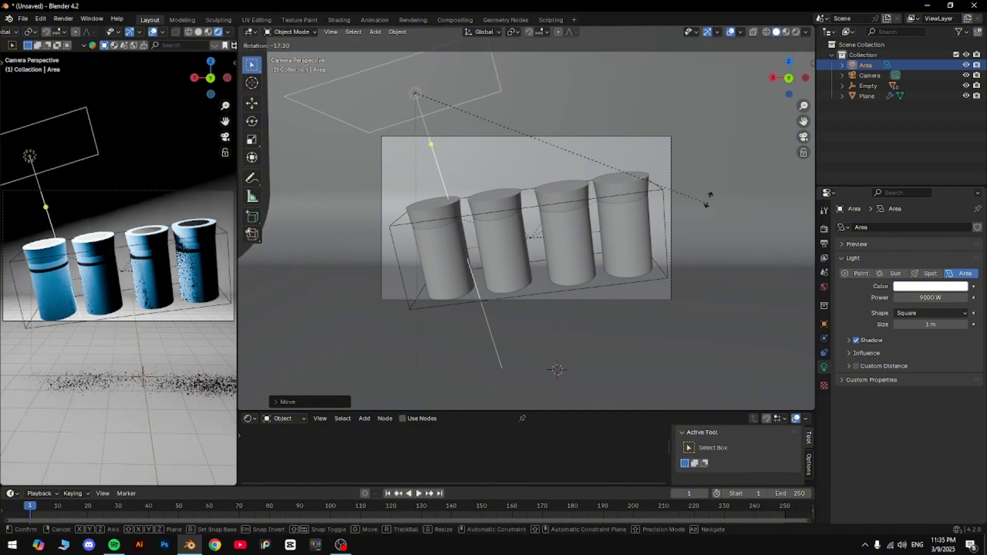
{"action": "key", "text": "s"}
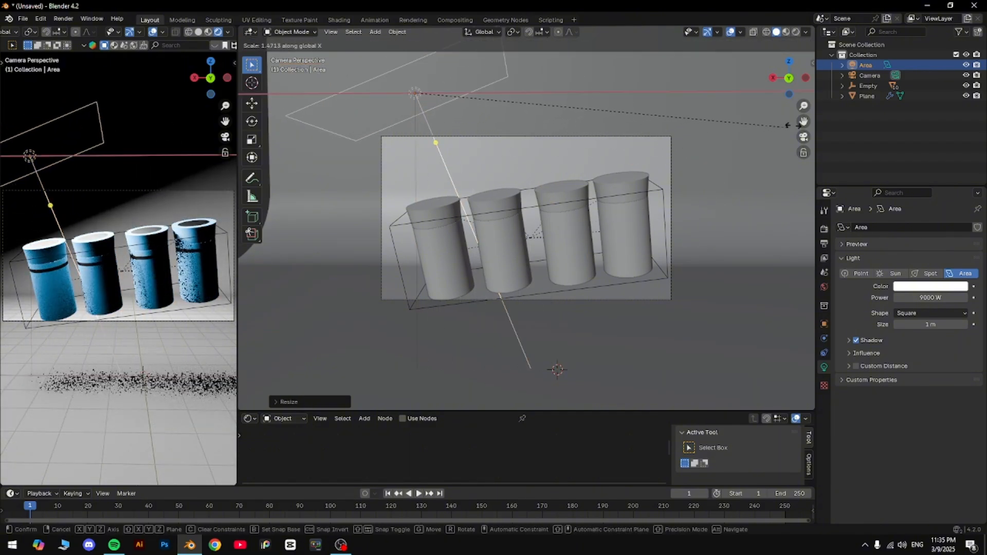
{"action": "key", "text": "g"}
{"action": "left_click", "coordinate": [493, 82]}
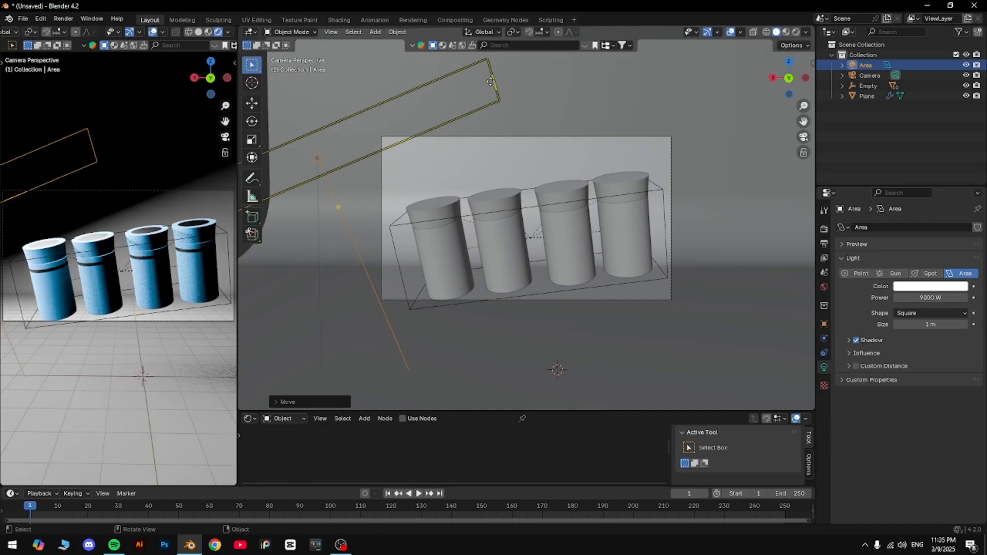
Tilt the area light to about 37° around Y and raise it to about X 13.4 m, Z 17.5 m
{"action": "key", "text": "r"}
{"action": "left_click", "coordinate": [547, 397]}
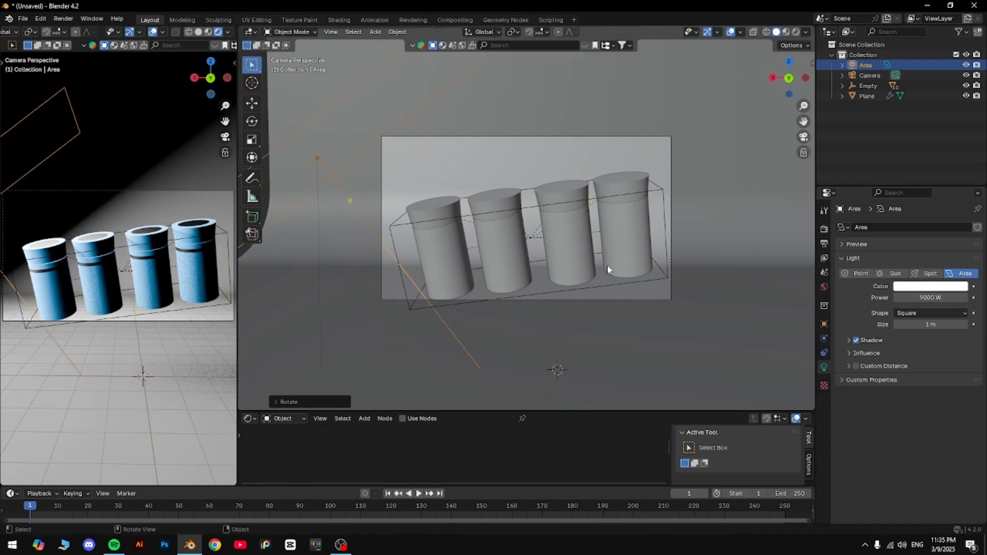
{"action": "key", "text": "g"}
{"action": "left_click", "coordinate": [517, 154]}
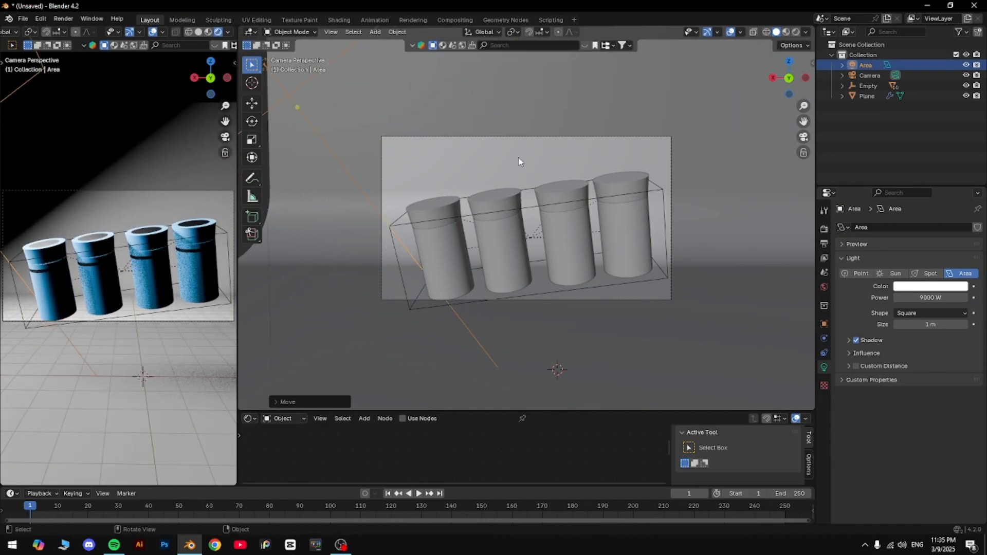
{"action": "key", "text": "g"}
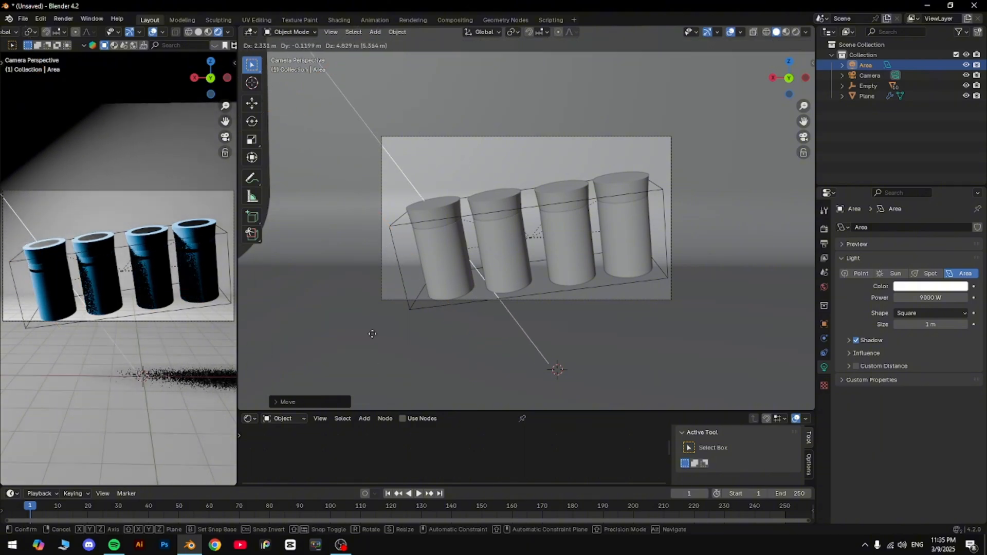
{"action": "left_click", "coordinate": [796, 150]}
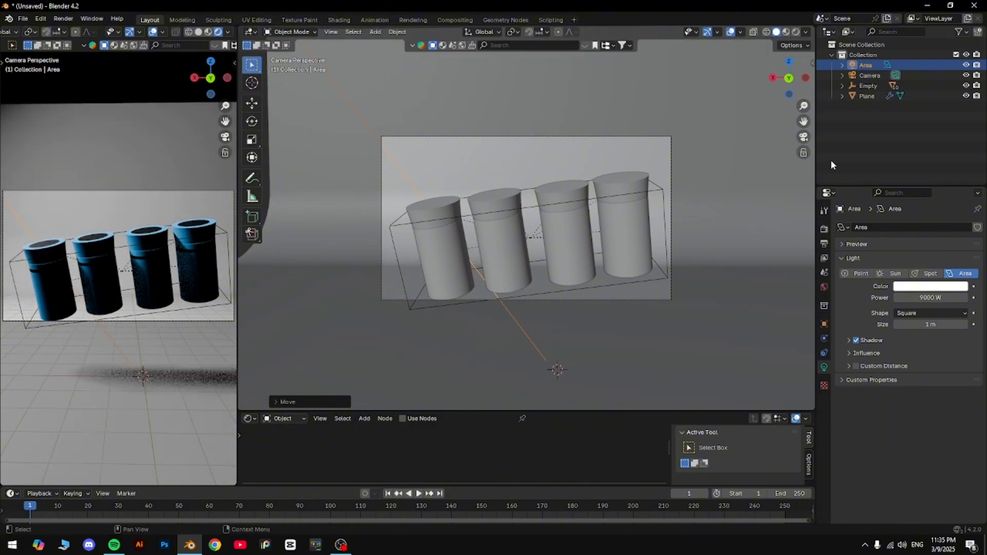
Duplicate the area light, tilt the copy to about -25° around Y and place it opposite at about X -7.2 m, Z 14.8 m
{"action": "scroll", "coordinate": [568, 211], "scroll_direction": "down", "scroll_amount": 4}
{"action": "key", "text": "shift+d"}
{"action": "left_click", "coordinate": [774, 322]}
{"action": "left_click", "coordinate": [824, 324]}
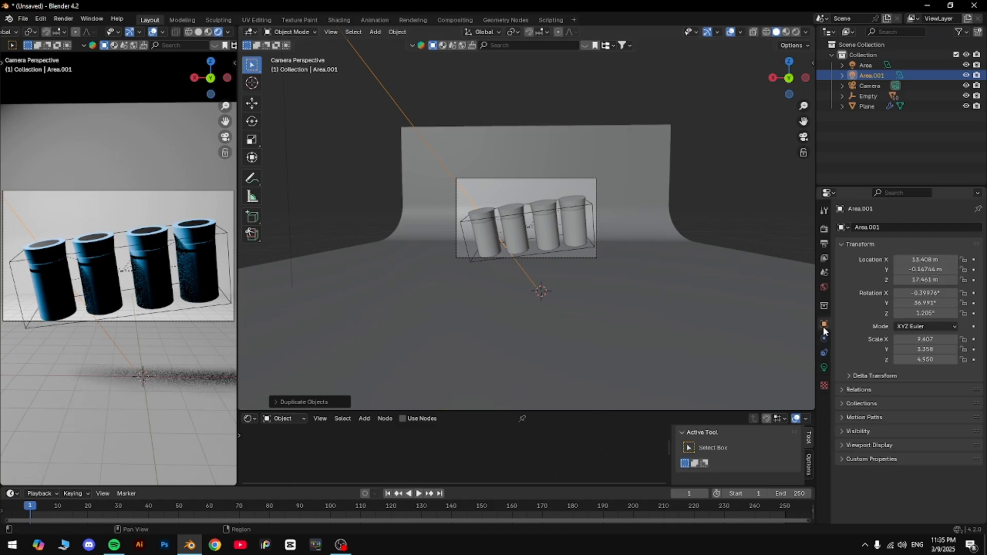
{"action": "scroll", "coordinate": [568, 260], "scroll_direction": "down", "scroll_amount": 2}
{"action": "key", "text": "r"}
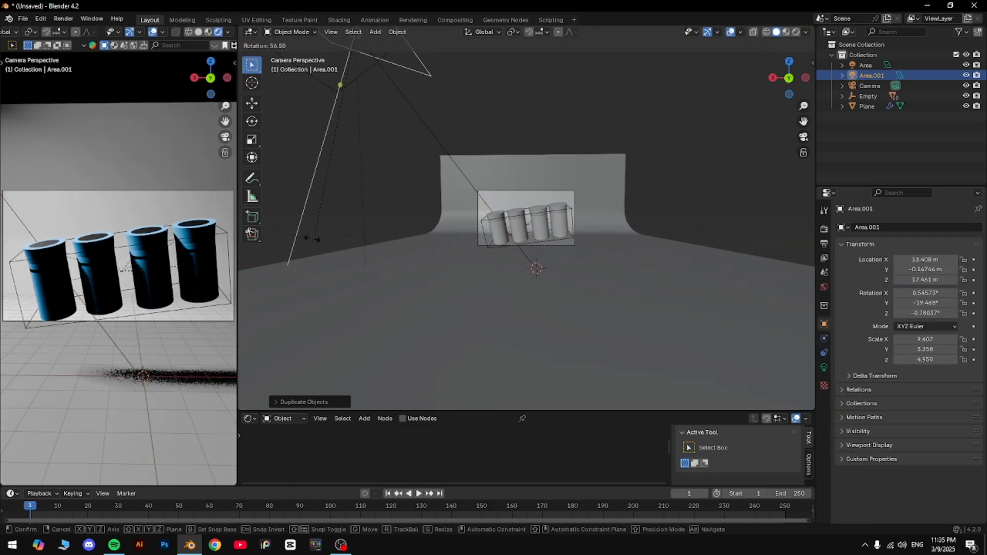
{"action": "left_click", "coordinate": [301, 225]}
{"action": "key", "text": "g"}
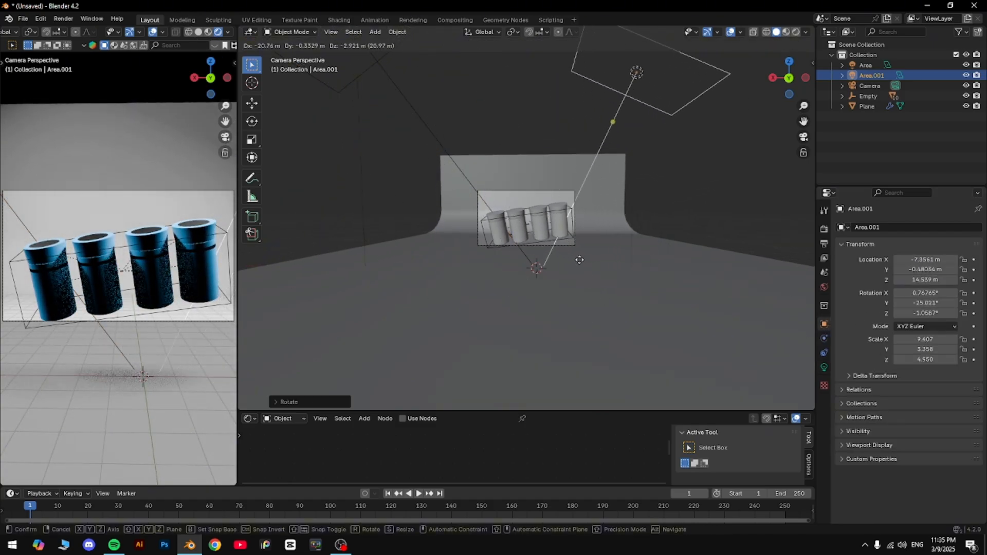
{"action": "left_click", "coordinate": [597, 256]}
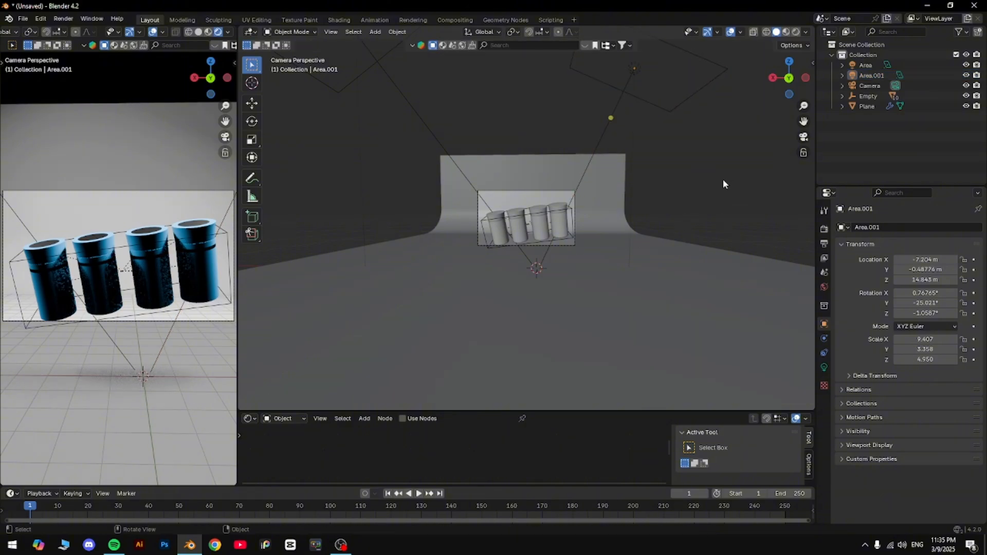
Add another area light at the scene origin
{"action": "middle_click_drag", "start_coordinate": [700, 178], "coordinate": [584, 258]}
{"action": "left_click", "coordinate": [803, 137]}
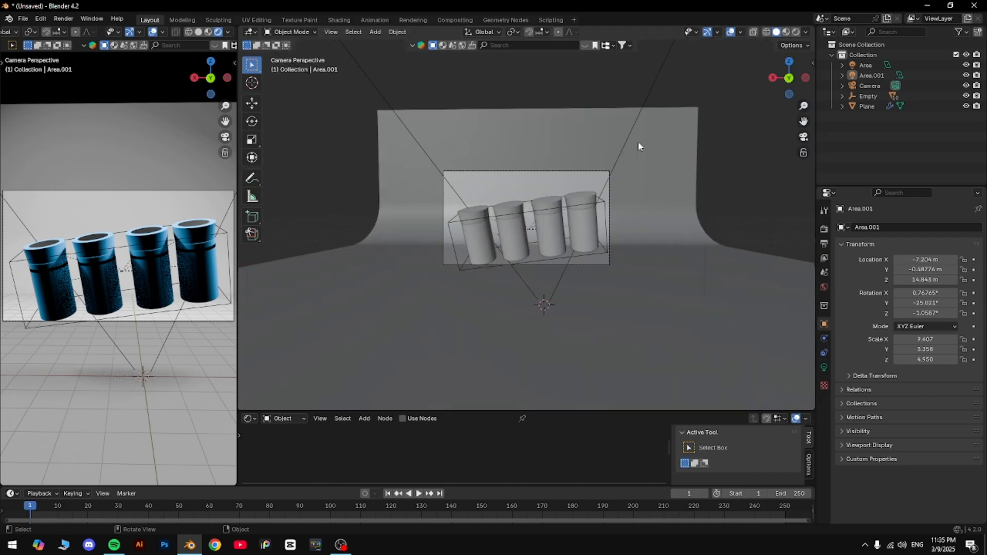
{"action": "left_click", "coordinate": [381, 33]}
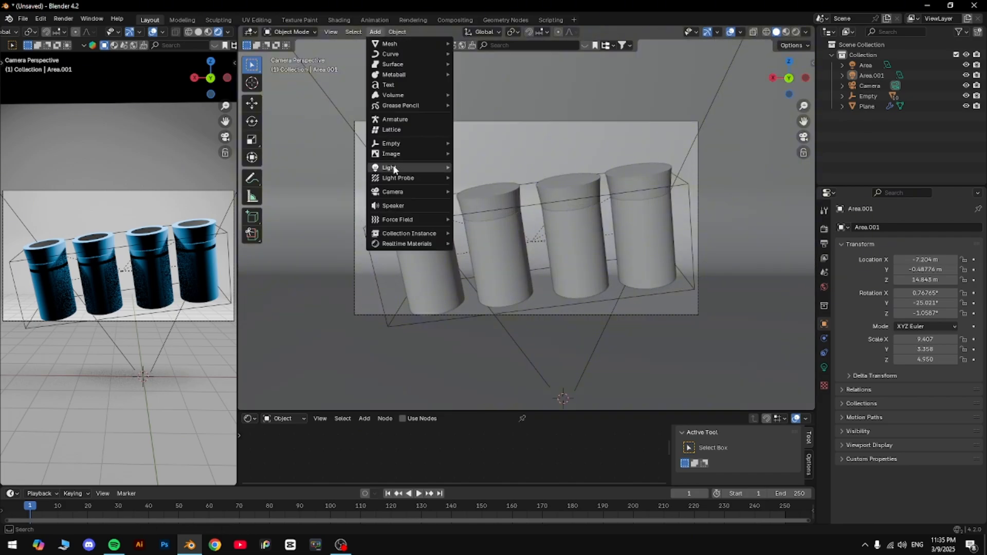
{"action": "mouse_move", "coordinate": [404, 167]}
{"action": "left_click", "coordinate": [485, 202]}
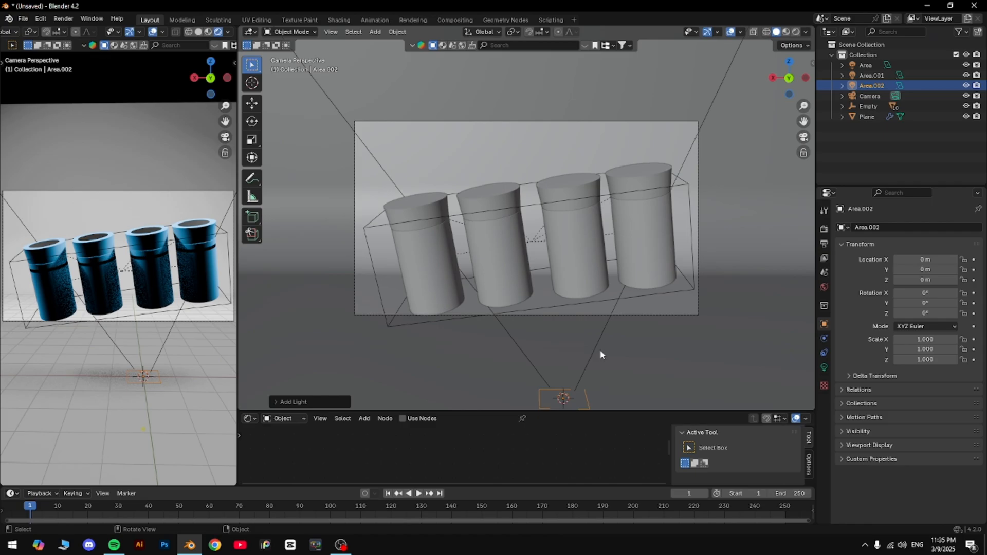
Move the new area light above the cylinders to about X 0.65 m, Z 5 m and scale it up to about 4.88
{"action": "scroll", "coordinate": [600, 341], "scroll_direction": "down", "scroll_amount": 2}
{"action": "key", "text": "g"}
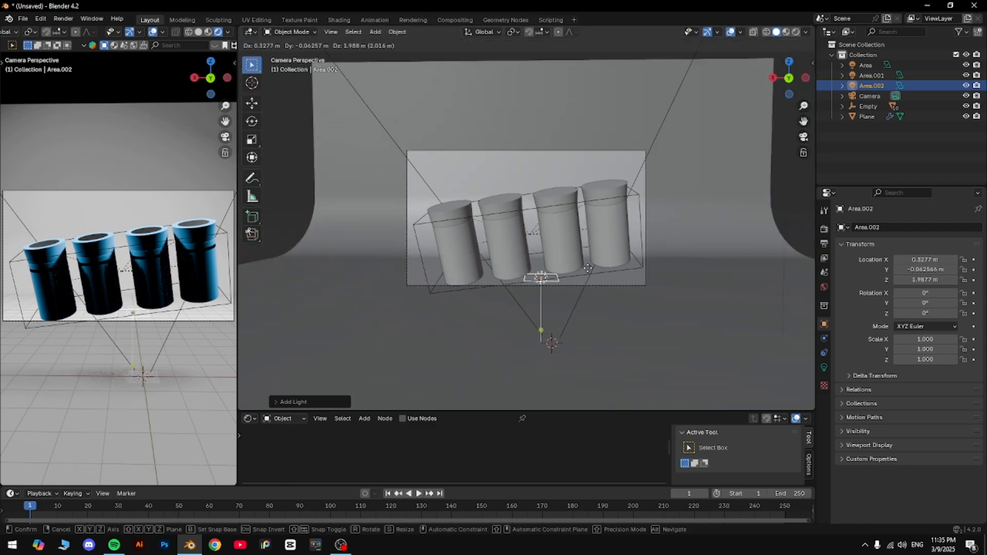
{"action": "key", "text": "x"}
{"action": "key", "text": "z"}
{"action": "left_click", "coordinate": [613, 155]}
{"action": "key", "text": "s"}
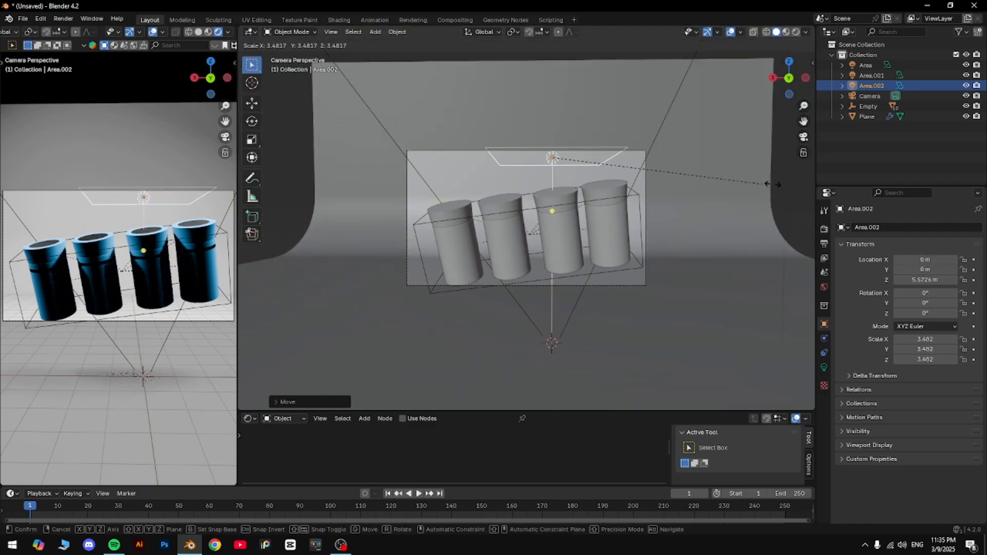
{"action": "left_click", "coordinate": [273, 182]}
{"action": "key", "text": "g"}
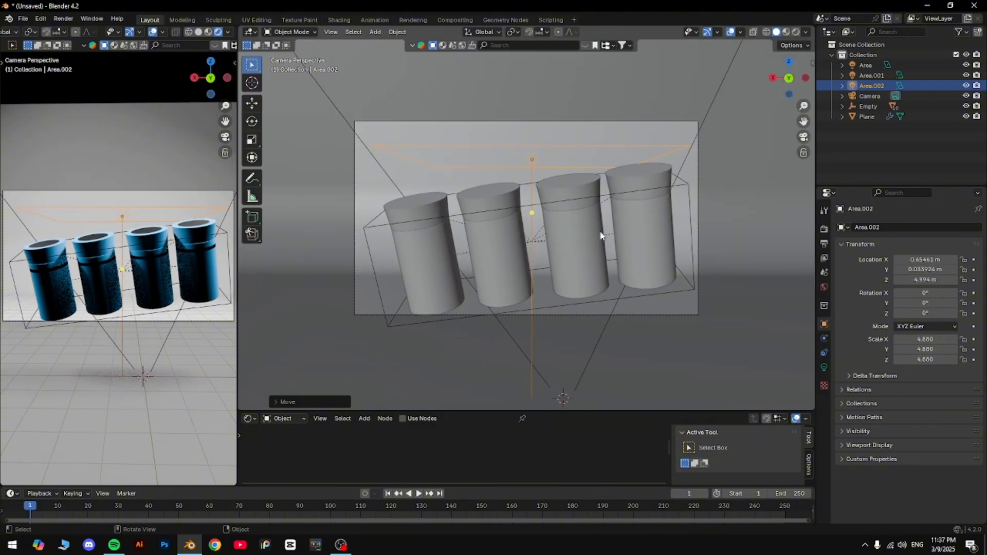
Raise the overhead area light along Z to about 6.1 m
{"action": "scroll", "coordinate": [600, 235], "scroll_direction": "down", "scroll_amount": 1}
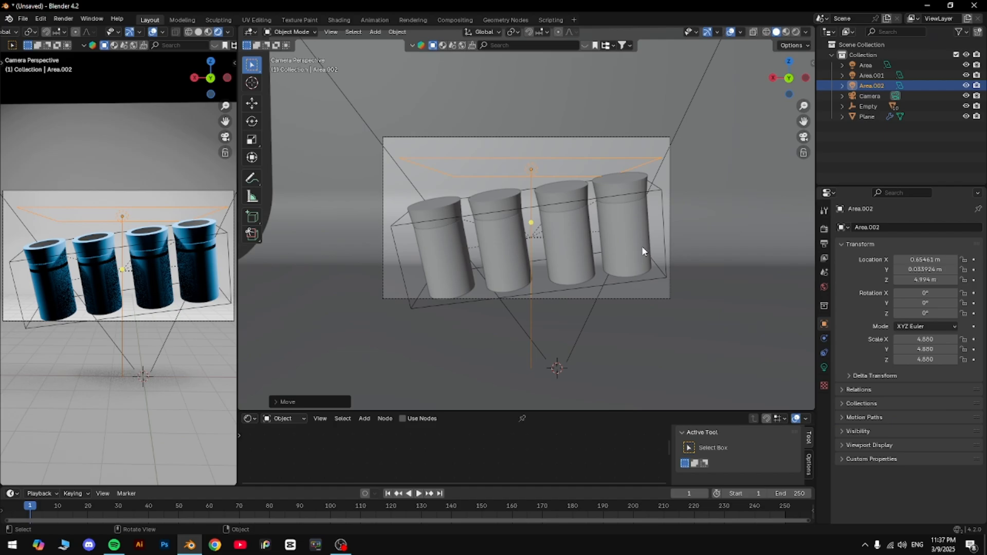
{"action": "middle_click_drag", "start_coordinate": [641, 245], "coordinate": [578, 264]}
{"action": "key", "text": "g"}
{"action": "key", "text": "z"}
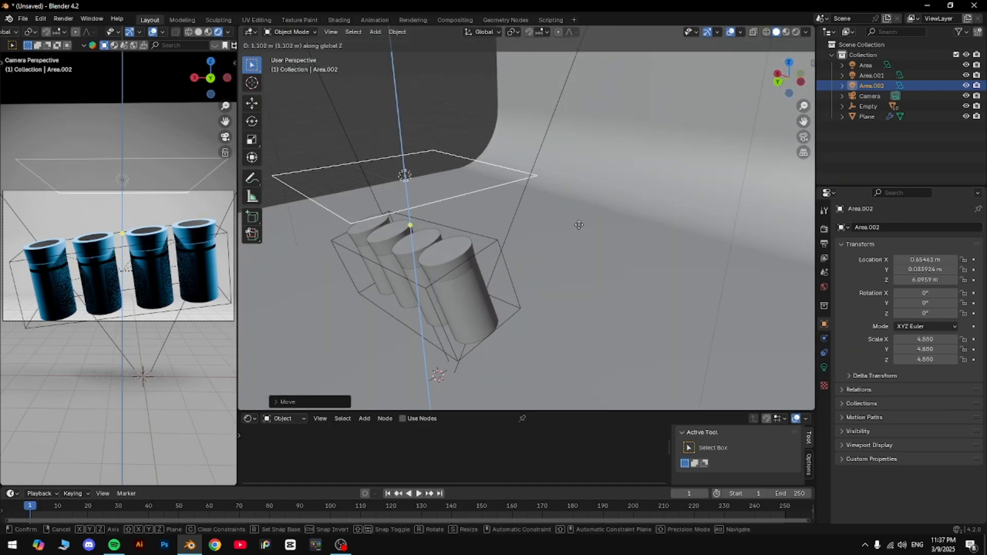
{"action": "left_click", "coordinate": [579, 225]}
Duplicate the overhead area light in place and set the copy's X rotation to 90°
{"action": "key", "text": "shift+d"}
{"action": "right_click", "coordinate": [776, 343]}
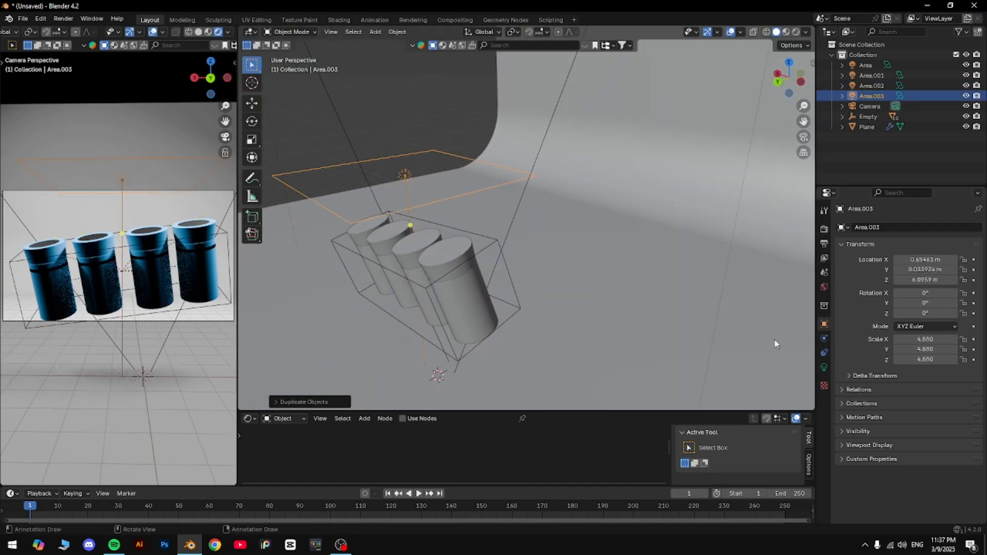
{"action": "left_click_drag", "start_coordinate": [926, 304], "coordinate": [904, 293]}
{"action": "key", "text": "ctrl+z"}
{"action": "left_click", "coordinate": [927, 293]}
{"action": "type", "text": "90"}
{"action": "key", "text": "Return"}
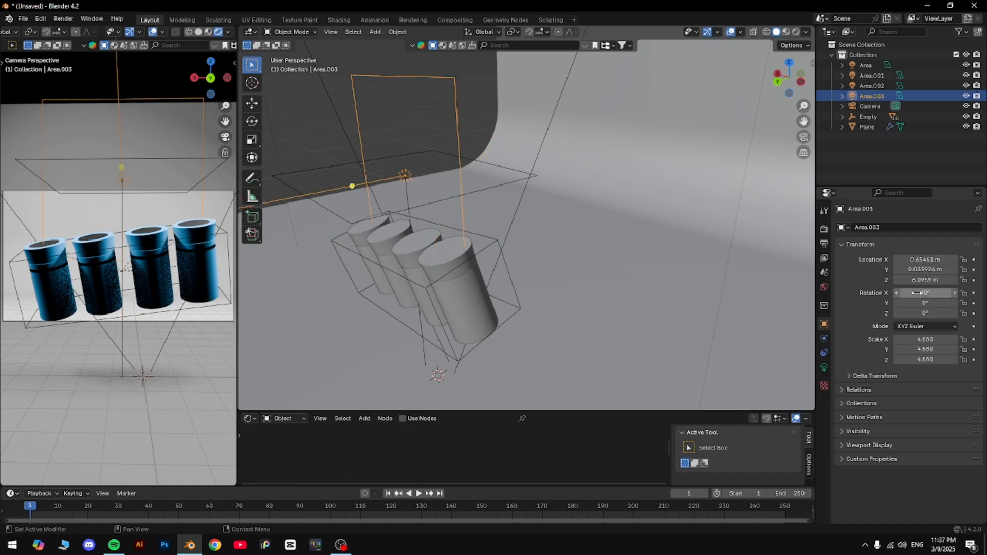
{"action": "left_click", "coordinate": [942, 292]}
{"action": "key", "text": "Return"}
Move the upright area light in front of the cylinders on the camera side and enlarge it
{"action": "middle_click_drag", "start_coordinate": [798, 276], "coordinate": [576, 239]}
{"action": "key", "text": "g"}
{"action": "left_click", "coordinate": [454, 297]}
{"action": "key", "text": "g"}
{"action": "left_click", "coordinate": [557, 276]}
{"action": "key", "text": "s"}
{"action": "left_click", "coordinate": [802, 350]}
Raise the front area light's power to about 273 W
{"action": "left_click", "coordinate": [824, 367]}
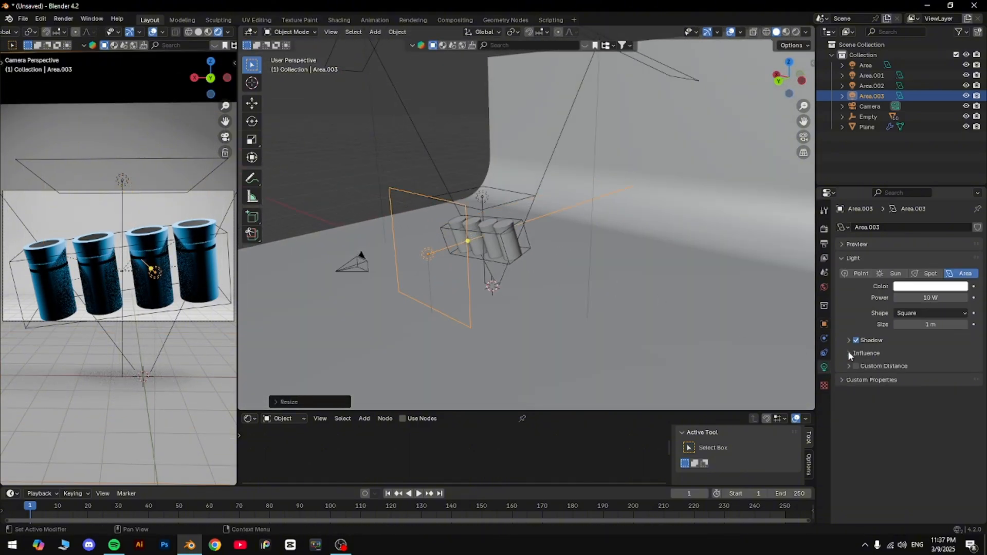
{"action": "left_click_drag", "start_coordinate": [930, 297], "coordinate": [975, 298]}
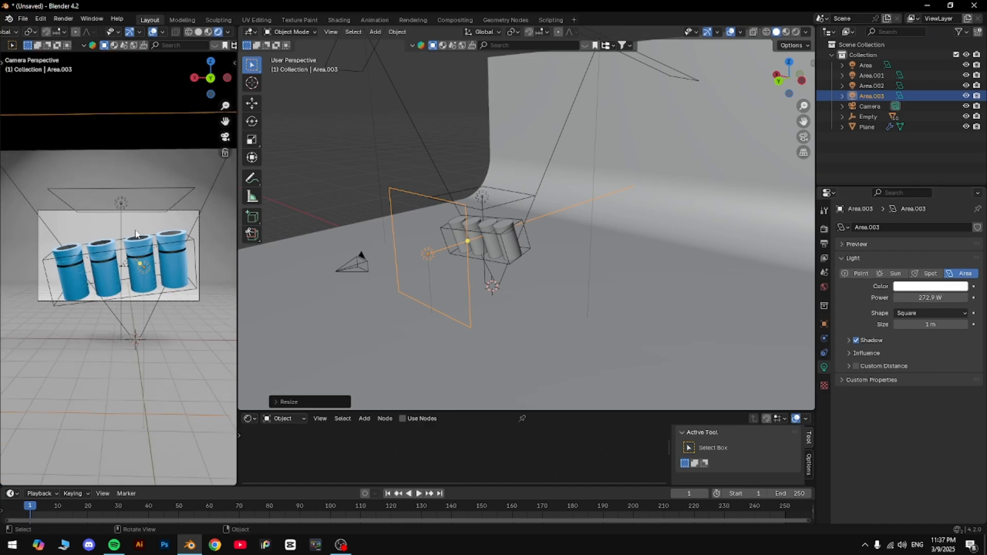
{"action": "scroll", "coordinate": [159, 230], "scroll_direction": "up", "scroll_amount": 3}
{"action": "key", "text": "Home"}
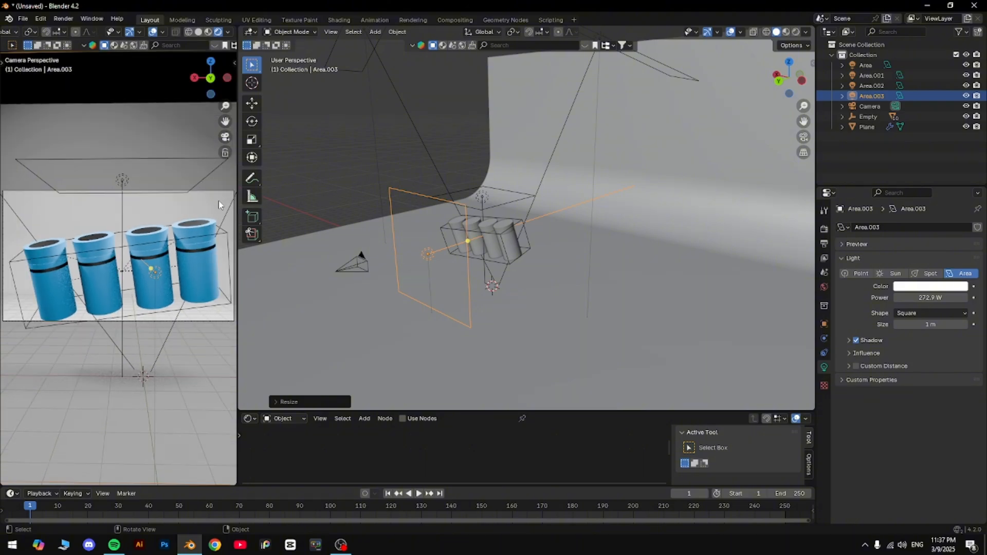
Select the body of the rightmost cylinder and enlarge the node editor to show its material nodes
{"action": "middle_click_drag", "start_coordinate": [506, 213], "coordinate": [613, 184]}
{"action": "scroll", "coordinate": [574, 208], "scroll_direction": "down", "scroll_amount": 5}
{"action": "left_click", "coordinate": [680, 169]}
{"action": "middle_click_drag", "start_coordinate": [680, 173], "coordinate": [613, 195]}
{"action": "scroll", "coordinate": [665, 189], "scroll_direction": "up", "scroll_amount": 5}
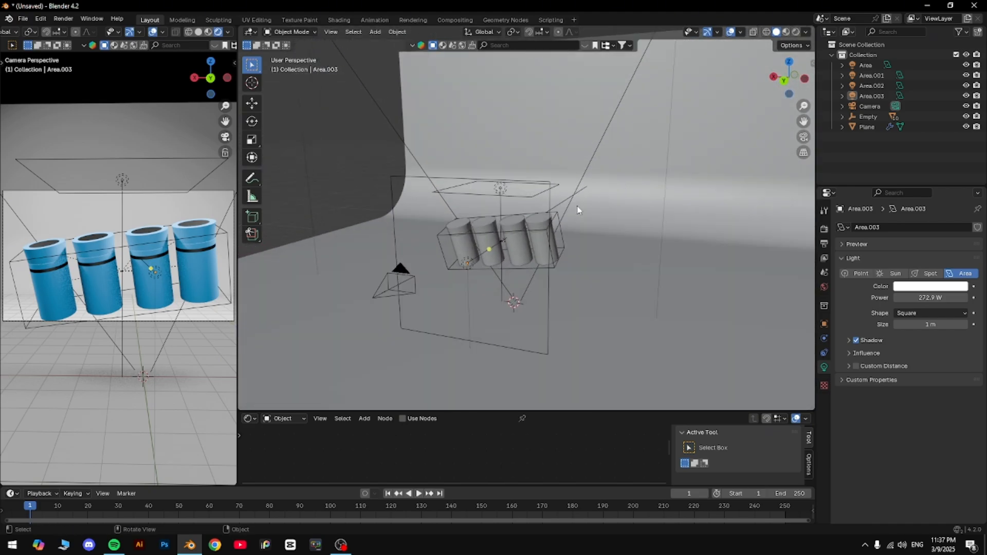
{"action": "scroll", "coordinate": [555, 242], "scroll_direction": "up", "scroll_amount": 3}
{"action": "left_click", "coordinate": [554, 251]}
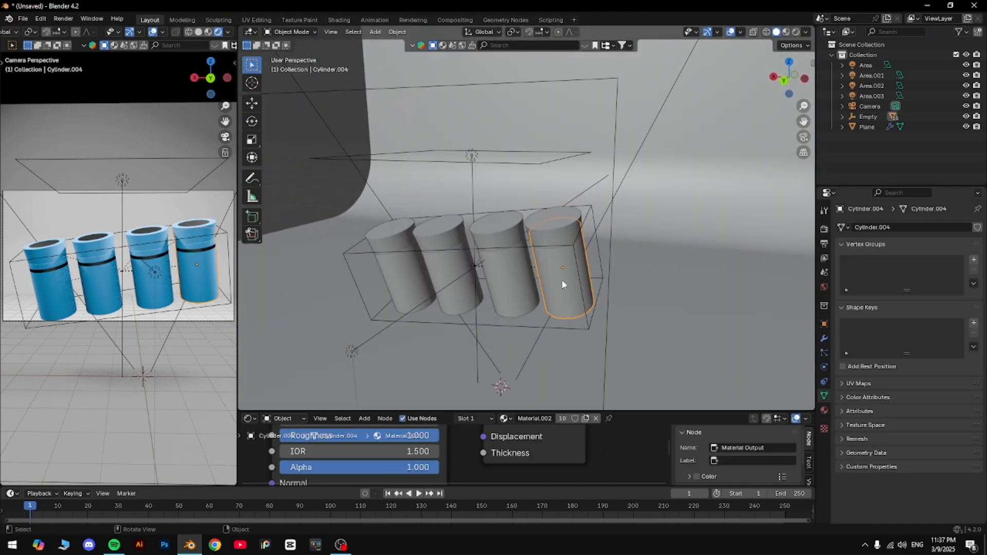
{"action": "left_click_drag", "start_coordinate": [555, 410], "coordinate": [534, 277]}
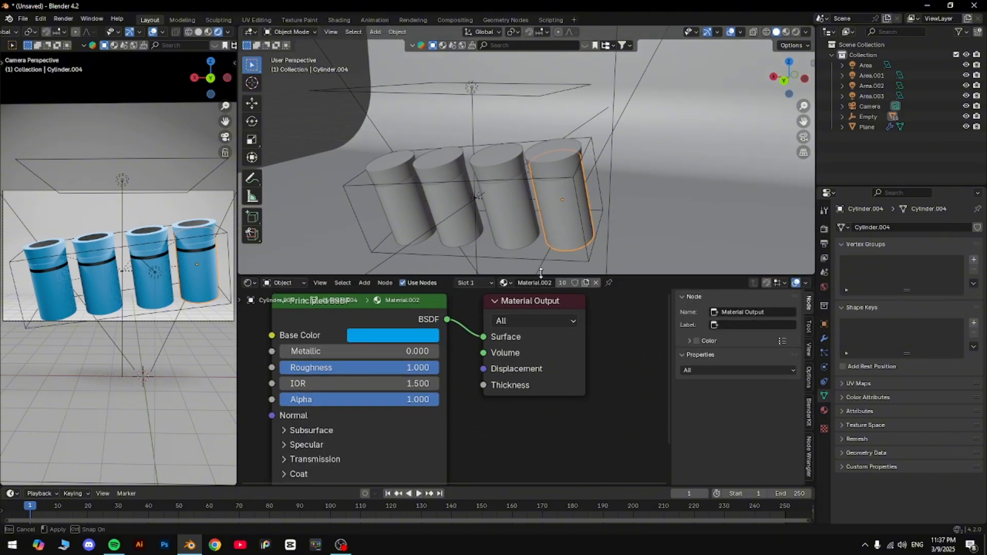
{"action": "scroll", "coordinate": [531, 308], "scroll_direction": "up", "scroll_amount": 3}
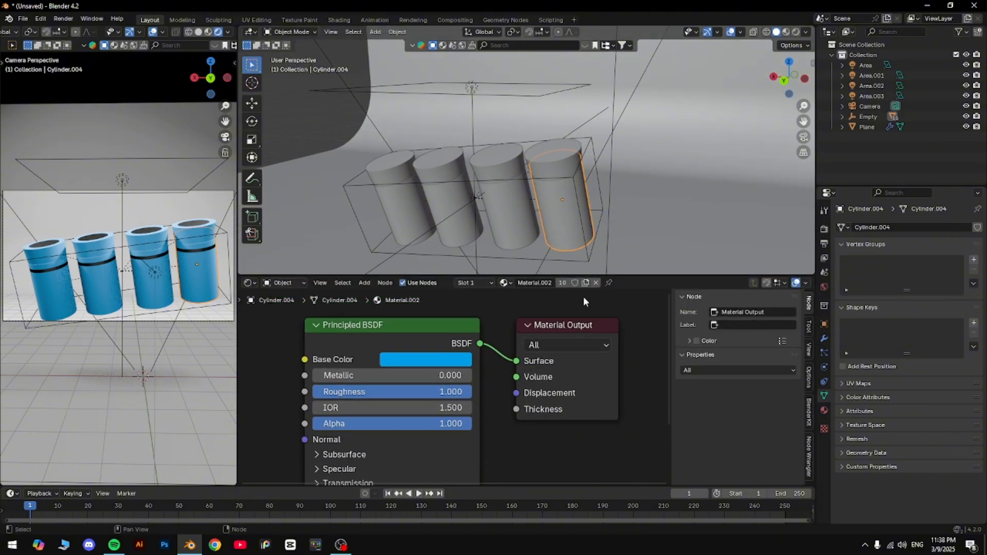
Give the bodies of the three rightmost cylinders their own copies of the shared blue material
{"action": "left_click", "coordinate": [586, 282]}
{"action": "left_click", "coordinate": [520, 213]}
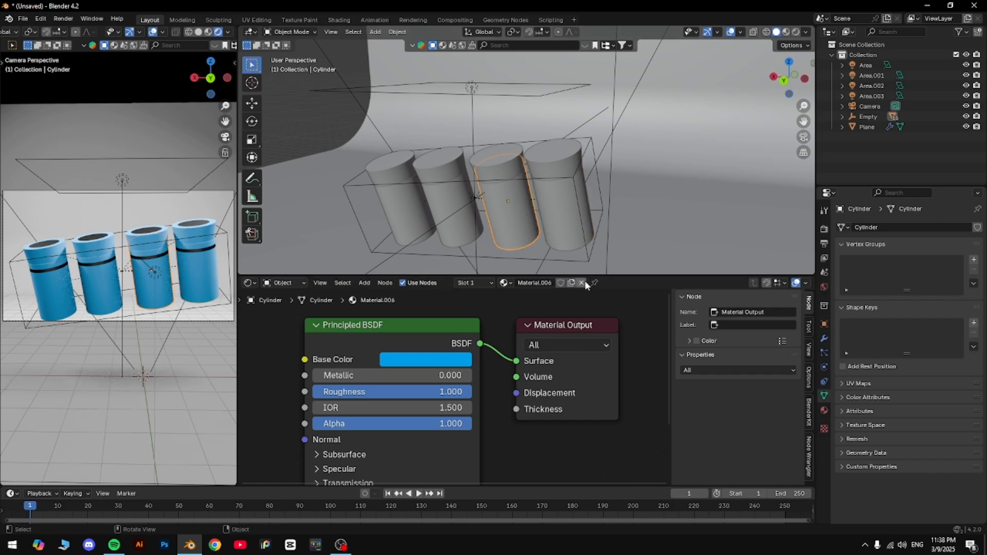
{"action": "left_click", "coordinate": [465, 208]}
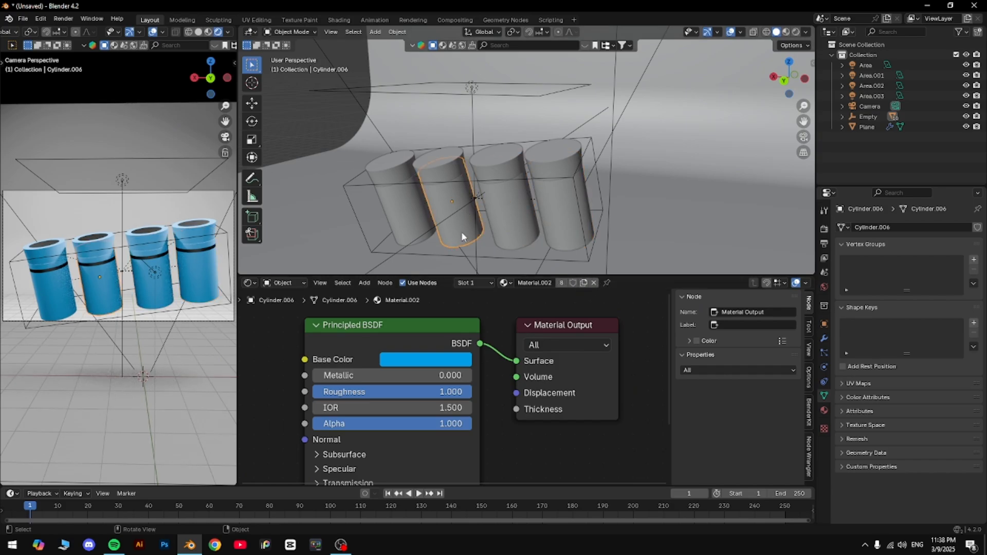
{"action": "left_click", "coordinate": [584, 283]}
Change the rightmost cylinder body's base color to a light turquoise
{"action": "left_click", "coordinate": [565, 209]}
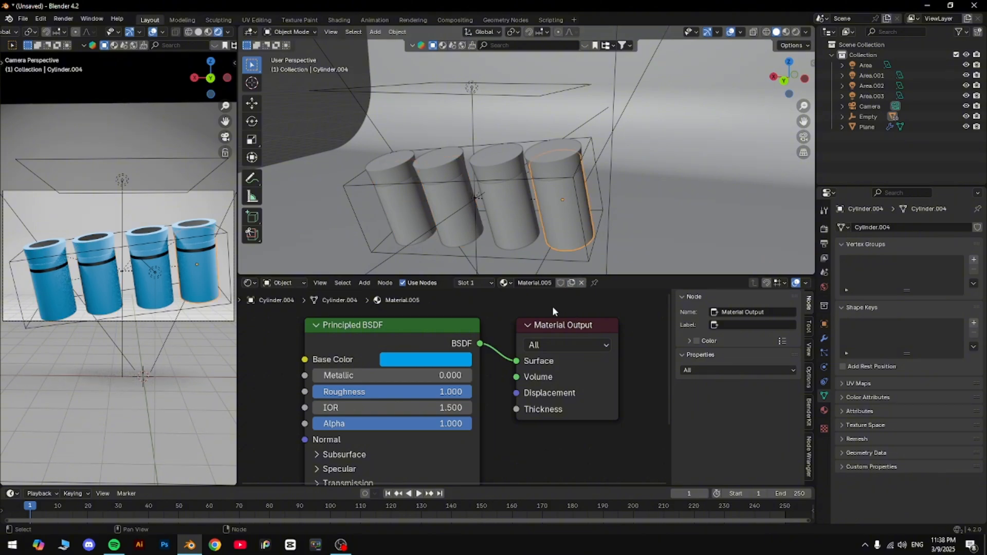
{"action": "left_click", "coordinate": [418, 358]}
{"action": "mouse_move", "coordinate": [483, 157]}
{"action": "left_mouse_down"}
{"action": "mouse_move", "coordinate": [447, 185]}
{"action": "mouse_move", "coordinate": [405, 175]}
{"action": "mouse_move", "coordinate": [450, 168]}
{"action": "left_mouse_up"}
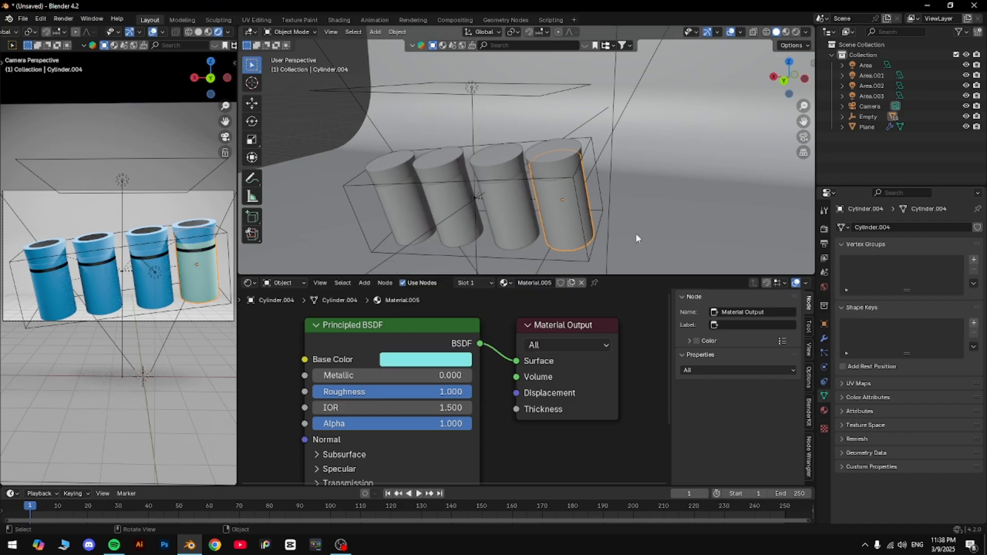
Assign the turquoise Material.005 to the rightmost cylinder's lid
{"action": "left_click", "coordinate": [552, 157]}
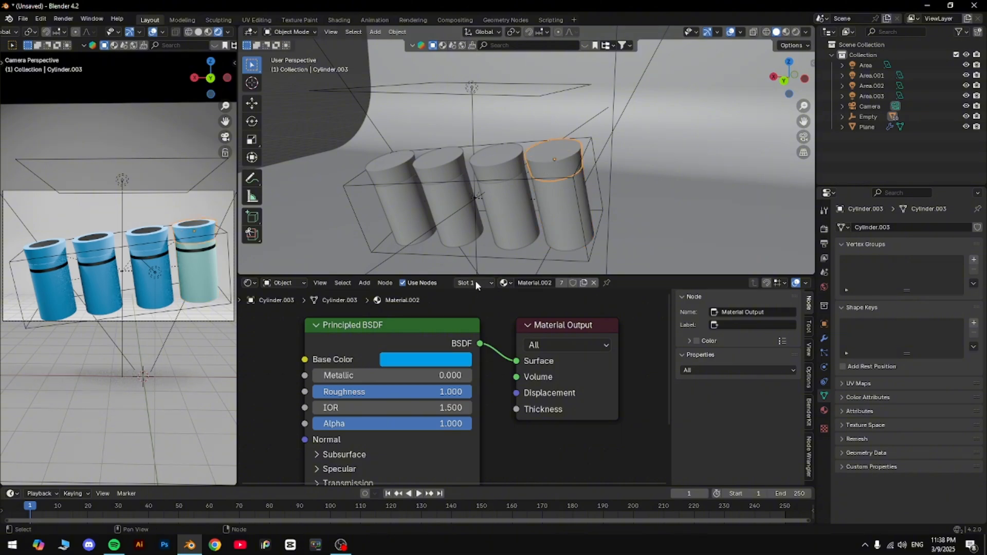
{"action": "left_click", "coordinate": [504, 282]}
{"action": "left_click", "coordinate": [533, 365]}
{"action": "left_click", "coordinate": [504, 283]}
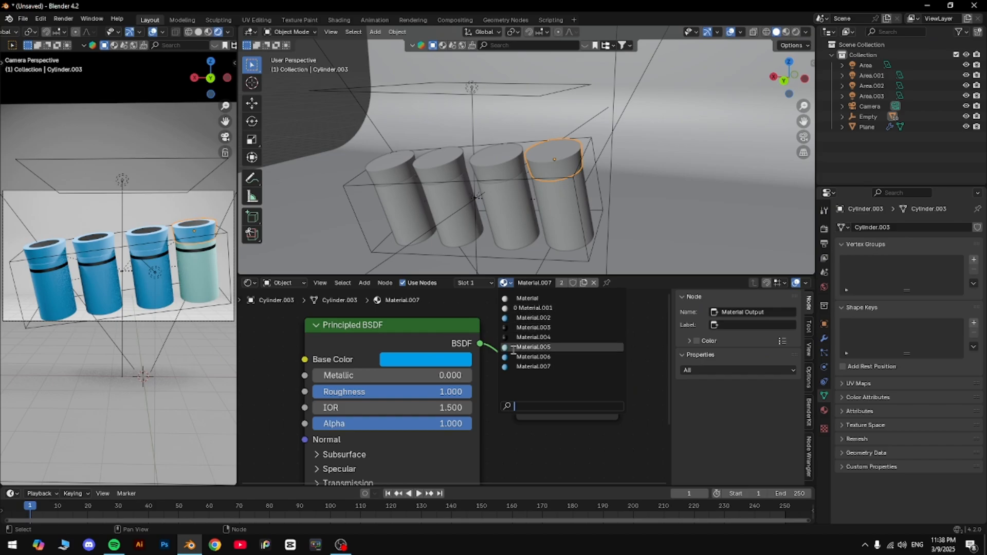
{"action": "left_click", "coordinate": [532, 348]}
Change the base color of the third cylinder's body to a warm yellow
{"action": "left_click", "coordinate": [513, 211]}
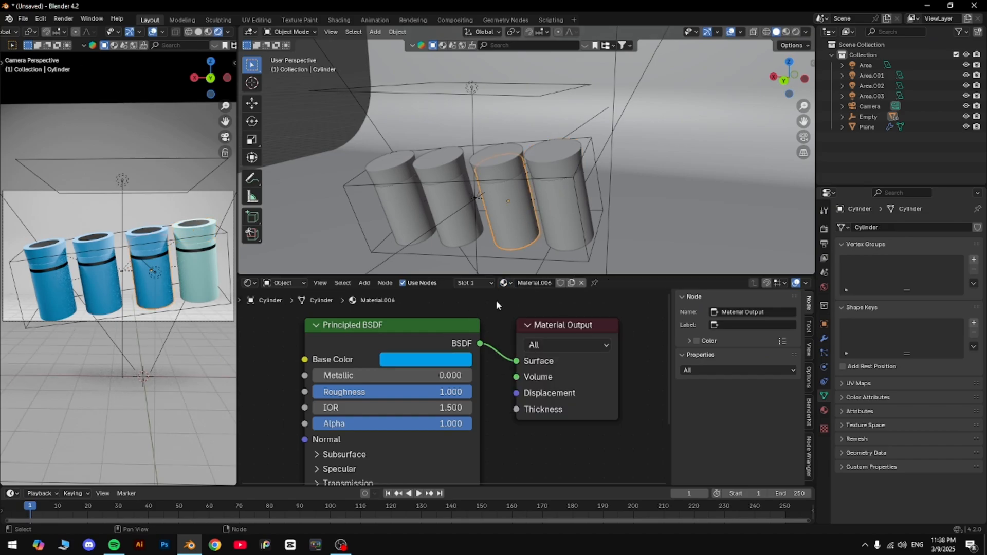
{"action": "left_click", "coordinate": [445, 355]}
{"action": "left_click_drag", "start_coordinate": [452, 231], "coordinate": [394, 223]}
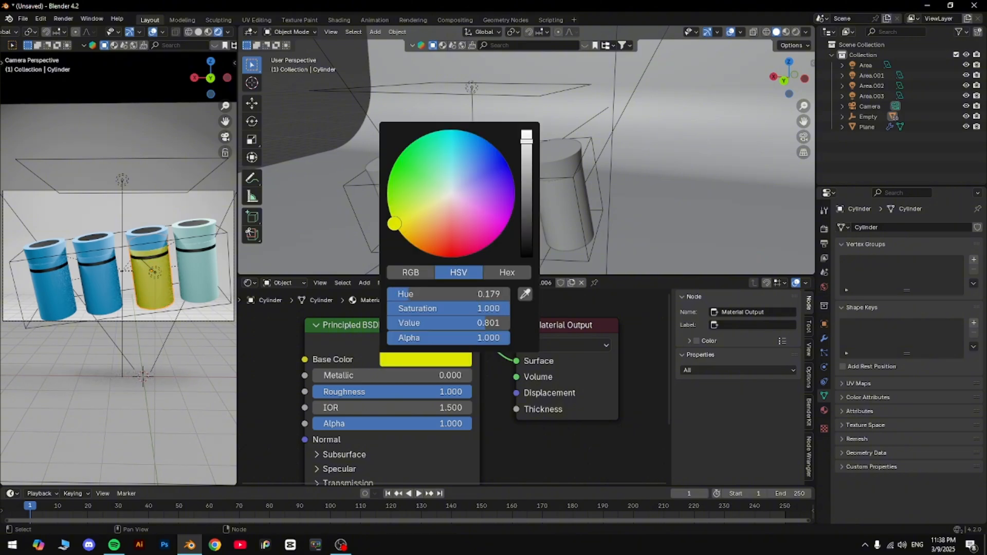
{"action": "left_click", "coordinate": [418, 366]}
{"action": "mouse_move", "coordinate": [433, 249]}
{"action": "left_mouse_down"}
{"action": "mouse_move", "coordinate": [419, 250]}
{"action": "mouse_move", "coordinate": [389, 216]}
{"action": "mouse_move", "coordinate": [402, 235]}
{"action": "left_mouse_up"}
Assign the yellow Material.006 to the third cylinder's lid
{"action": "left_click", "coordinate": [500, 172]}
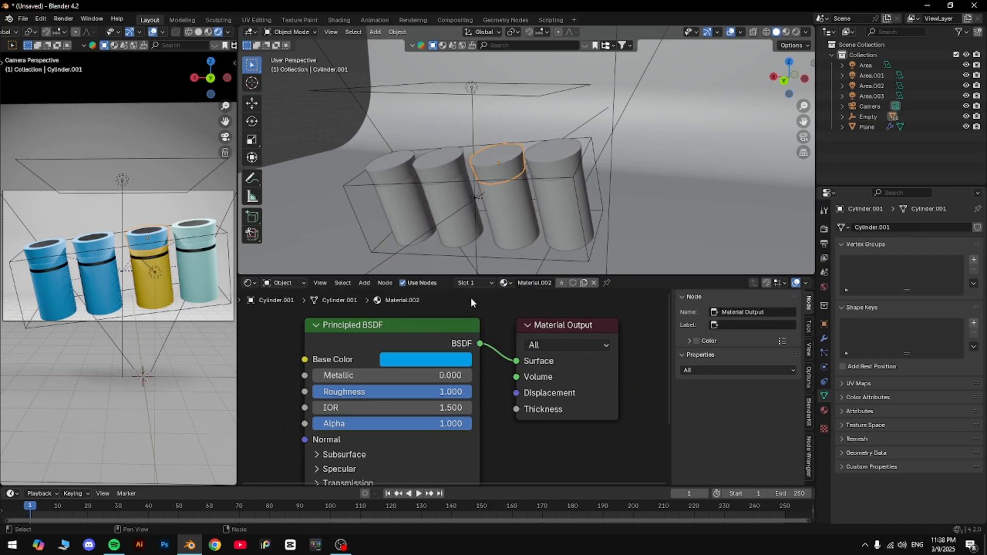
{"action": "left_click", "coordinate": [505, 283]}
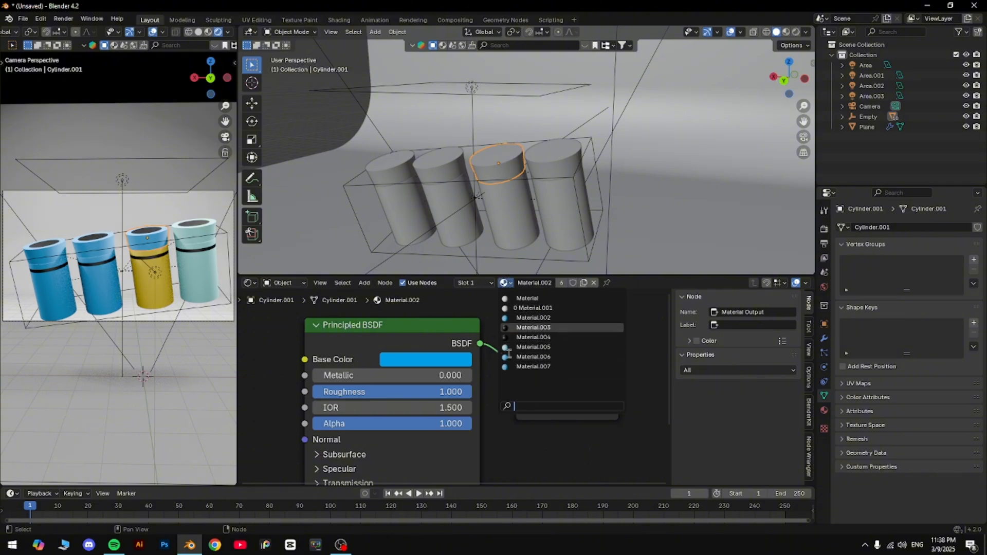
{"action": "left_click", "coordinate": [530, 356]}
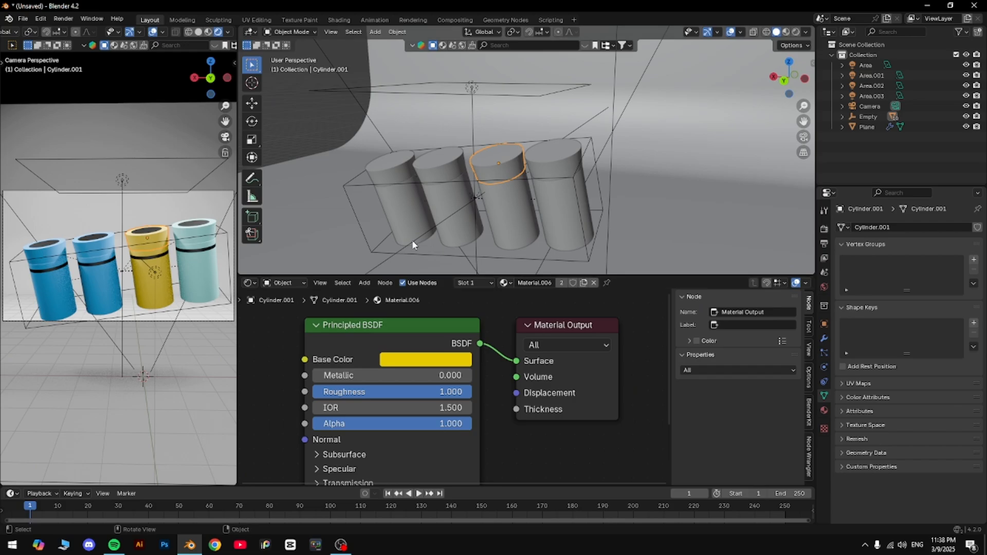
Change the base color of the second cylinder's body to orange-red
{"action": "left_click", "coordinate": [435, 227]}
{"action": "left_click", "coordinate": [437, 359]}
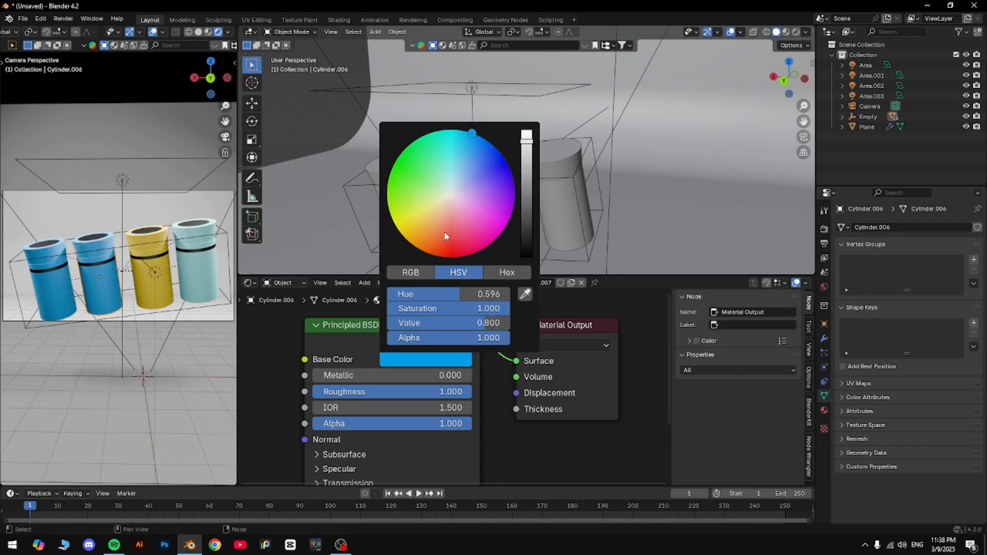
{"action": "left_click", "coordinate": [400, 154]}
{"action": "left_click_drag", "start_coordinate": [400, 155], "coordinate": [433, 254]}
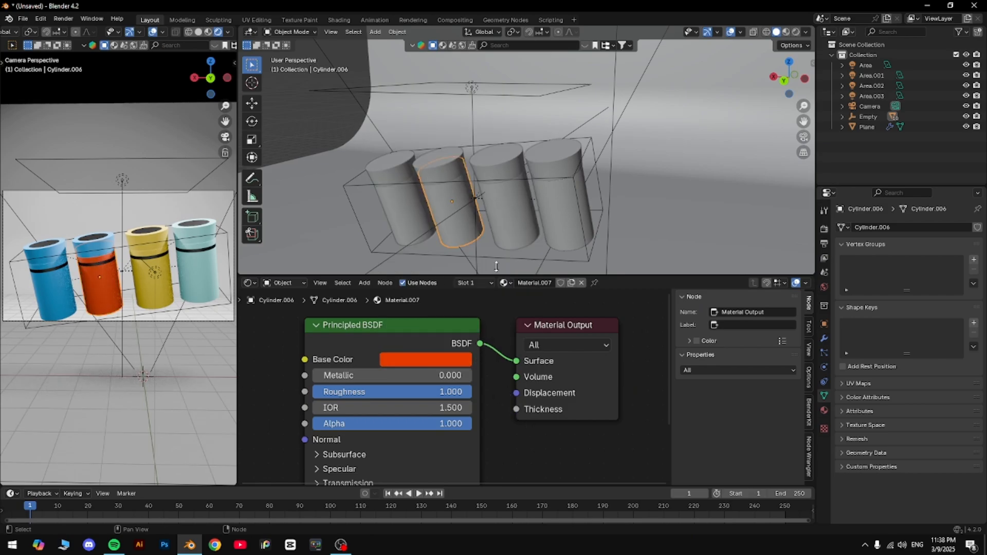
Assign the orange-red Material.007 to the second cylinder's lid
{"action": "left_click", "coordinate": [443, 165]}
{"action": "left_click", "coordinate": [471, 283]}
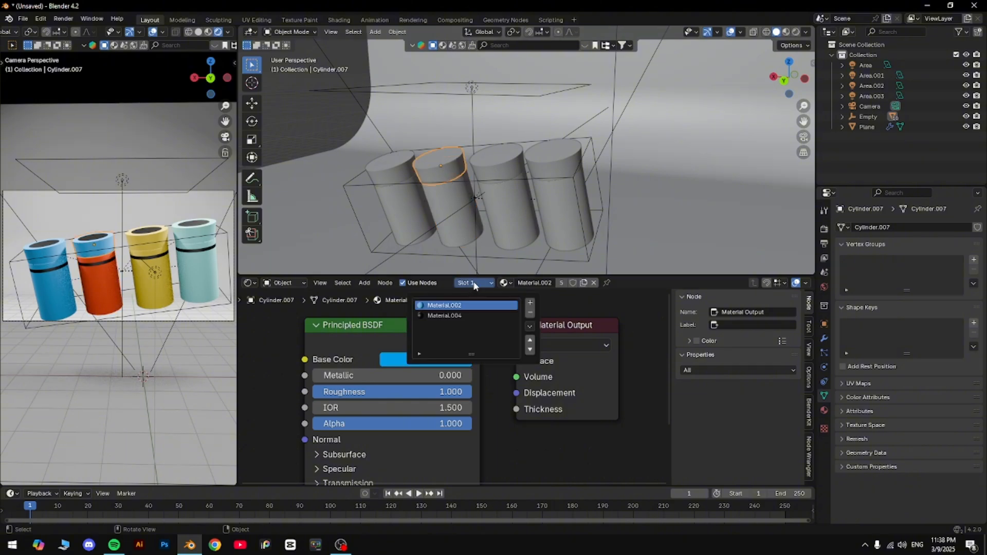
{"action": "left_click", "coordinate": [505, 282]}
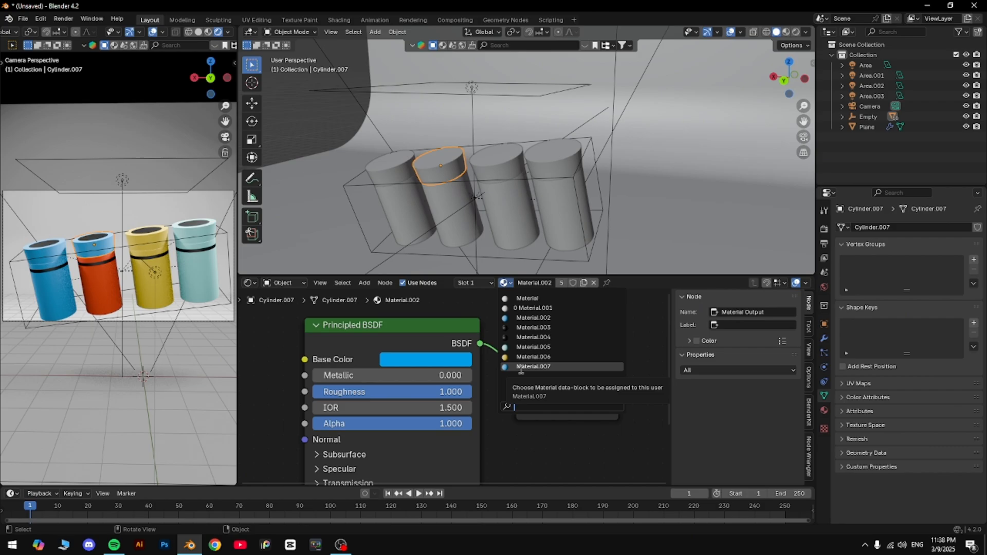
{"action": "left_click", "coordinate": [520, 367]}
Set the camera's passepartout opacity to 1.000 and fit the camera frame in the rendered view
{"action": "scroll", "coordinate": [556, 169], "scroll_direction": "down", "scroll_amount": 10}
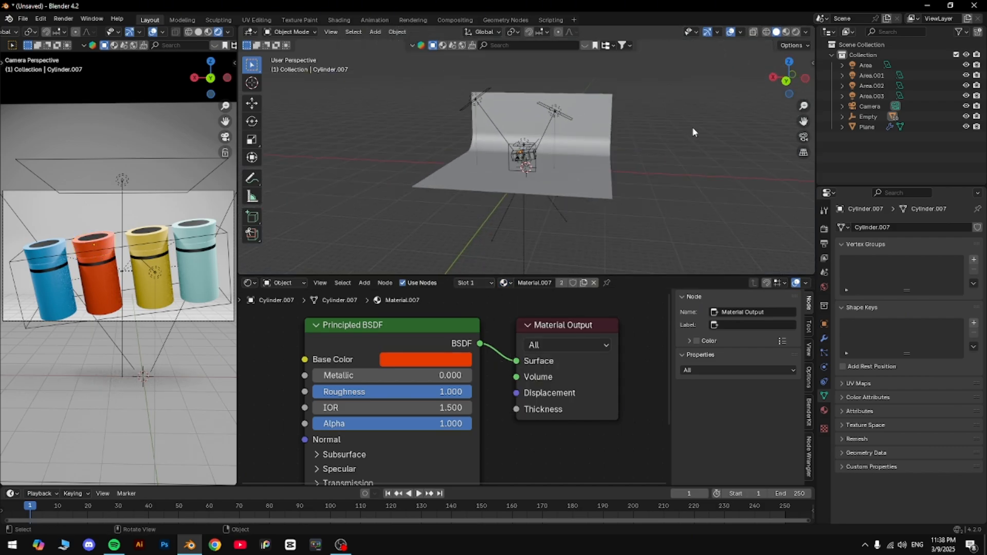
{"action": "scroll", "coordinate": [690, 140], "scroll_direction": "up", "scroll_amount": 10}
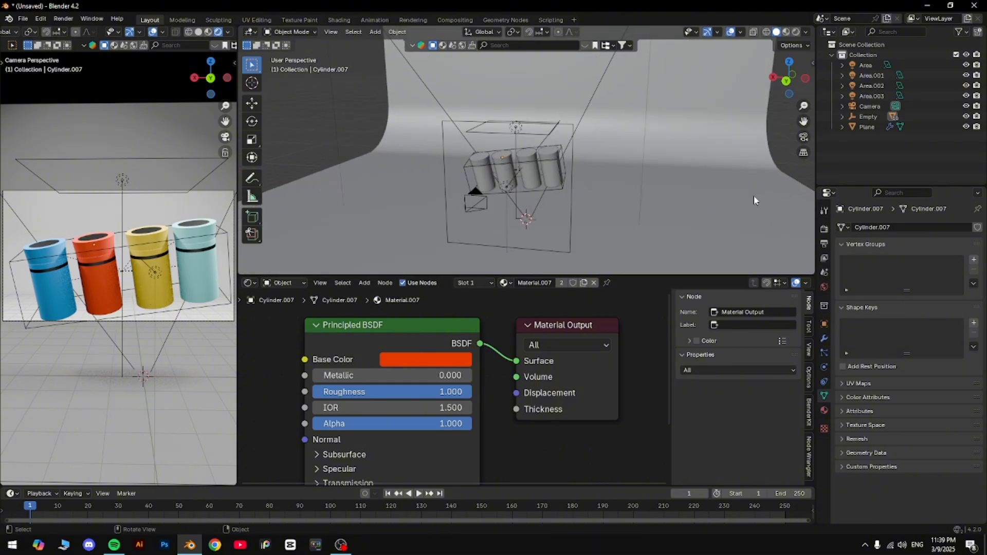
{"action": "left_click", "coordinate": [865, 108]}
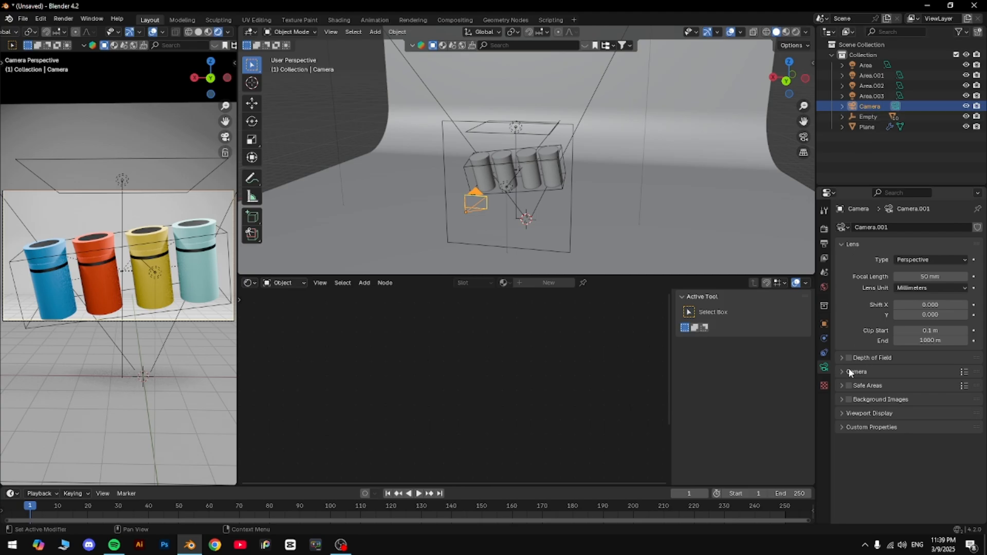
{"action": "left_click", "coordinate": [868, 413]}
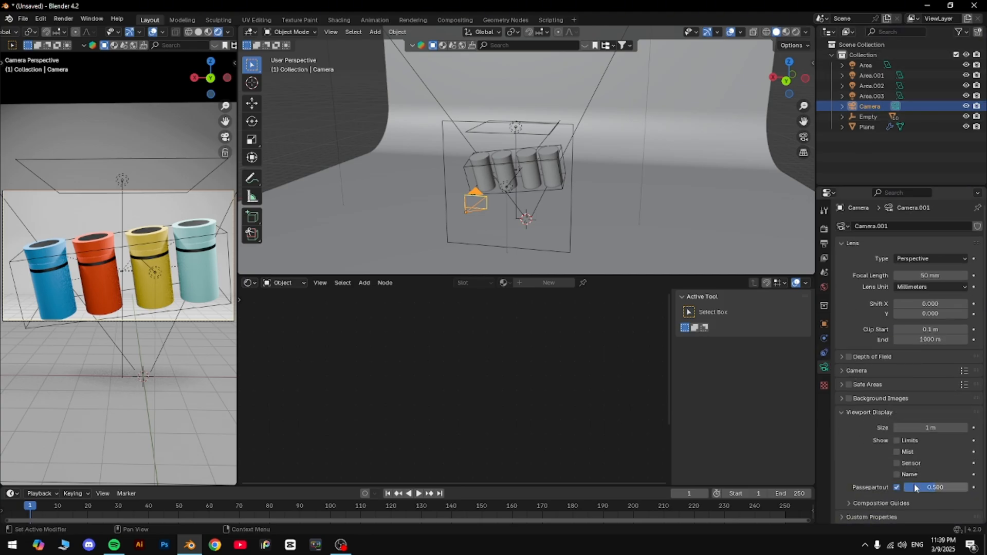
{"action": "left_click_drag", "start_coordinate": [914, 486], "coordinate": [967, 487]}
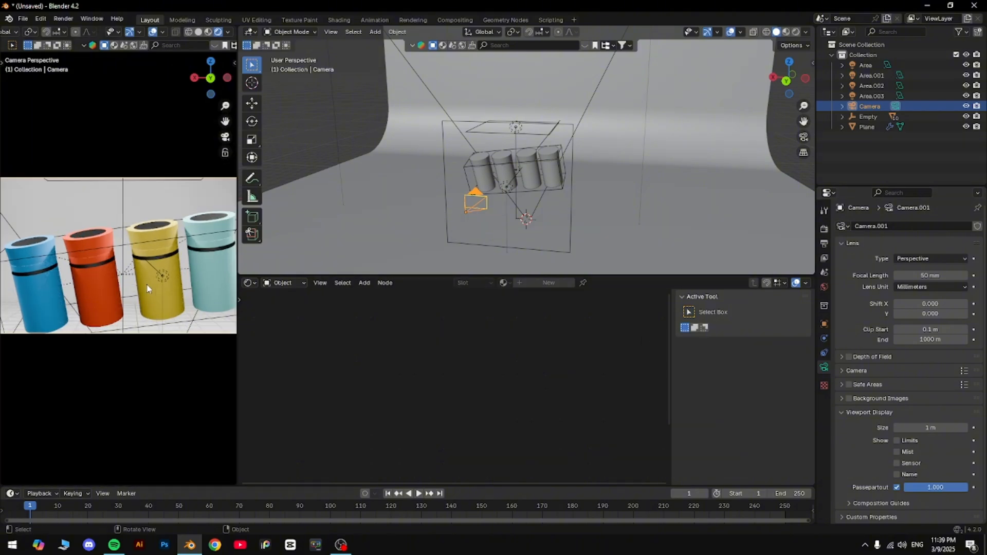
{"action": "key", "text": "Home"}
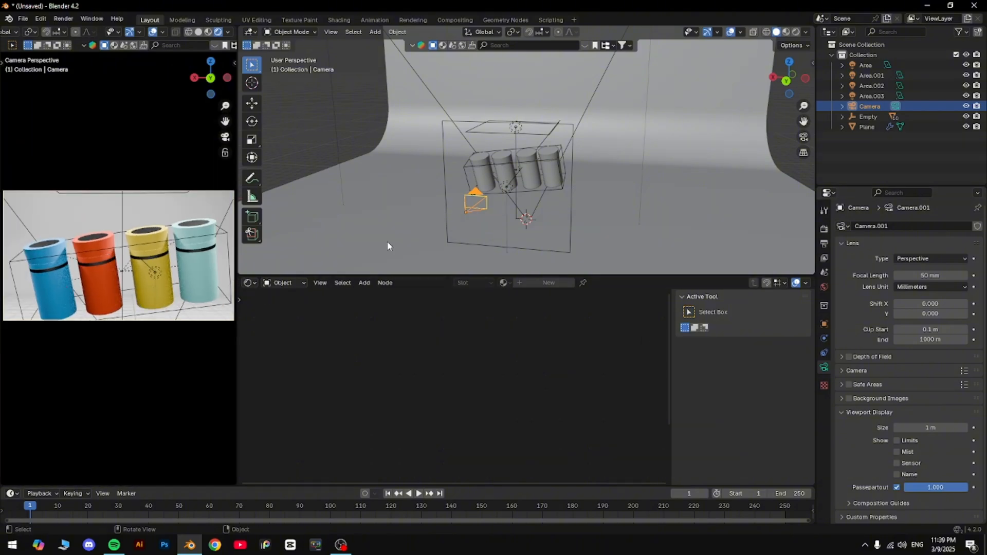
Hide the overlays in the rendered view and switch the main viewport to the camera view
{"action": "left_click", "coordinate": [152, 32]}
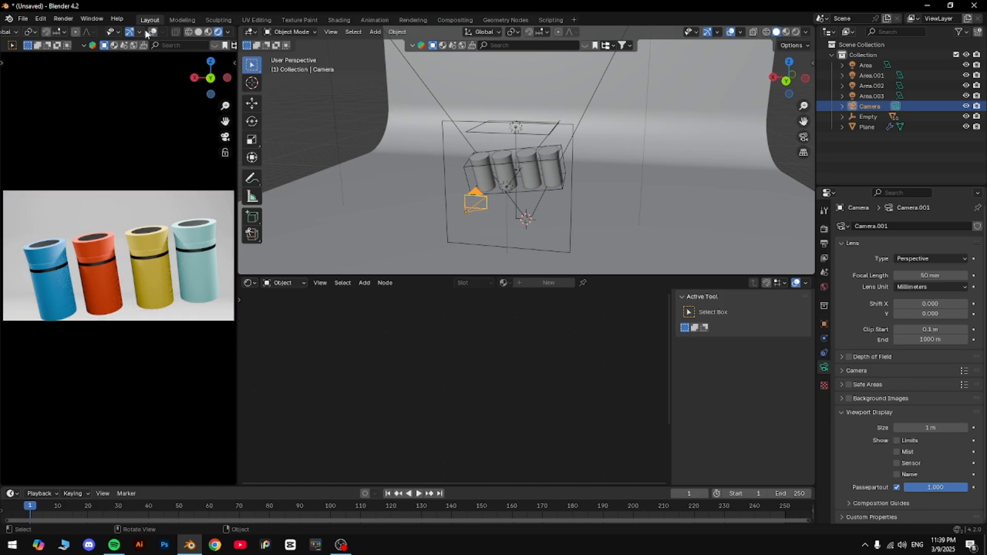
{"action": "left_click", "coordinate": [803, 137]}
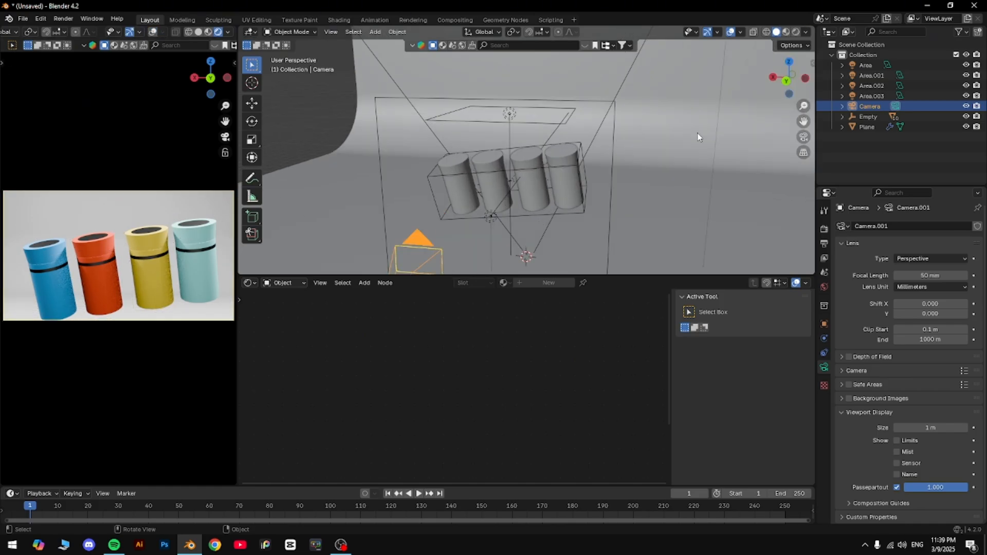
{"action": "scroll", "coordinate": [540, 193], "scroll_direction": "up", "scroll_amount": 4}
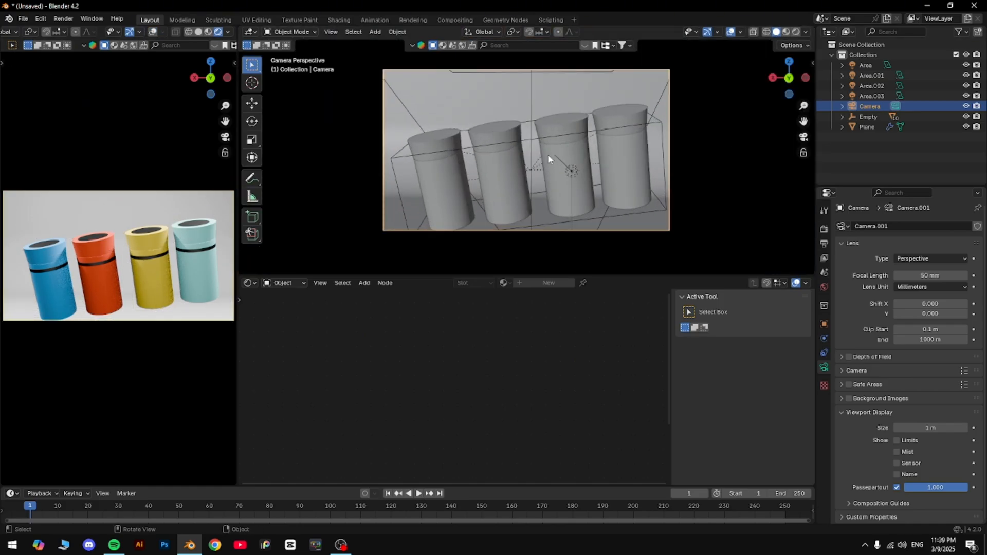
Raise the cylinders' parent empty along the Z axis and rotate it slightly to center the row in the camera frame
{"action": "left_click", "coordinate": [549, 137]}
{"action": "key", "text": "g"}
{"action": "key", "text": "z"}
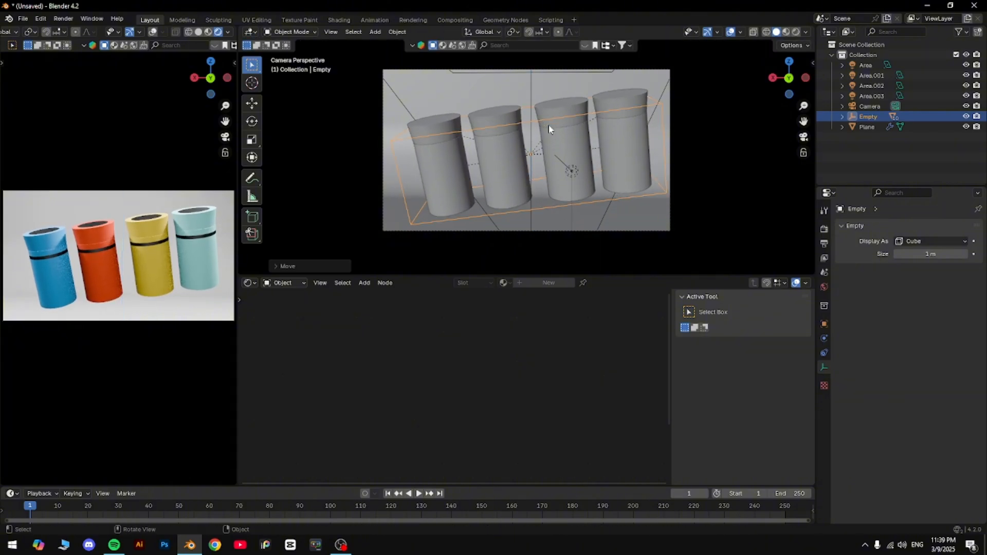
{"action": "left_click", "coordinate": [556, 137]}
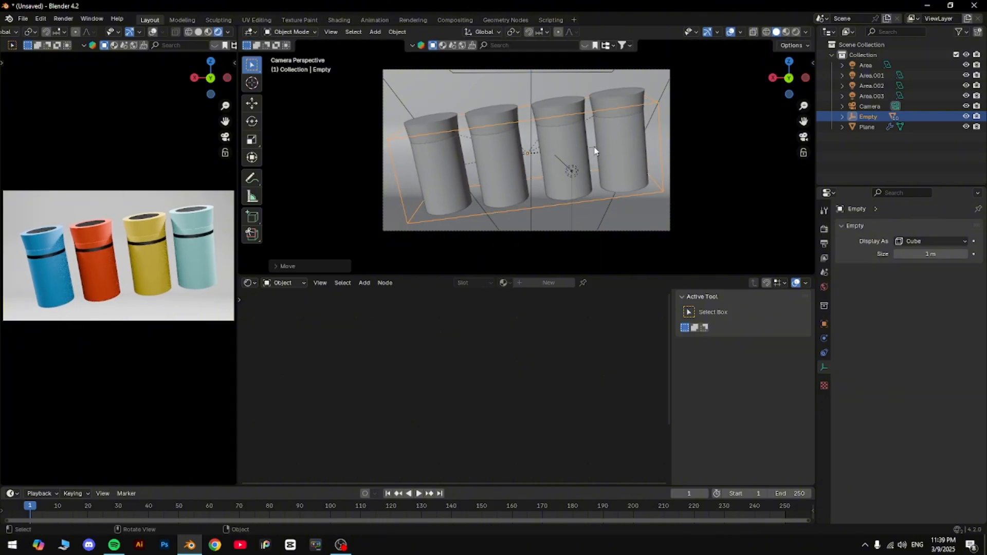
{"action": "key", "text": "r"}
{"action": "left_click", "coordinate": [712, 137]}
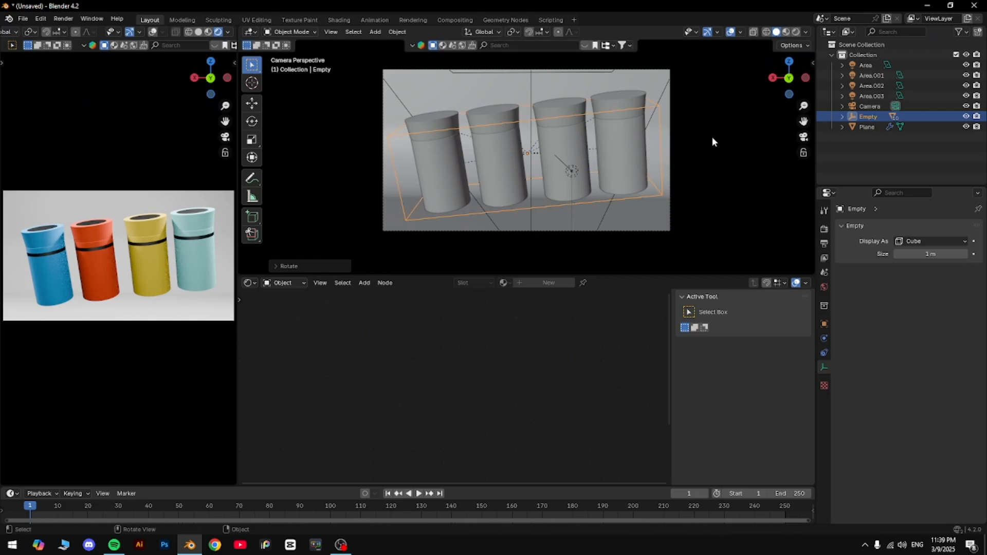
{"action": "scroll", "coordinate": [710, 139], "scroll_direction": "down", "scroll_amount": 3}
{"action": "middle_click_drag", "start_coordinate": [707, 140], "coordinate": [690, 151]}
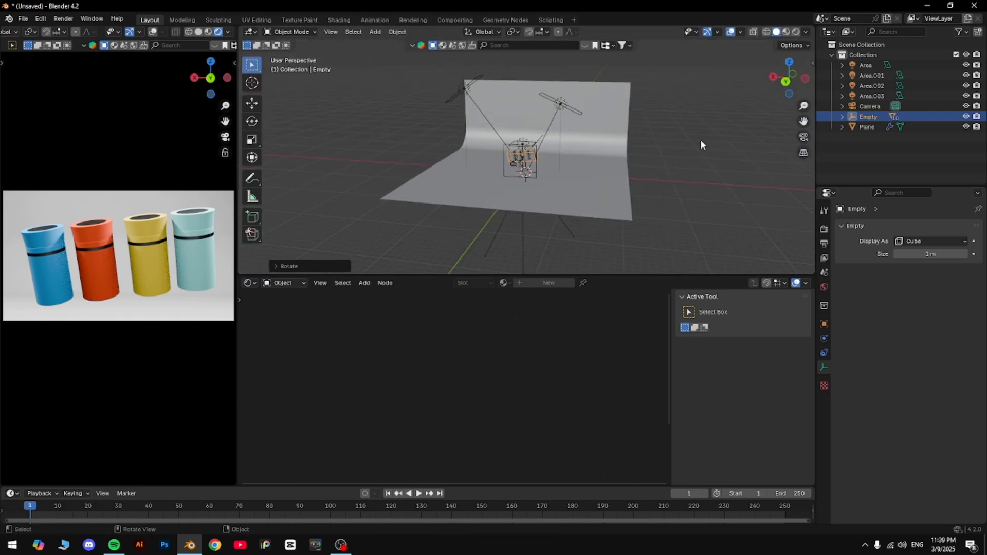
{"action": "left_click", "coordinate": [700, 140]}
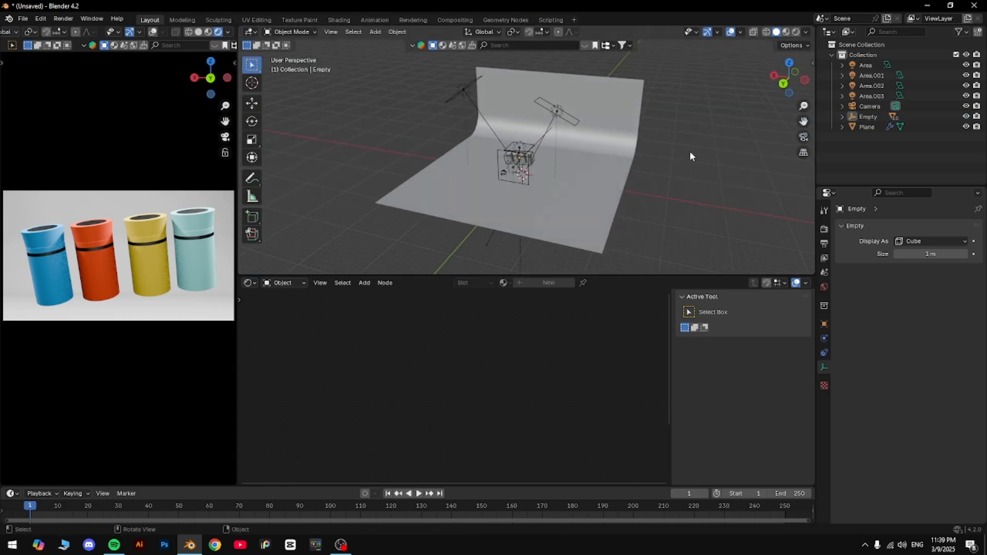
Try raytracing in the EEVEE render settings
{"action": "left_click", "coordinate": [824, 229]}
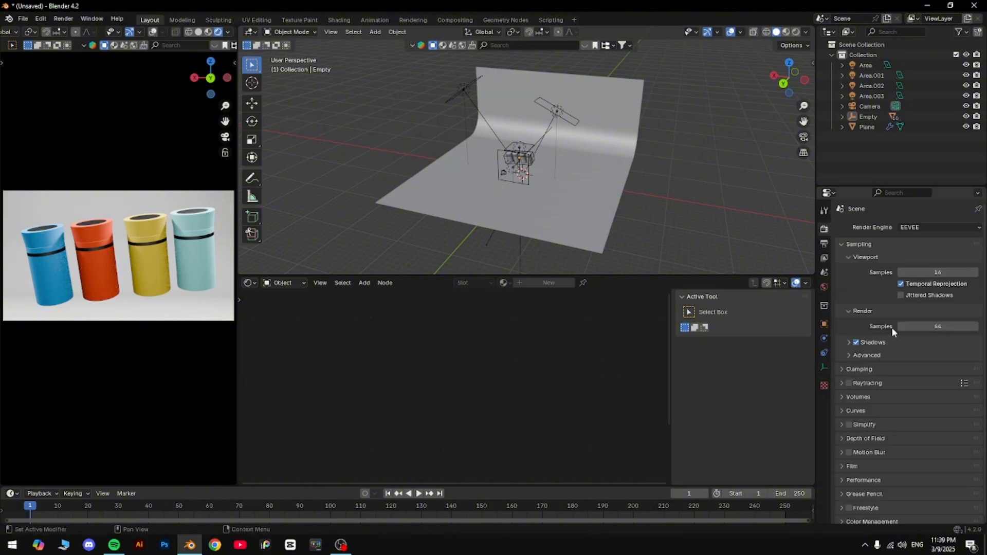
{"action": "left_click", "coordinate": [848, 383]}
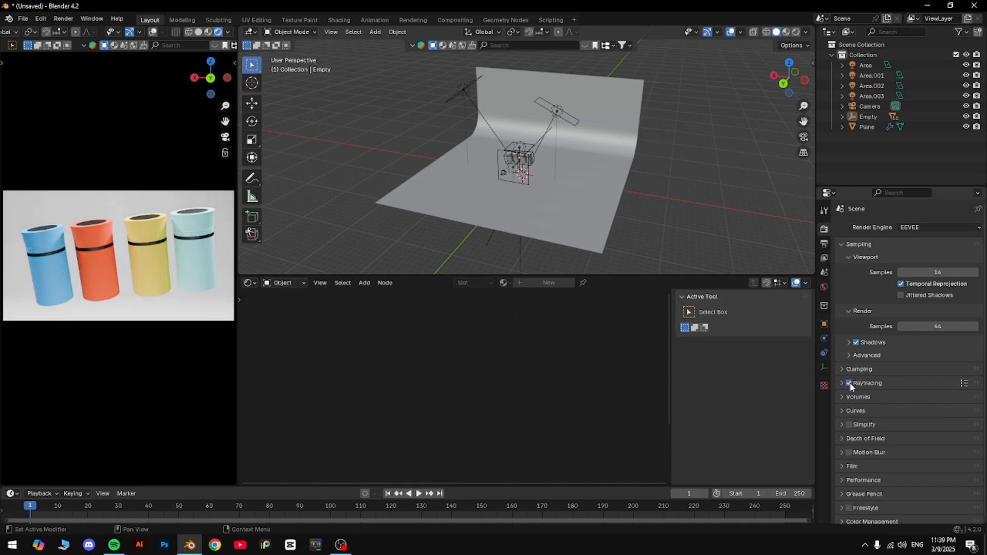
{"action": "left_click", "coordinate": [849, 383]}
{"action": "left_click", "coordinate": [850, 383]}
{"action": "left_click", "coordinate": [850, 383]}
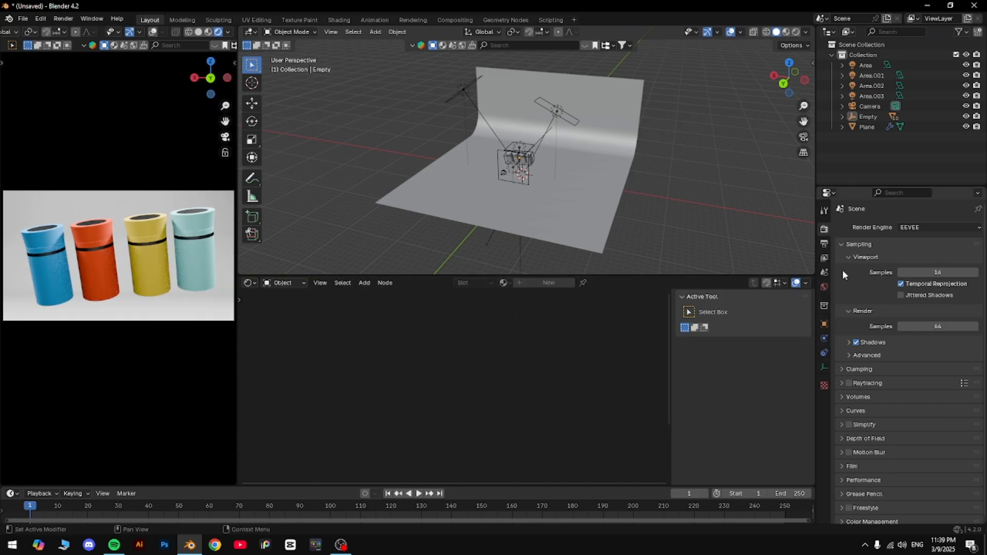
Set the EEVEE viewport samples to 128
{"action": "left_click", "coordinate": [824, 244]}
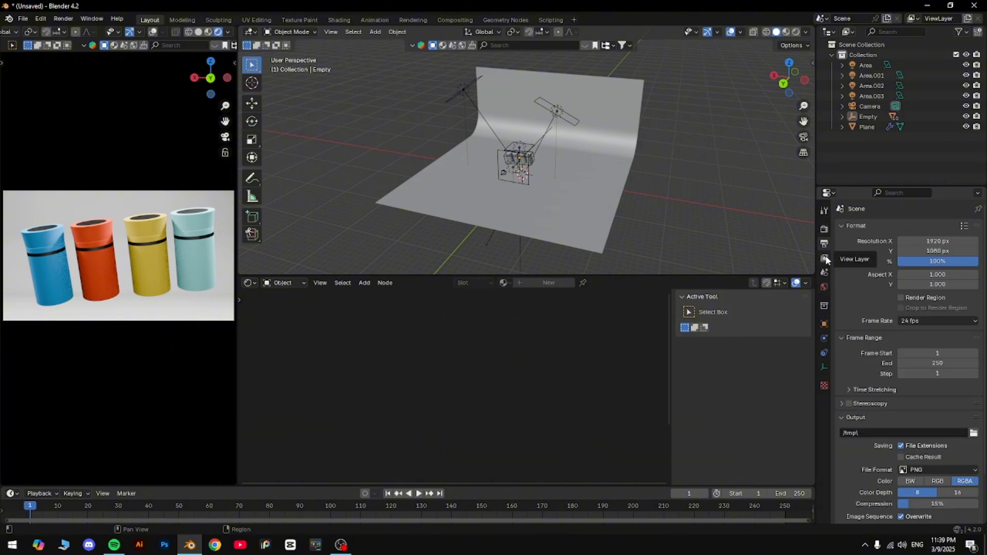
{"action": "scroll", "coordinate": [898, 330], "scroll_direction": "down", "scroll_amount": 3}
{"action": "left_click", "coordinate": [824, 229]}
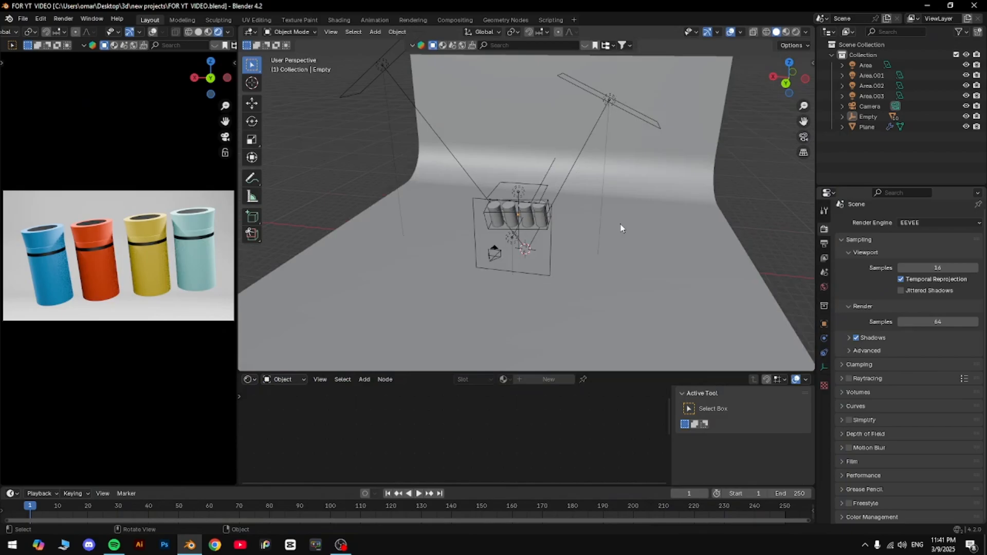
{"action": "scroll", "coordinate": [620, 228], "scroll_direction": "up", "scroll_amount": 4}
{"action": "mouse_move", "coordinate": [602, 159]}
{"action": "middle_mouse_down"}
{"action": "mouse_move", "coordinate": [585, 171]}
{"action": "mouse_move", "coordinate": [632, 176]}
{"action": "mouse_move", "coordinate": [600, 153]}
{"action": "middle_mouse_up"}
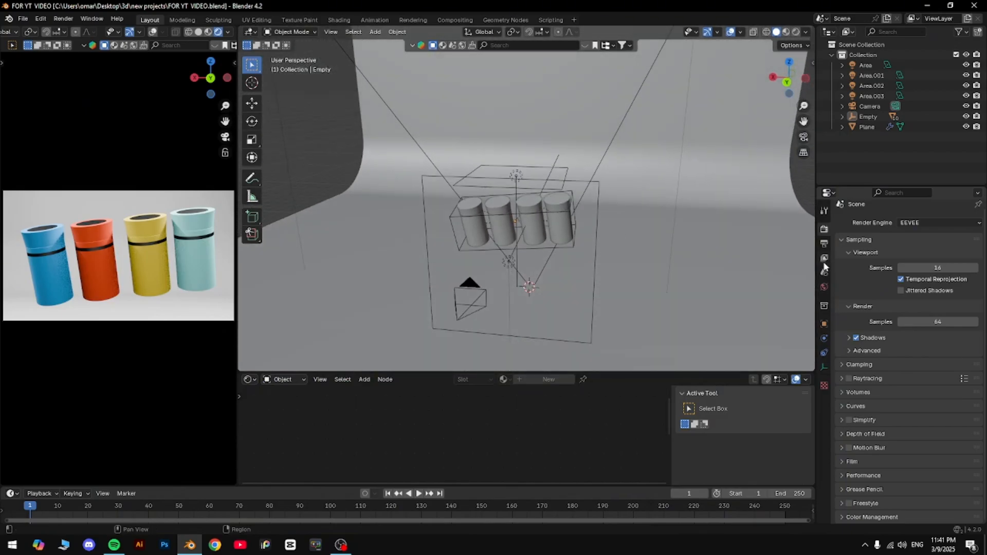
{"action": "left_click", "coordinate": [879, 351]}
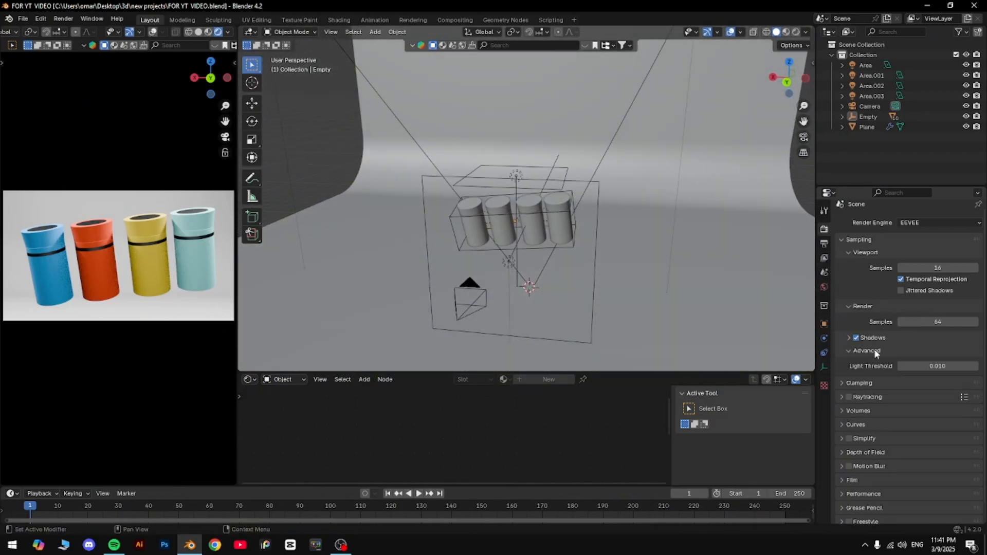
{"action": "left_click", "coordinate": [879, 350]}
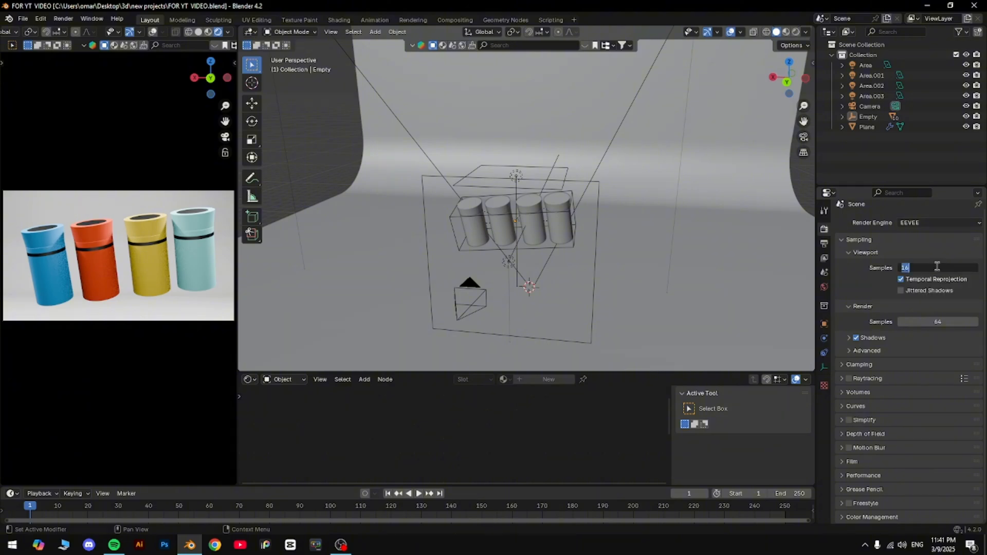
{"action": "key", "text": "Return"}
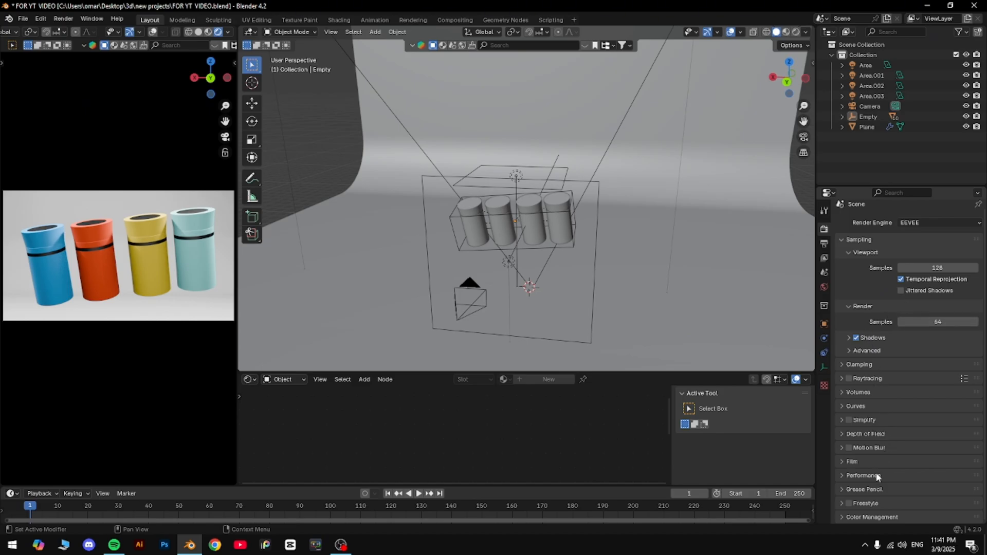
Try the Filmic view transform in the scene's color management
{"action": "left_click", "coordinate": [872, 517]}
{"action": "scroll", "coordinate": [880, 384], "scroll_direction": "down", "scroll_amount": 5}
{"action": "left_click", "coordinate": [912, 440]}
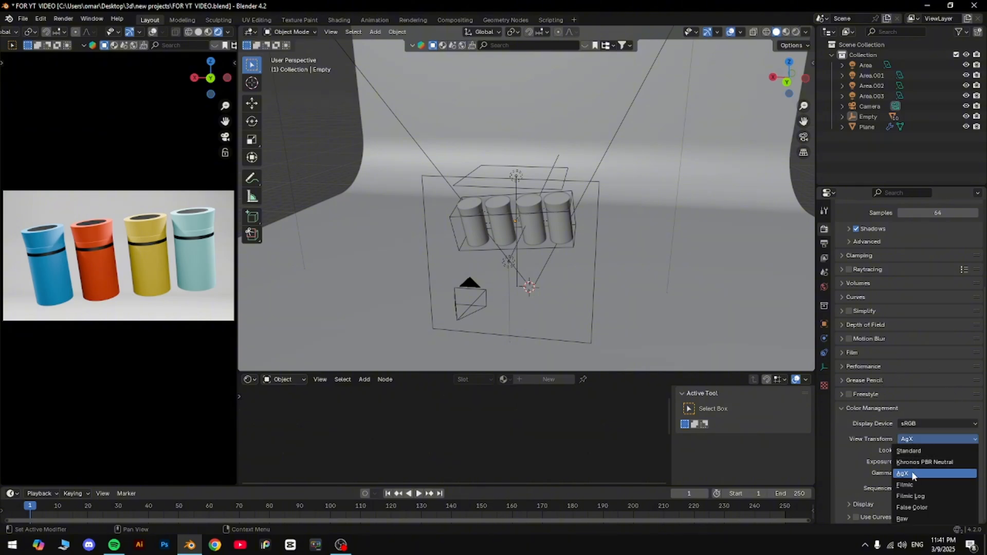
{"action": "left_click", "coordinate": [910, 483]}
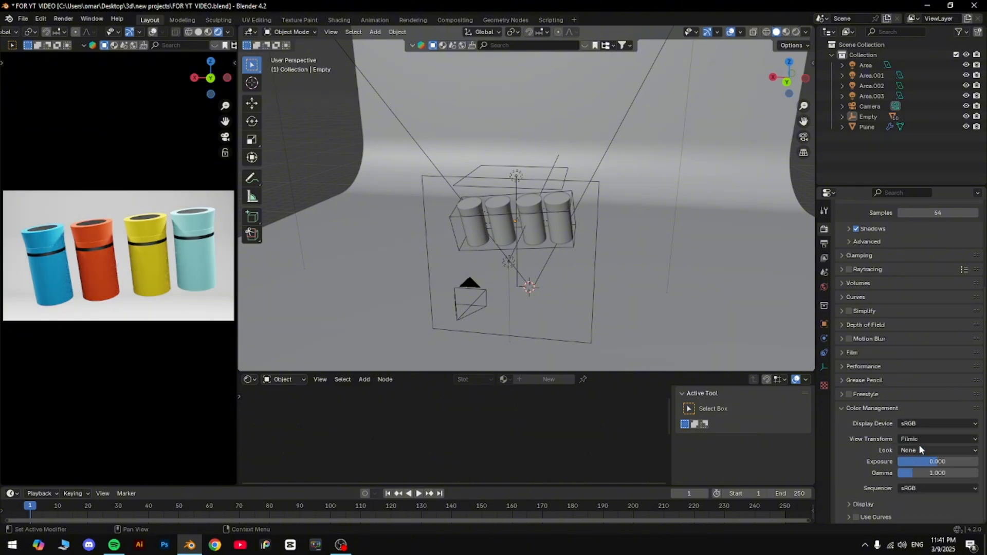
{"action": "left_click", "coordinate": [919, 442]}
{"action": "left_click", "coordinate": [910, 472]}
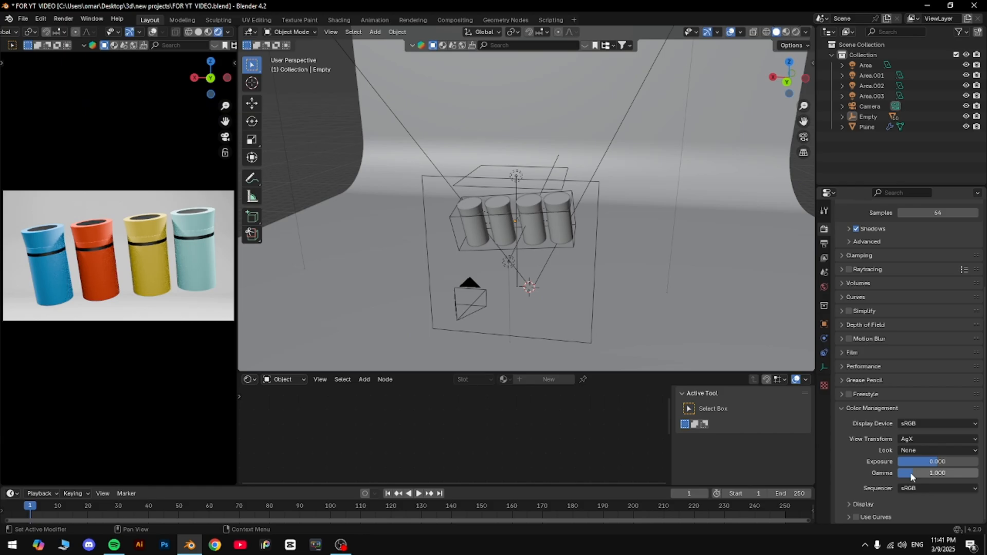
Set the color management look to Medium High Contrast under the AgX view transform
{"action": "left_click", "coordinate": [917, 441]}
{"action": "left_click", "coordinate": [916, 443]}
{"action": "left_click", "coordinate": [915, 448]}
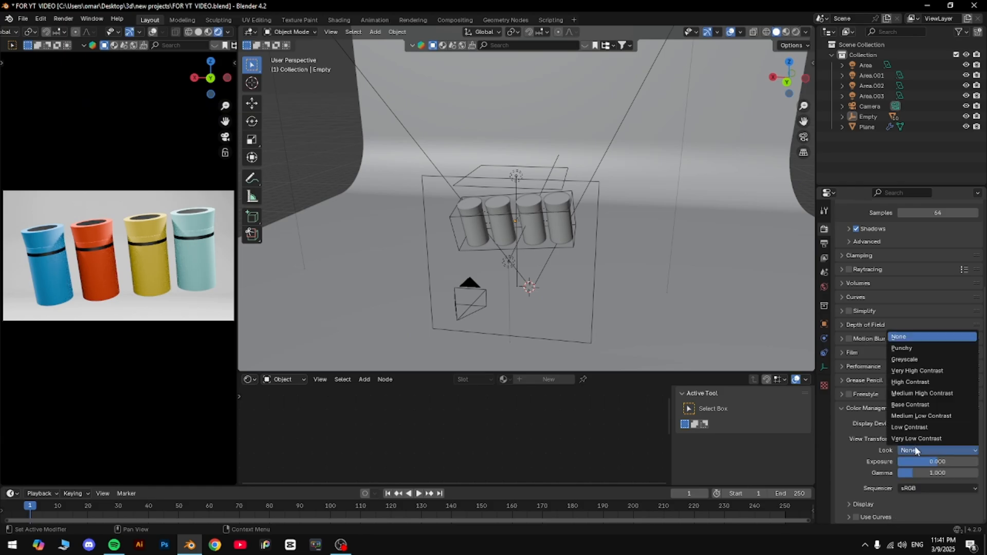
{"action": "left_click", "coordinate": [913, 371]}
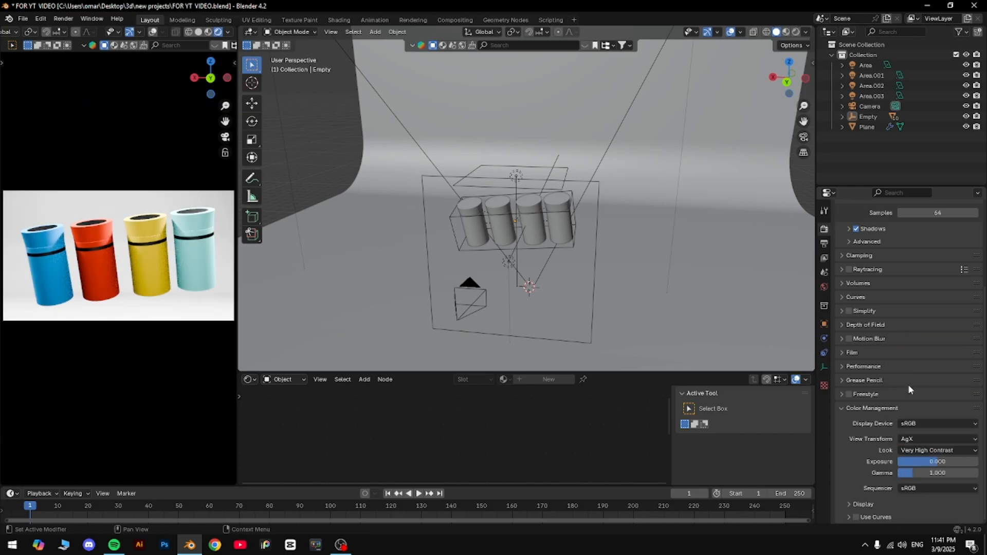
{"action": "left_click", "coordinate": [905, 451]}
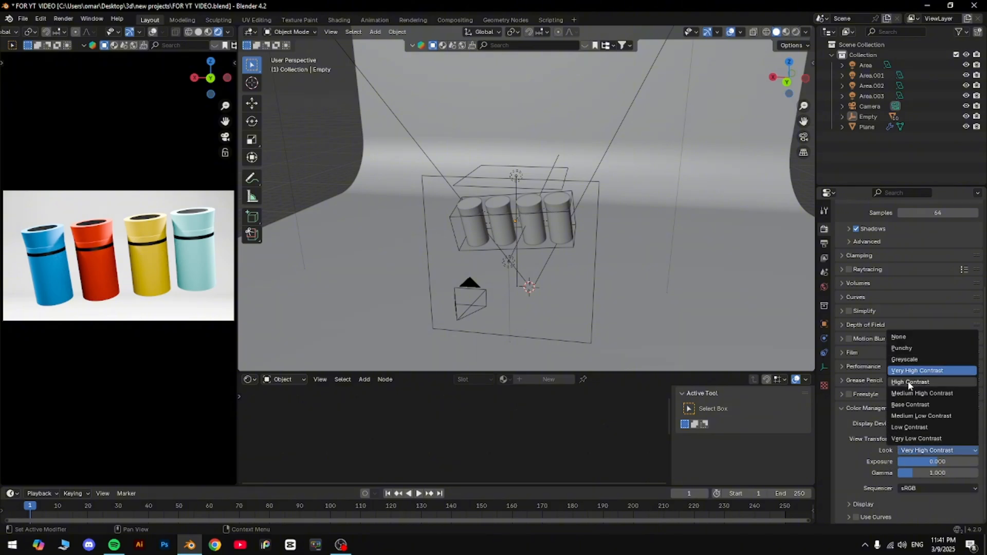
{"action": "left_click", "coordinate": [909, 389]}
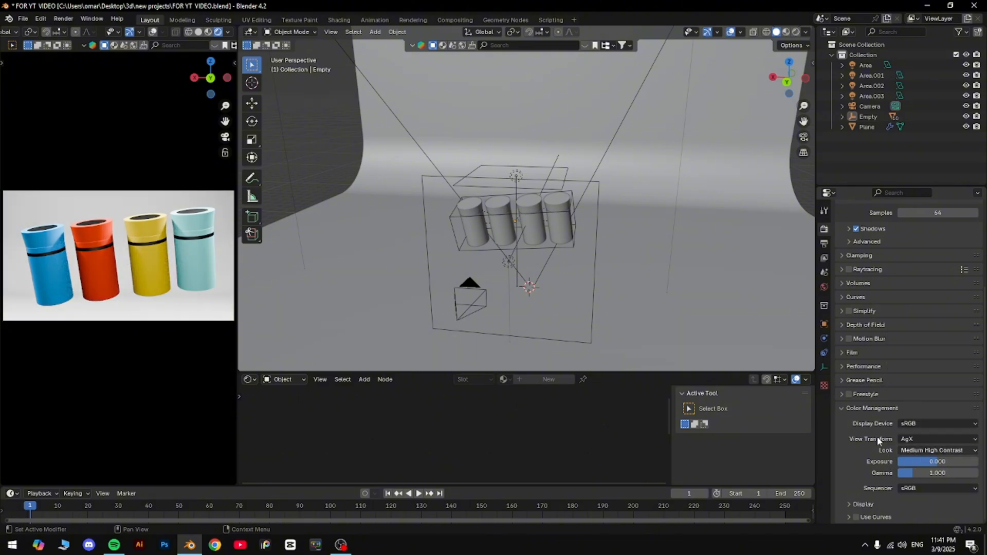
{"action": "scroll", "coordinate": [206, 254], "scroll_direction": "down", "scroll_amount": 1}
{"action": "scroll", "coordinate": [205, 254], "scroll_direction": "up", "scroll_amount": 2}
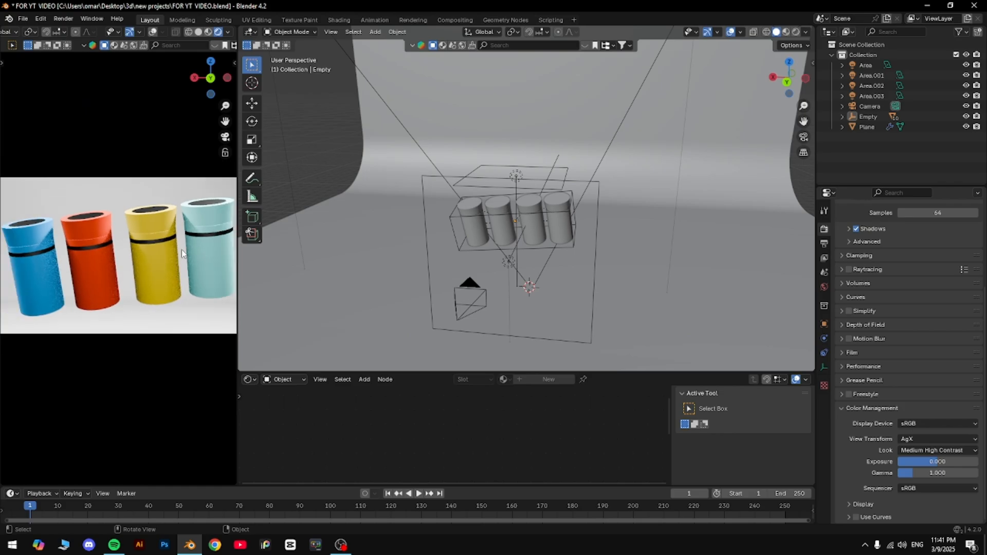
{"action": "scroll", "coordinate": [508, 249], "scroll_direction": "up", "scroll_amount": 1}
Try duplicating the empty around the cylinders and narrowing the copy along the X axis
{"action": "left_click", "coordinate": [804, 137]}
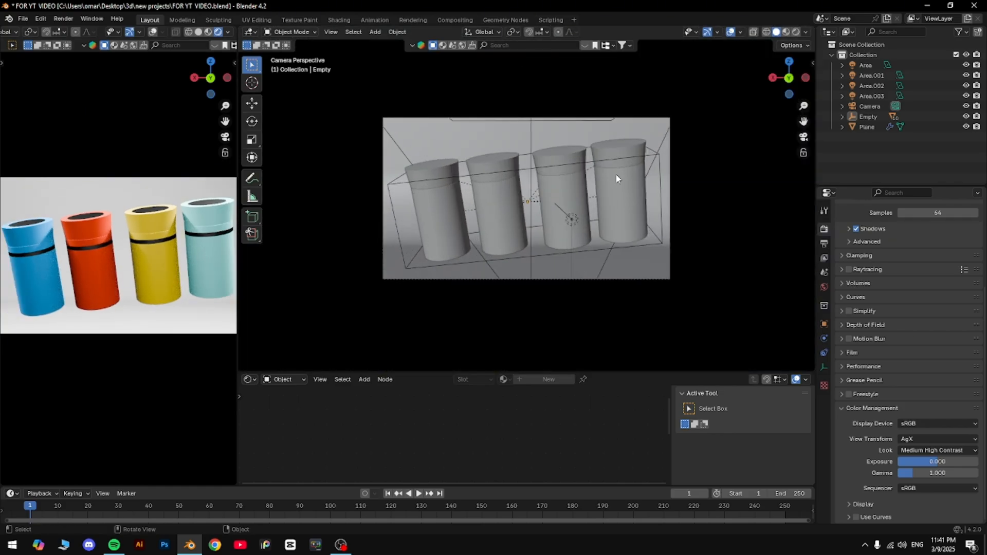
{"action": "scroll", "coordinate": [583, 211], "scroll_direction": "down", "scroll_amount": 2}
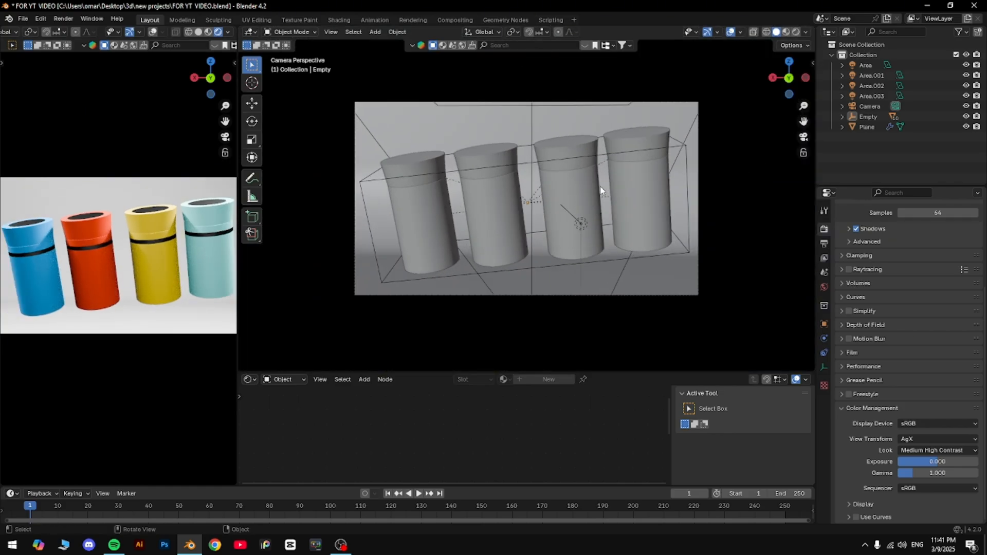
{"action": "middle_click_drag", "start_coordinate": [584, 211], "coordinate": [638, 191]}
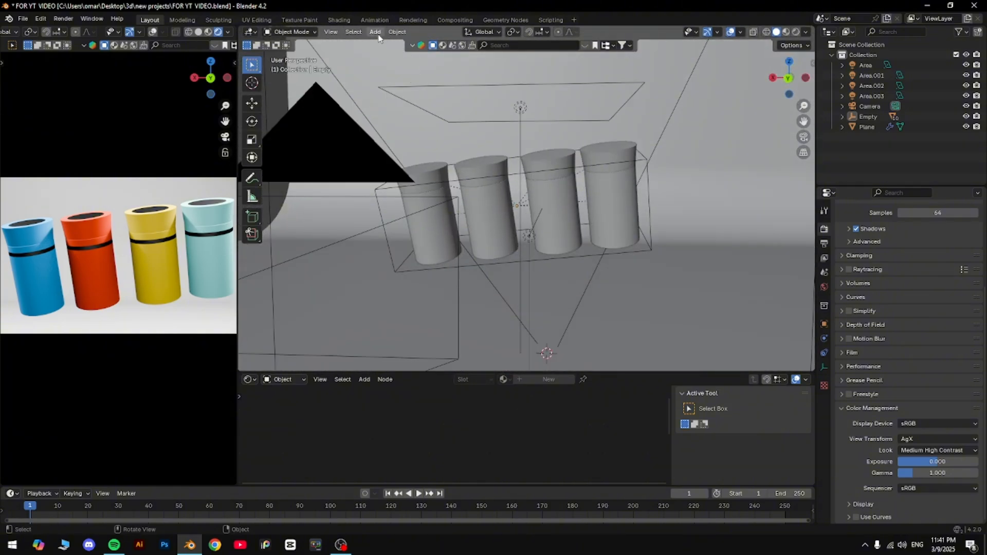
{"action": "left_click", "coordinate": [646, 167]}
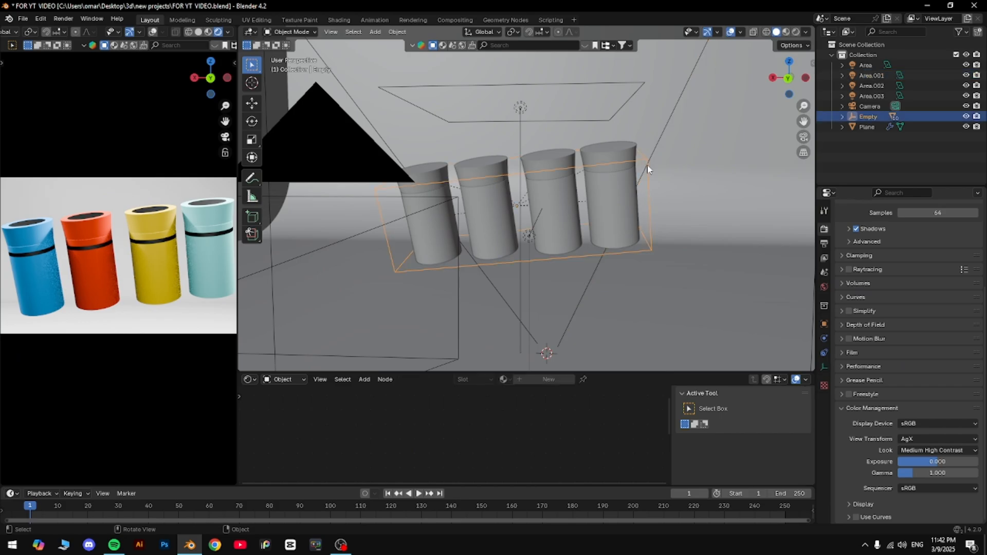
{"action": "key", "text": "s"}
{"action": "right_click", "coordinate": [563, 173]}
{"action": "key", "text": "shift+d"}
{"action": "right_click", "coordinate": [555, 188]}
{"action": "key", "text": "s"}
{"action": "key", "text": "x"}
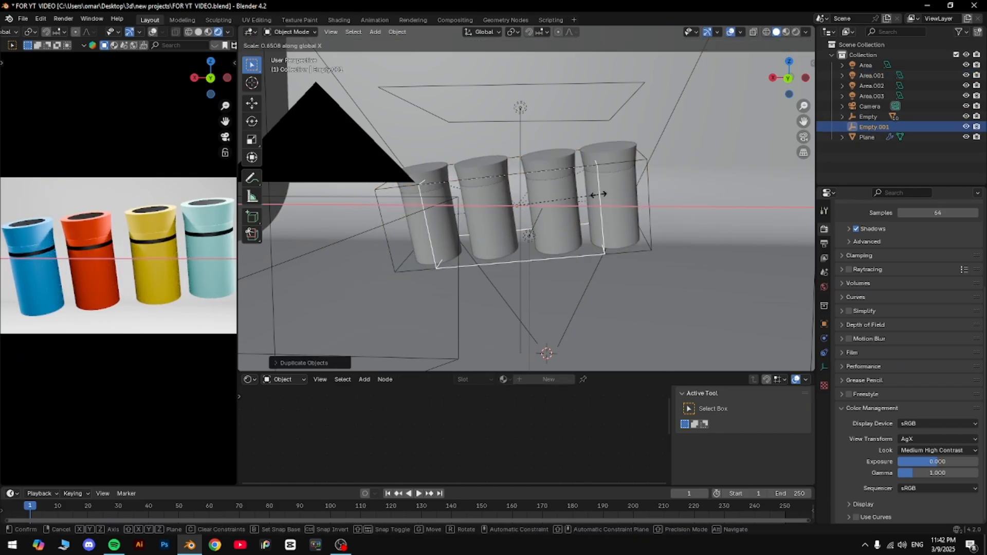
{"action": "left_click", "coordinate": [514, 198]}
{"action": "scroll", "coordinate": [575, 194], "scroll_direction": "up", "scroll_amount": 3}
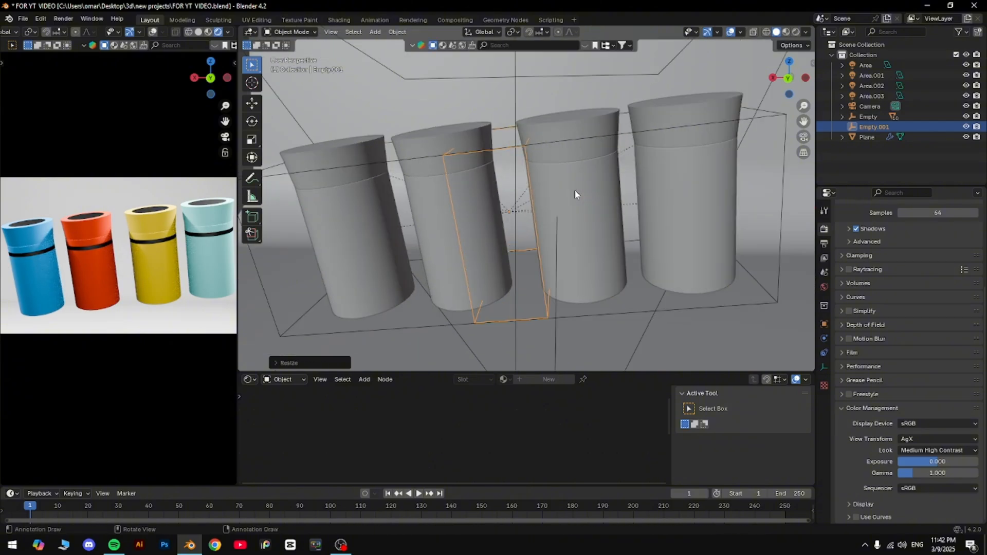
{"action": "key", "text": "g"}
{"action": "right_click", "coordinate": [516, 276]}
{"action": "right_click", "coordinate": [516, 276]}
{"action": "left_click", "coordinate": [516, 275]}
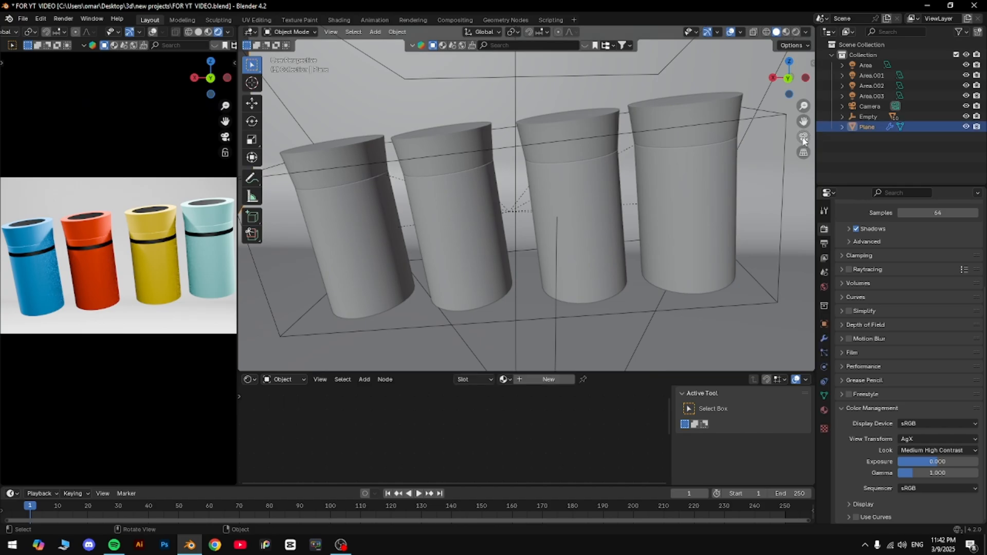
Shift the body and lid of the third, yellow container slightly toward the red one in the camera view
{"action": "left_click", "coordinate": [803, 136]}
{"action": "left_click", "coordinate": [639, 180]}
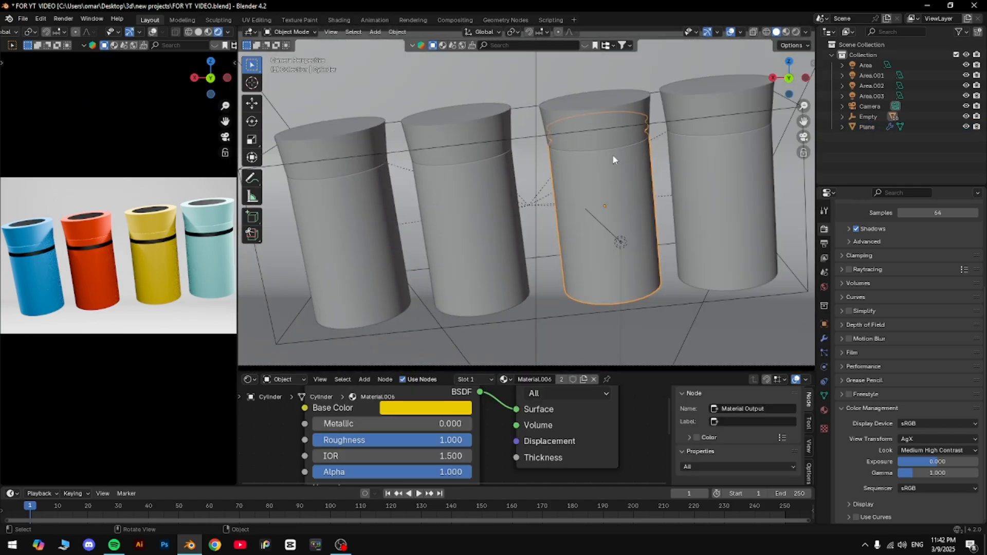
{"action": "scroll", "coordinate": [646, 159], "scroll_direction": "down", "scroll_amount": 2}
{"action": "key", "text": "shift+d"}
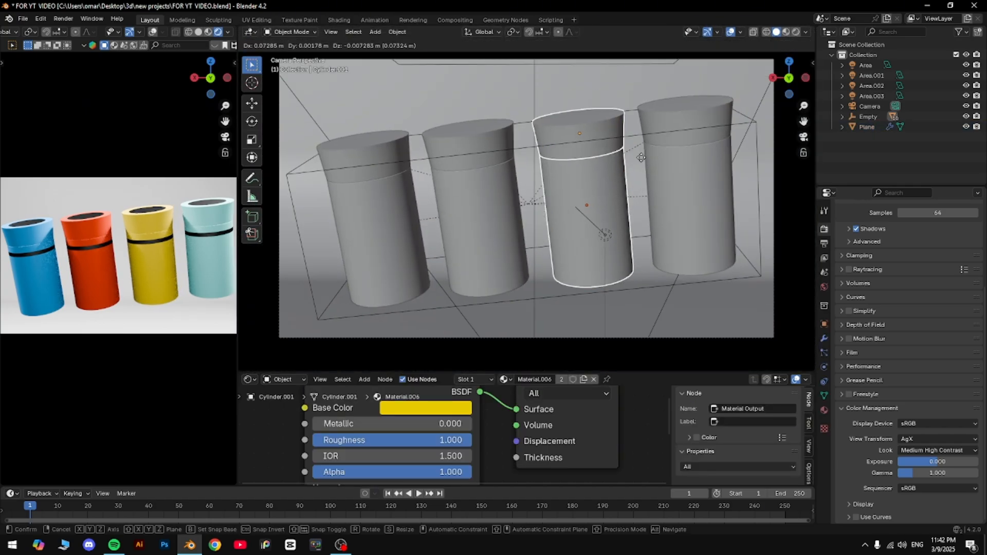
{"action": "right_click", "coordinate": [640, 158]}
{"action": "key", "text": "g"}
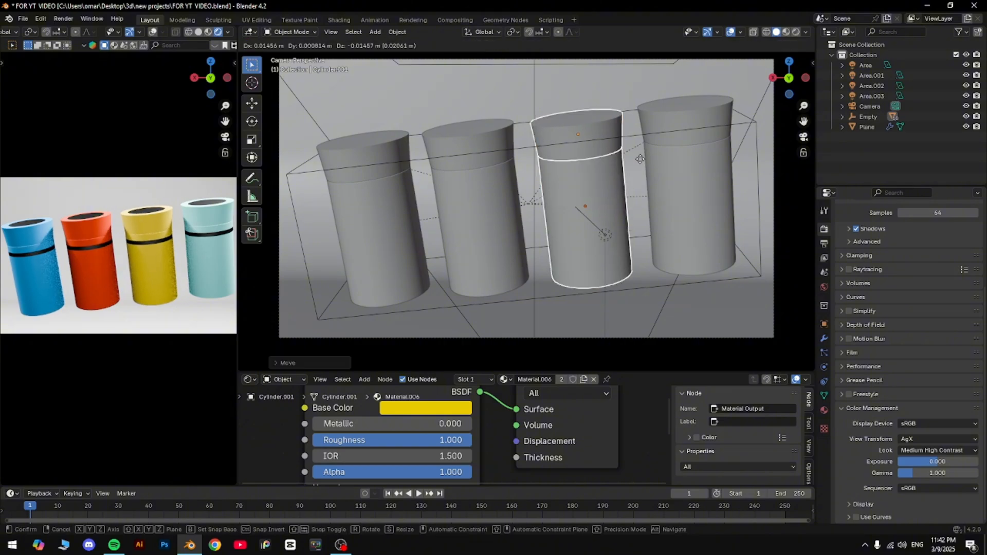
{"action": "left_click", "coordinate": [641, 163]}
{"action": "scroll", "coordinate": [641, 163], "scroll_direction": "down", "scroll_amount": 2}
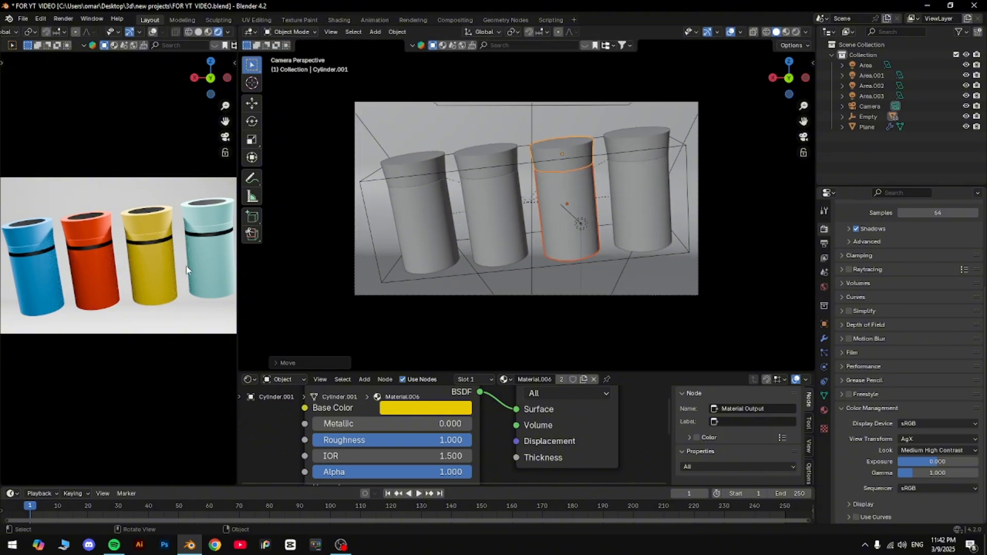
Examine the backdrop, area lights and camera around the four containers from several angles
{"action": "left_click", "coordinate": [740, 147]}
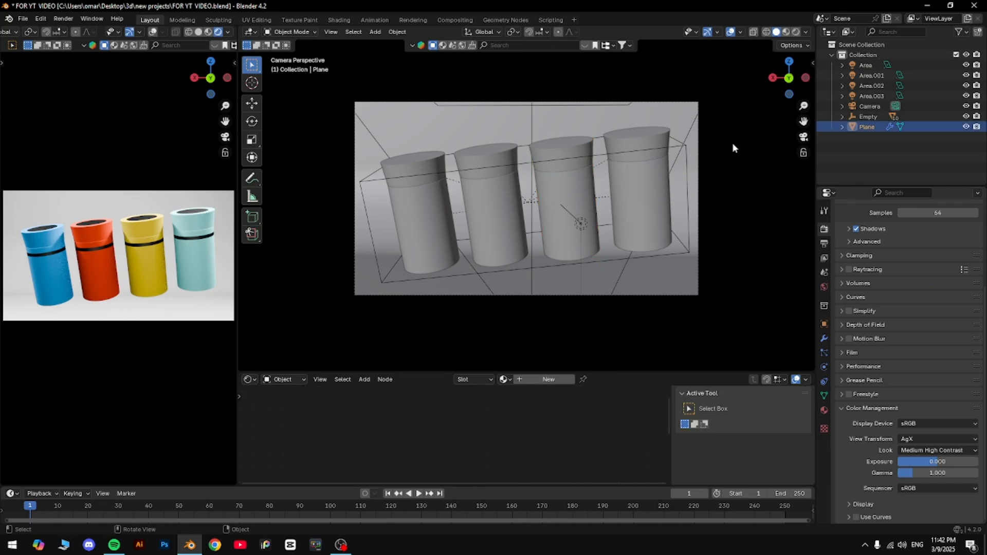
{"action": "middle_click_drag", "start_coordinate": [733, 148], "coordinate": [602, 181]}
{"action": "scroll", "coordinate": [617, 179], "scroll_direction": "down", "scroll_amount": 7}
{"action": "scroll", "coordinate": [601, 181], "scroll_direction": "up", "scroll_amount": 1}
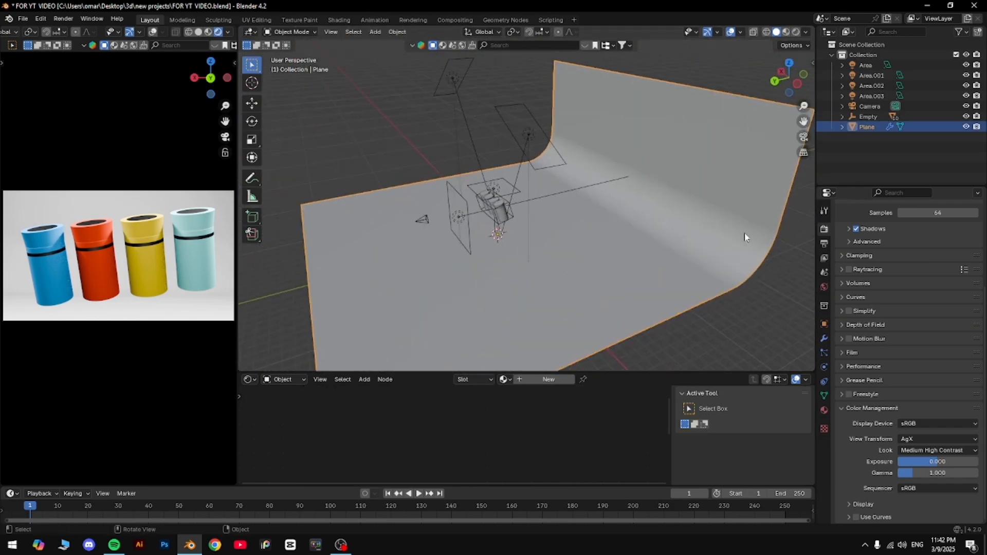
{"action": "left_click", "coordinate": [788, 258]}
{"action": "left_click_drag", "start_coordinate": [607, 371], "coordinate": [628, 289]}
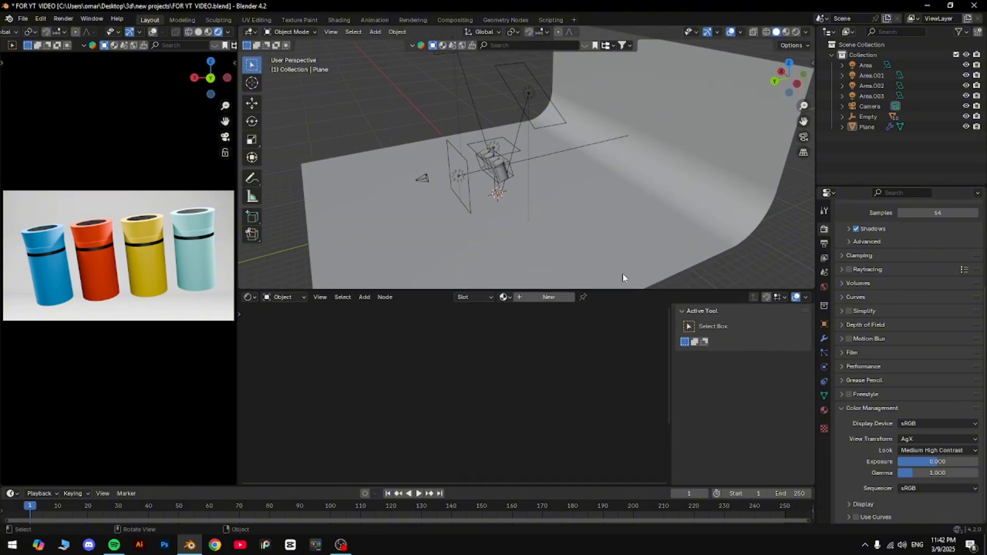
{"action": "middle_click_drag", "start_coordinate": [622, 274], "coordinate": [693, 216]}
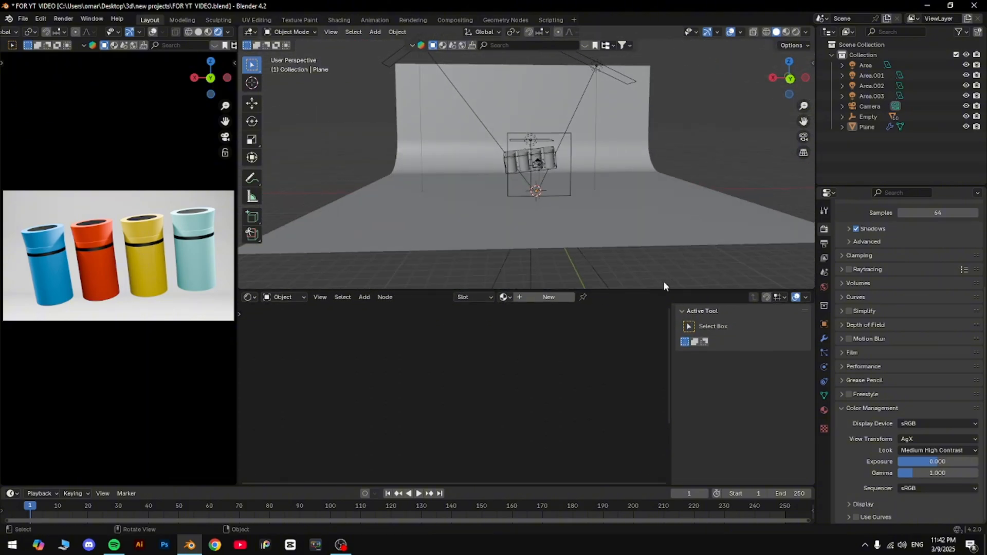
{"action": "scroll", "coordinate": [588, 119], "scroll_direction": "up", "scroll_amount": 5}
{"action": "middle_click_drag", "start_coordinate": [589, 119], "coordinate": [638, 143]}
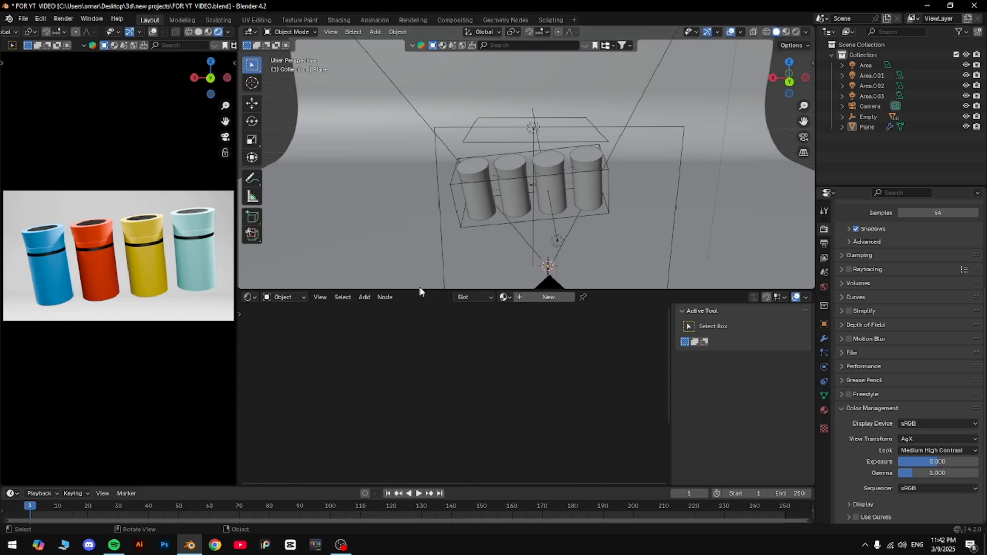
Enlarge the 3D viewport by shrinking the shader editor, and return to the camera view
{"action": "left_click_drag", "start_coordinate": [420, 289], "coordinate": [421, 434]}
{"action": "middle_click_drag", "start_coordinate": [570, 288], "coordinate": [565, 254]}
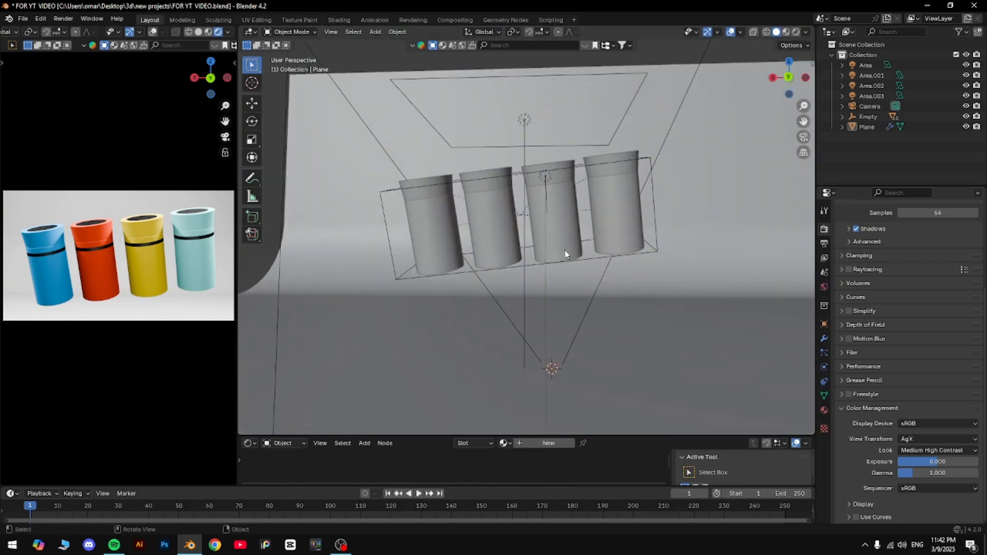
{"action": "left_click", "coordinate": [803, 136]}
{"action": "left_click", "coordinate": [804, 137]}
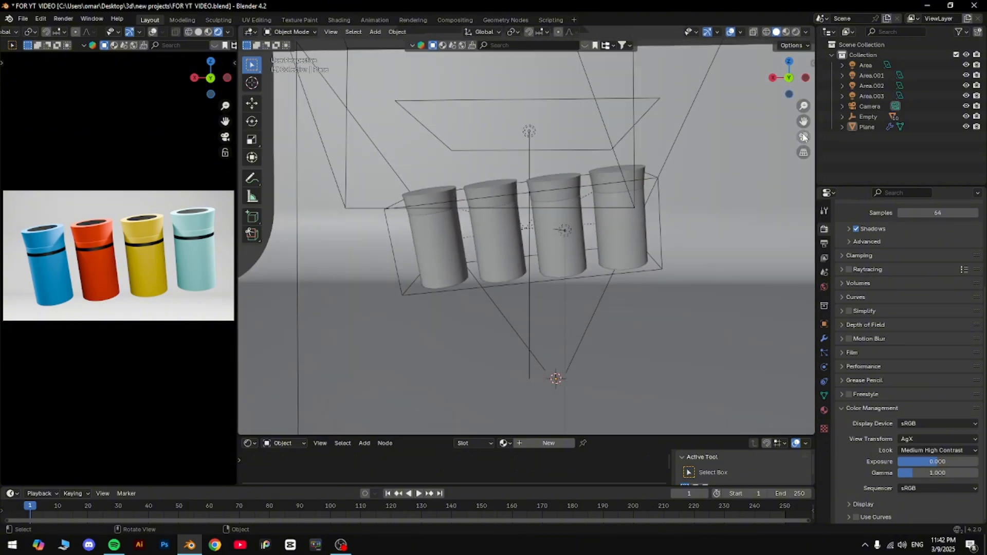
{"action": "left_click", "coordinate": [804, 137]}
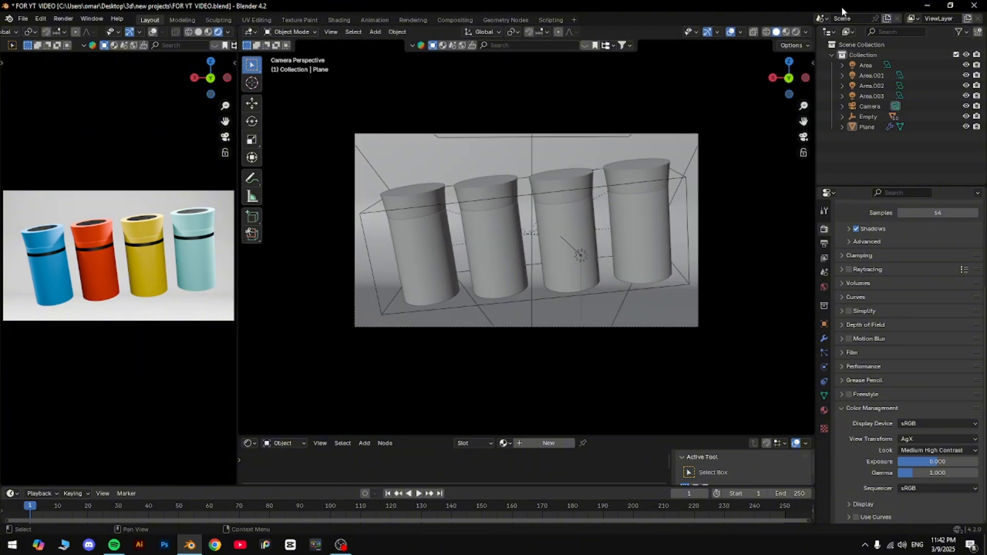
Create a new scene as a full copy of the current one
{"action": "left_click", "coordinate": [886, 18]}
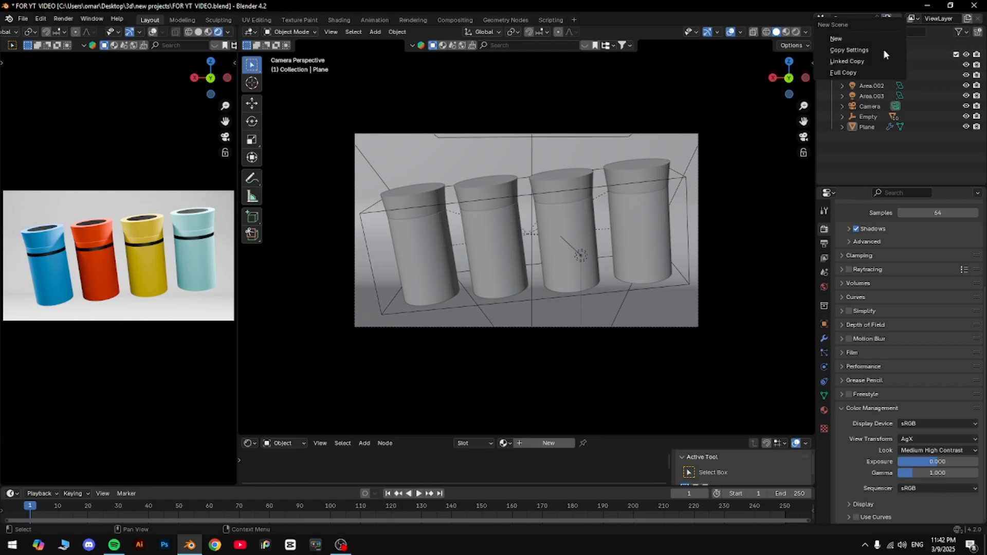
{"action": "left_click", "coordinate": [843, 73]}
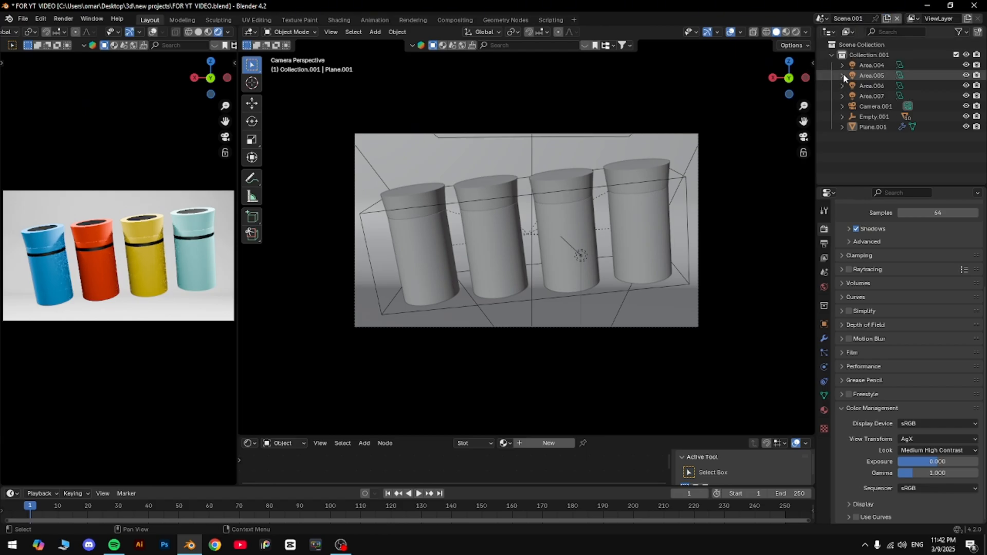
{"action": "left_click", "coordinate": [822, 19]}
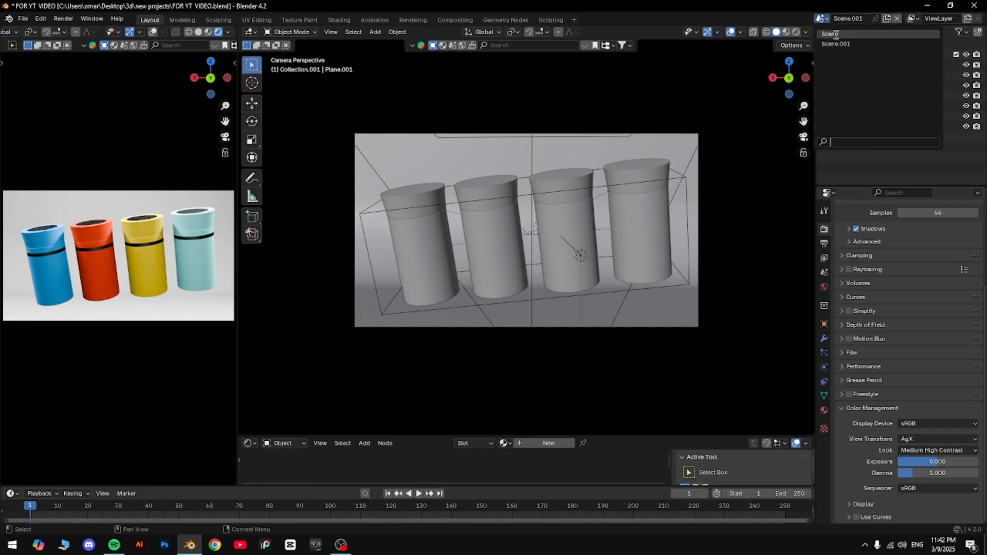
{"action": "left_click", "coordinate": [831, 21]}
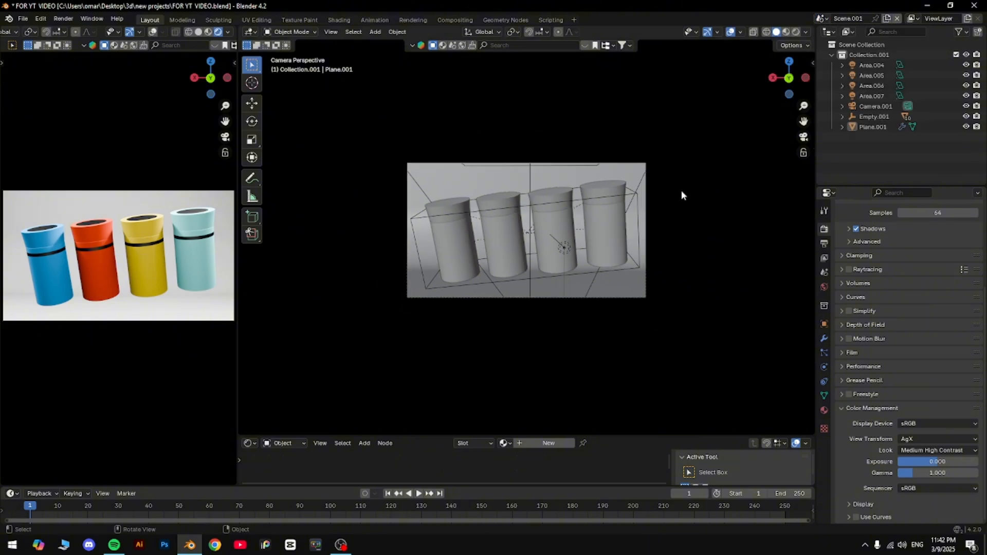
Rotate the empty holding the four containers about the X axis so they lie down with their lids facing the camera
{"action": "middle_click_drag", "start_coordinate": [679, 189], "coordinate": [677, 214]}
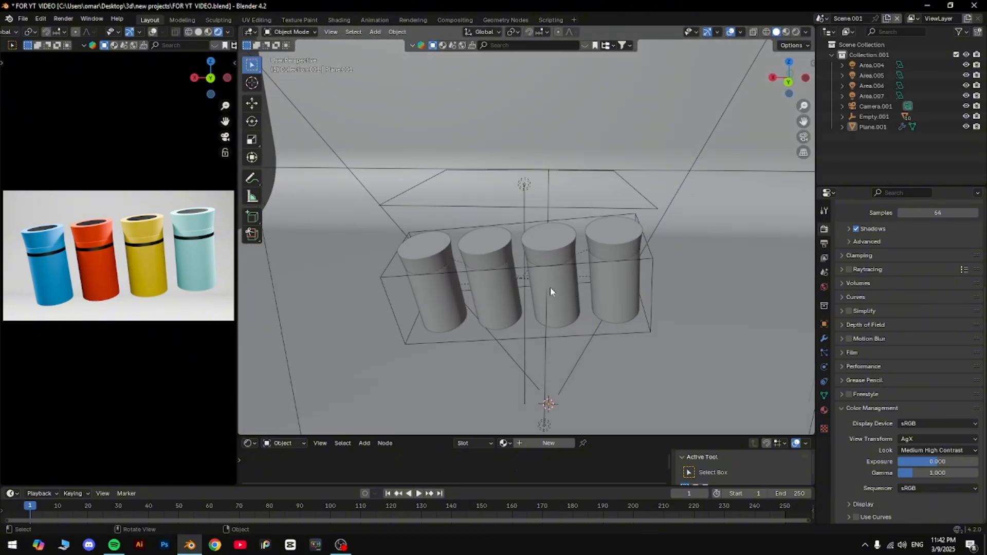
{"action": "left_click", "coordinate": [559, 265]}
{"action": "key", "text": "r"}
{"action": "key", "text": "z"}
{"action": "key", "text": "x"}
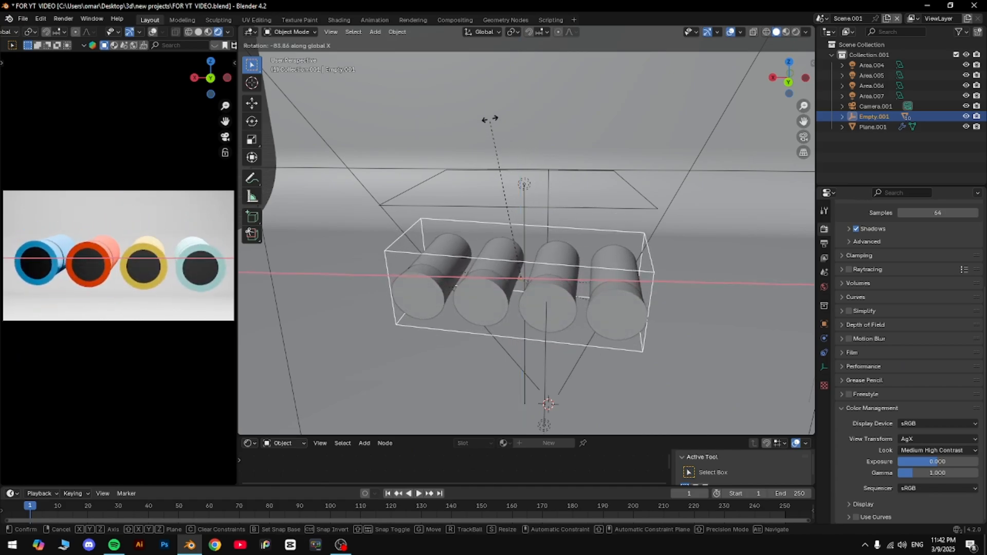
{"action": "left_click", "coordinate": [498, 207]}
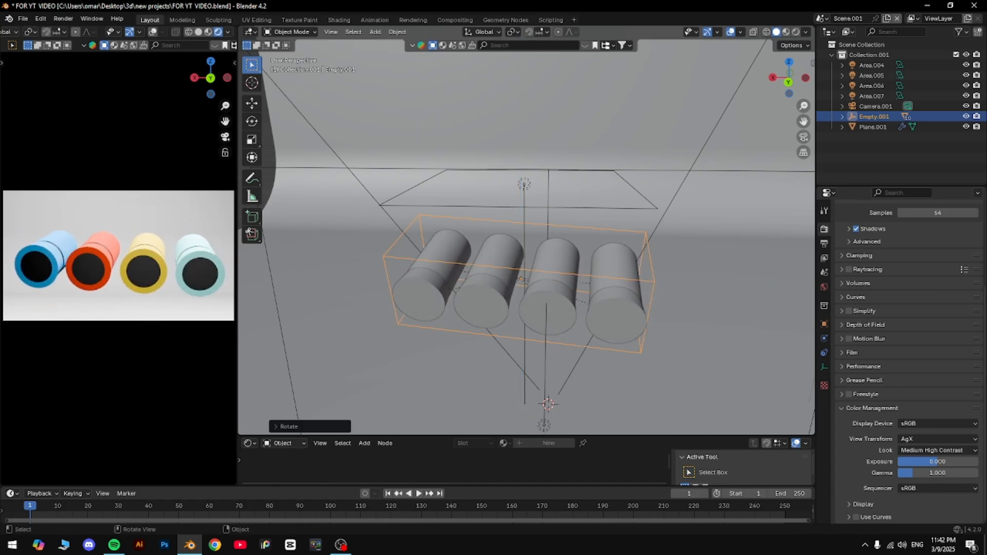
Rotate the container empty about the Z and X axes into a diagonal row with the pale cyan one in front, and nudge it
{"action": "key", "text": "r"}
{"action": "key", "text": "z"}
{"action": "key", "text": "x"}
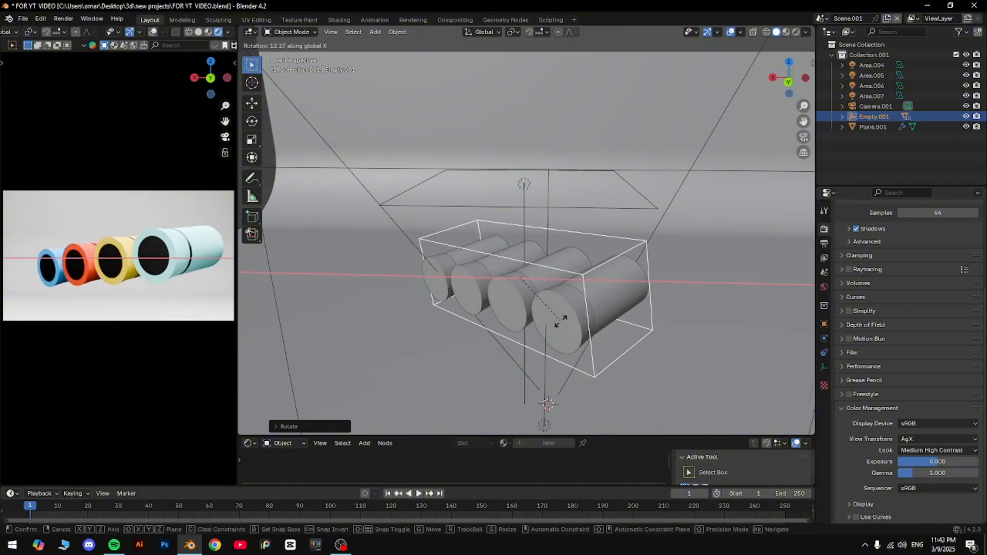
{"action": "left_click", "coordinate": [561, 301]}
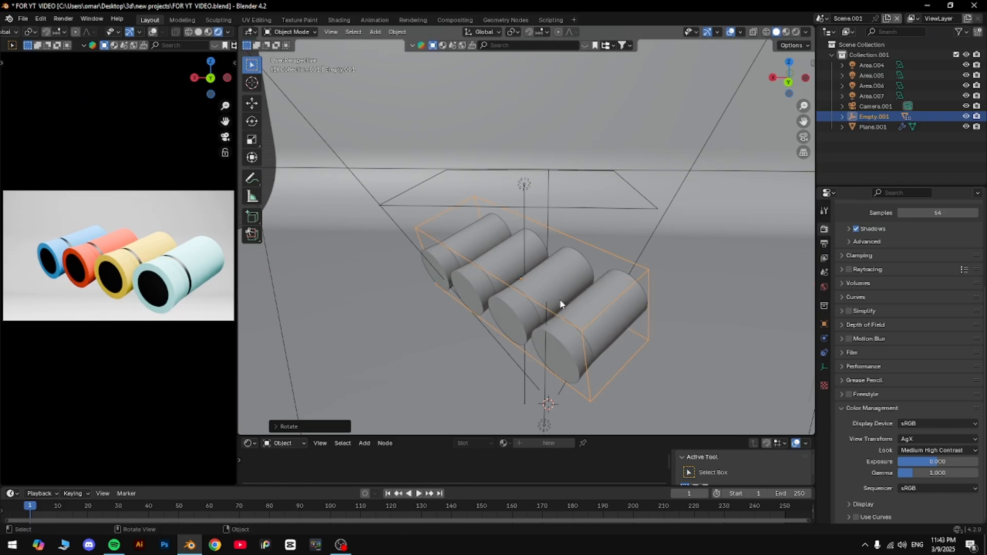
{"action": "key", "text": "g"}
{"action": "left_click", "coordinate": [558, 305]}
{"action": "scroll", "coordinate": [575, 294], "scroll_direction": "down", "scroll_amount": 3}
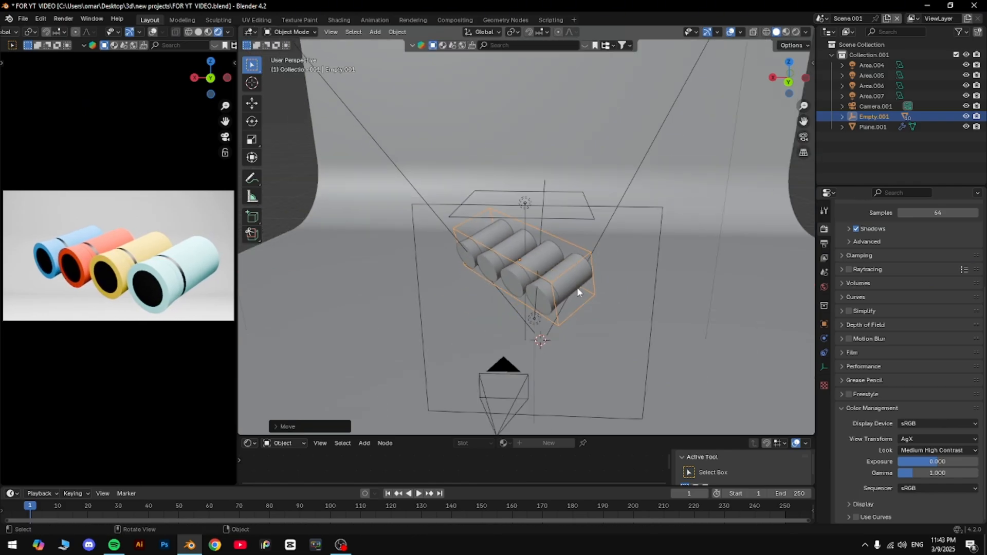
Try rotating the container group further about the Z axis
{"action": "key", "text": "r"}
{"action": "key", "text": "z"}
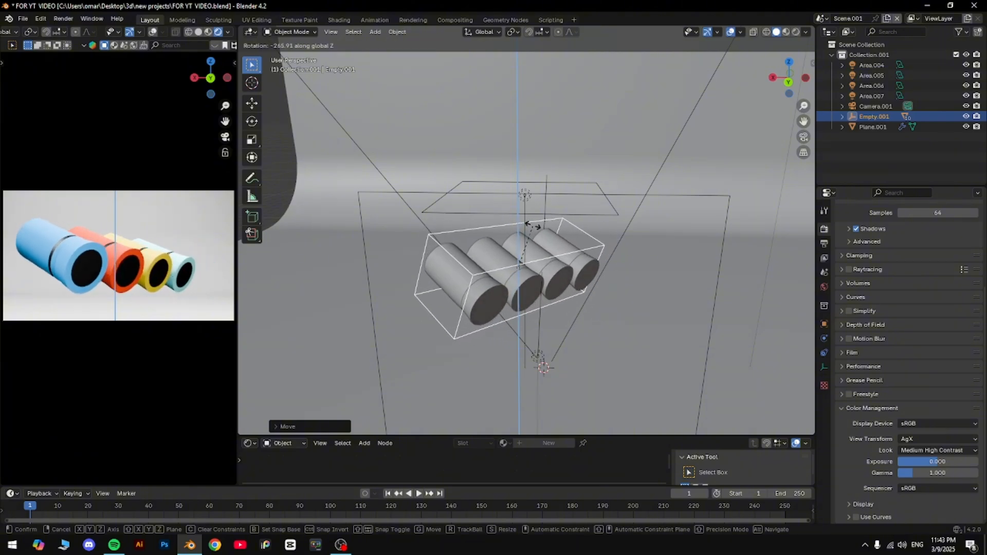
{"action": "left_click", "coordinate": [359, 264]}
{"action": "scroll", "coordinate": [550, 248], "scroll_direction": "down", "scroll_amount": 5}
{"action": "scroll", "coordinate": [550, 248], "scroll_direction": "up", "scroll_amount": 2}
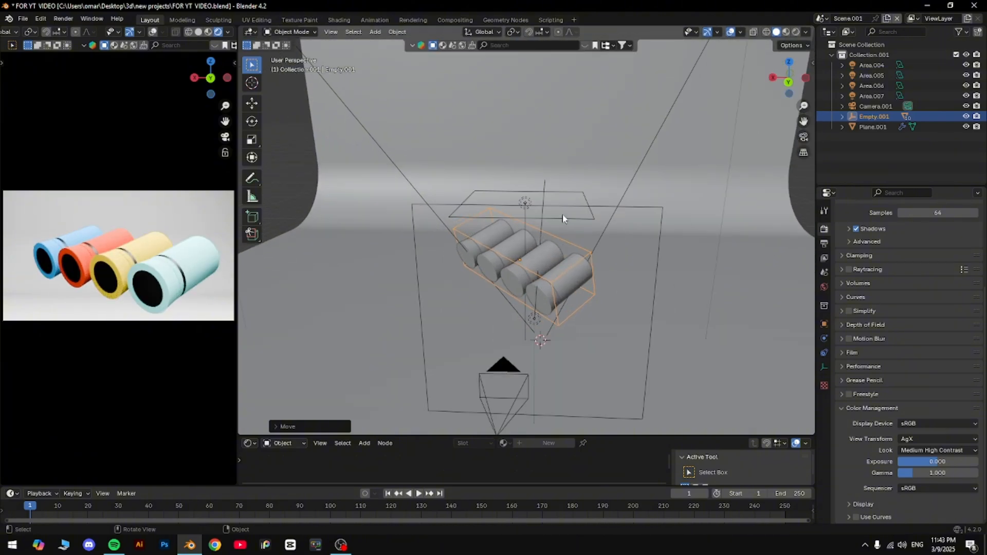
Try moving and scaling the area light directly above the containers
{"action": "left_click", "coordinate": [528, 205]}
{"action": "key", "text": "g"}
{"action": "key", "text": "Escape"}
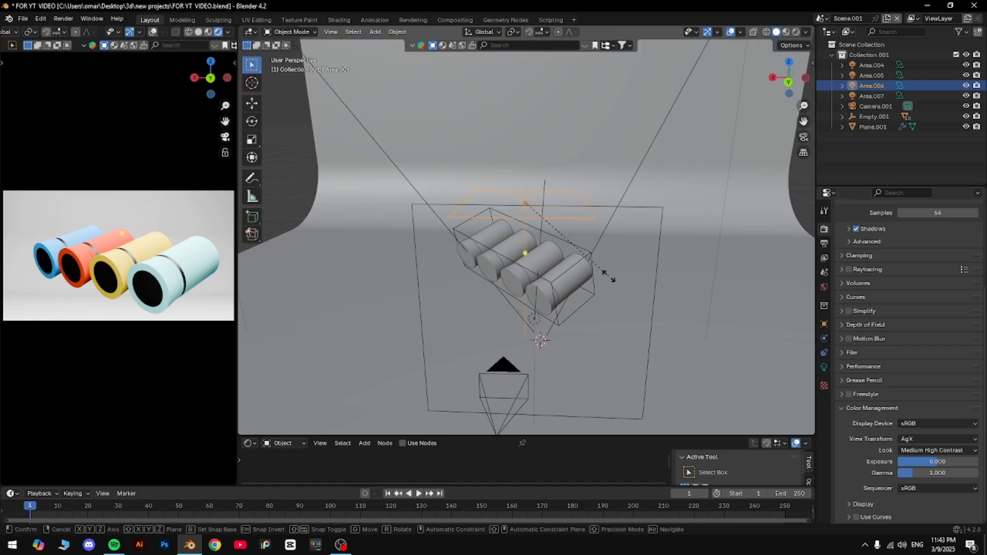
{"action": "key", "text": "s"}
{"action": "left_click", "coordinate": [663, 286]}
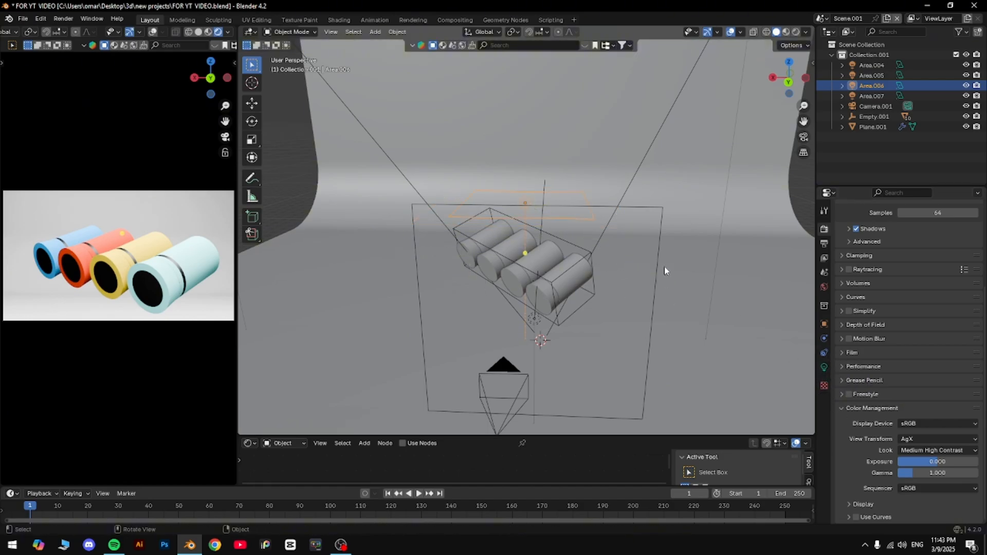
Move the area light Area.005 while checking the lighting through the camera view
{"action": "scroll", "coordinate": [663, 265], "scroll_direction": "down", "scroll_amount": 6}
{"action": "middle_click_drag", "start_coordinate": [662, 247], "coordinate": [661, 233]}
{"action": "left_click", "coordinate": [594, 137]}
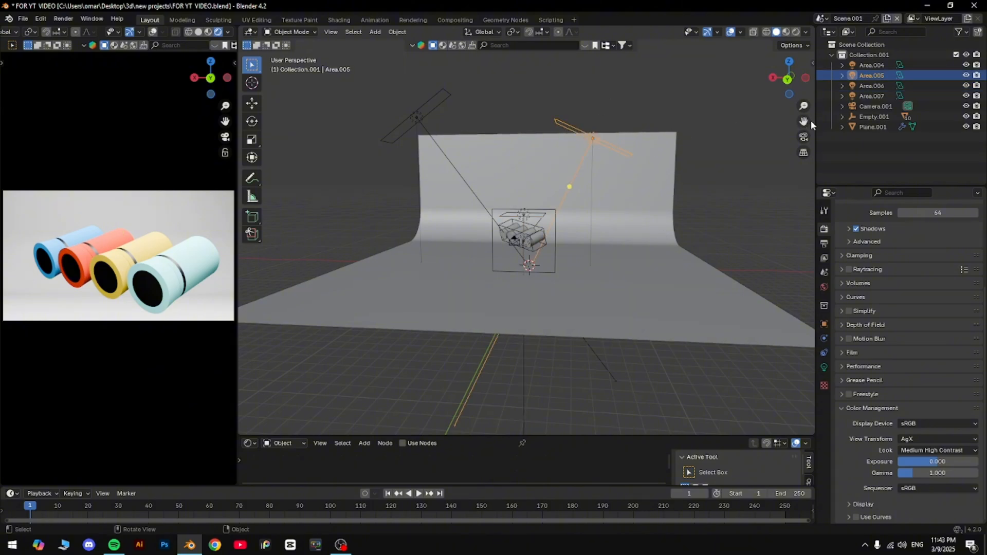
{"action": "left_click", "coordinate": [804, 136]}
{"action": "key", "text": "g"}
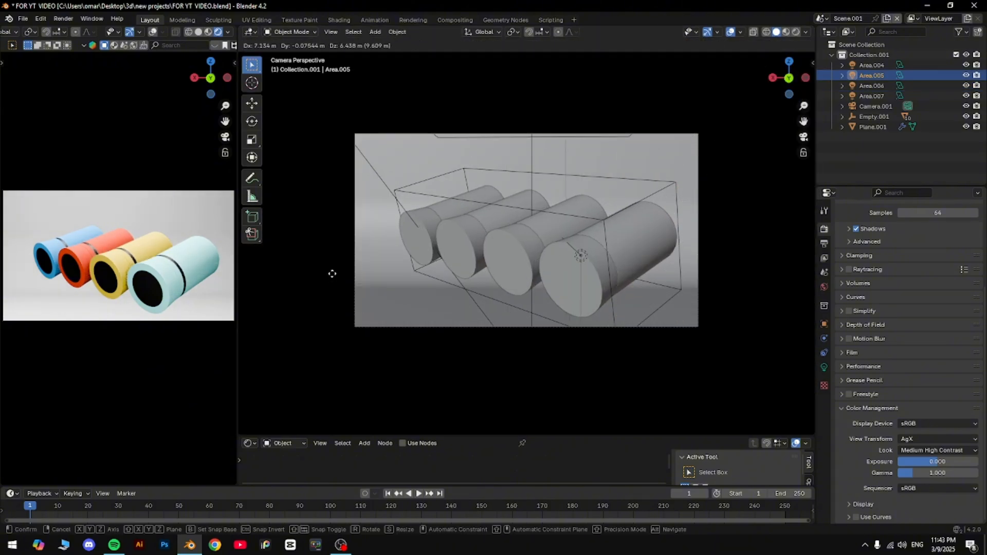
{"action": "left_click", "coordinate": [626, 243]}
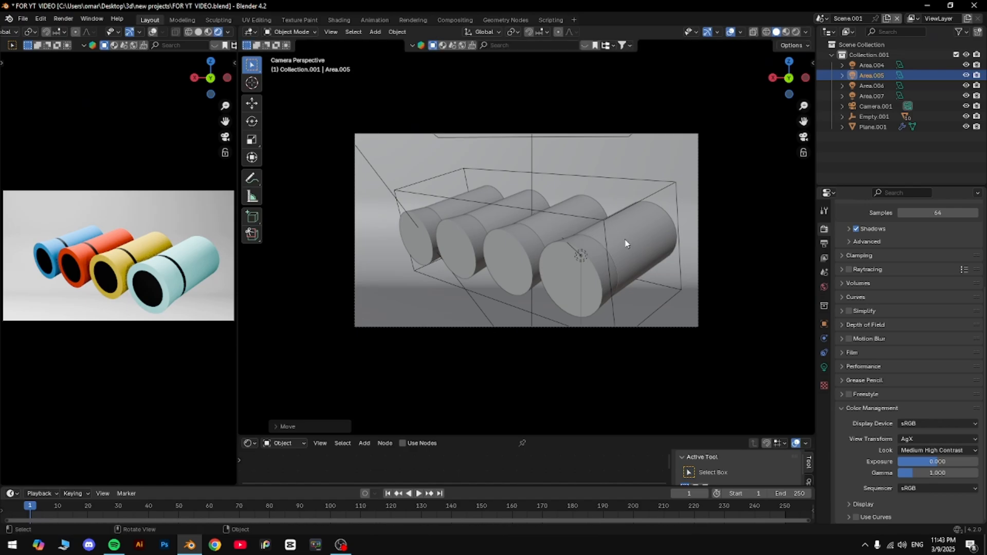
Reposition and slightly rescale the empty holding the containers so the diagonal row fits the camera frame
{"action": "left_click", "coordinate": [605, 218]}
{"action": "key", "text": "g"}
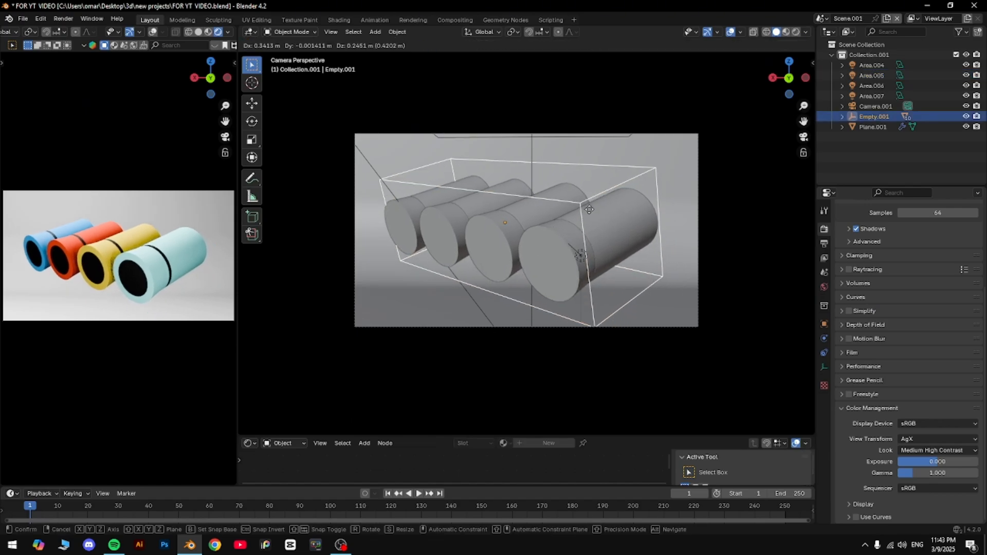
{"action": "left_click", "coordinate": [594, 213]}
{"action": "key", "text": "s"}
{"action": "left_click", "coordinate": [598, 212]}
{"action": "key", "text": "g"}
{"action": "left_click", "coordinate": [608, 216]}
{"action": "key", "text": "s"}
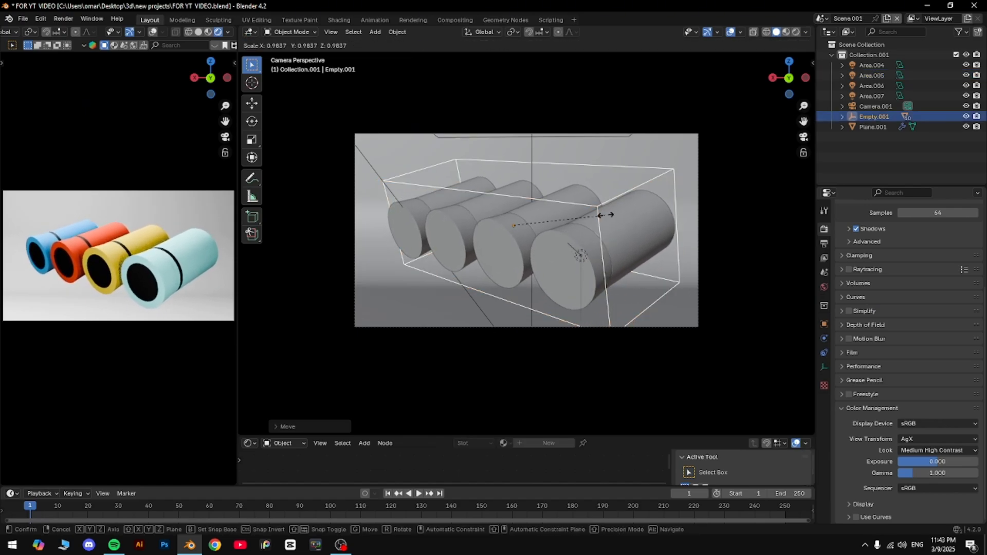
{"action": "left_click", "coordinate": [605, 216]}
{"action": "left_click", "coordinate": [741, 183]}
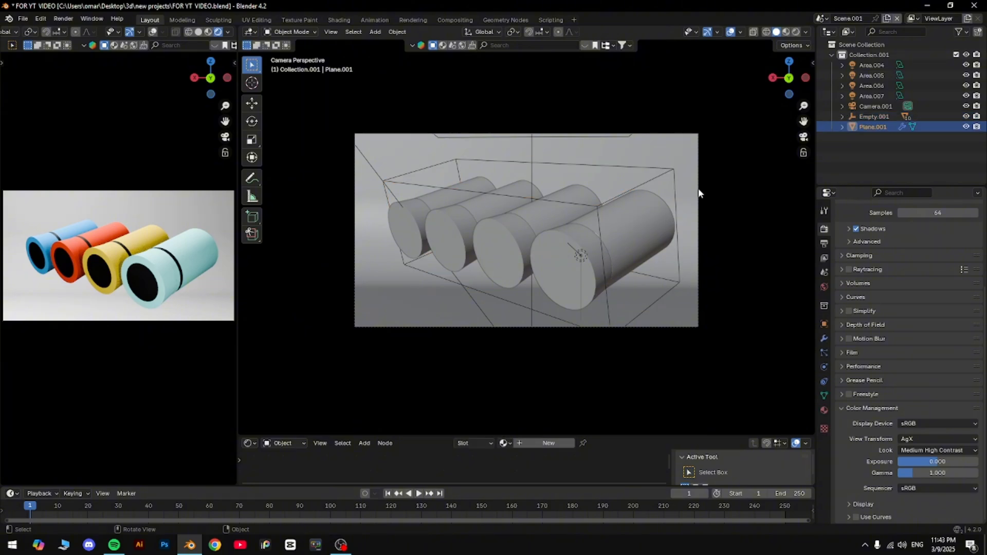
Create another full copy of the scene from the one with the lying containers
{"action": "scroll", "coordinate": [230, 263], "scroll_direction": "down", "scroll_amount": 1}
{"action": "scroll", "coordinate": [230, 263], "scroll_direction": "up", "scroll_amount": 1}
{"action": "left_click", "coordinate": [885, 19]}
{"action": "left_click", "coordinate": [852, 74]}
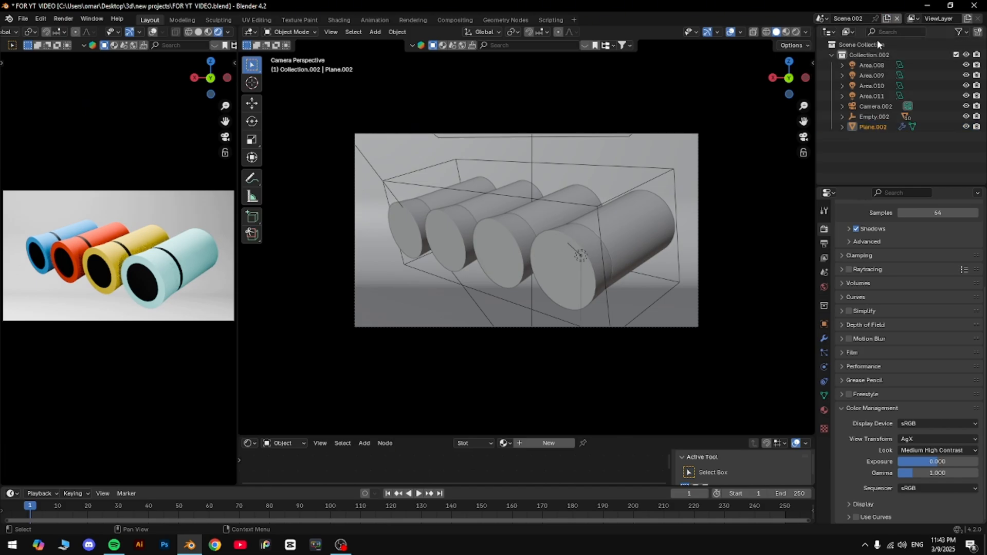
{"action": "left_click", "coordinate": [828, 19]}
{"action": "left_click", "coordinate": [828, 21]}
Rotate the container empty about the X axis in the new scene so the containers' bases face the camera
{"action": "left_click", "coordinate": [612, 201]}
{"action": "key", "text": "r"}
{"action": "key", "text": "x"}
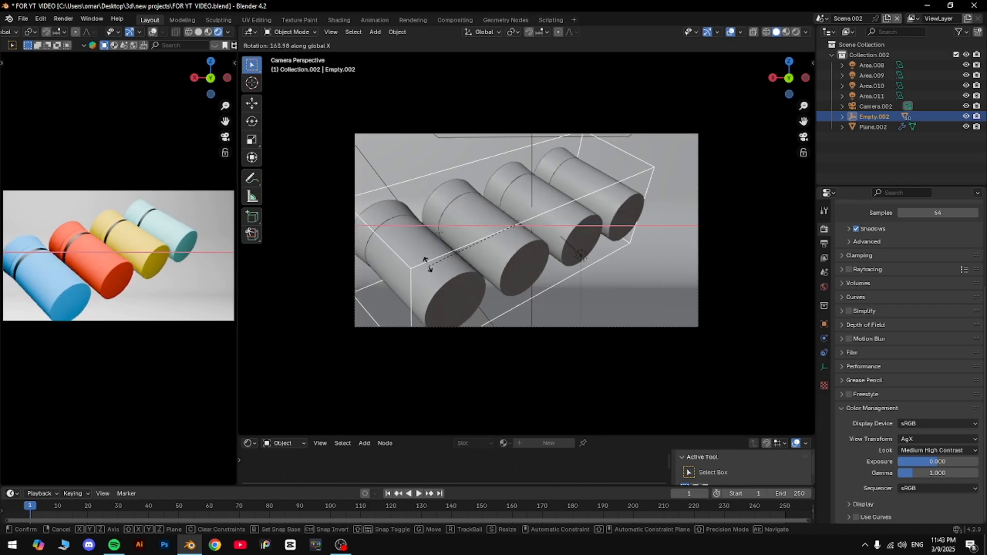
{"action": "left_click", "coordinate": [512, 261]}
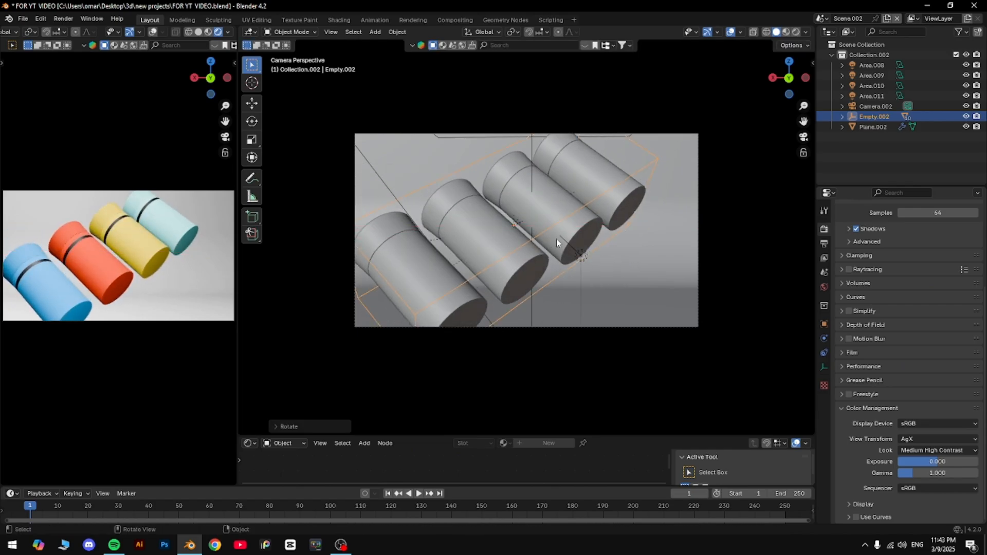
Move the container empty and rotate it slightly to bring the diagonal row further into the camera frame
{"action": "key", "text": "g"}
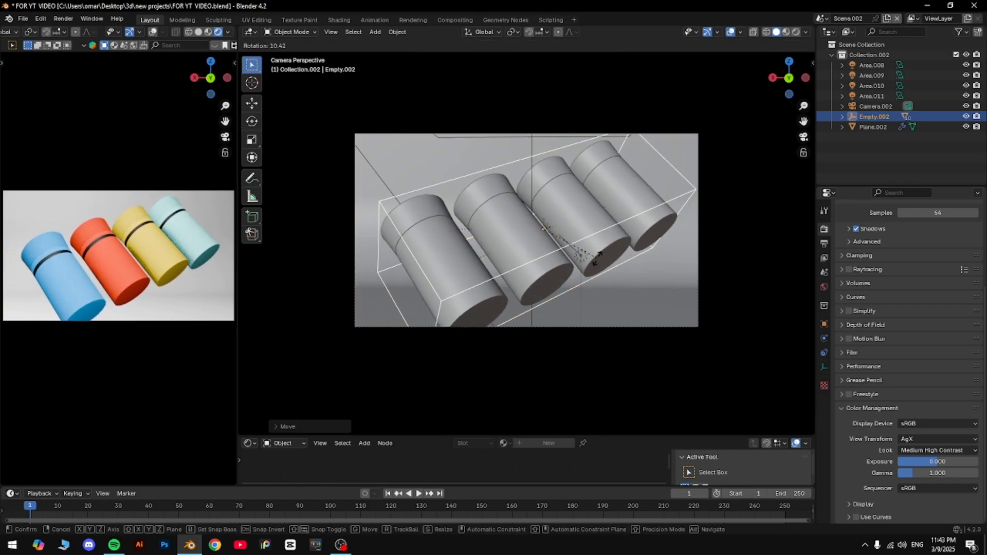
{"action": "left_click", "coordinate": [587, 257]}
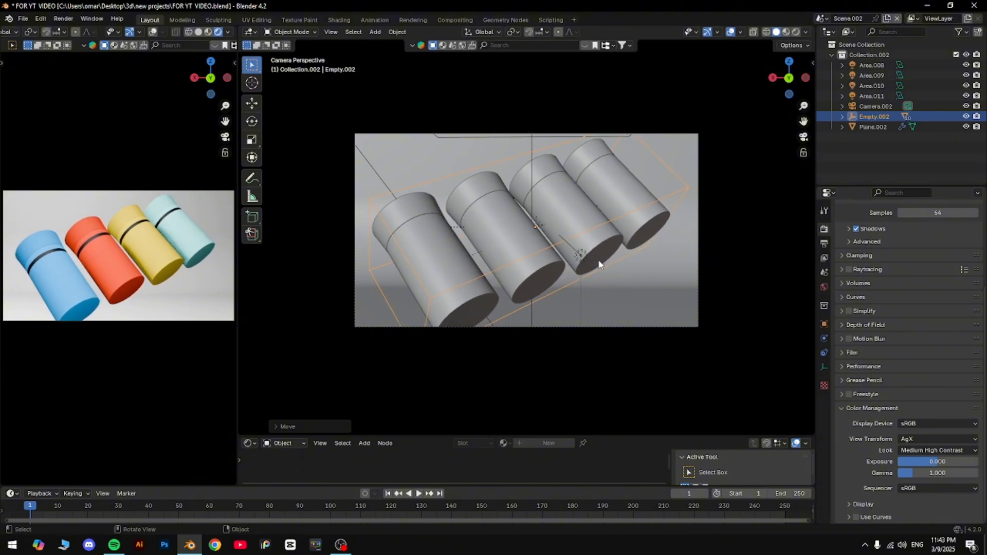
{"action": "left_click", "coordinate": [728, 198]}
Move the area light Area.008 sideways above the backdrop toward its opposite side
{"action": "scroll", "coordinate": [733, 194], "scroll_direction": "down", "scroll_amount": 5}
{"action": "middle_click_drag", "start_coordinate": [706, 216], "coordinate": [686, 224]}
{"action": "scroll", "coordinate": [685, 225], "scroll_direction": "down", "scroll_amount": 6}
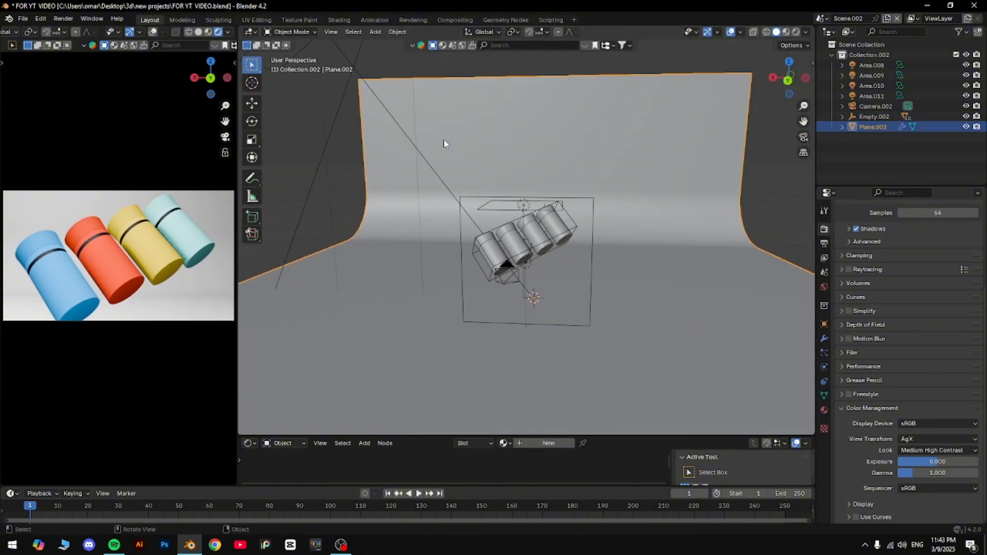
{"action": "scroll", "coordinate": [443, 140], "scroll_direction": "down", "scroll_amount": 3}
{"action": "left_click", "coordinate": [417, 118]}
{"action": "key", "text": "g"}
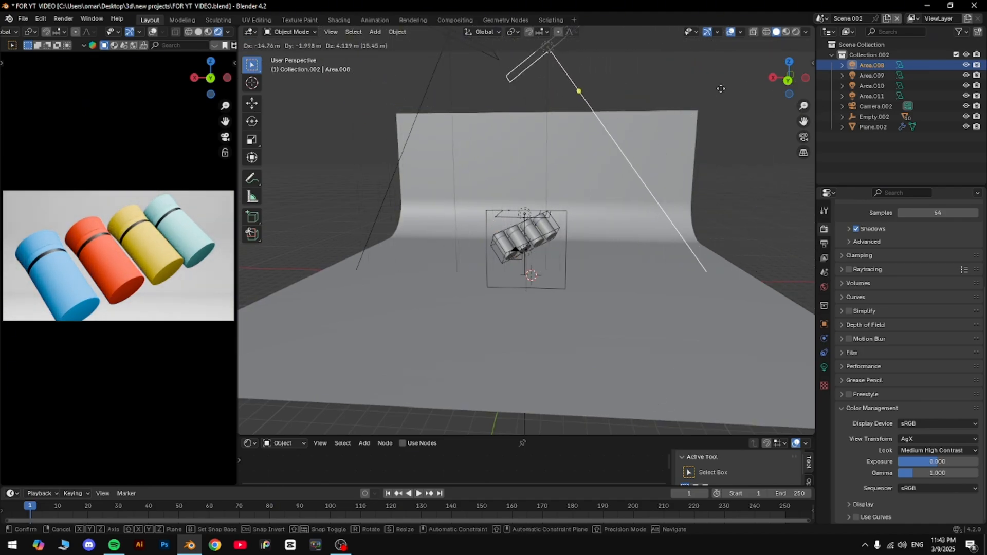
{"action": "left_click", "coordinate": [692, 93]}
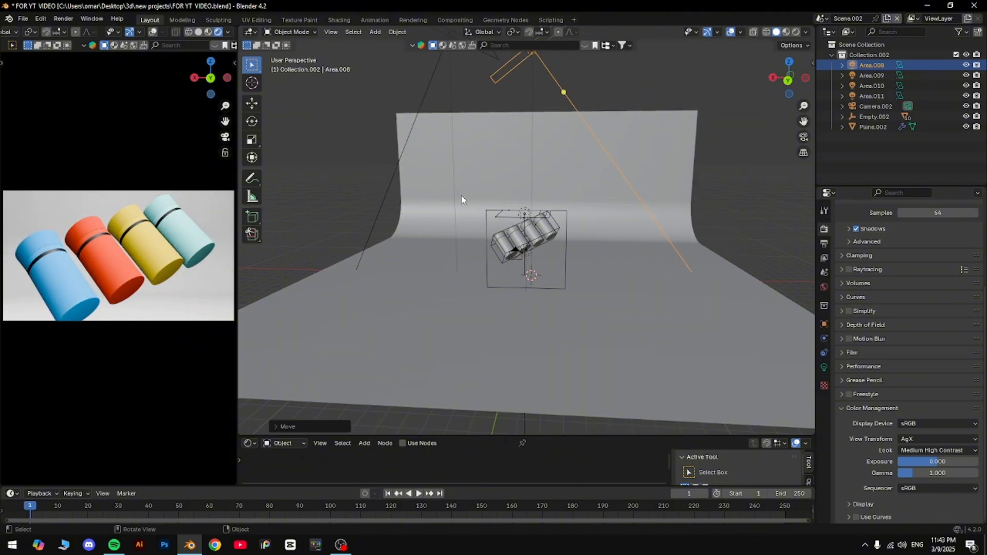
Scale down and slightly rotate the container empty in the camera view so all four containers fit inside the frame
{"action": "left_click", "coordinate": [803, 138]}
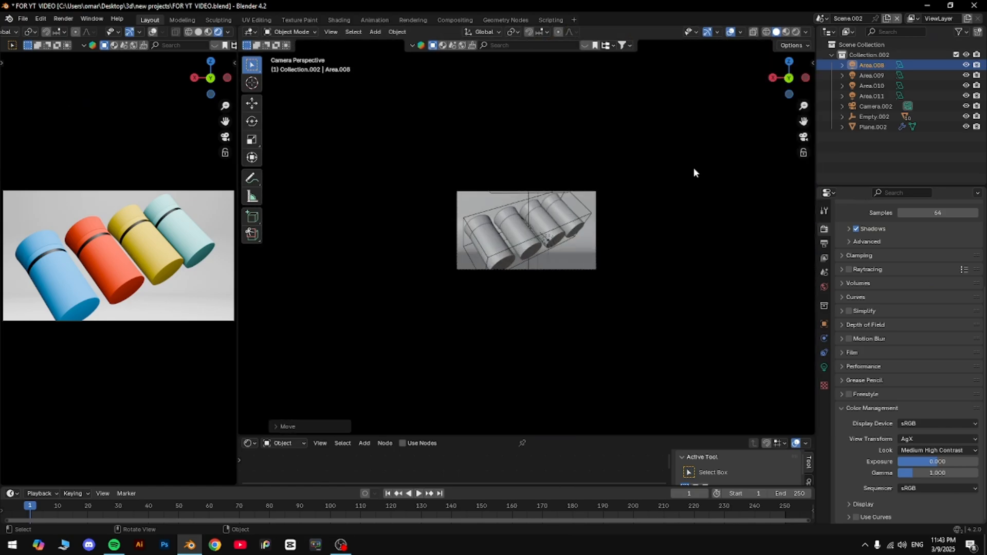
{"action": "left_click", "coordinate": [657, 200]}
{"action": "key", "text": "s"}
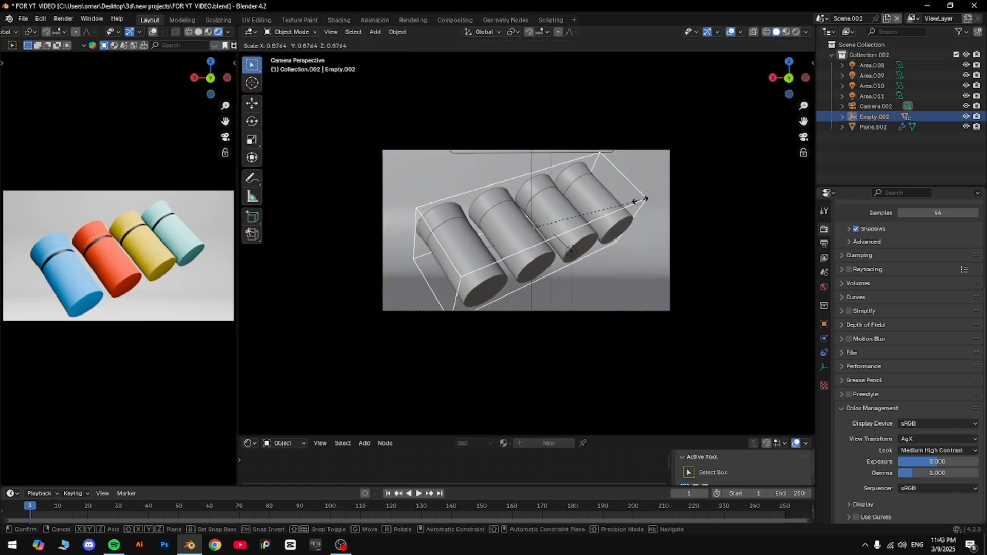
{"action": "left_click", "coordinate": [640, 202]}
{"action": "key", "text": "r"}
{"action": "left_click", "coordinate": [645, 211]}
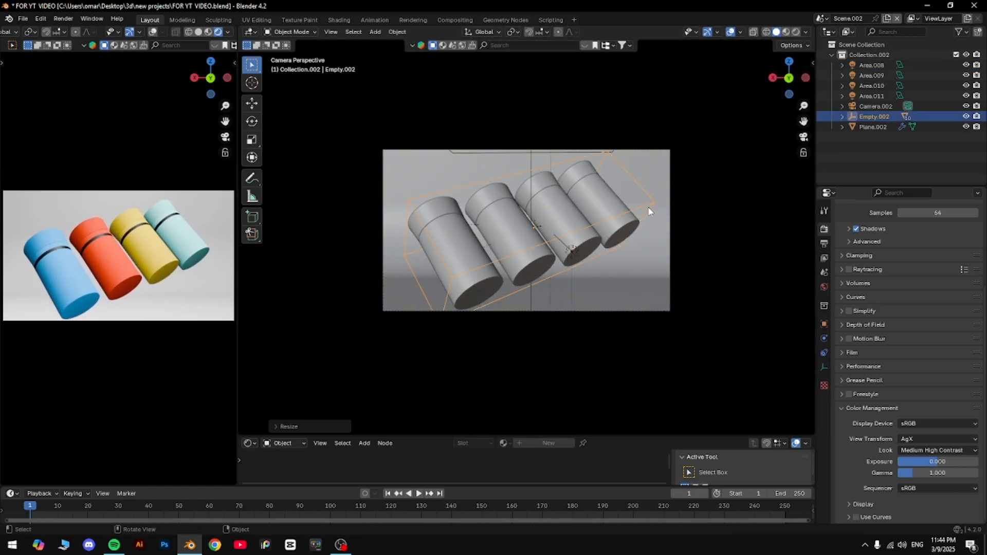
{"action": "left_click", "coordinate": [721, 170]}
{"action": "scroll", "coordinate": [721, 170], "scroll_direction": "down", "scroll_amount": 1}
{"action": "scroll", "coordinate": [711, 175], "scroll_direction": "up", "scroll_amount": 3}
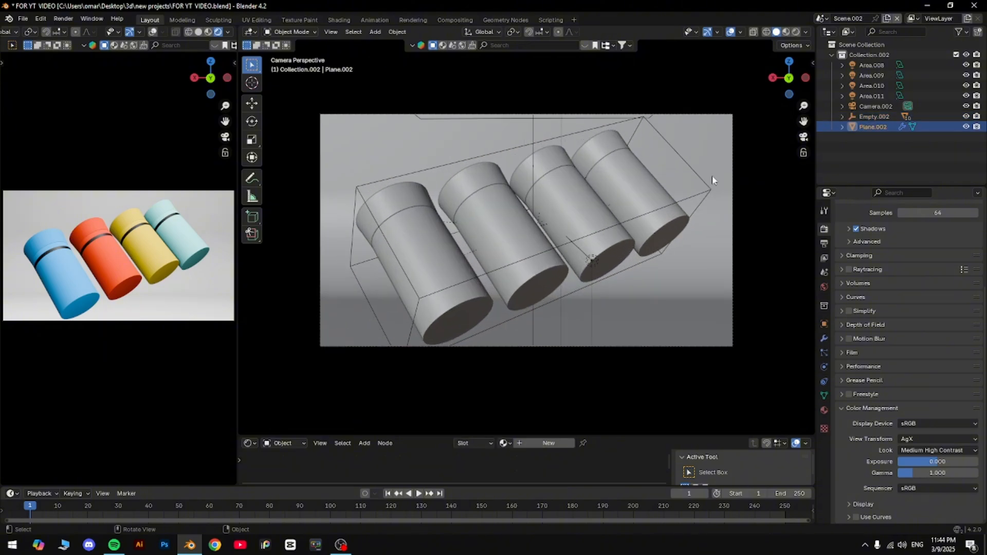
Compare the container arrangements and lights in Scene, Scene.001 and Scene.002
{"action": "middle_click_drag", "start_coordinate": [712, 176], "coordinate": [698, 192]}
{"action": "scroll", "coordinate": [698, 192], "scroll_direction": "down", "scroll_amount": 9}
{"action": "key", "text": "alt+a"}
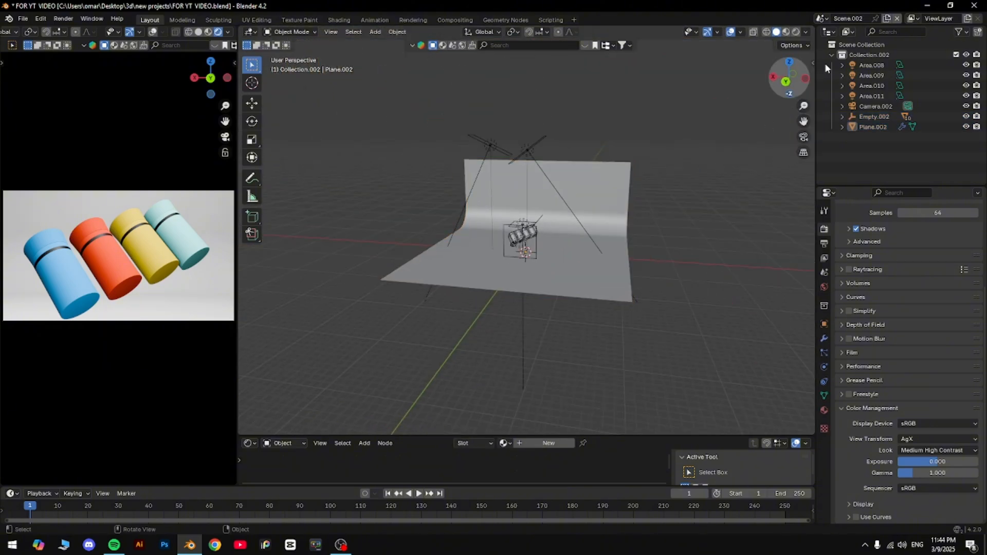
{"action": "left_click", "coordinate": [820, 18]}
{"action": "left_click", "coordinate": [848, 33]}
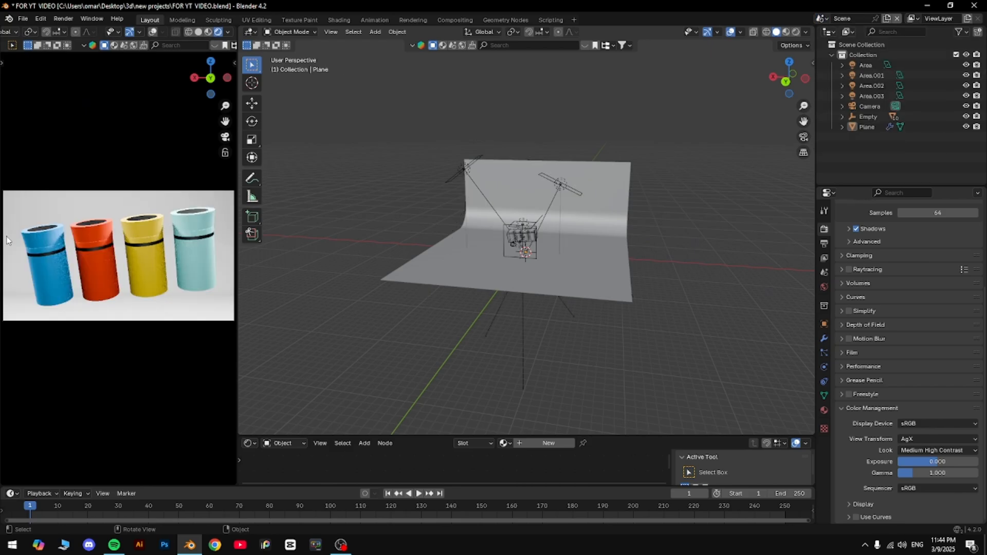
{"action": "left_click", "coordinate": [821, 18]}
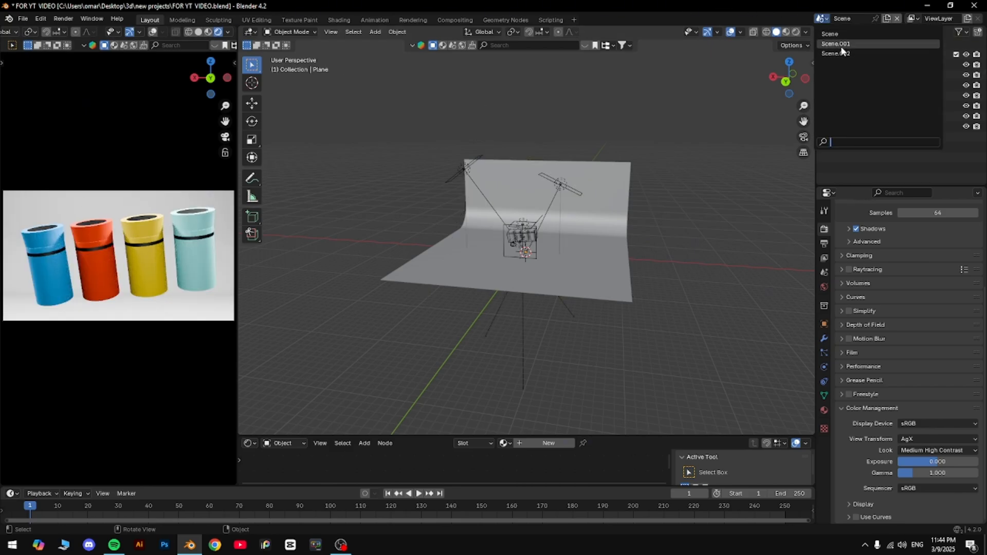
{"action": "left_click", "coordinate": [844, 44]}
{"action": "left_click", "coordinate": [820, 18]}
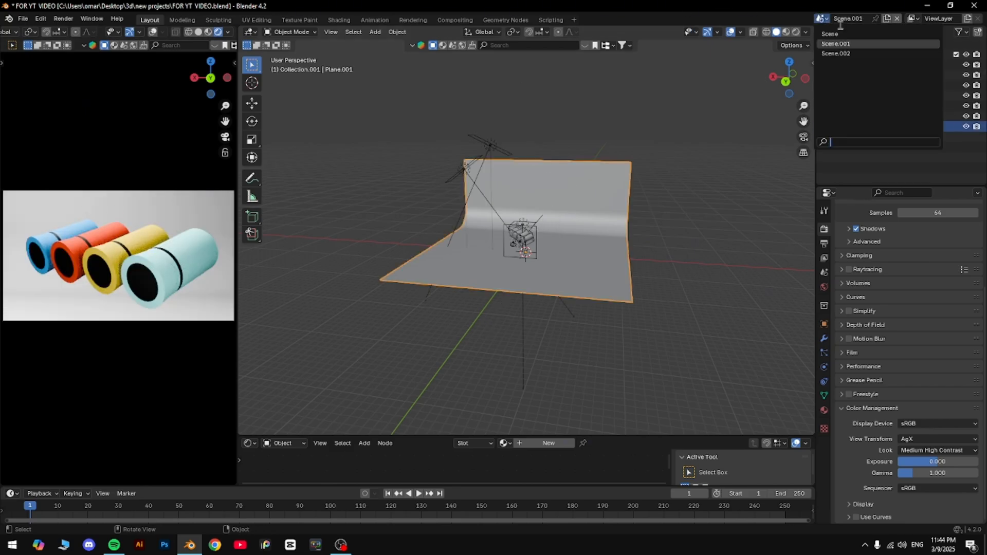
{"action": "left_click", "coordinate": [848, 55]}
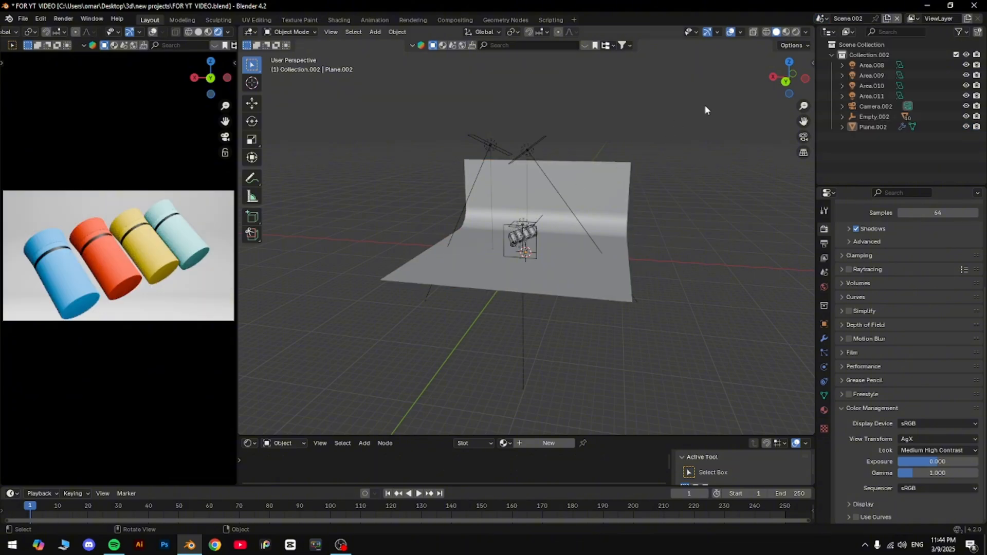
Switch to the original scene named Scene and show it through its camera
{"action": "scroll", "coordinate": [705, 109], "scroll_direction": "up", "scroll_amount": 7}
{"action": "middle_click_drag", "start_coordinate": [516, 172], "coordinate": [526, 211]}
{"action": "left_click", "coordinate": [820, 18]}
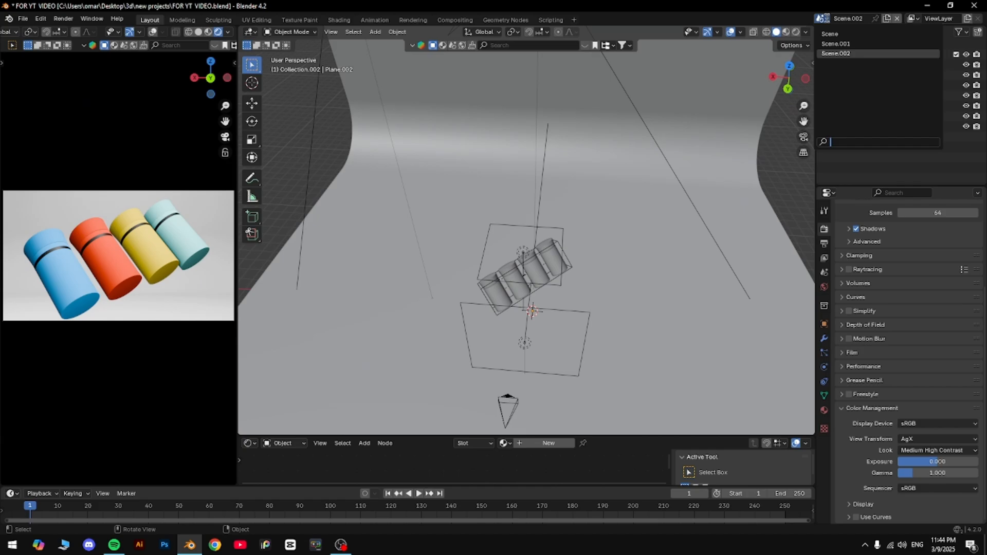
{"action": "left_click", "coordinate": [842, 34]}
{"action": "middle_click_drag", "start_coordinate": [689, 169], "coordinate": [755, 152]}
{"action": "scroll", "coordinate": [757, 152], "scroll_direction": "up", "scroll_amount": 6}
{"action": "left_click", "coordinate": [803, 137]}
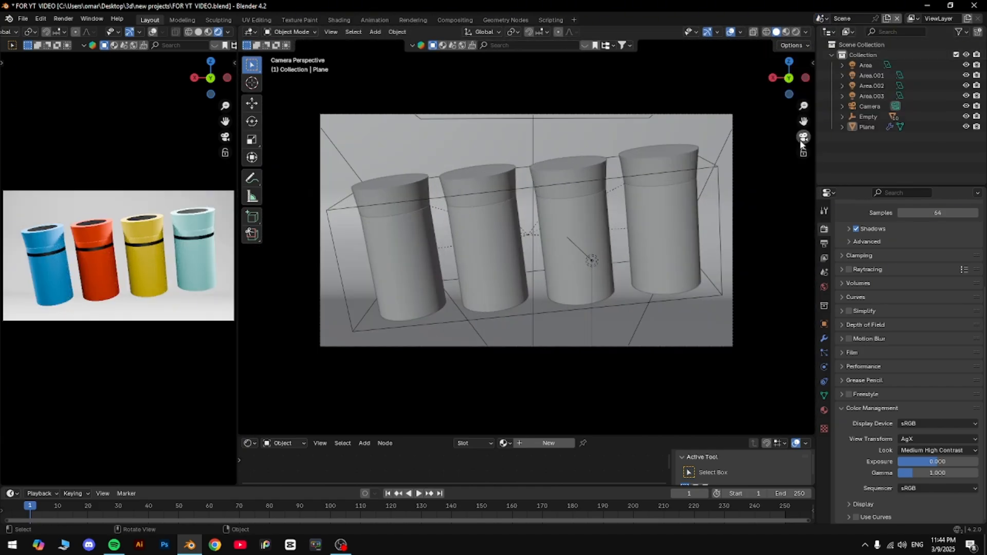
Try to lift the yellow container's lid along the Z axis
{"action": "scroll", "coordinate": [612, 173], "scroll_direction": "up", "scroll_amount": 4}
{"action": "left_click", "coordinate": [612, 173]}
{"action": "key", "text": "g"}
{"action": "key", "text": "z"}
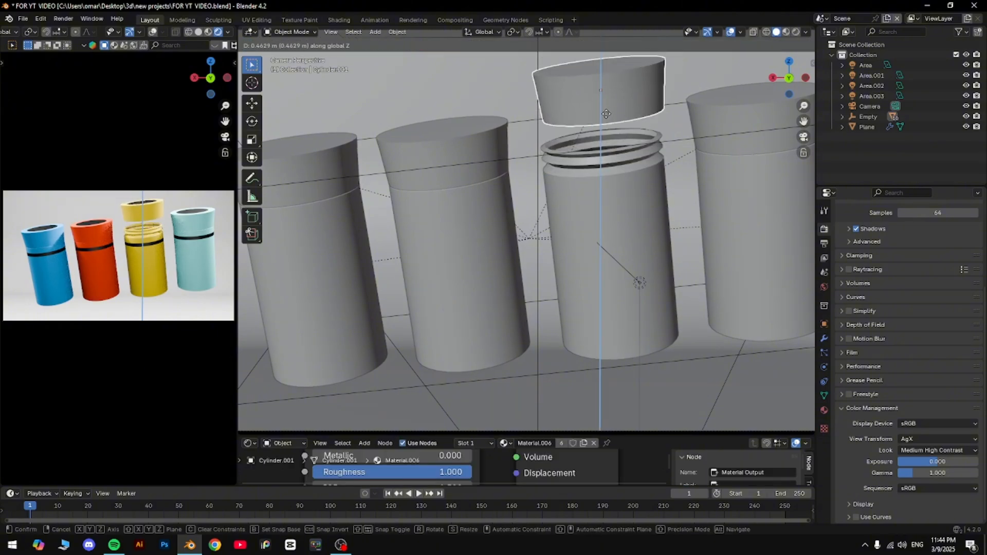
{"action": "right_click", "coordinate": [603, 119]}
Isolate the body of the yellow container in local view
{"action": "scroll", "coordinate": [602, 167], "scroll_direction": "down", "scroll_amount": 10}
{"action": "middle_click_drag", "start_coordinate": [605, 176], "coordinate": [608, 168]}
{"action": "scroll", "coordinate": [607, 169], "scroll_direction": "down", "scroll_amount": 5}
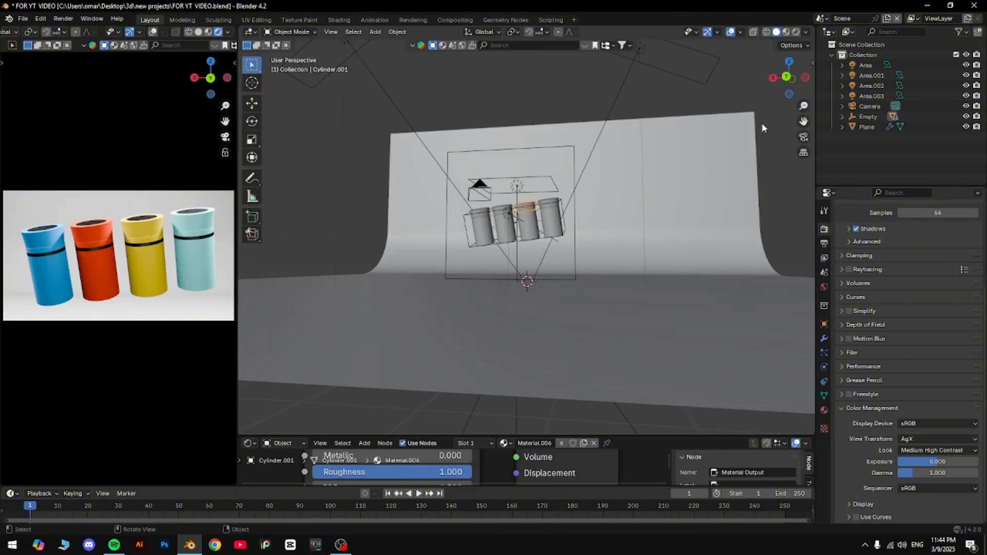
{"action": "middle_click_drag", "start_coordinate": [761, 97], "coordinate": [719, 158]}
{"action": "scroll", "coordinate": [652, 215], "scroll_direction": "up", "scroll_amount": 3}
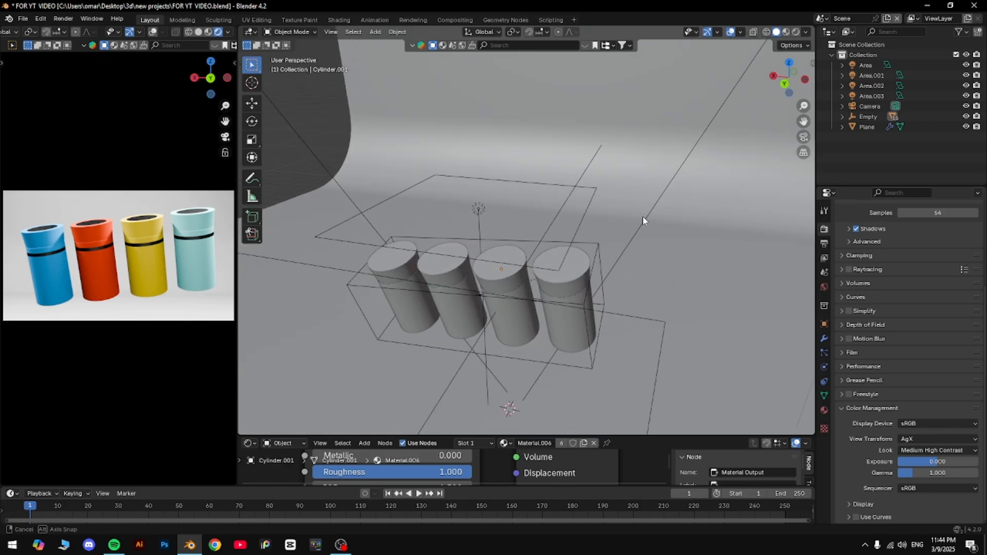
{"action": "left_click_drag", "start_coordinate": [624, 436], "coordinate": [624, 414]}
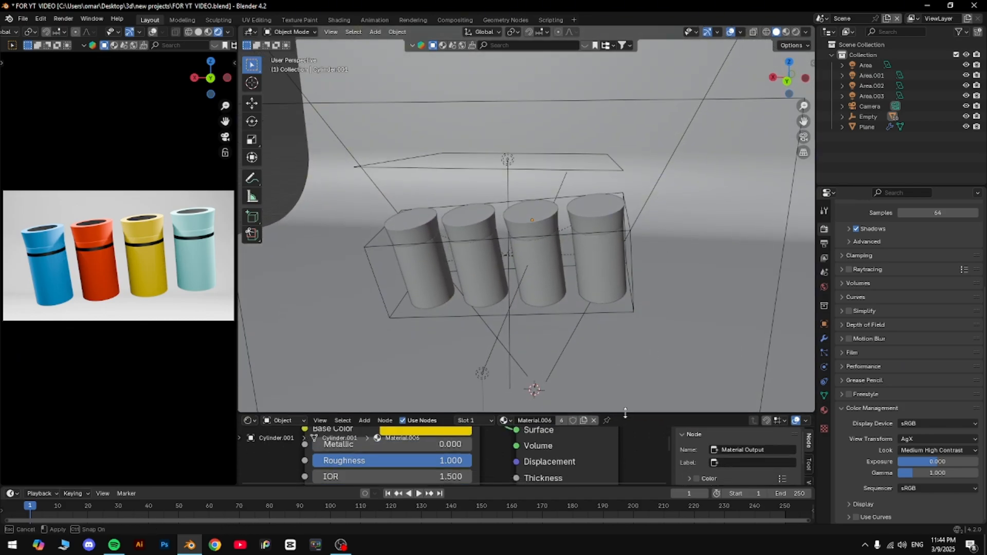
{"action": "scroll", "coordinate": [560, 293], "scroll_direction": "up", "scroll_amount": 6}
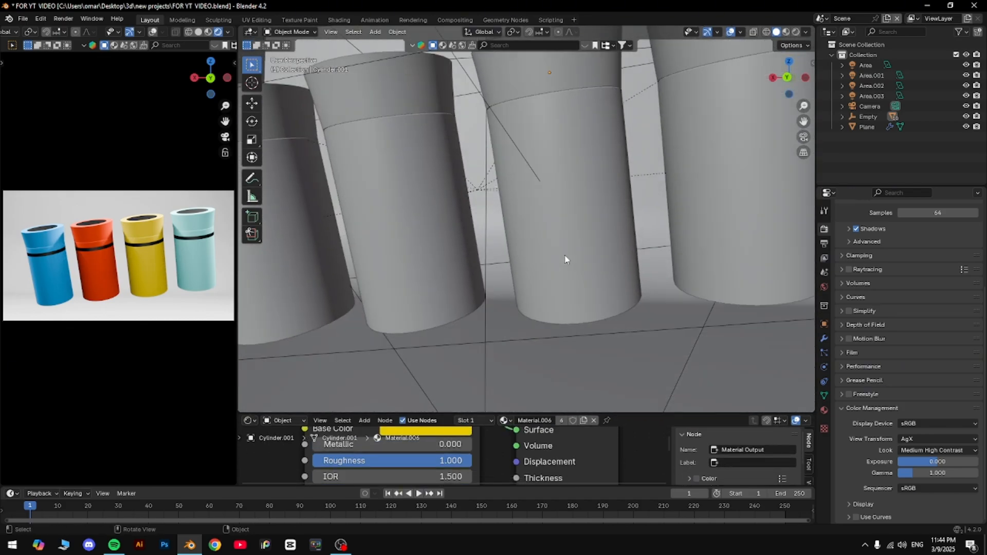
{"action": "left_click", "coordinate": [565, 253]}
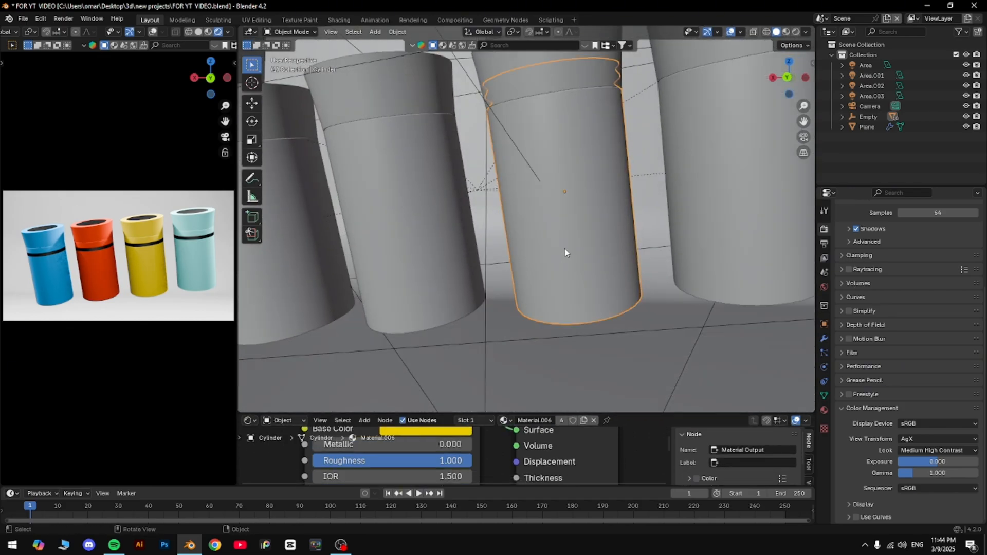
{"action": "key", "text": "KP_Divide"}
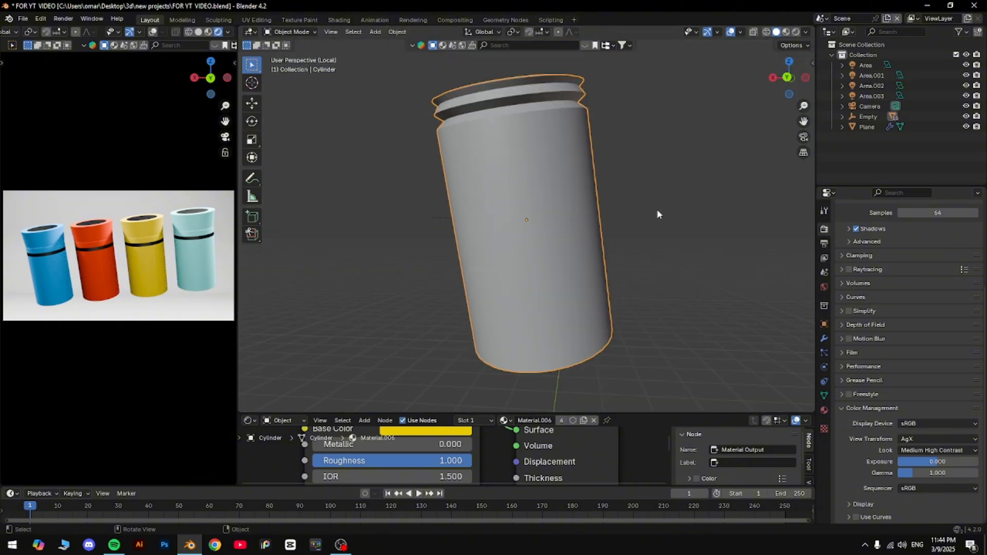
{"action": "key", "text": "ctrl+z"}
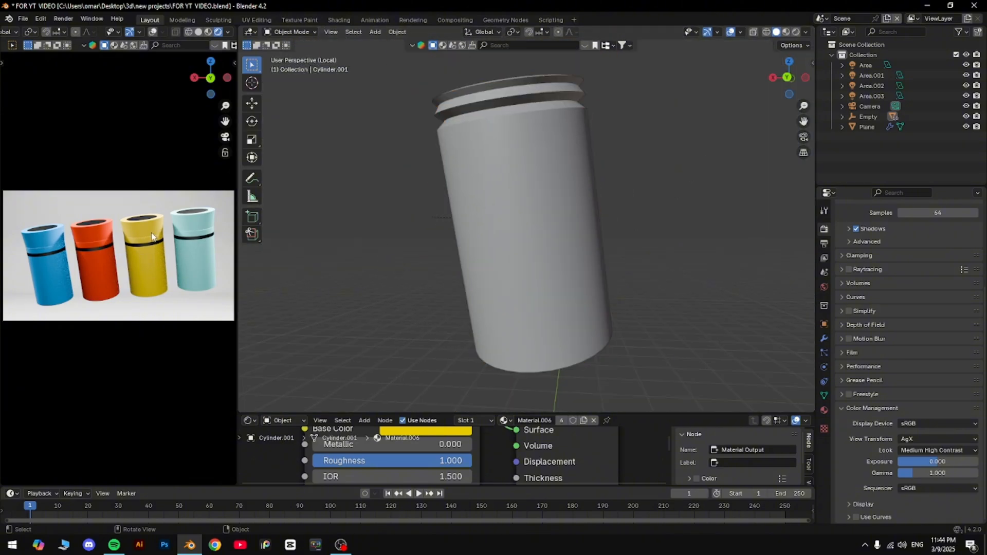
{"action": "left_click", "coordinate": [578, 157]}
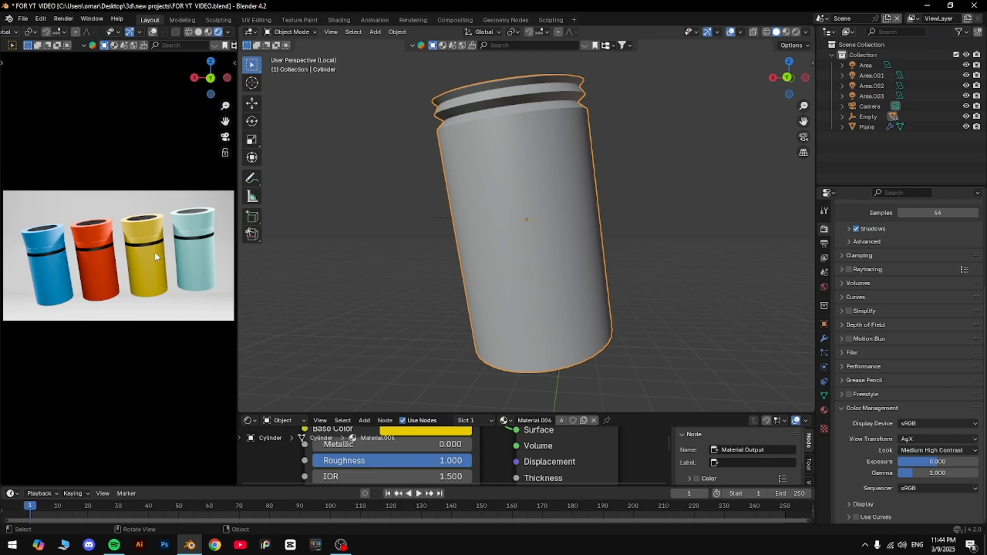
{"action": "key", "text": "KP_0"}
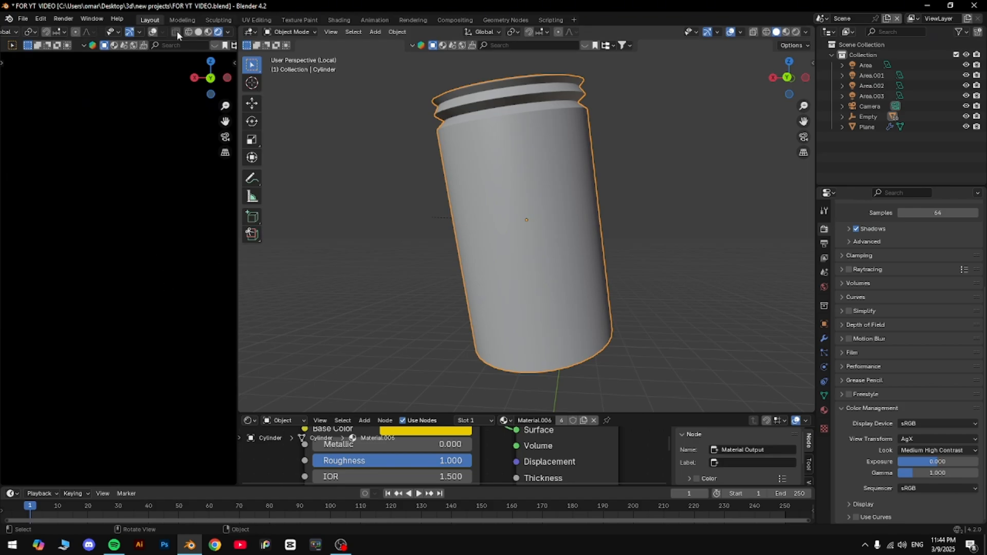
{"action": "key", "text": "KP_0"}
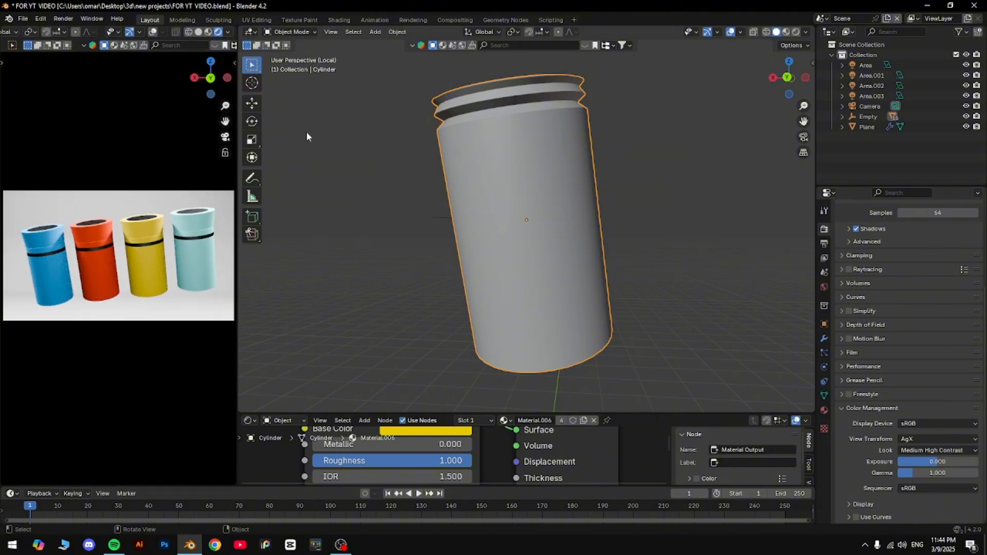
Try to rotate the isolated container body upright in the right orthographic view
{"action": "left_click", "coordinate": [605, 147]}
{"action": "scroll", "coordinate": [609, 144], "scroll_direction": "down", "scroll_amount": 4}
{"action": "middle_click_drag", "start_coordinate": [609, 144], "coordinate": [818, 109]}
{"action": "scroll", "coordinate": [591, 188], "scroll_direction": "up", "scroll_amount": 1}
{"action": "left_click", "coordinate": [535, 200]}
{"action": "scroll", "coordinate": [555, 198], "scroll_direction": "up", "scroll_amount": 4}
{"action": "left_click_drag", "start_coordinate": [798, 87], "coordinate": [793, 80]}
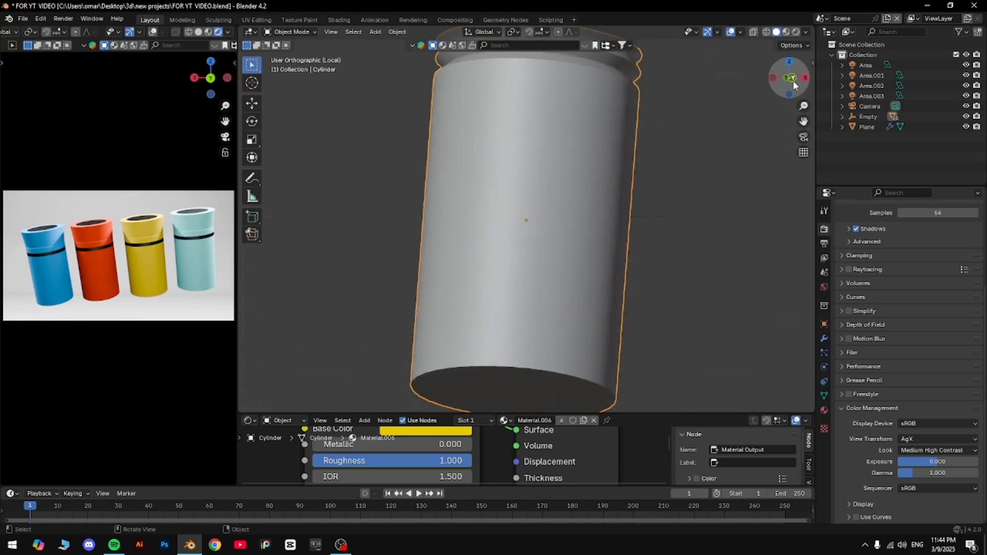
{"action": "left_click", "coordinate": [803, 79]}
{"action": "left_click_drag", "start_coordinate": [801, 116], "coordinate": [731, 183]}
{"action": "scroll", "coordinate": [725, 167], "scroll_direction": "down", "scroll_amount": 4}
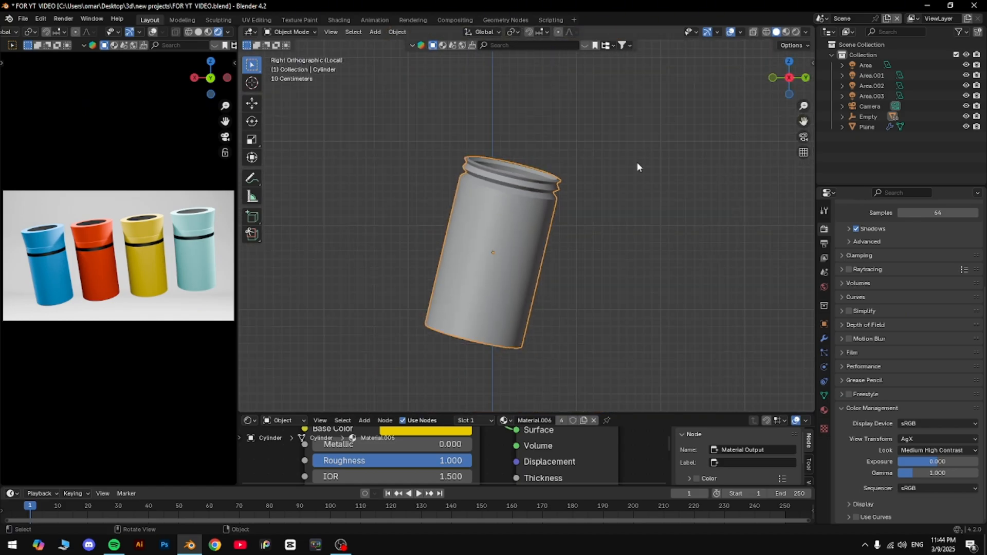
{"action": "key", "text": "Tab"}
{"action": "key", "text": "Tab"}
{"action": "key", "text": "r"}
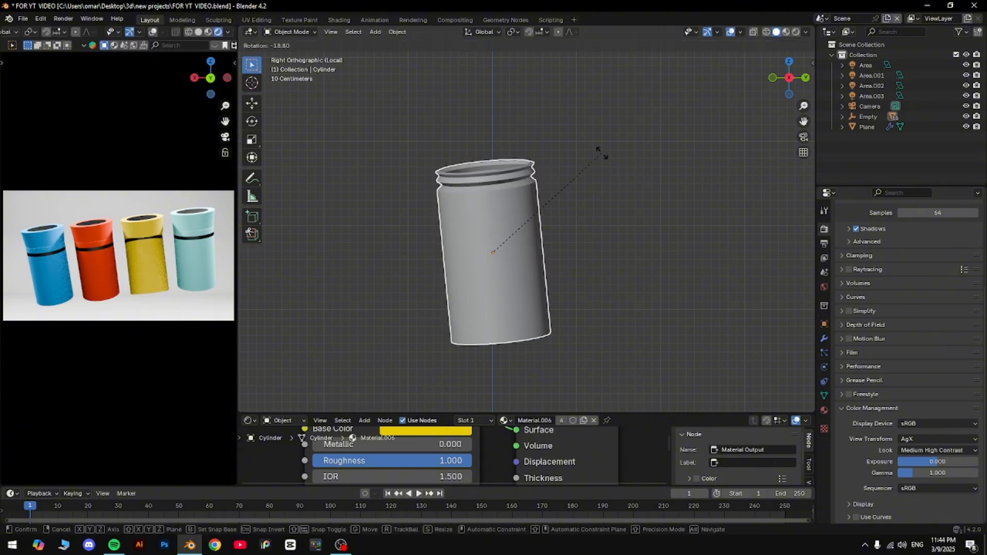
{"action": "left_click", "coordinate": [617, 173]}
Select the upper rim geometry of the container body's threaded neck in Edit Mode, using wireframe shading
{"action": "key", "text": "Tab"}
{"action": "middle_click_drag", "start_coordinate": [694, 160], "coordinate": [663, 144]}
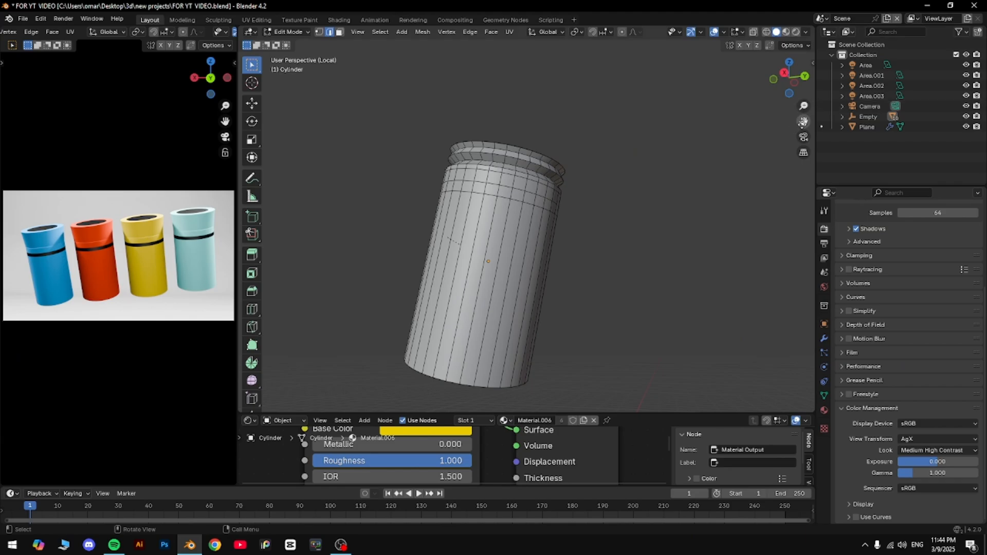
{"action": "left_click_drag", "start_coordinate": [803, 121], "coordinate": [803, 247]}
{"action": "mouse_move", "coordinate": [795, 85]}
{"action": "left_mouse_down"}
{"action": "mouse_move", "coordinate": [782, 73]}
{"action": "mouse_move", "coordinate": [795, 68]}
{"action": "left_mouse_up"}
{"action": "left_click", "coordinate": [767, 31]}
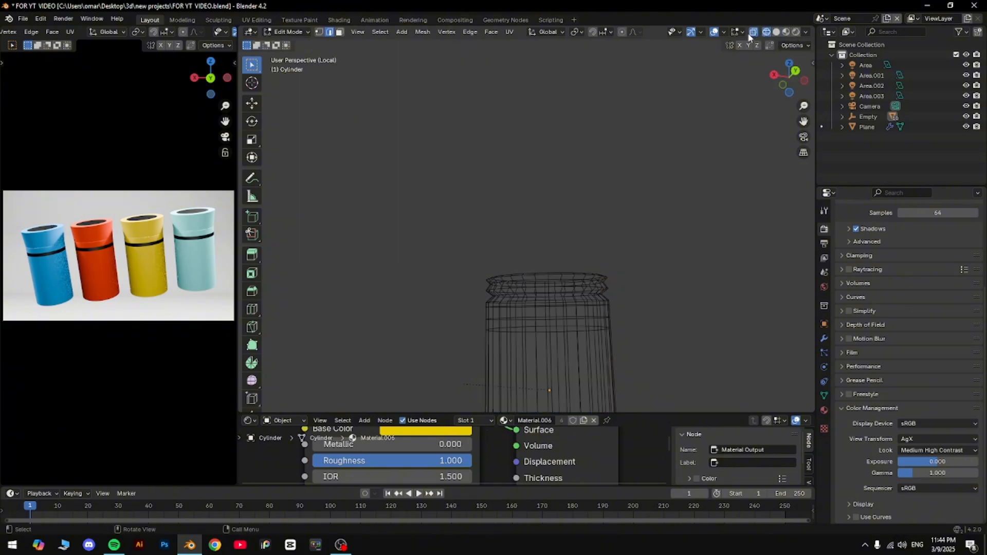
{"action": "left_click_drag", "start_coordinate": [385, 237], "coordinate": [691, 293]}
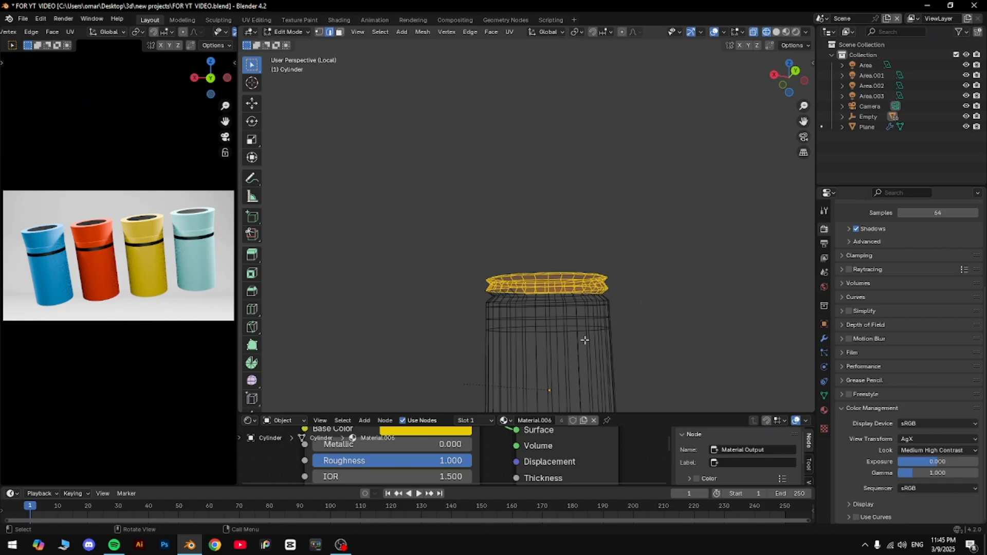
Enlarge the shader editor and add a third, empty material slot to the container body
{"action": "left_click_drag", "start_coordinate": [616, 412], "coordinate": [617, 210]}
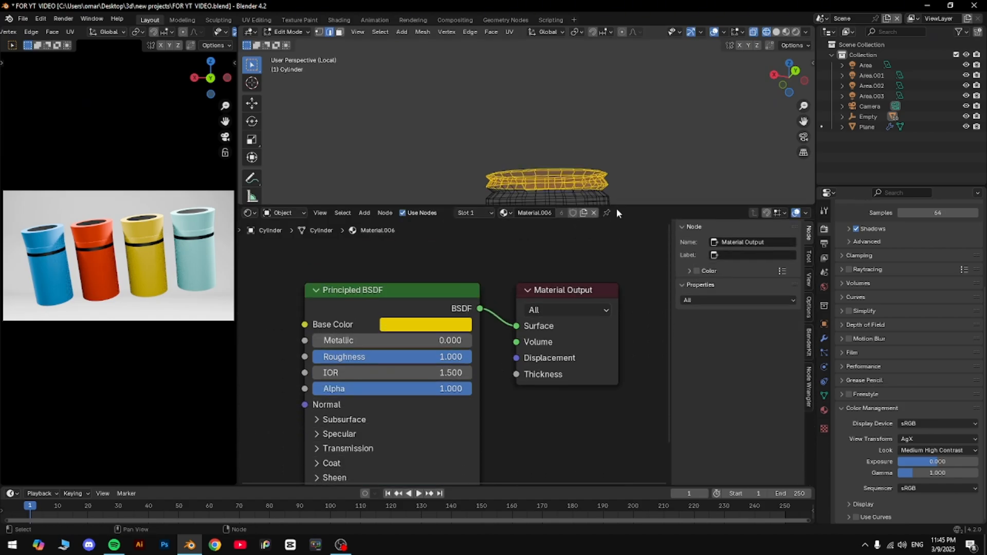
{"action": "left_click", "coordinate": [471, 212]}
{"action": "left_click", "coordinate": [470, 210]}
{"action": "left_click", "coordinate": [480, 210]}
{"action": "left_click", "coordinate": [530, 234]}
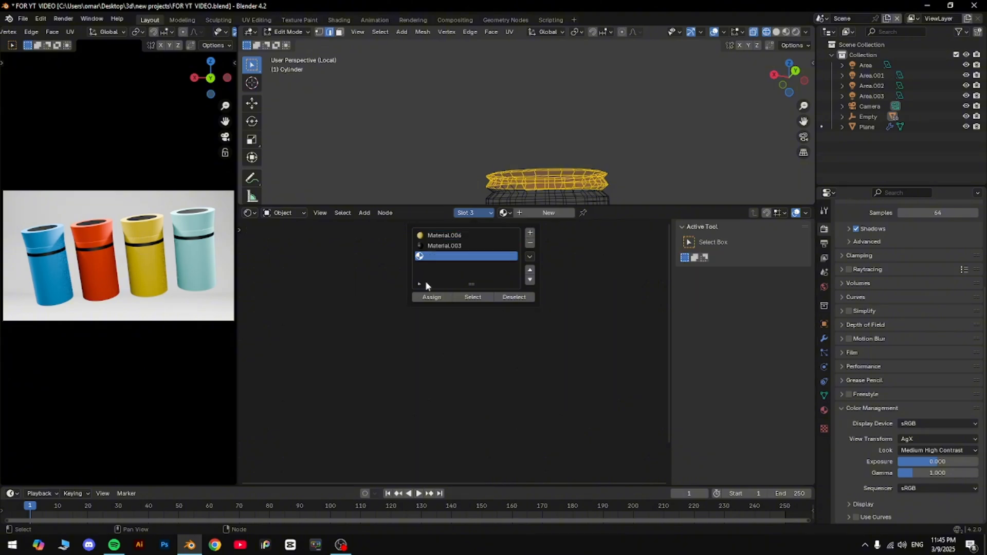
Assign the selected neck rim to the third slot and create its material with metallic 1.000 and roughness 0.018
{"action": "left_click", "coordinate": [431, 297]}
{"action": "left_click", "coordinate": [550, 213]}
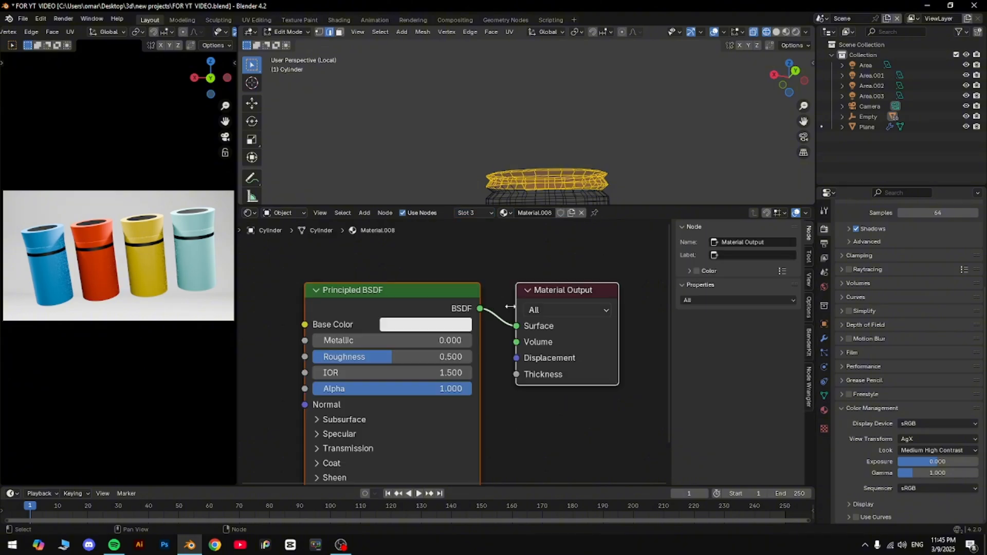
{"action": "left_click_drag", "start_coordinate": [368, 340], "coordinate": [465, 341]}
{"action": "left_click_drag", "start_coordinate": [390, 357], "coordinate": [314, 357]}
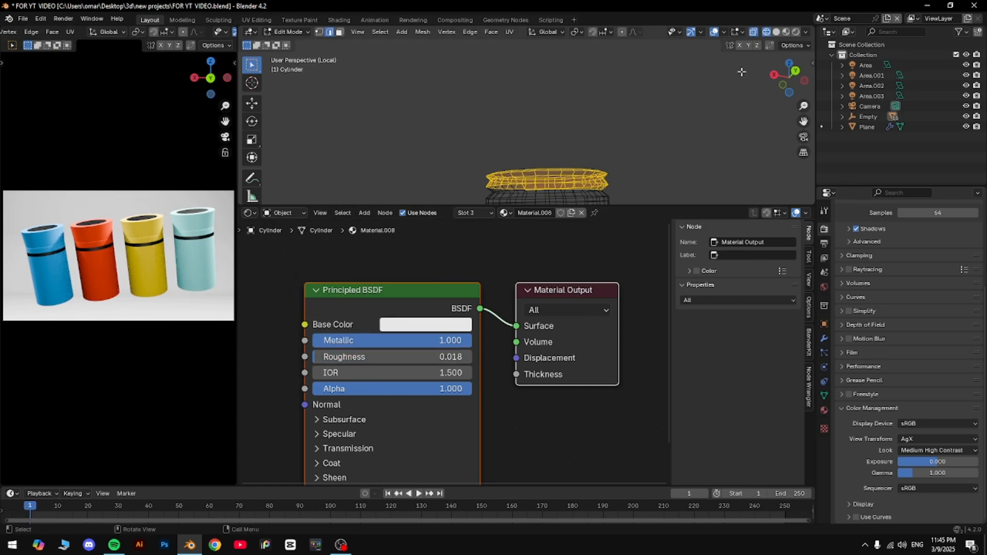
Show the container body in material preview in Object Mode and raise the yellow container's lid along the Z axis off its neck
{"action": "left_click", "coordinate": [795, 32]}
{"action": "left_click", "coordinate": [786, 33]}
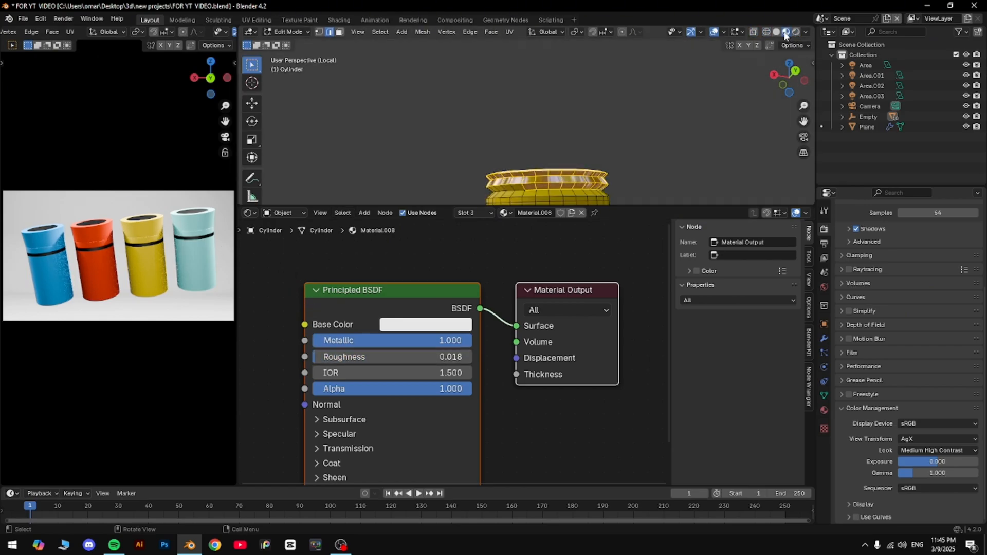
{"action": "key", "text": "Tab"}
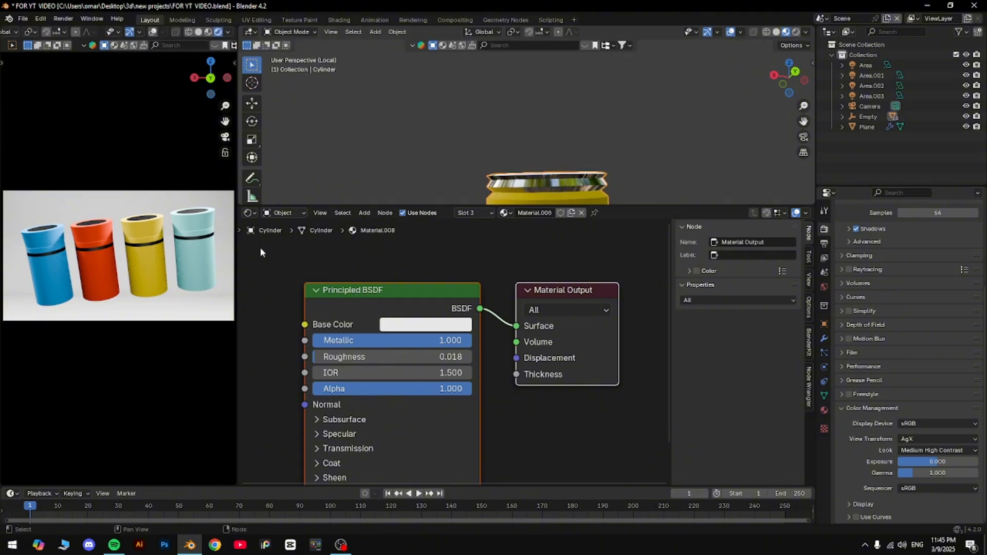
{"action": "left_click", "coordinate": [147, 233]}
{"action": "key", "text": "g"}
{"action": "key", "text": "z"}
{"action": "left_click", "coordinate": [198, 222]}
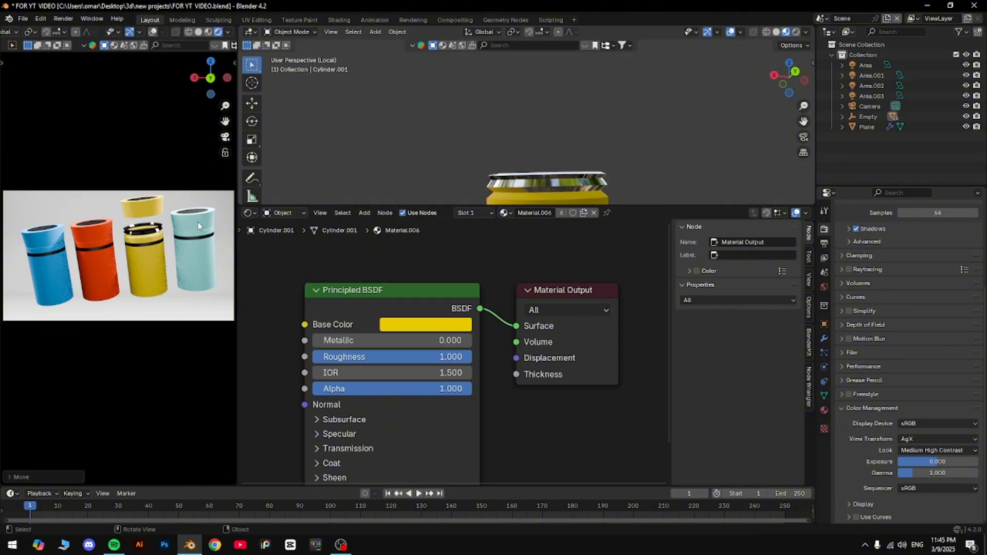
Set the neck material's metallic and roughness to 0.000, and try adjusting its transmission weight
{"action": "left_click", "coordinate": [559, 177]}
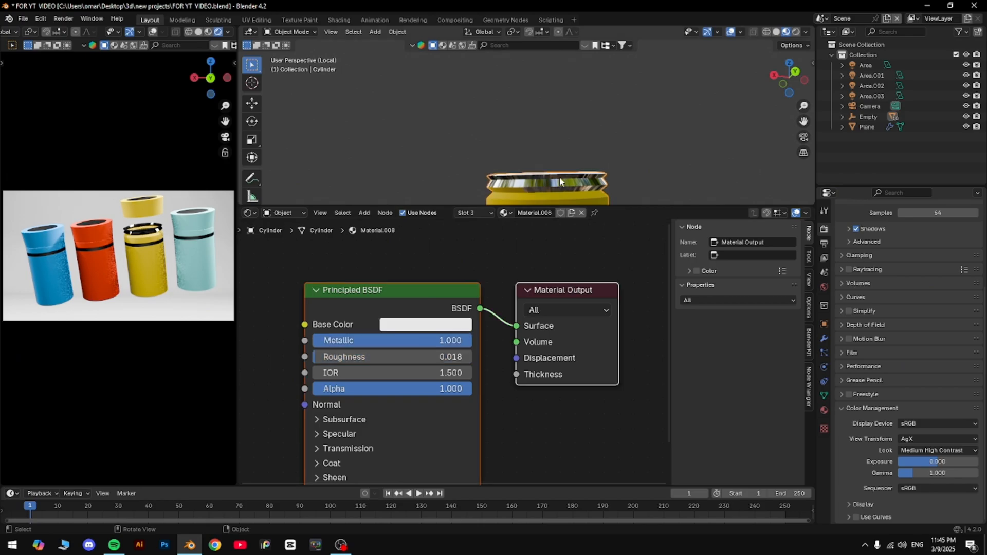
{"action": "left_click_drag", "start_coordinate": [360, 340], "coordinate": [278, 341]}
{"action": "left_click_drag", "start_coordinate": [341, 357], "coordinate": [313, 358]}
{"action": "scroll", "coordinate": [419, 381], "scroll_direction": "down", "scroll_amount": 2}
{"action": "left_click", "coordinate": [381, 422]}
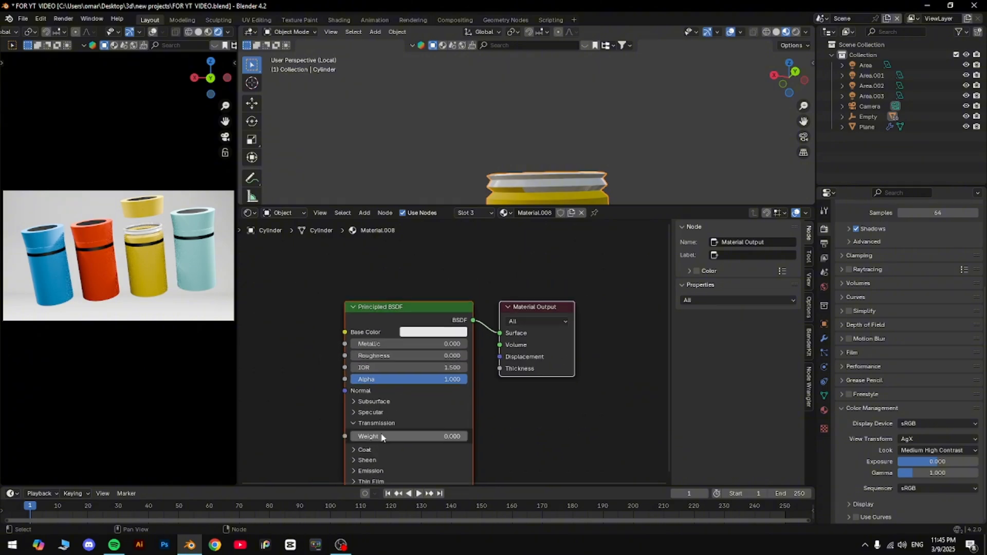
{"action": "left_click_drag", "start_coordinate": [467, 437], "coordinate": [347, 437]}
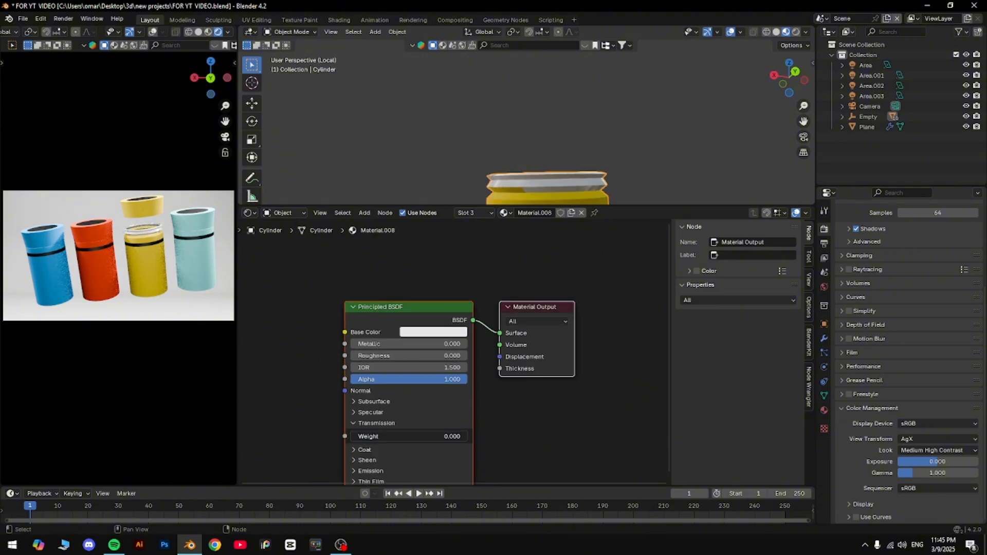
{"action": "left_click", "coordinate": [380, 423]}
Examine the yellow container's neck up close and try adjusting the neck material's transmission weight again
{"action": "scroll", "coordinate": [599, 179], "scroll_direction": "up", "scroll_amount": 3}
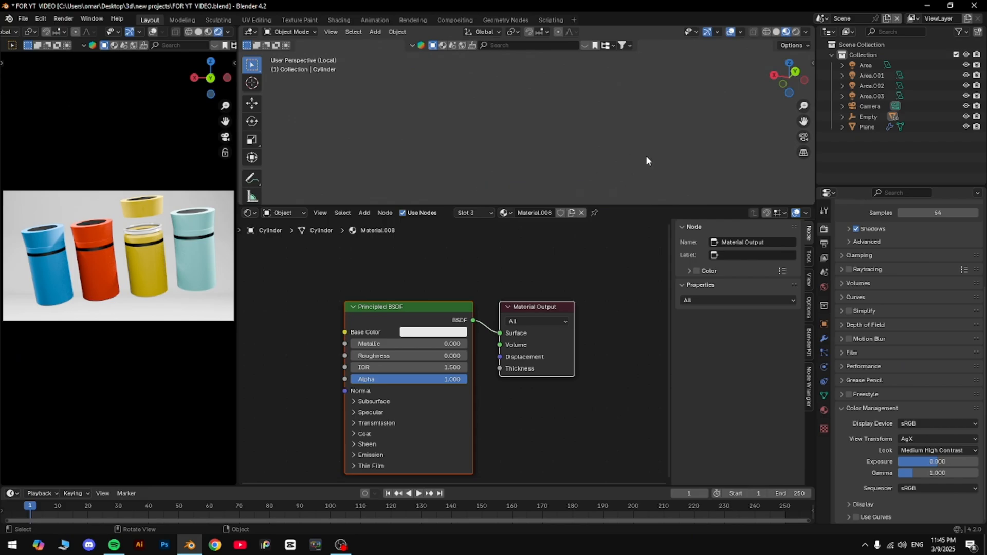
{"action": "scroll", "coordinate": [646, 156], "scroll_direction": "down", "scroll_amount": 2}
{"action": "left_click_drag", "start_coordinate": [803, 122], "coordinate": [802, 51]}
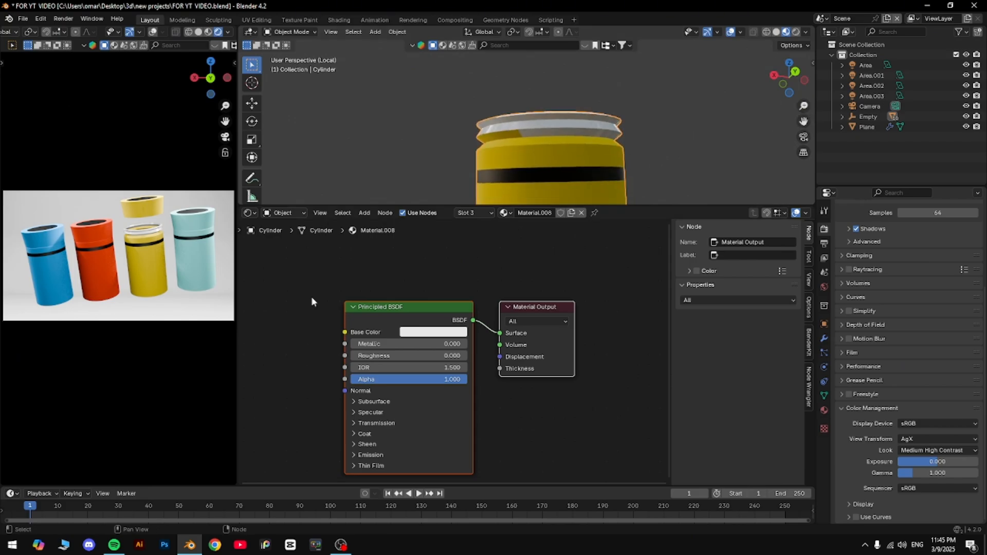
{"action": "scroll", "coordinate": [214, 169], "scroll_direction": "up", "scroll_amount": 5}
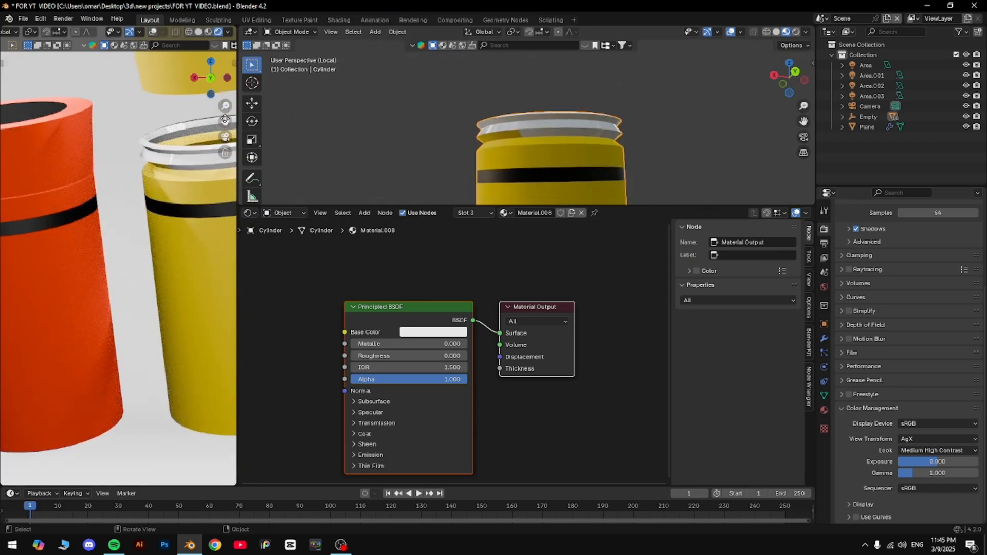
{"action": "left_click_drag", "start_coordinate": [224, 121], "coordinate": [86, 142]}
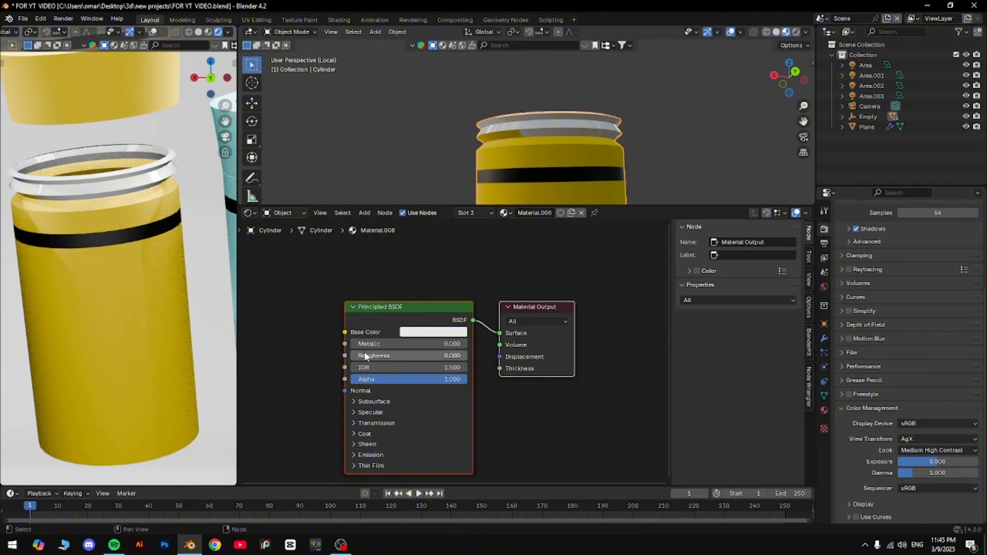
{"action": "left_click", "coordinate": [393, 422]}
{"action": "left_click_drag", "start_coordinate": [394, 437], "coordinate": [352, 436]}
{"action": "left_click", "coordinate": [368, 429]}
Brighten the neck material's base color to pure white with a value of 1.000
{"action": "left_click", "coordinate": [437, 332]}
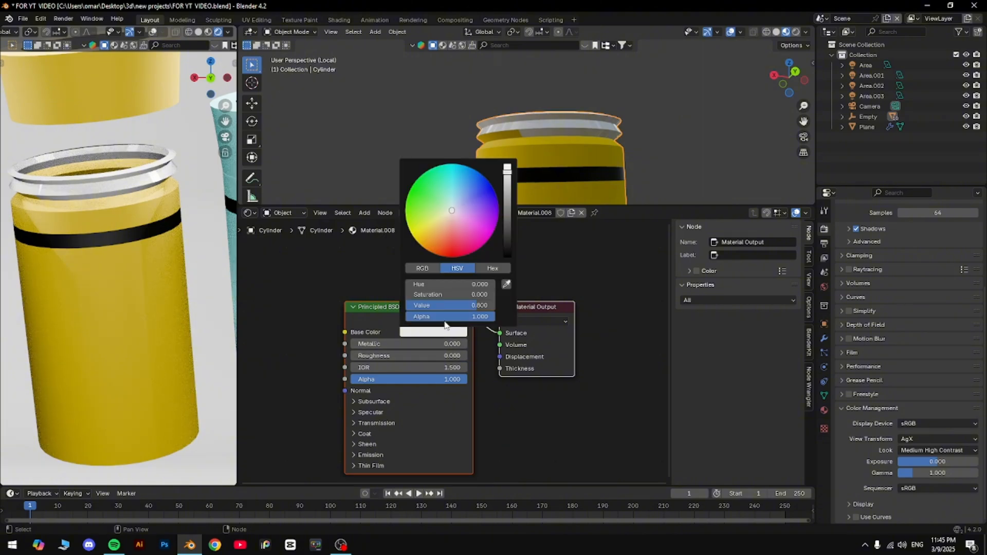
{"action": "mouse_move", "coordinate": [511, 170]}
{"action": "left_mouse_down"}
{"action": "mouse_move", "coordinate": [511, 248]}
{"action": "mouse_move", "coordinate": [512, 164]}
{"action": "left_mouse_up"}
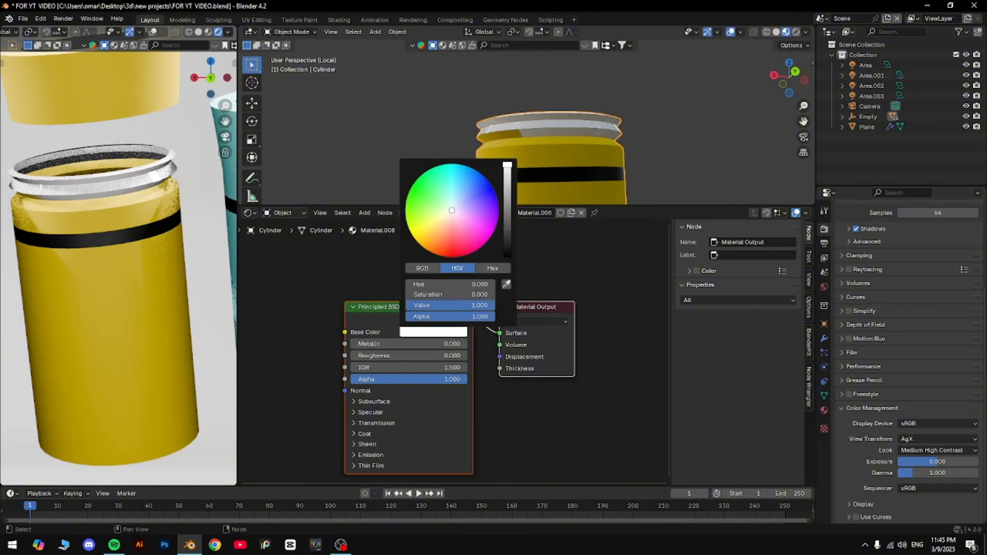
{"action": "left_click", "coordinate": [371, 88]}
Try to raise the red container's lid along the Z axis
{"action": "scroll", "coordinate": [684, 158], "scroll_direction": "down", "scroll_amount": 2}
{"action": "scroll", "coordinate": [684, 159], "scroll_direction": "down", "scroll_amount": 1}
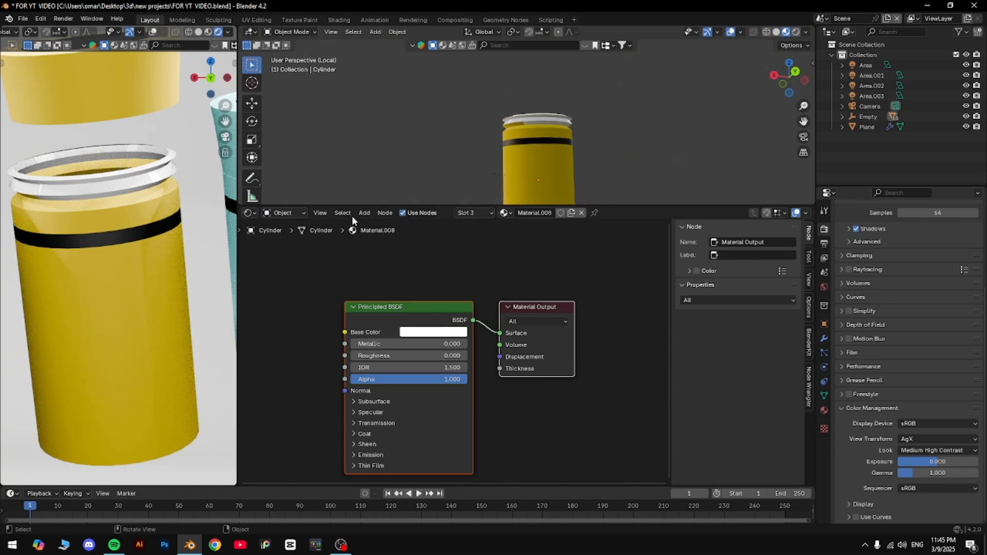
{"action": "scroll", "coordinate": [119, 251], "scroll_direction": "down", "scroll_amount": 5}
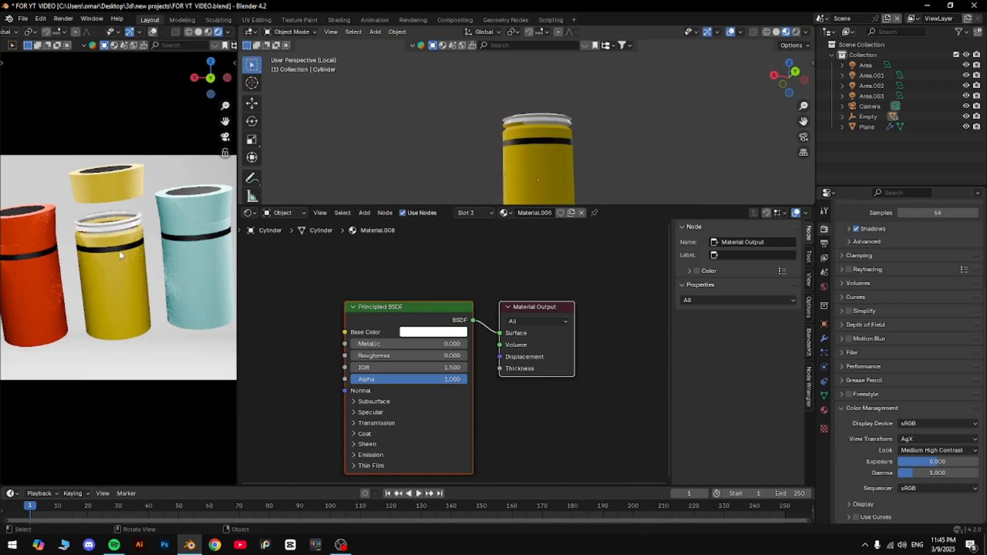
{"action": "left_click", "coordinate": [44, 233]}
{"action": "key", "text": "g"}
{"action": "key", "text": "z"}
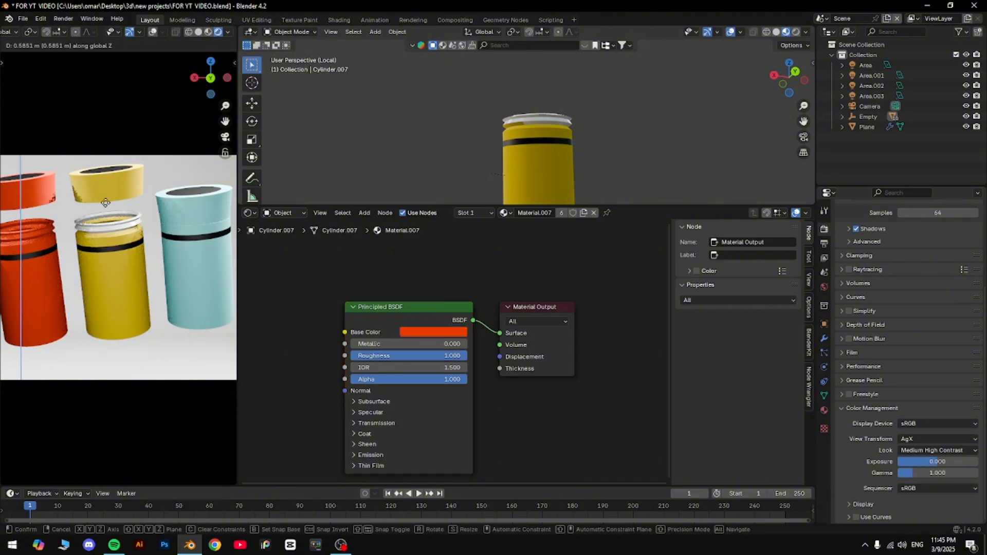
{"action": "right_click", "coordinate": [43, 226]}
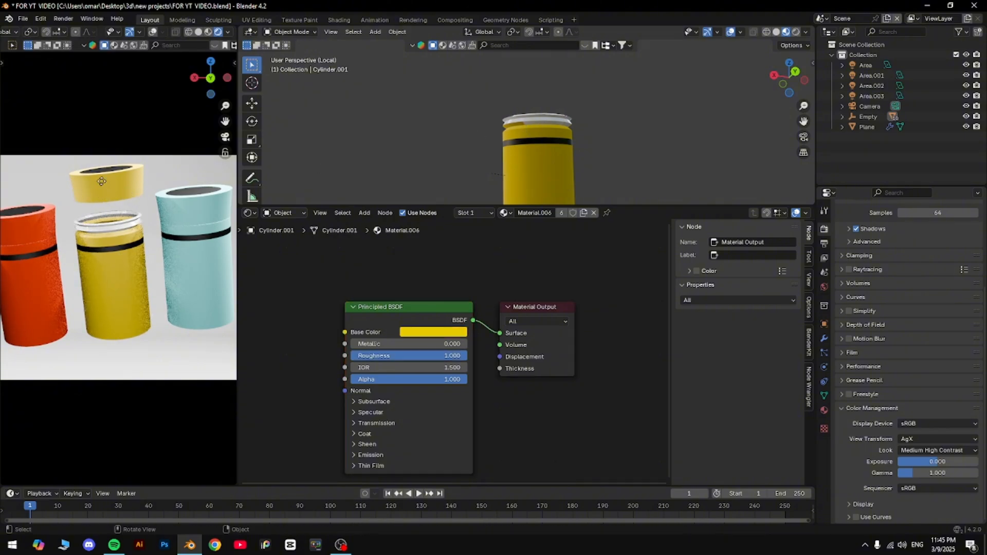
Lower the yellow lid along the Z axis back onto its container and leave local view
{"action": "key", "text": "g"}
{"action": "key", "text": "z"}
{"action": "left_click", "coordinate": [102, 212]}
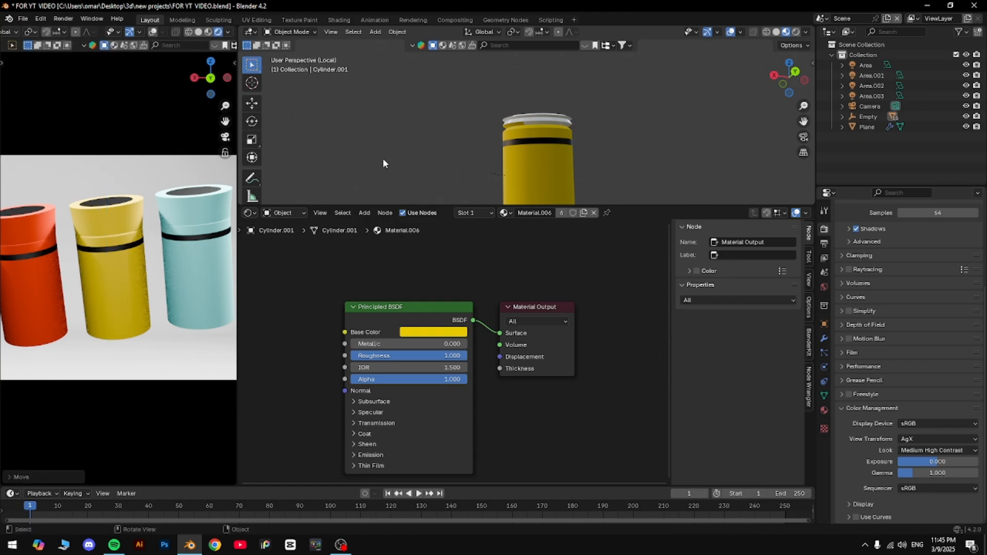
{"action": "left_click", "coordinate": [665, 101]}
{"action": "scroll", "coordinate": [664, 101], "scroll_direction": "down", "scroll_amount": 3}
{"action": "key", "text": "slash"}
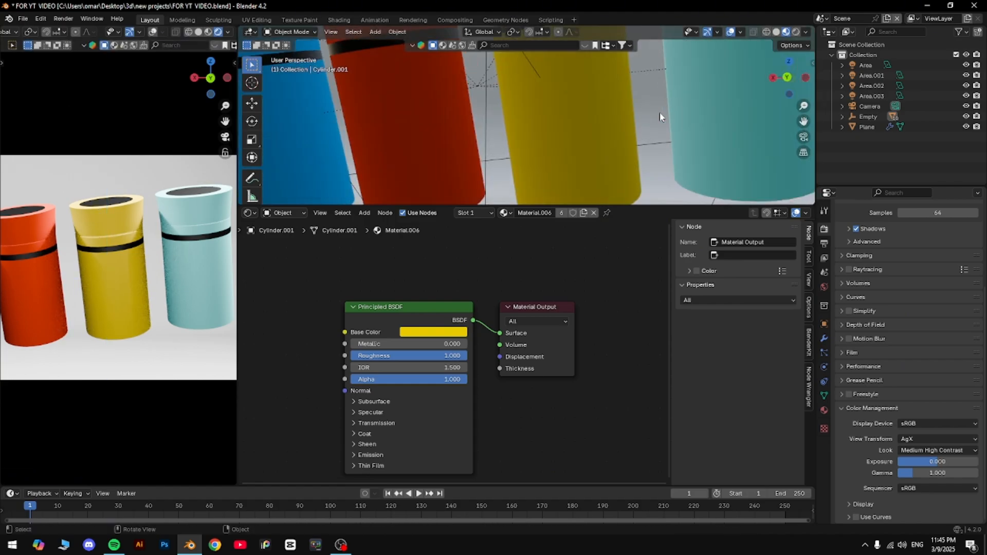
{"action": "scroll", "coordinate": [656, 120], "scroll_direction": "down", "scroll_amount": 5}
{"action": "scroll", "coordinate": [653, 128], "scroll_direction": "up", "scroll_amount": 3}
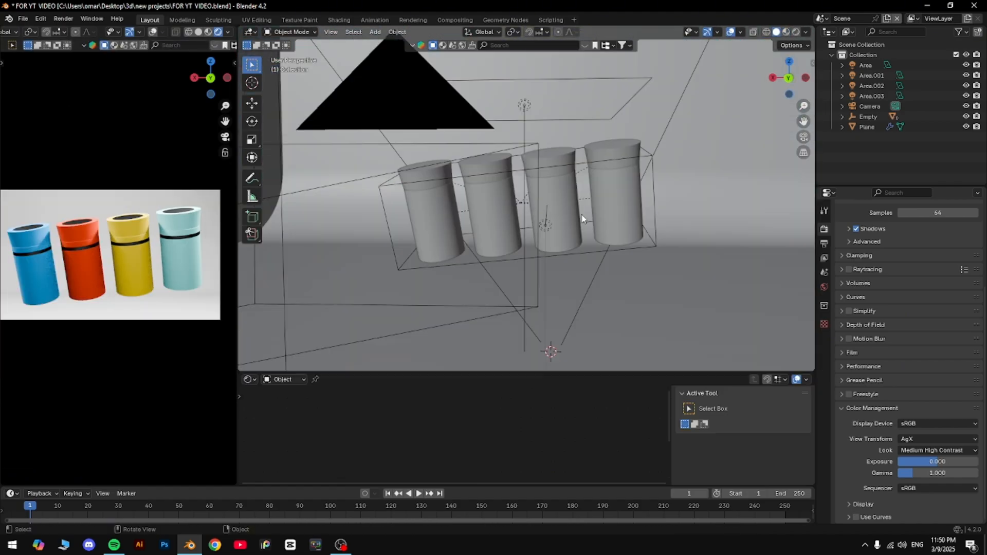
Try raising each of the four containers' lids in turn along the Z axis, cancelling every move
{"action": "left_click", "coordinate": [626, 171]}
{"action": "left_click", "coordinate": [626, 170]}
{"action": "key", "text": "g"}
{"action": "key", "text": "z"}
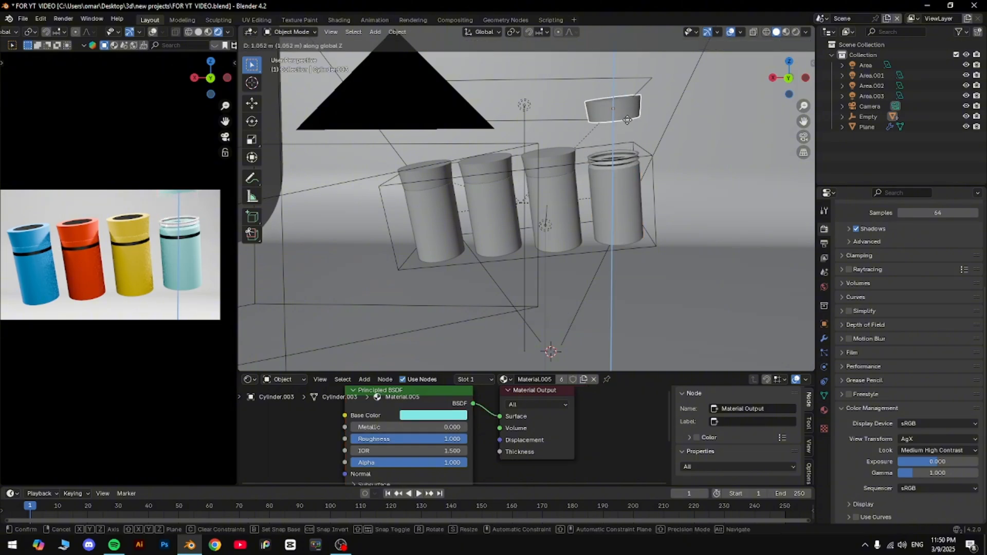
{"action": "right_click", "coordinate": [627, 120]}
{"action": "left_click", "coordinate": [556, 163]}
{"action": "key", "text": "g"}
{"action": "key", "text": "z"}
{"action": "right_click", "coordinate": [548, 114]}
{"action": "left_click", "coordinate": [485, 169]}
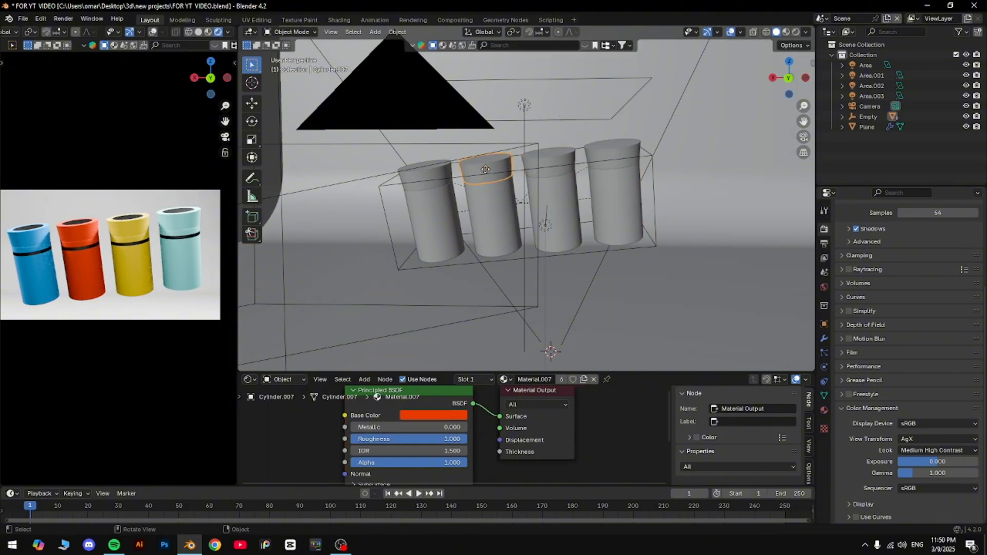
{"action": "key", "text": "g"}
{"action": "key", "text": "z"}
{"action": "right_click", "coordinate": [485, 131]}
{"action": "left_click", "coordinate": [433, 175]}
{"action": "key", "text": "g"}
{"action": "key", "text": "z"}
{"action": "right_click", "coordinate": [509, 127]}
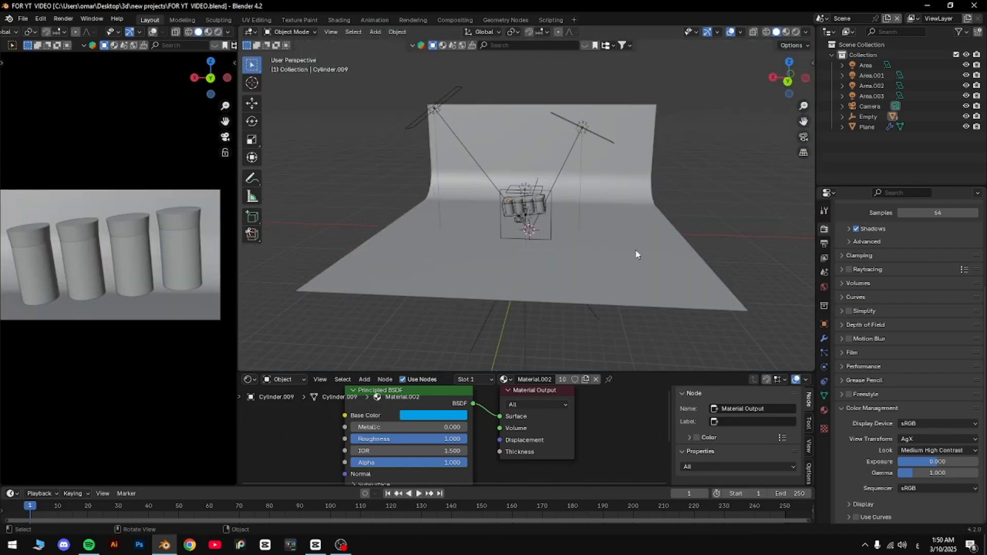
Switch the small camera viewport to rendered shading
{"action": "middle_click_drag", "start_coordinate": [566, 216], "coordinate": [640, 230]}
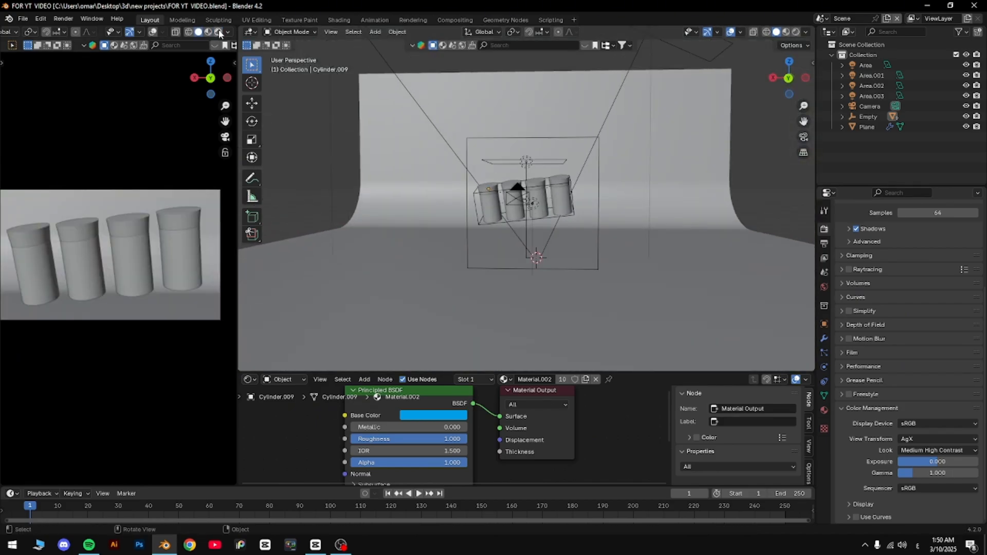
{"action": "left_click", "coordinate": [218, 32]}
{"action": "scroll", "coordinate": [429, 185], "scroll_direction": "down", "scroll_amount": 5}
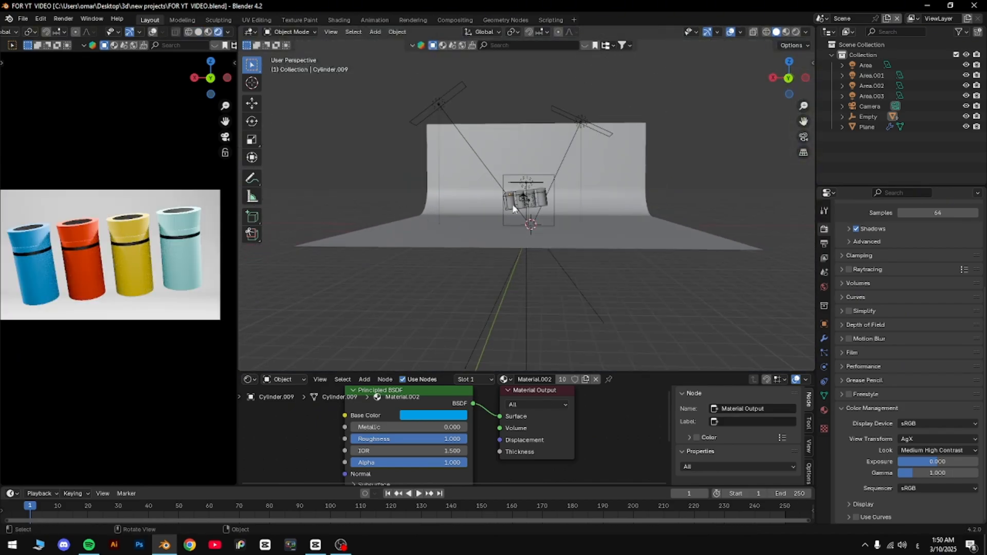
{"action": "scroll", "coordinate": [592, 203], "scroll_direction": "up", "scroll_amount": 8}
{"action": "mouse_move", "coordinate": [593, 204]}
{"action": "middle_mouse_down"}
{"action": "mouse_move", "coordinate": [540, 289]}
{"action": "mouse_move", "coordinate": [519, 236]}
{"action": "mouse_move", "coordinate": [621, 208]}
{"action": "mouse_move", "coordinate": [694, 154]}
{"action": "middle_mouse_up"}
Review the container arrangements in Scene.001 and Scene.002, and return to the original Scene
{"action": "left_click", "coordinate": [821, 19]}
{"action": "left_click", "coordinate": [840, 47]}
{"action": "middle_click_drag", "start_coordinate": [555, 242], "coordinate": [621, 180]}
{"action": "left_click", "coordinate": [817, 19]}
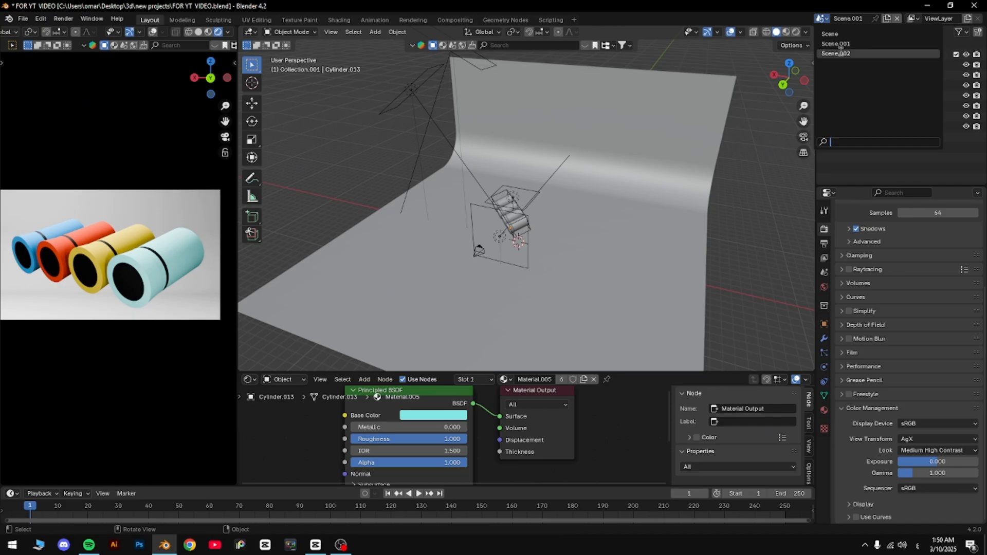
{"action": "left_click", "coordinate": [837, 47]}
{"action": "left_click", "coordinate": [821, 18]}
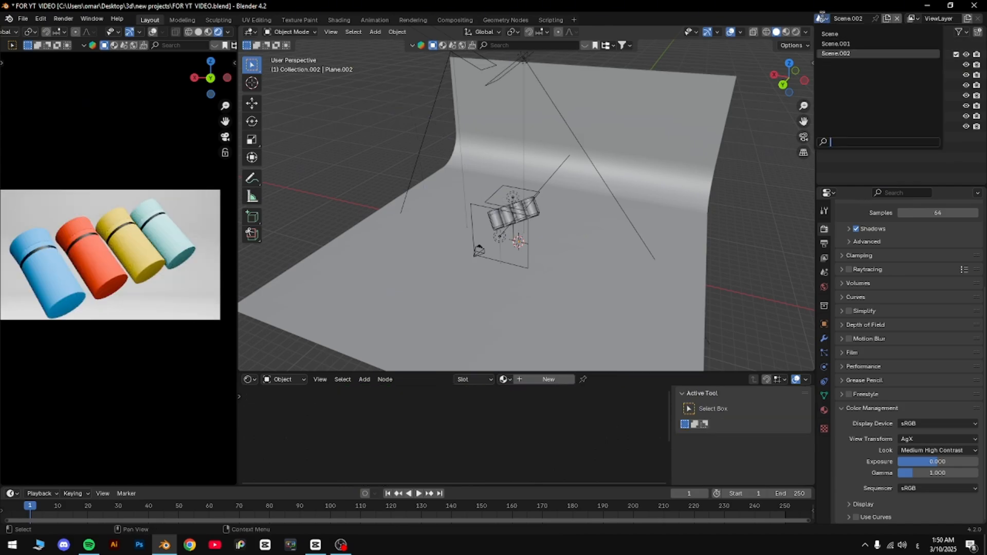
{"action": "left_click", "coordinate": [829, 33]}
Look through the scene camera in the main viewport
{"action": "scroll", "coordinate": [596, 202], "scroll_direction": "up", "scroll_amount": 5}
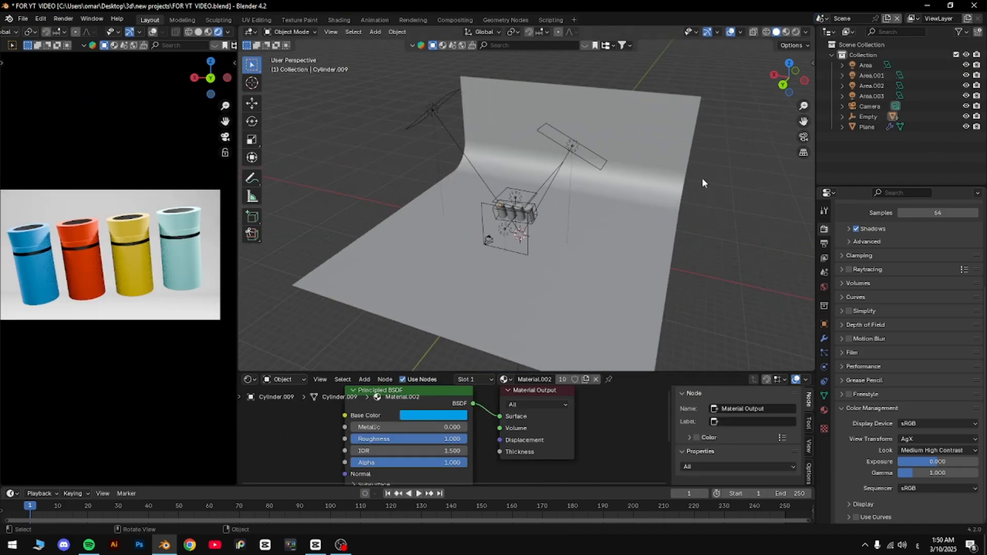
{"action": "middle_click_drag", "start_coordinate": [670, 199], "coordinate": [568, 236]}
{"action": "left_click", "coordinate": [804, 139]}
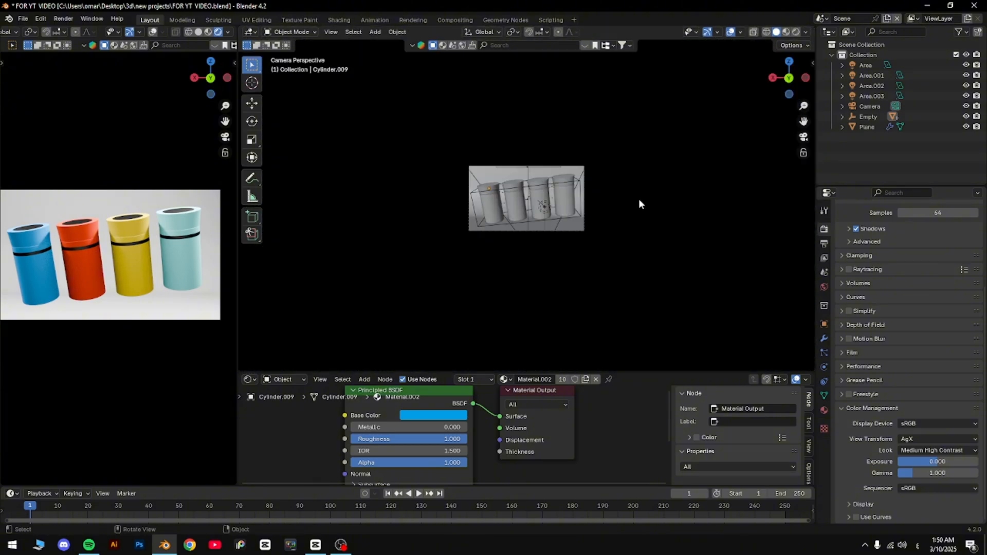
Try rotating the yellow container's lid and body together about the global X axis, and undo the rotation
{"action": "scroll", "coordinate": [597, 203], "scroll_direction": "up", "scroll_amount": 6}
{"action": "left_click", "coordinate": [587, 141]}
{"action": "left_click", "coordinate": [587, 137]}
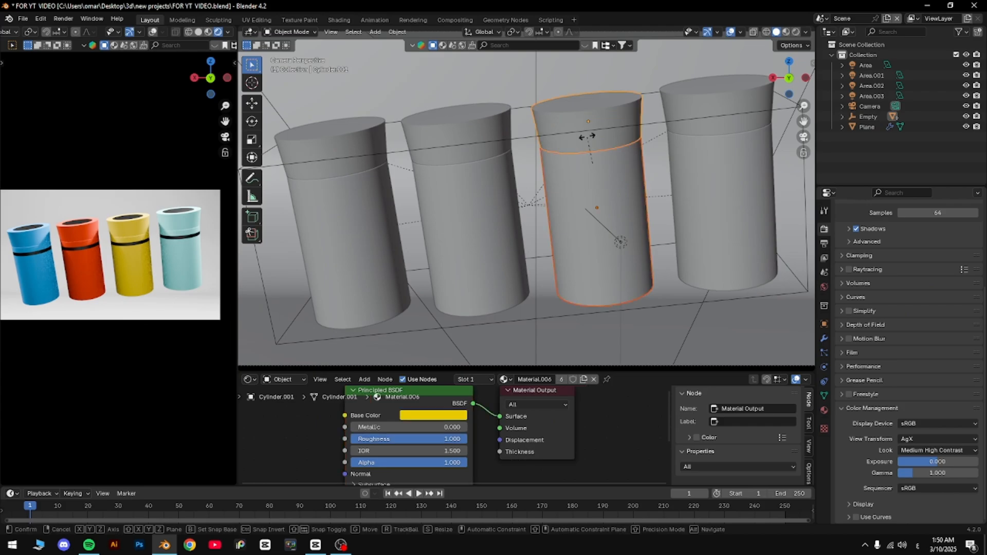
{"action": "key", "text": "r"}
{"action": "key", "text": "x"}
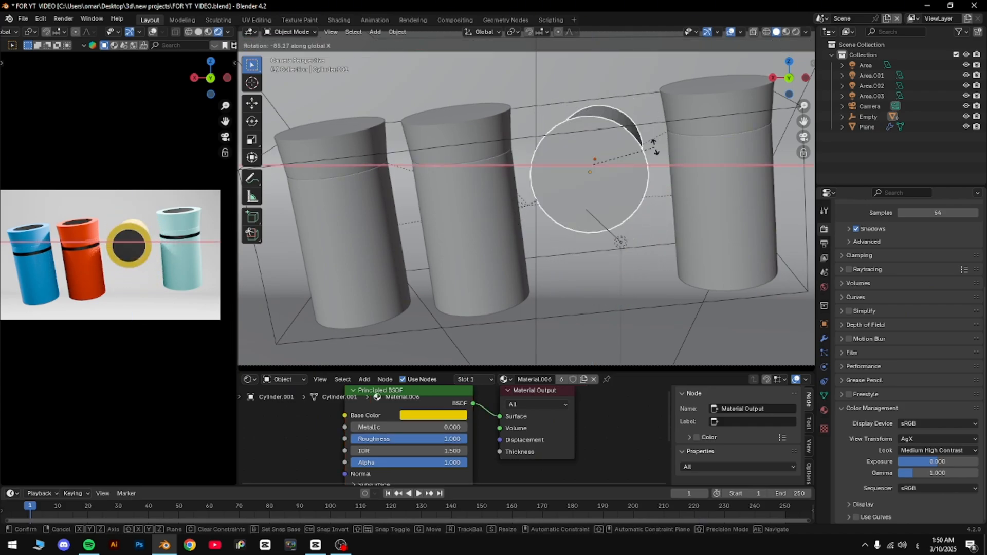
{"action": "left_click", "coordinate": [633, 59]}
{"action": "scroll", "coordinate": [459, 220], "scroll_direction": "down", "scroll_amount": 4}
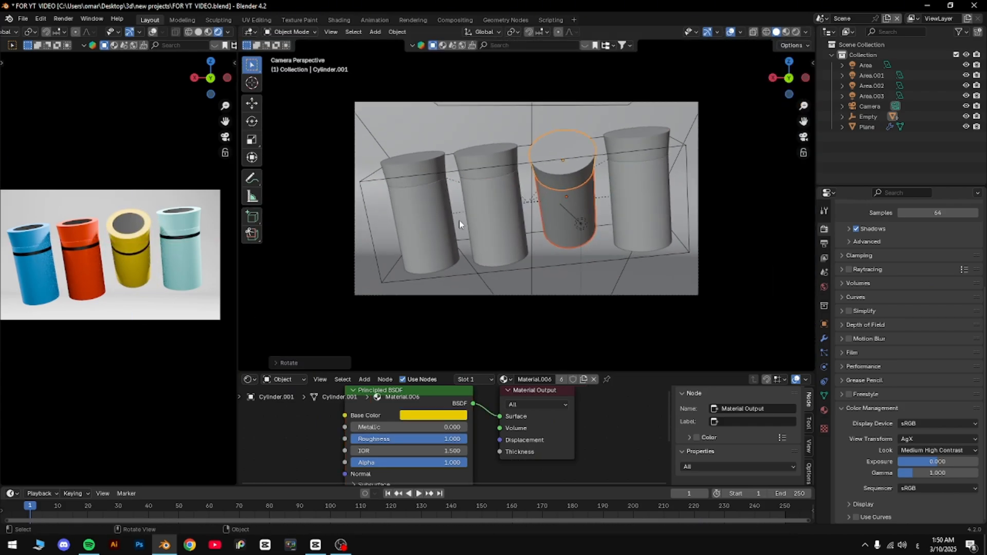
{"action": "scroll", "coordinate": [493, 202], "scroll_direction": "up", "scroll_amount": 4}
{"action": "key", "text": "ctrl+z"}
{"action": "scroll", "coordinate": [562, 217], "scroll_direction": "down", "scroll_amount": 4}
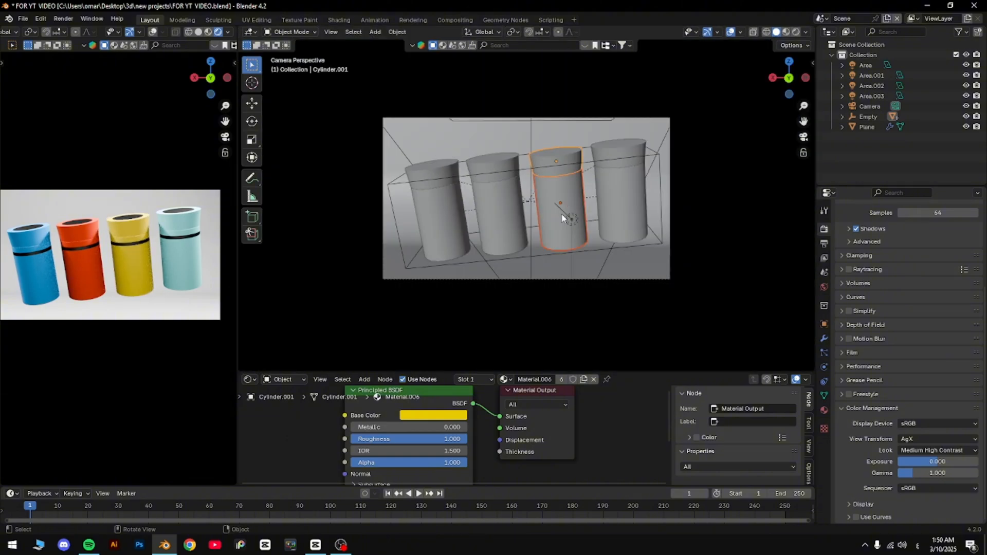
{"action": "scroll", "coordinate": [604, 206], "scroll_direction": "down", "scroll_amount": 2}
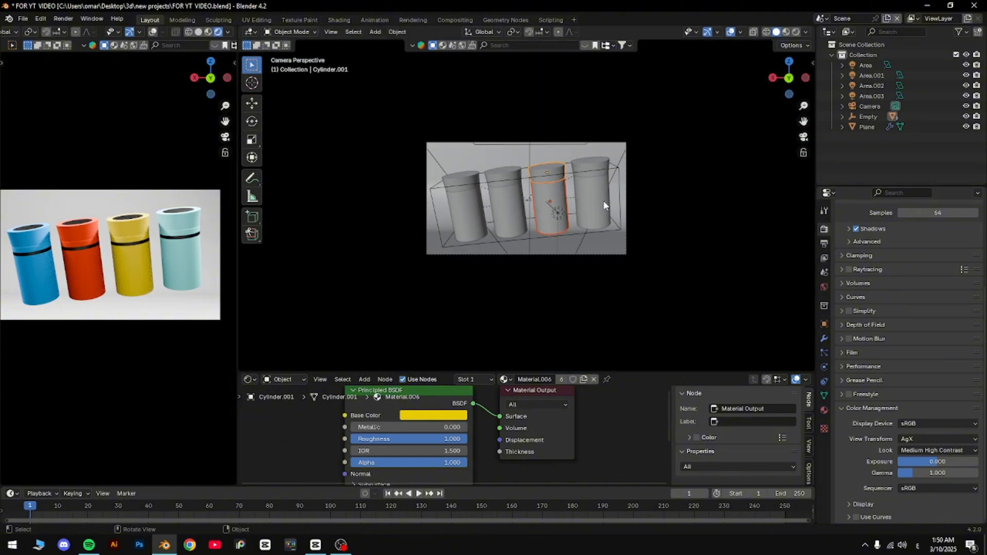
Try rotating the empty that holds all four containers about the global X axis
{"action": "left_click", "coordinate": [616, 172]}
{"action": "key", "text": "r"}
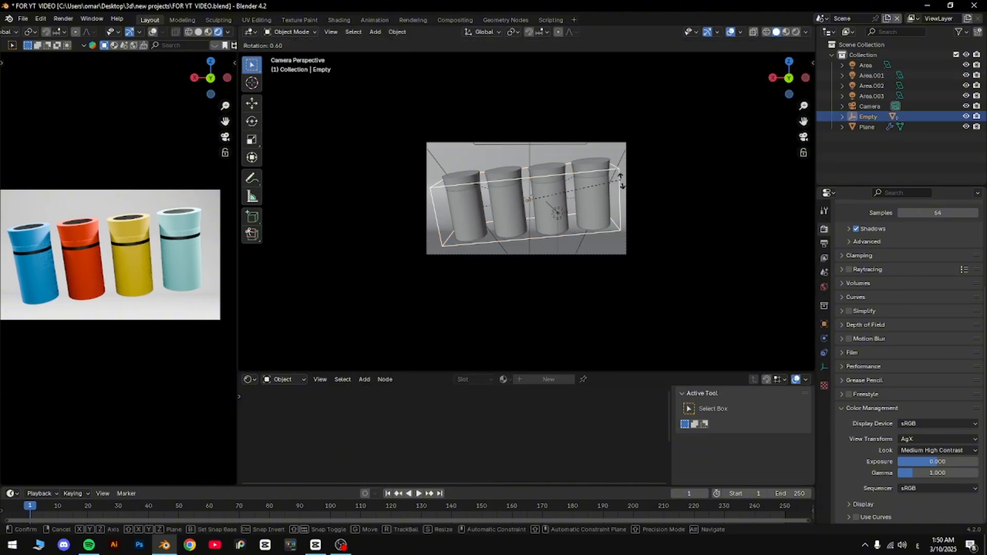
{"action": "key", "text": "z"}
{"action": "key", "text": "x"}
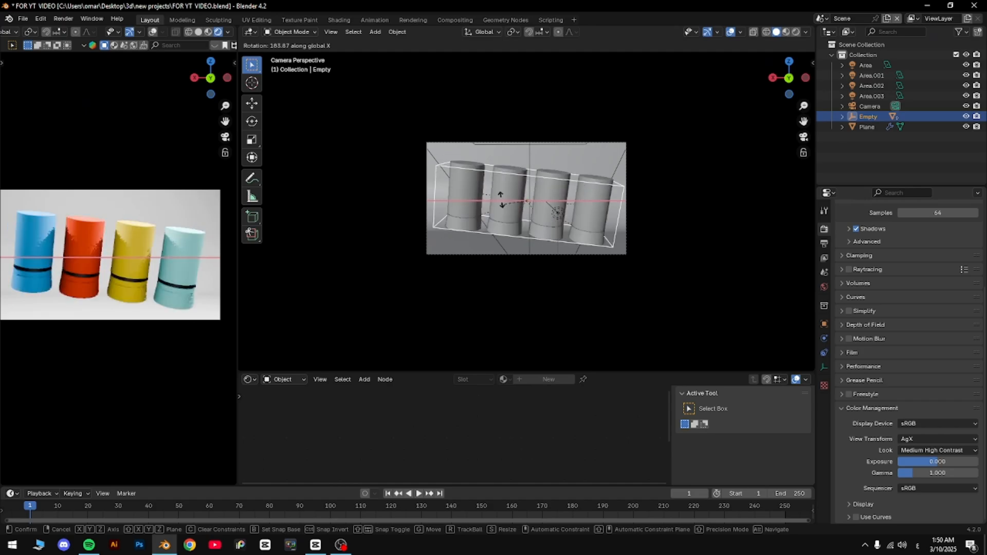
{"action": "right_click", "coordinate": [575, 62]}
Examine the four containers, the lights and the curved backdrop from several angles, including a close look at the lids and bodies
{"action": "scroll", "coordinate": [649, 160], "scroll_direction": "down", "scroll_amount": 2}
{"action": "middle_click_drag", "start_coordinate": [651, 164], "coordinate": [593, 171]}
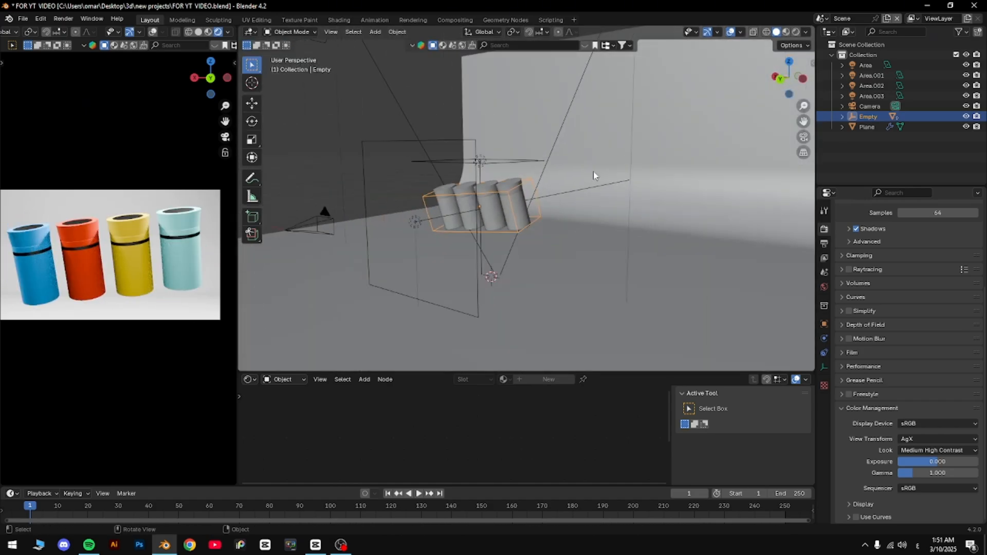
{"action": "scroll", "coordinate": [593, 171], "scroll_direction": "down", "scroll_amount": 6}
{"action": "left_click", "coordinate": [677, 171]}
{"action": "left_click", "coordinate": [711, 156]}
{"action": "scroll", "coordinate": [461, 237], "scroll_direction": "up", "scroll_amount": 6}
{"action": "middle_click_drag", "start_coordinate": [461, 237], "coordinate": [502, 264]}
{"action": "scroll", "coordinate": [488, 202], "scroll_direction": "down", "scroll_amount": 7}
{"action": "scroll", "coordinate": [507, 264], "scroll_direction": "up", "scroll_amount": 7}
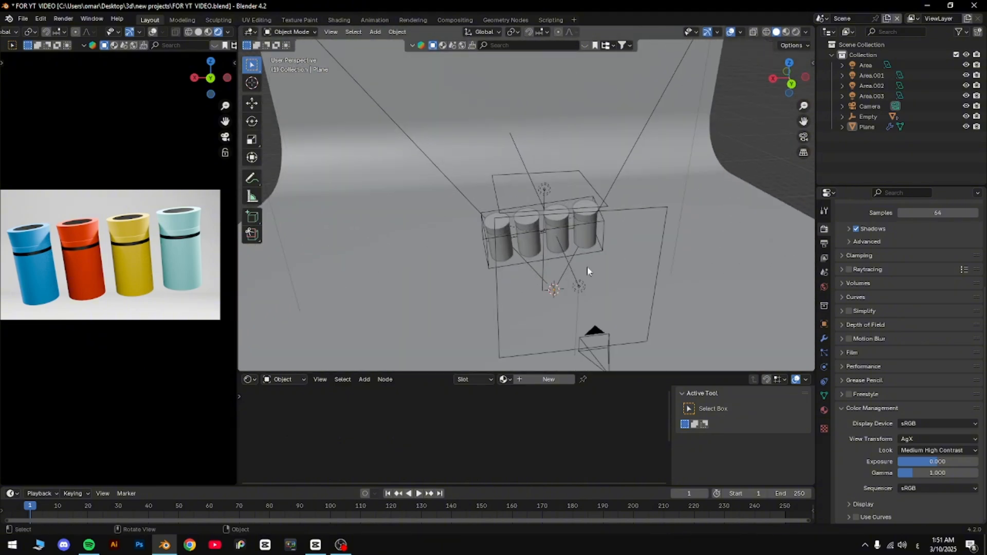
{"action": "mouse_move", "coordinate": [587, 266]}
{"action": "middle_mouse_down"}
{"action": "mouse_move", "coordinate": [506, 272]}
{"action": "mouse_move", "coordinate": [580, 257]}
{"action": "middle_mouse_up"}
{"action": "scroll", "coordinate": [506, 239], "scroll_direction": "up", "scroll_amount": 6}
{"action": "middle_click_drag", "start_coordinate": [506, 239], "coordinate": [537, 221]}
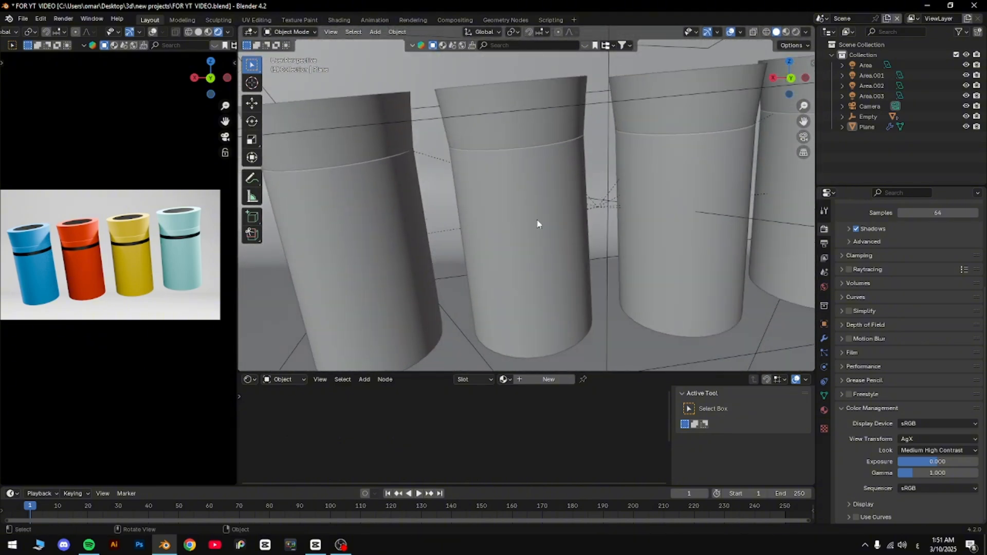
{"action": "scroll", "coordinate": [537, 221], "scroll_direction": "down", "scroll_amount": 5}
{"action": "scroll", "coordinate": [151, 275], "scroll_direction": "down", "scroll_amount": 3}
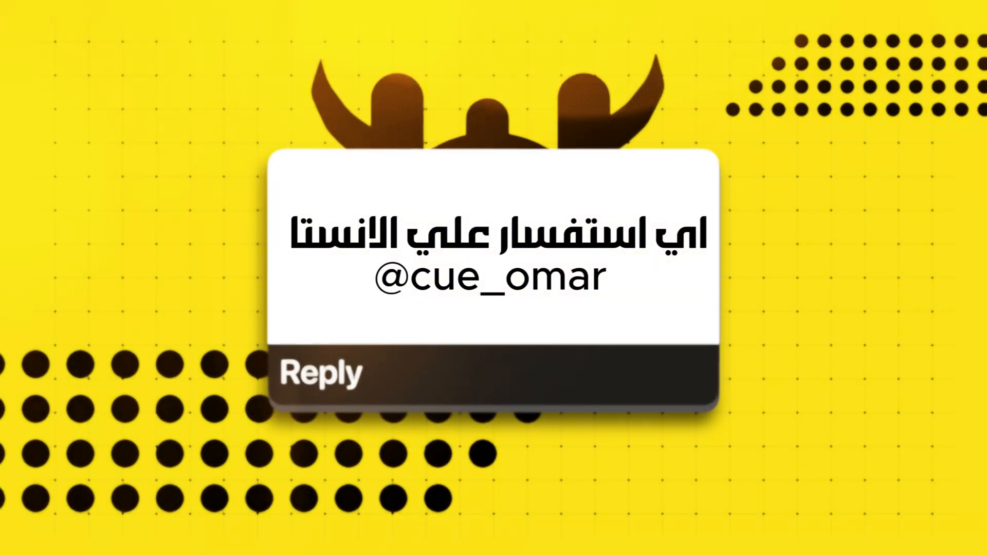